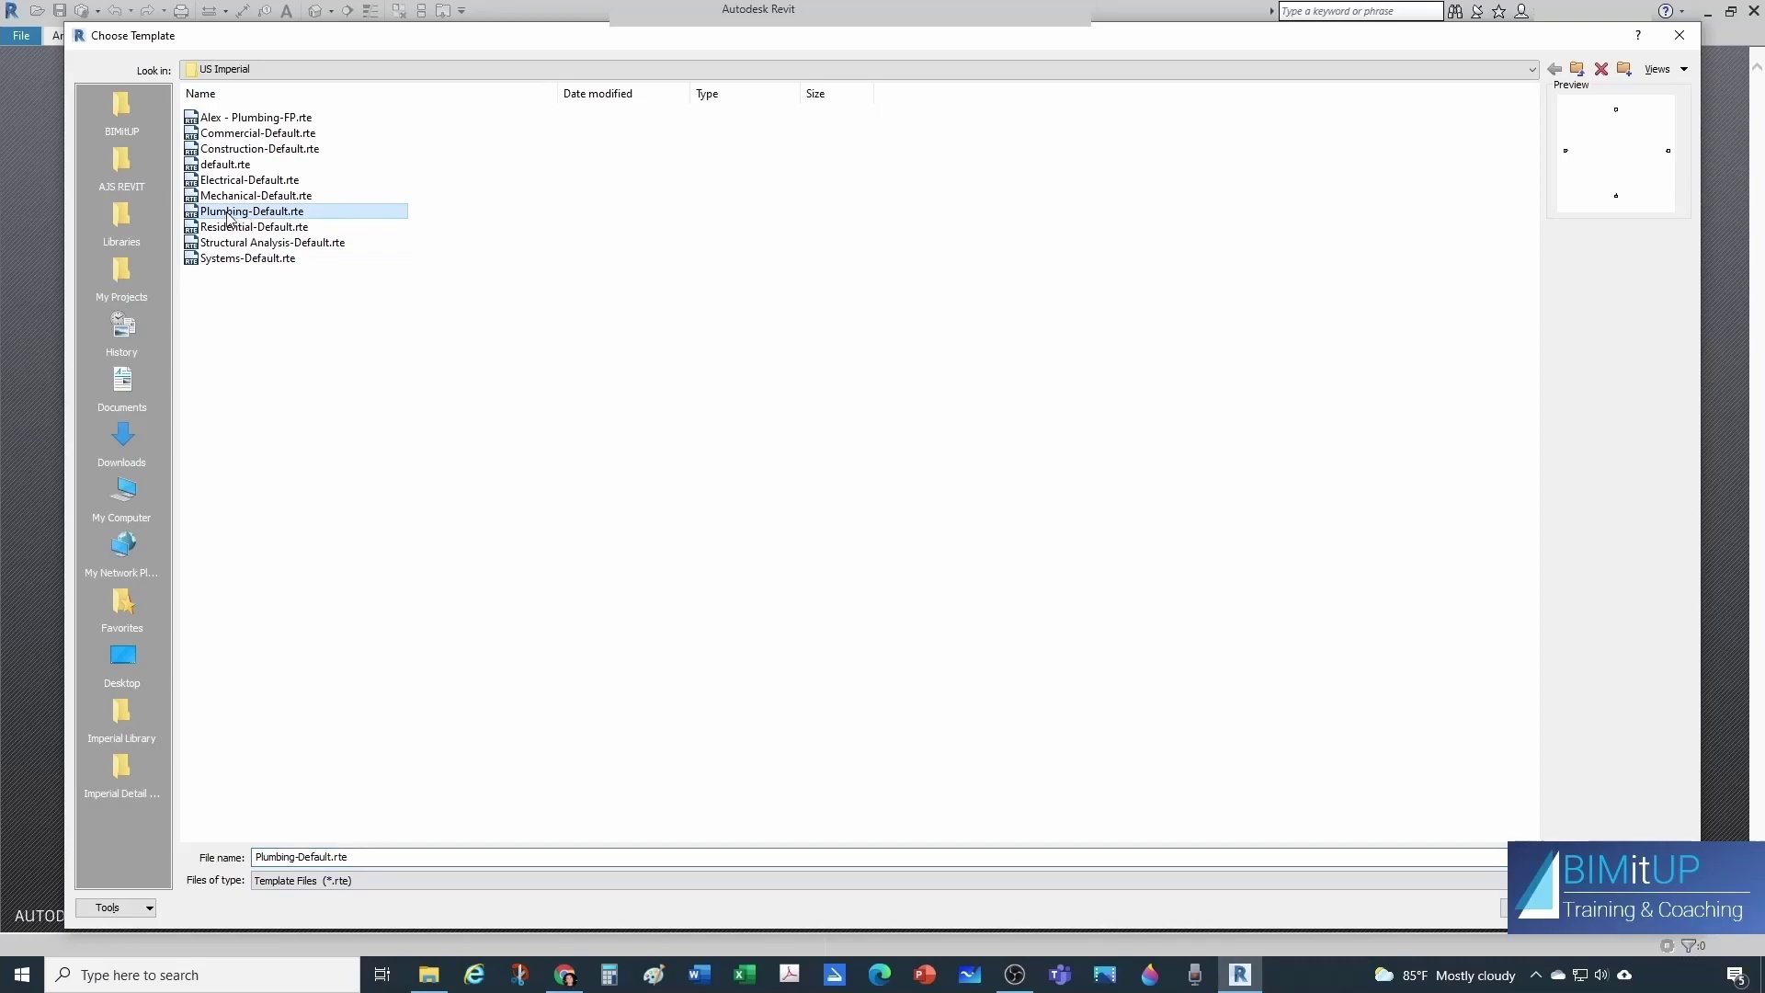
# Create a new project from the Plumbing-Default.rte template.
pyautogui.press('Return')
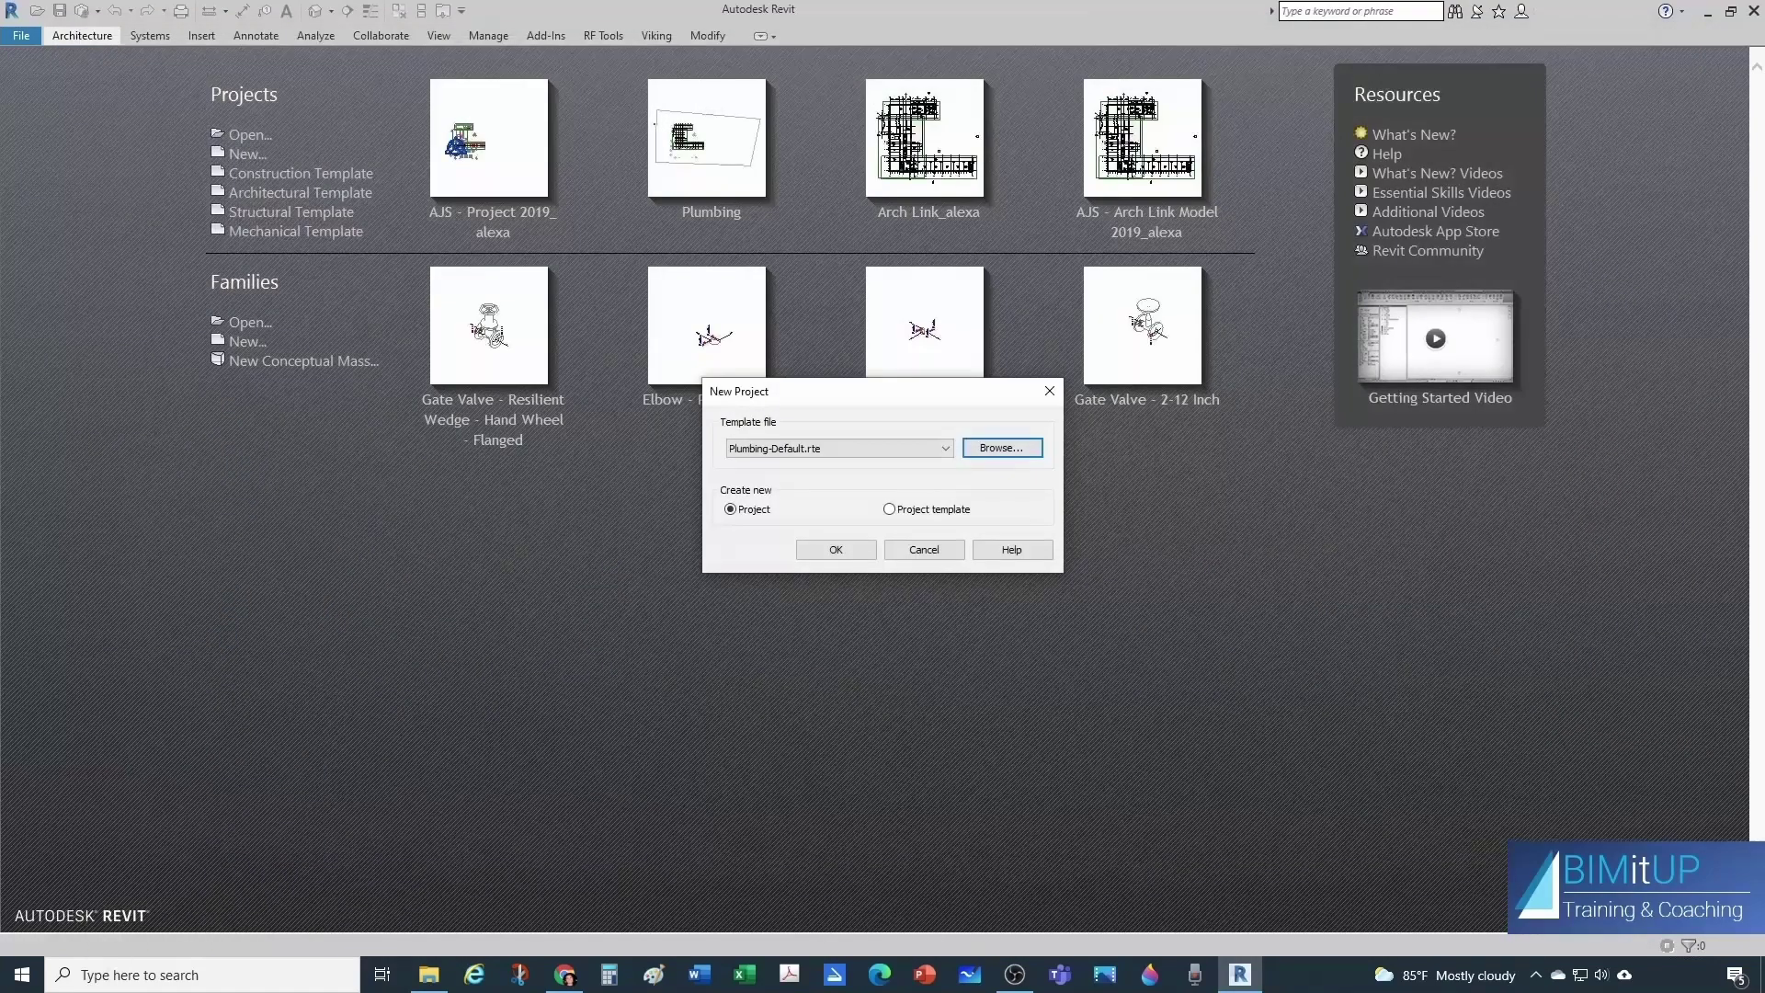
pyautogui.click(858, 554)
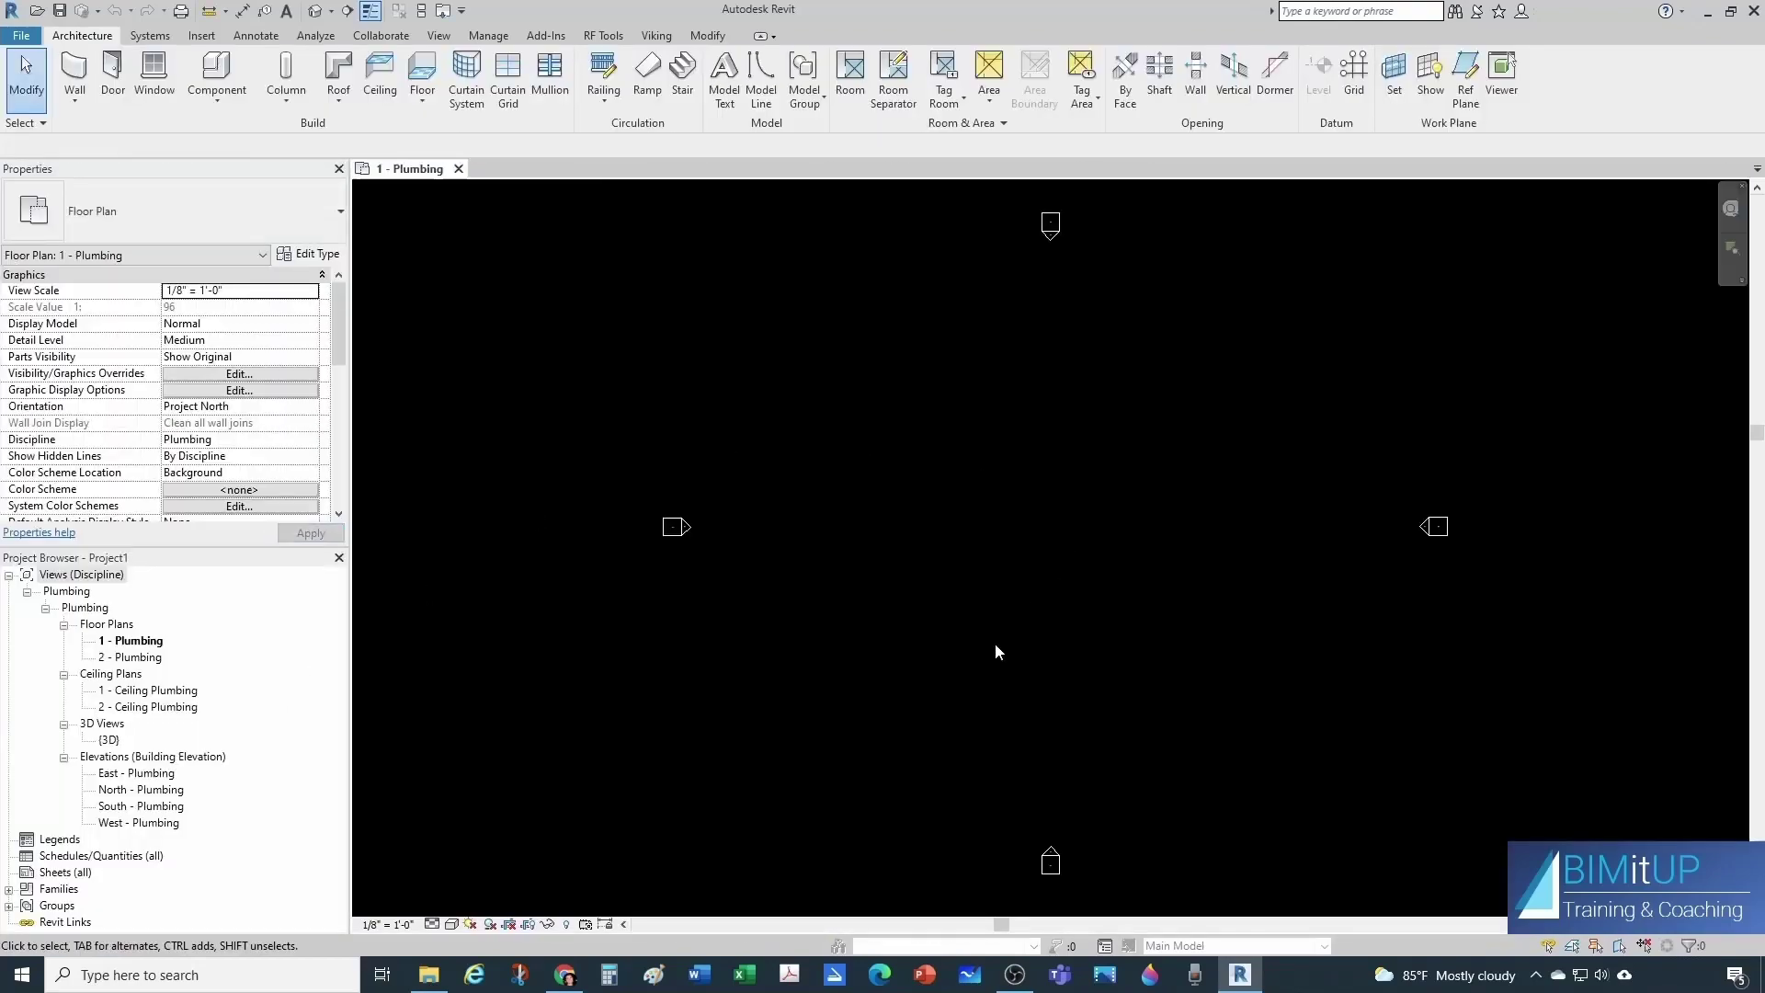
pyautogui.scroll(1, 995, 644)
pyautogui.moveTo(916, 687); pyautogui.dragTo(831, 717, button='middle')
pyautogui.scroll(-1, 831, 717)
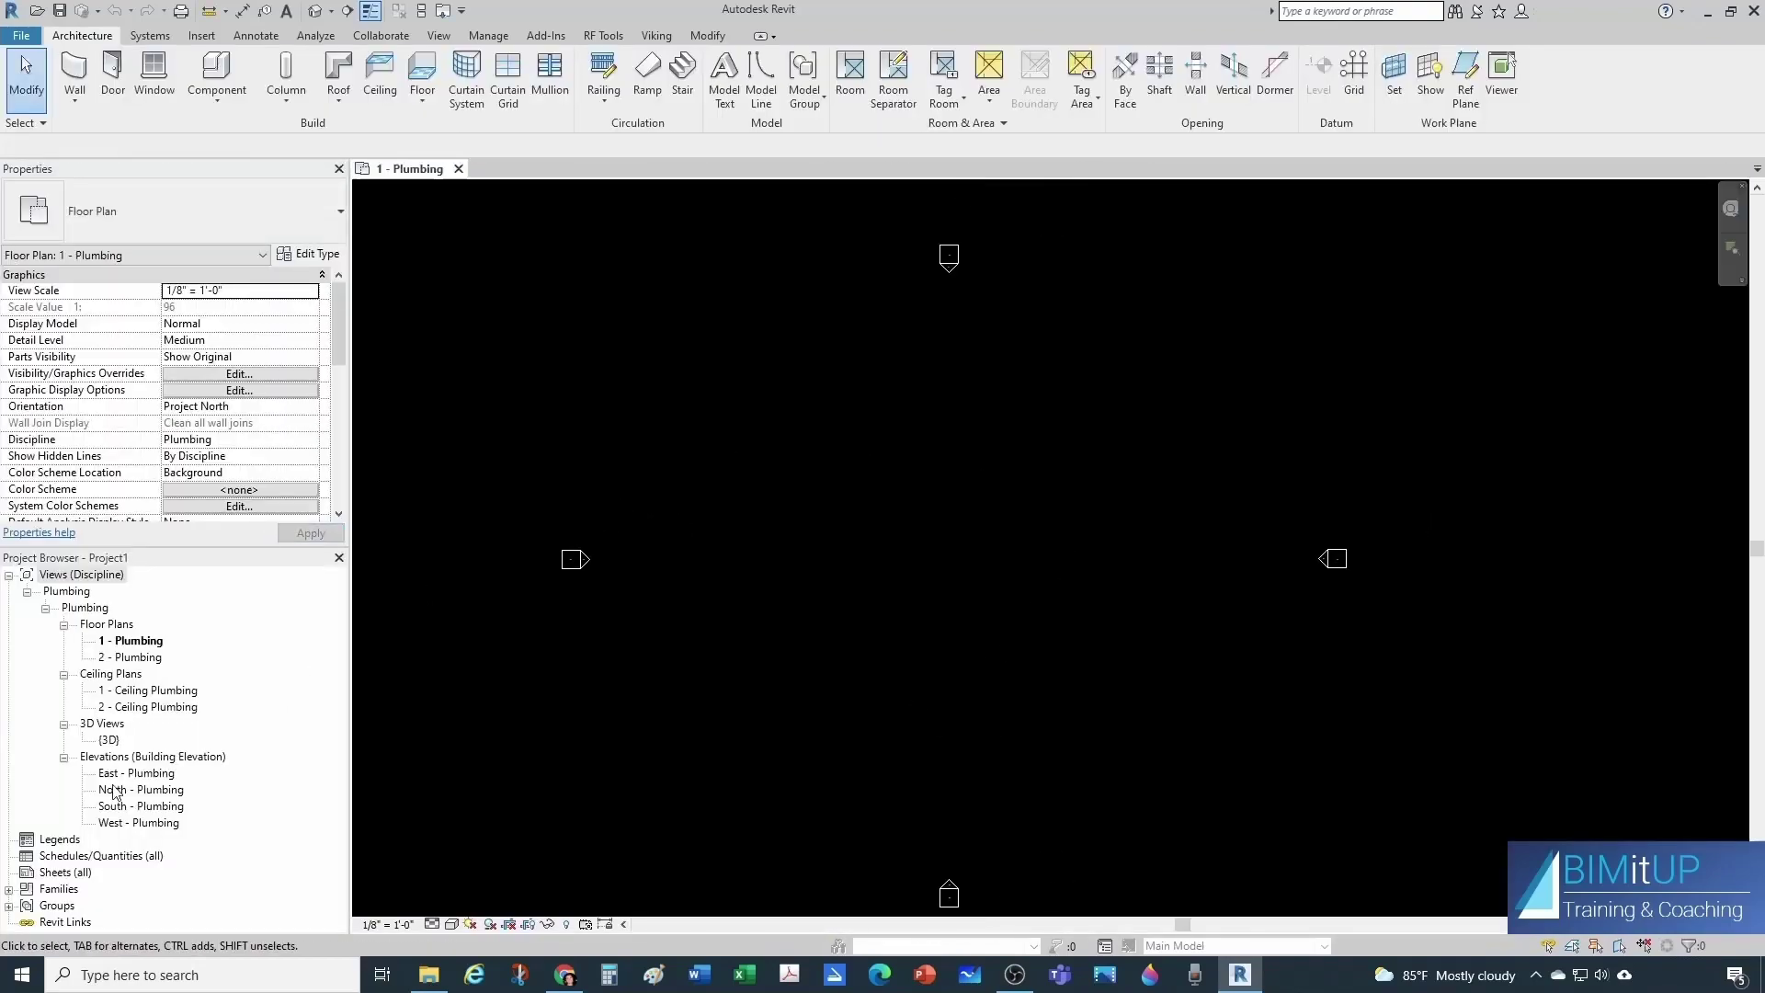
# Examine the pipe types listed under the project's Pipes family category.
pyautogui.click(10, 890)
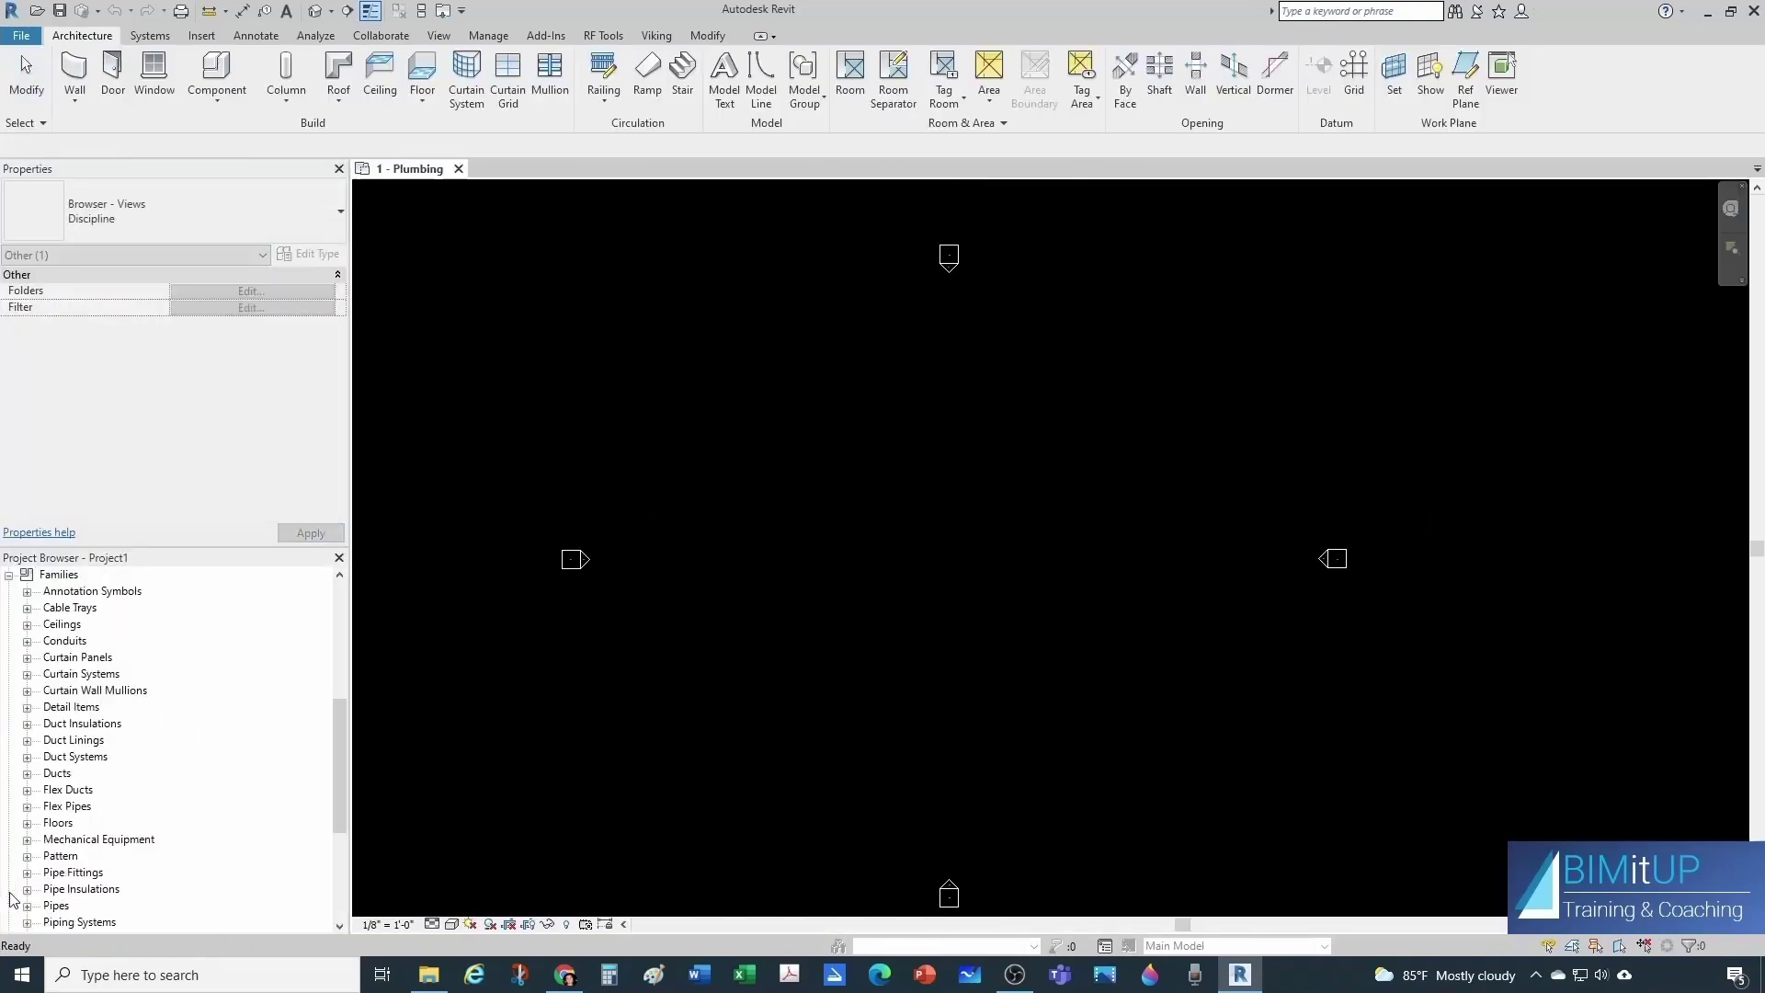
pyautogui.scroll(-4, 50, 822)
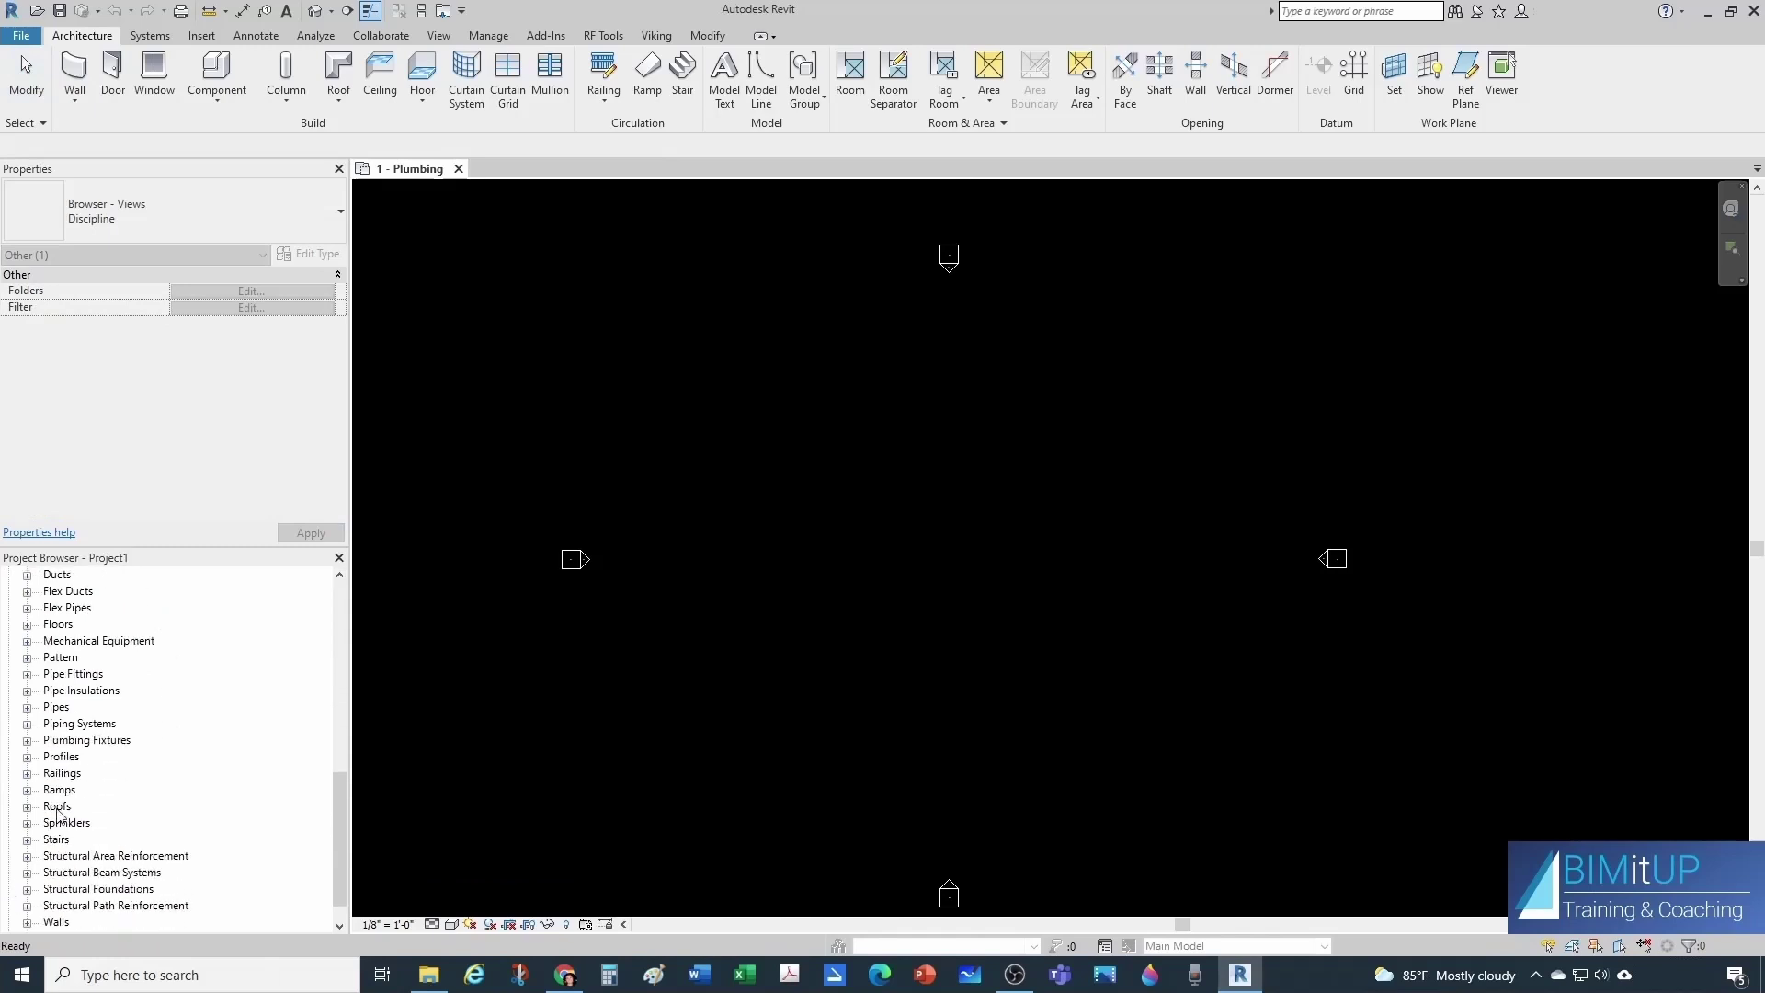
pyautogui.click(27, 707)
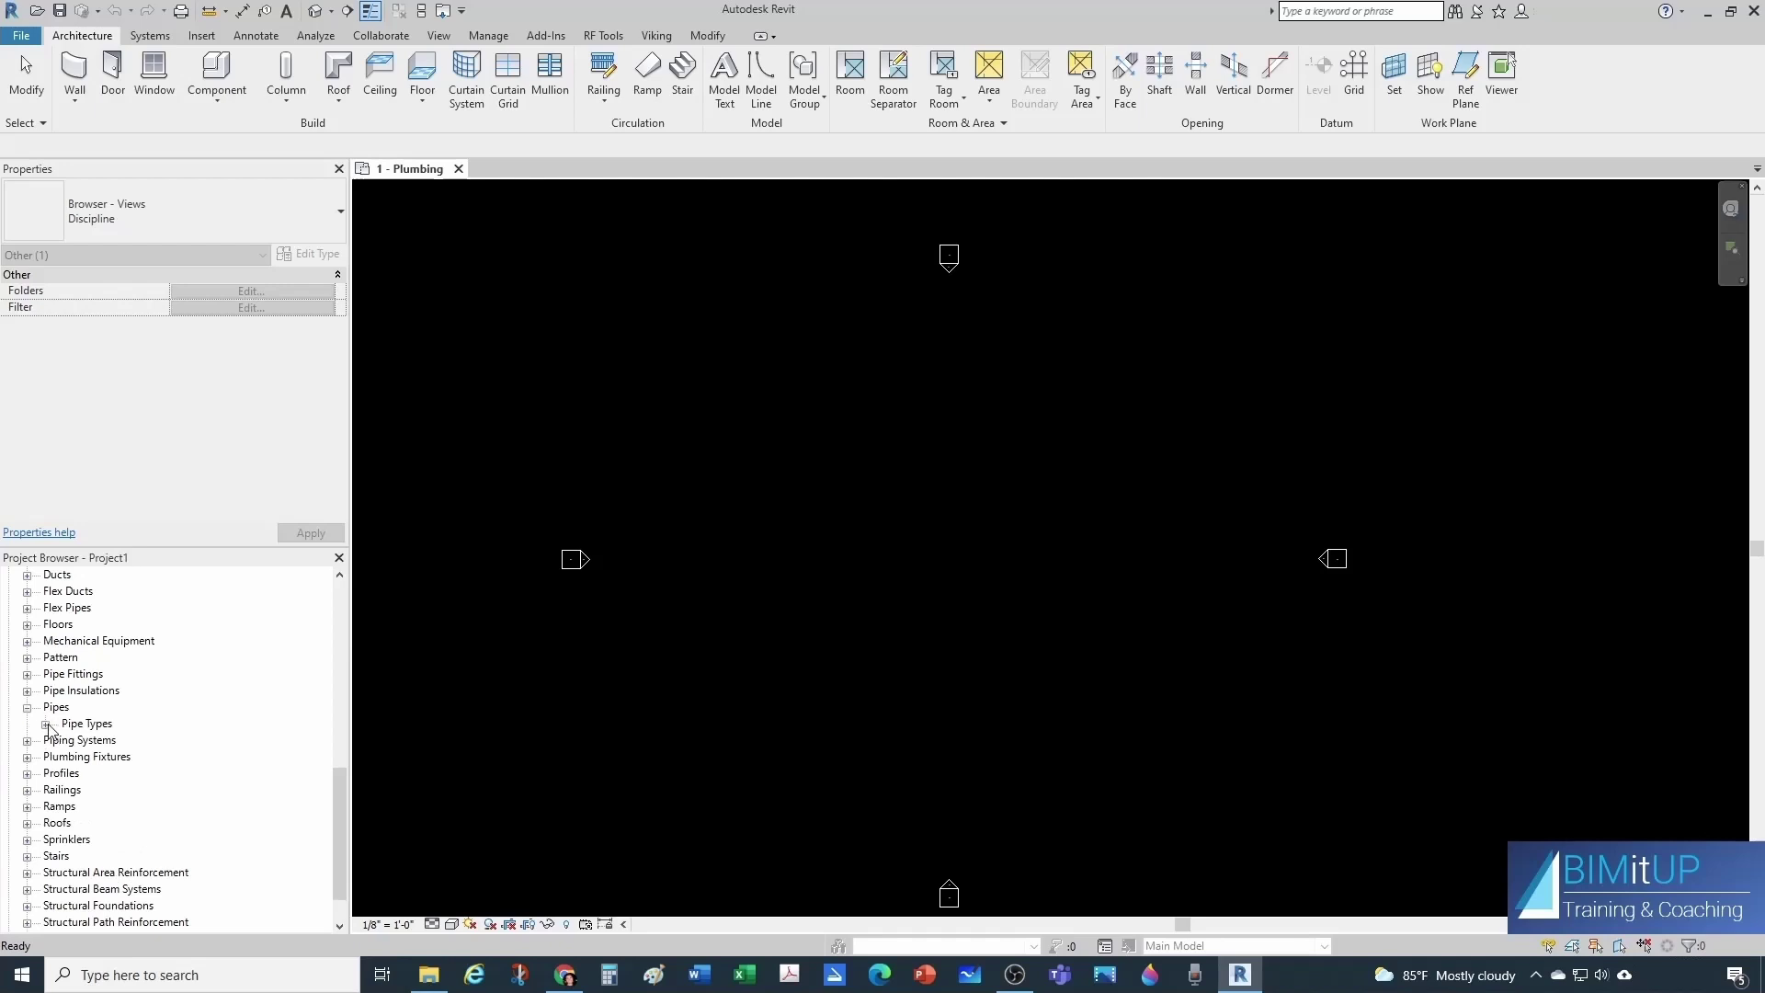
pyautogui.click(45, 725)
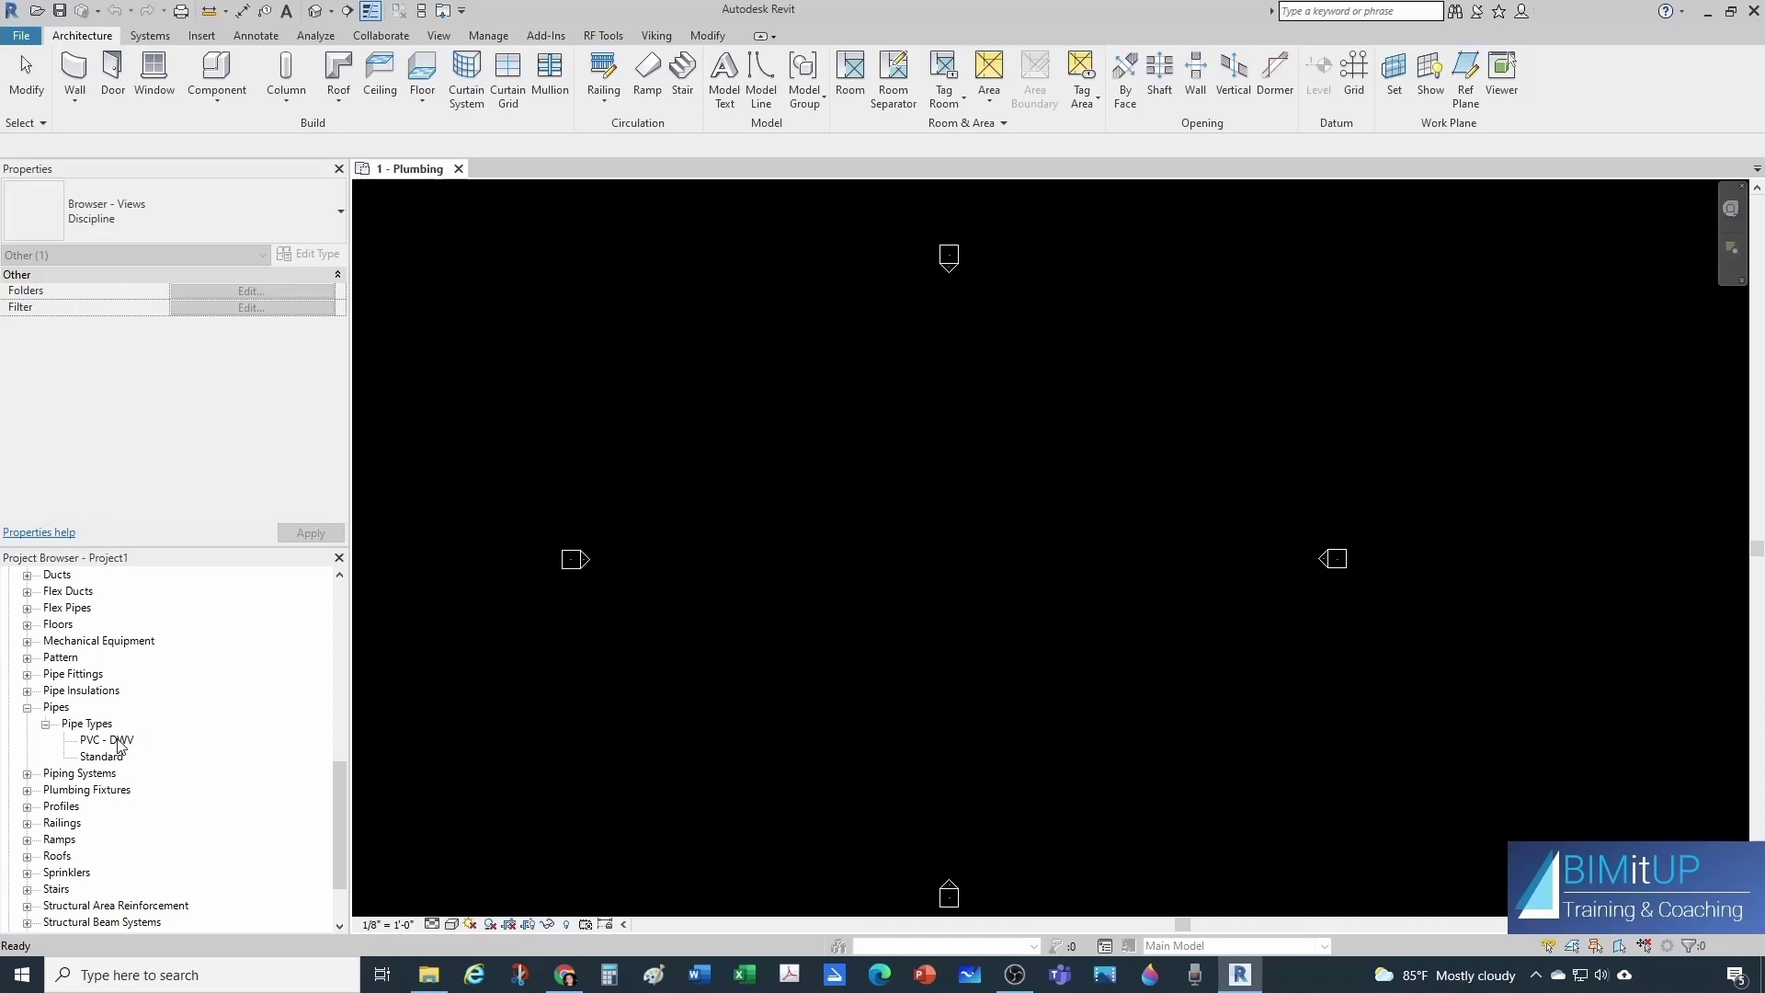
pyautogui.click(27, 708)
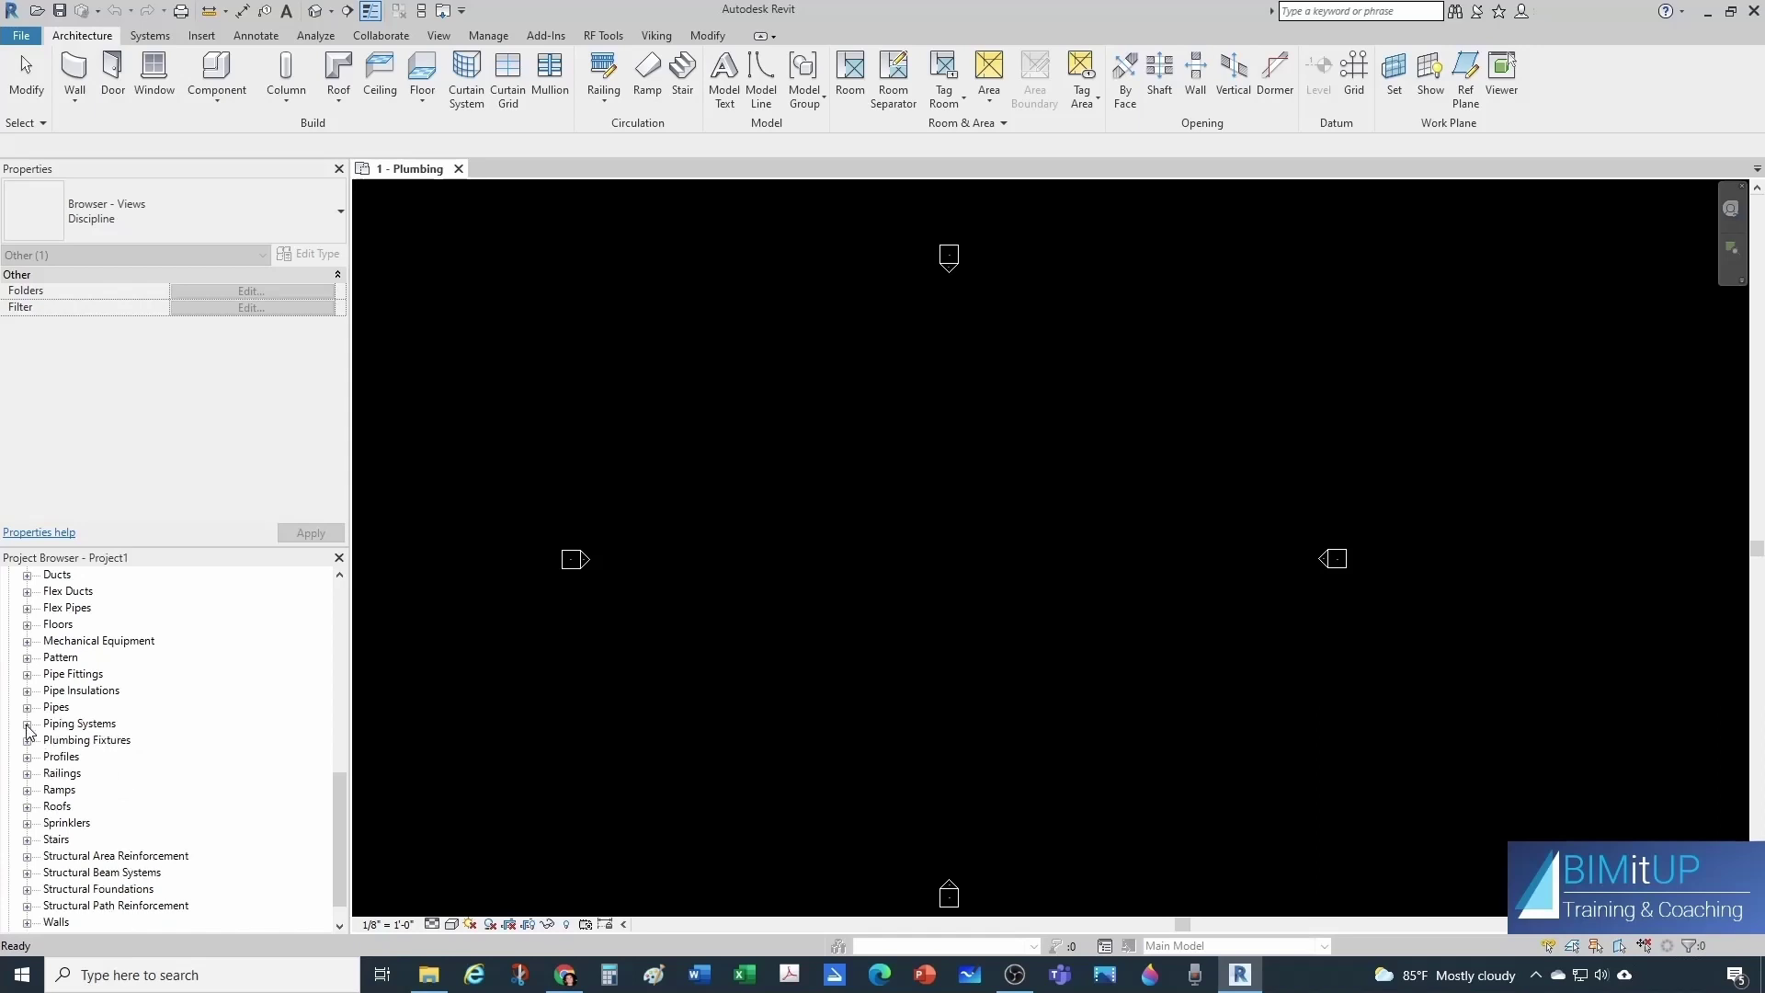
# Browse the project's piping system types and examine the type properties of Domestic Hot Water, including its system classification.
pyautogui.click(26, 725)
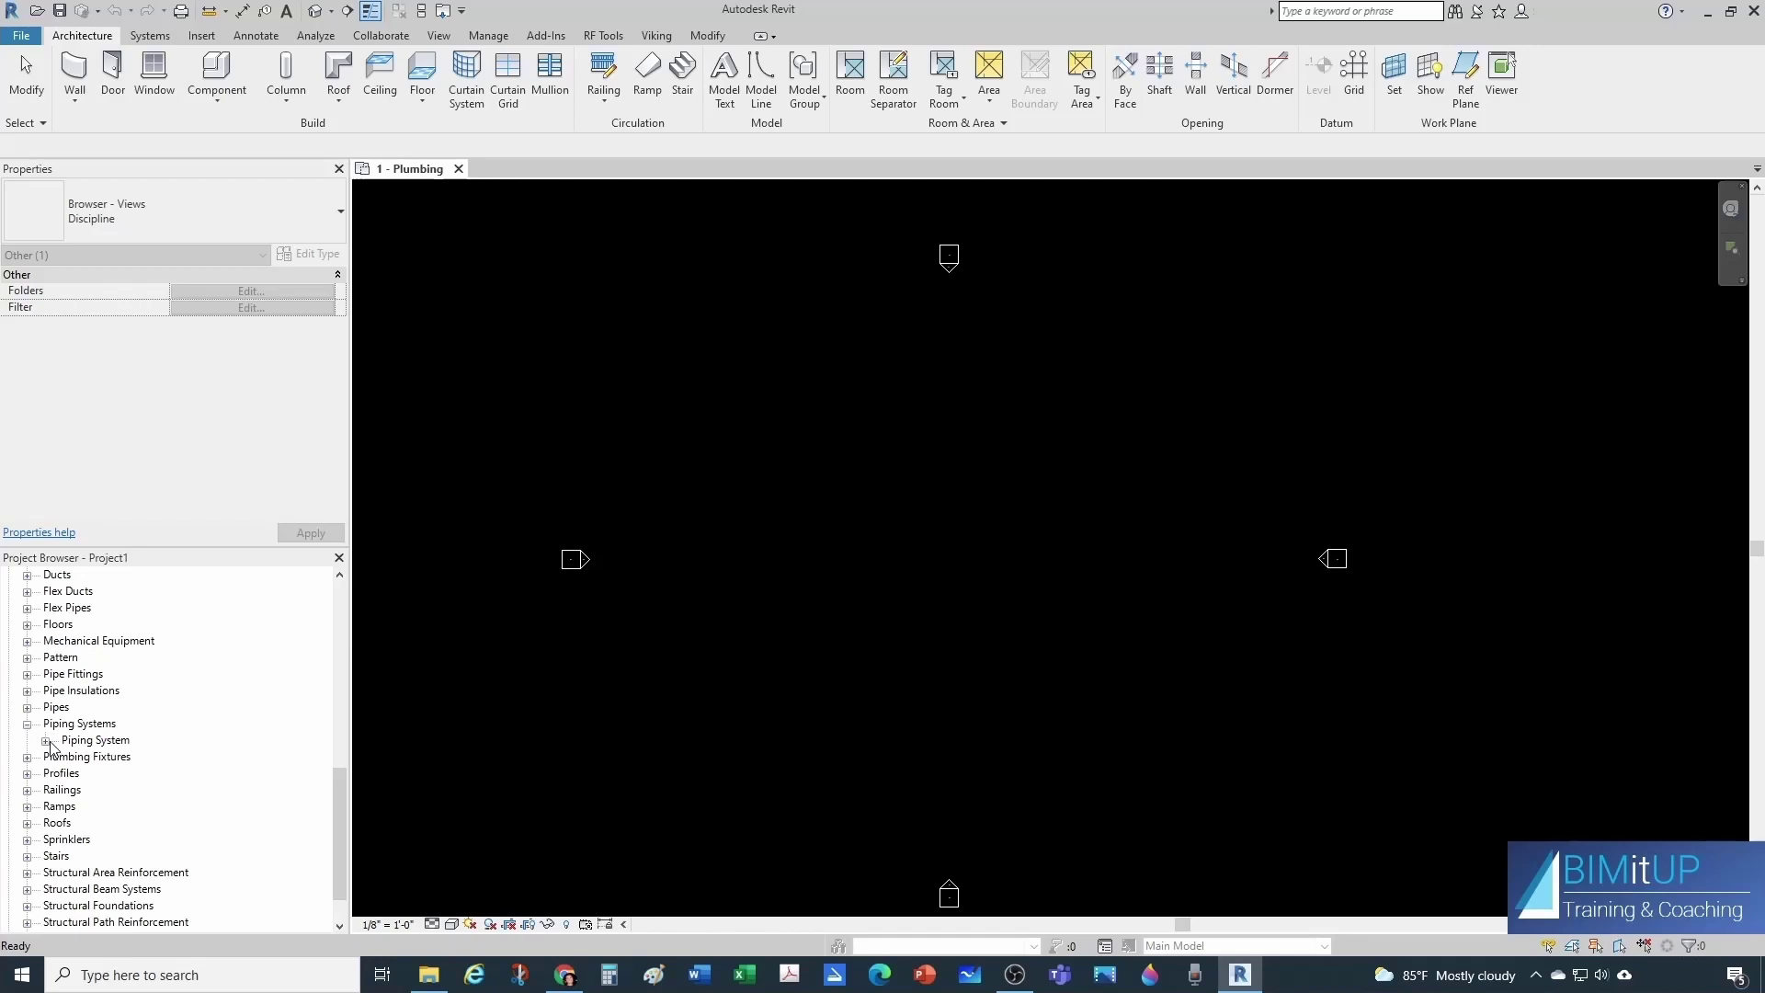
pyautogui.click(45, 741)
pyautogui.scroll(-2, 136, 777)
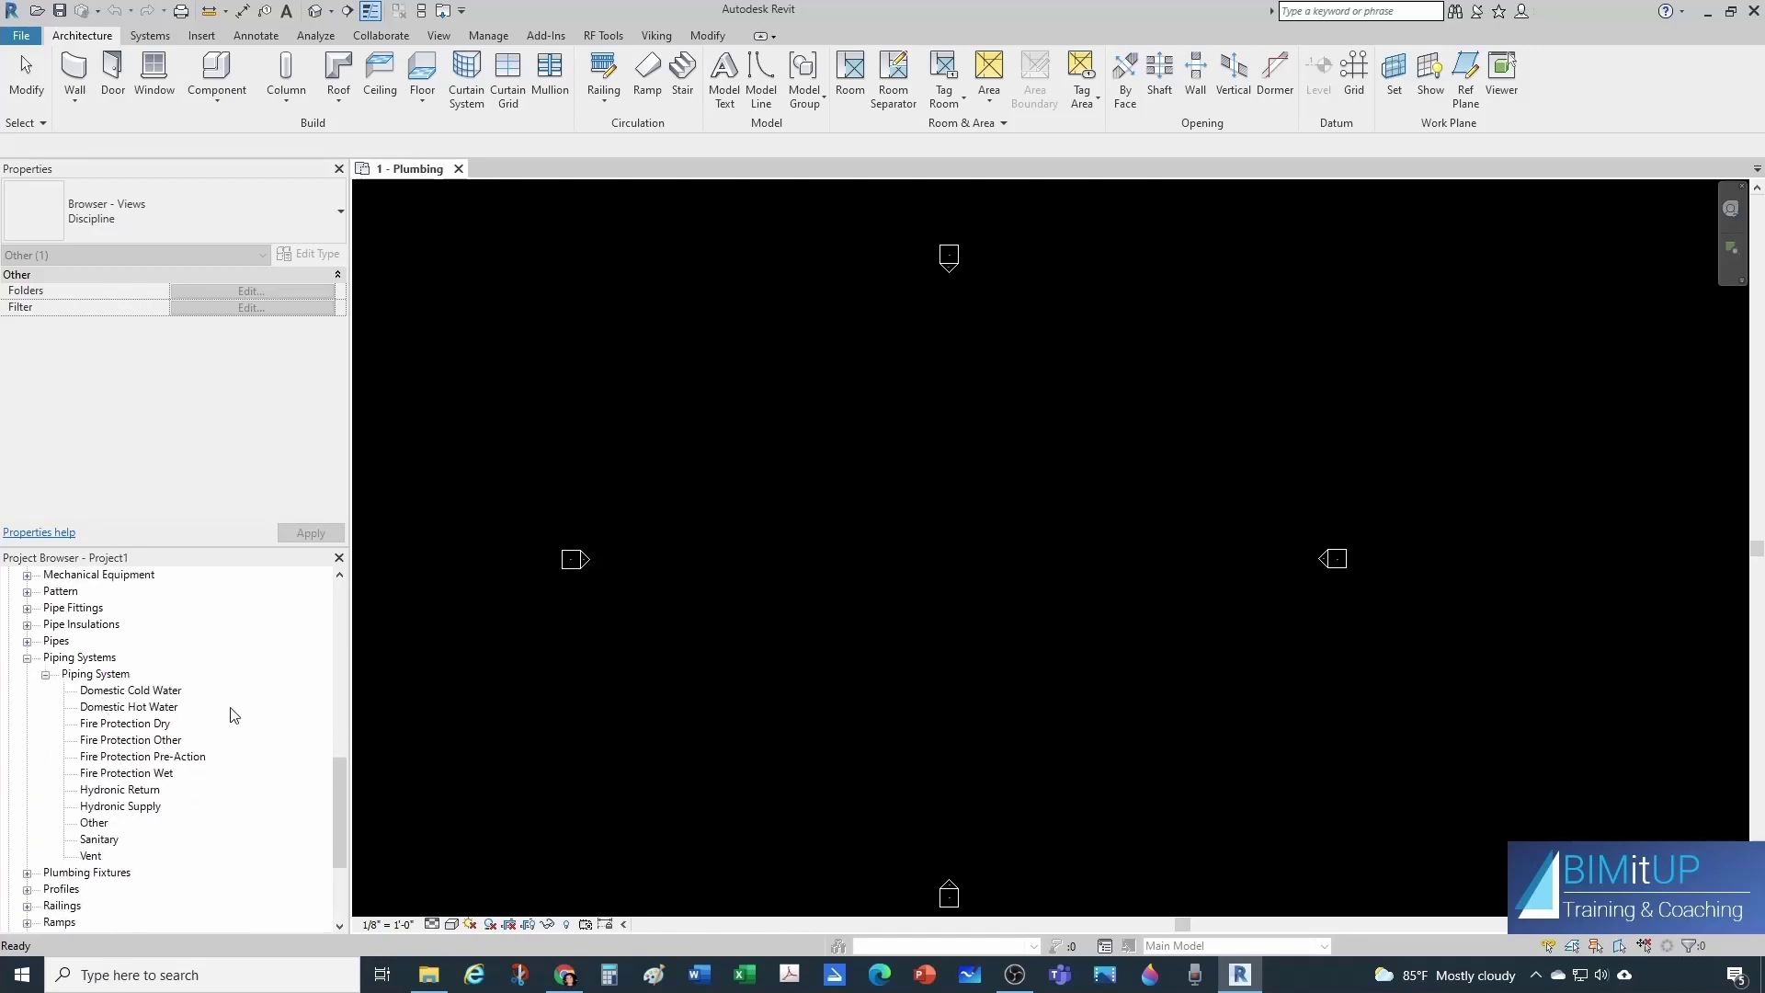
pyautogui.click(166, 710)
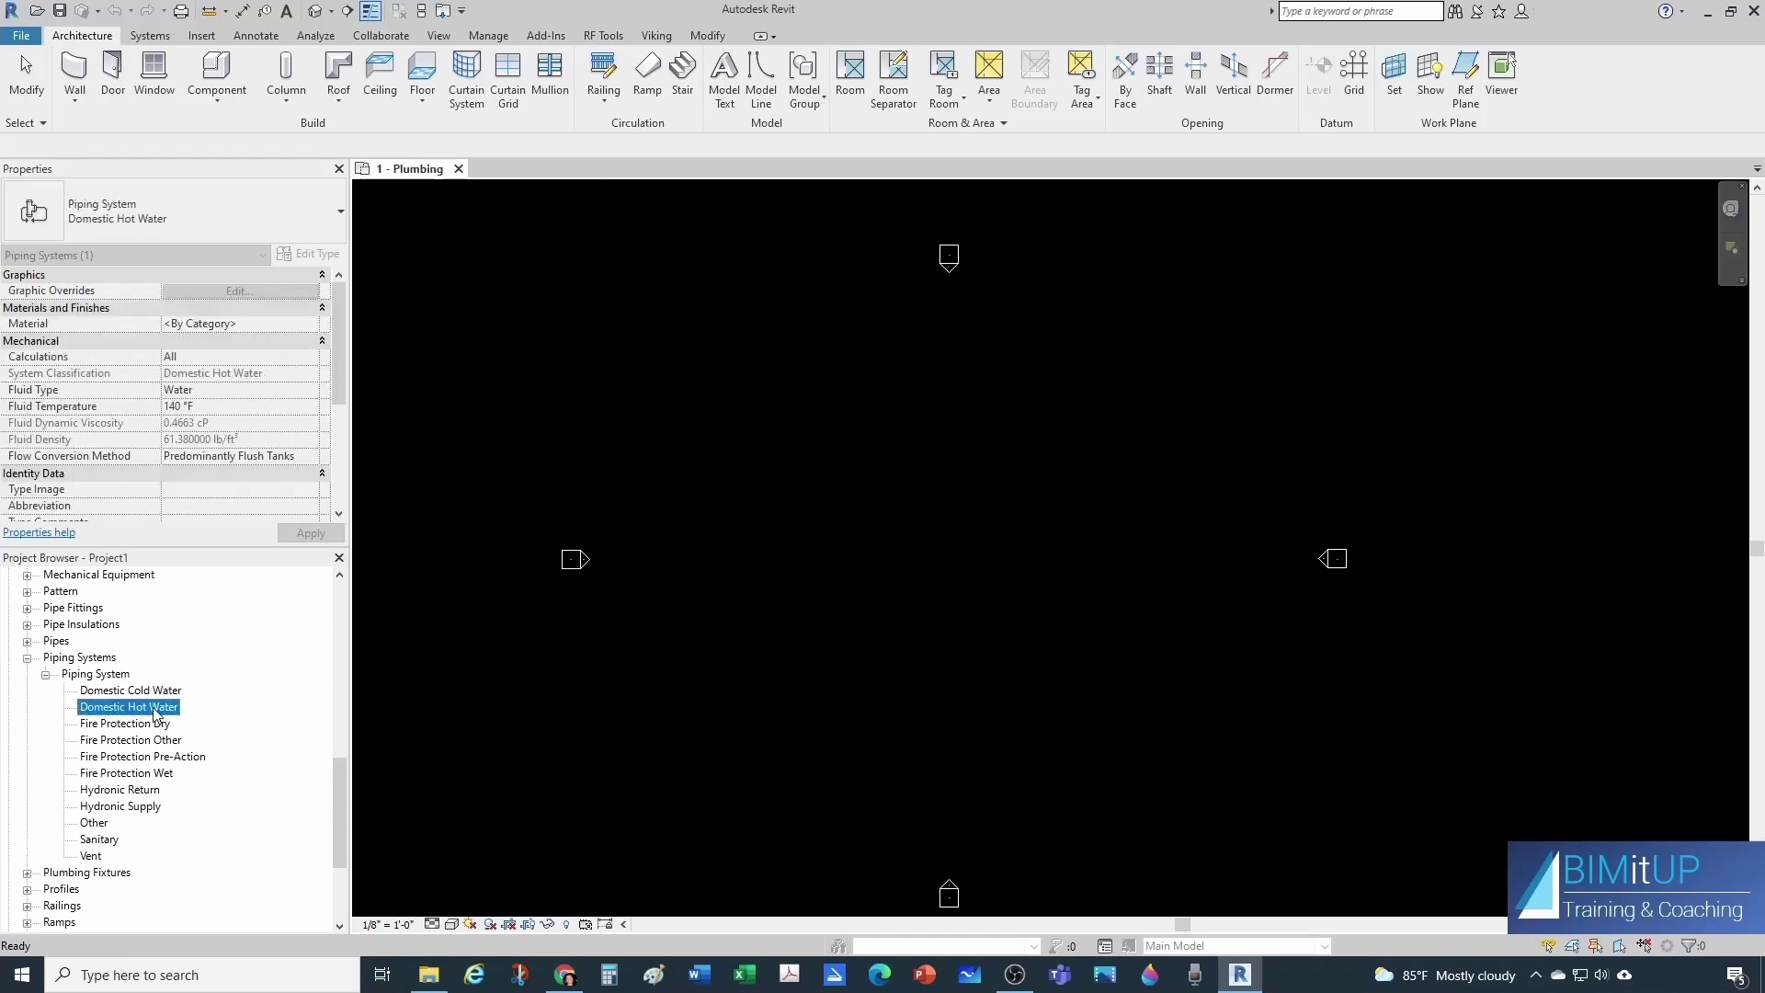
pyautogui.rightClick(154, 713)
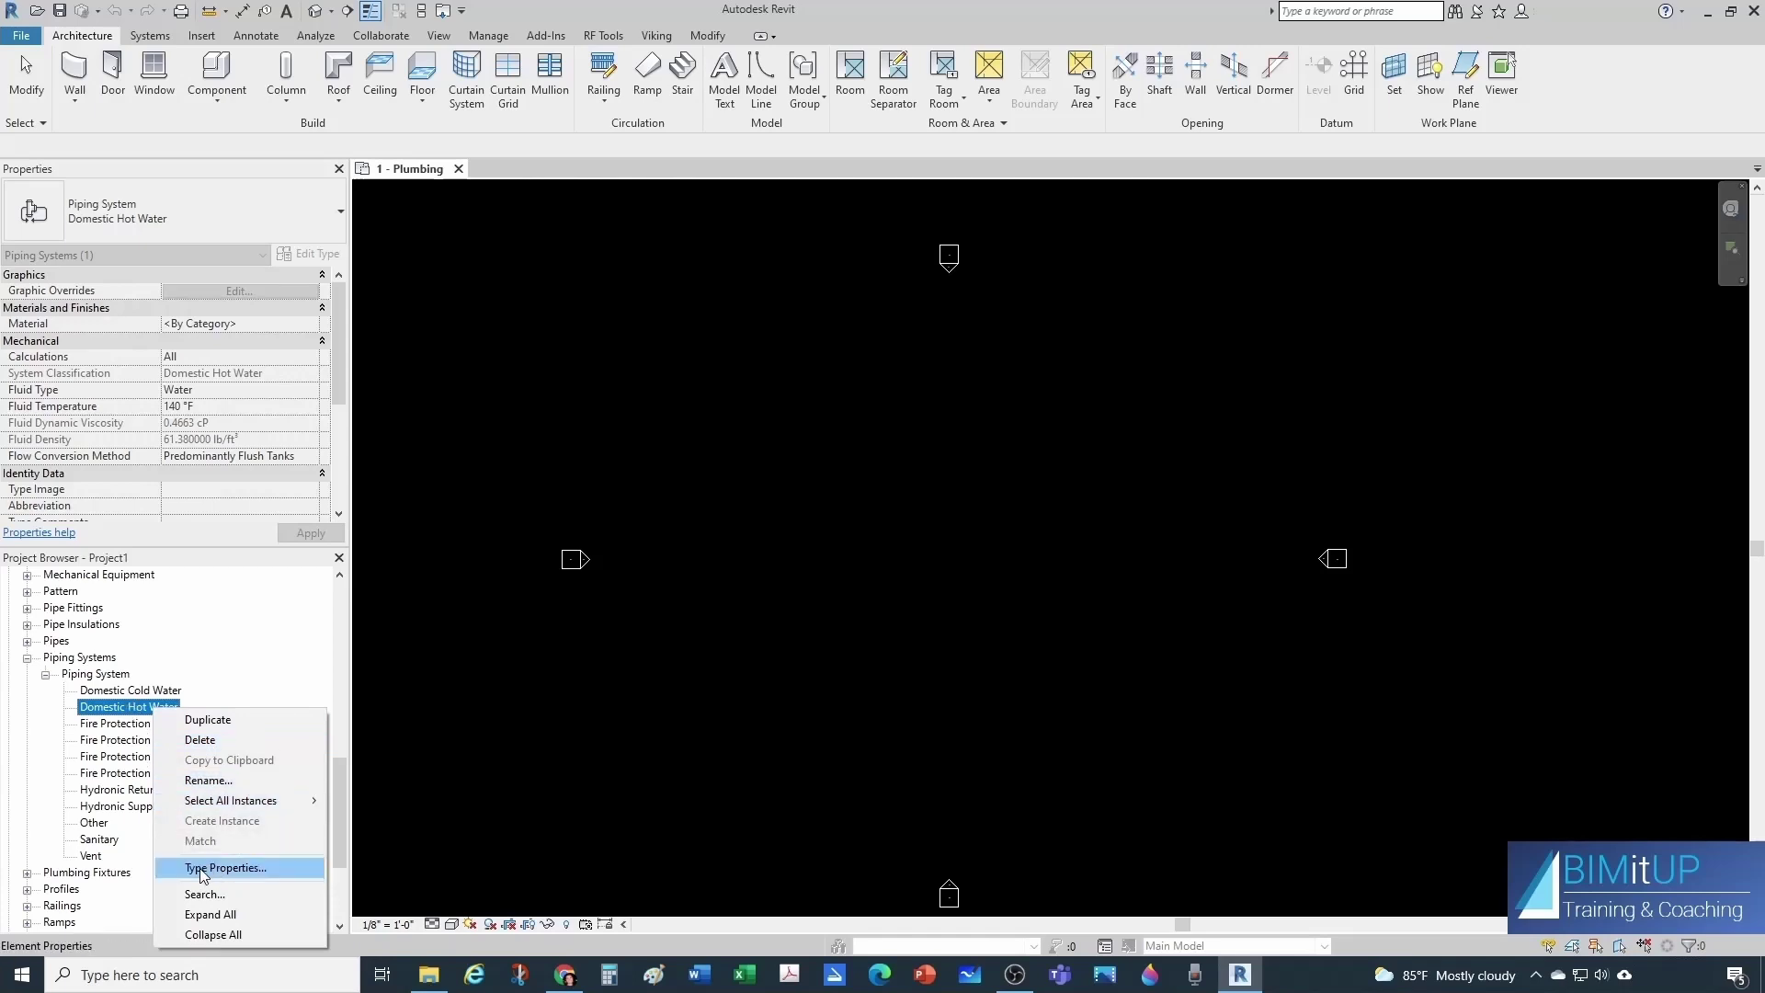
pyautogui.rightClick(158, 710)
pyautogui.click(241, 865)
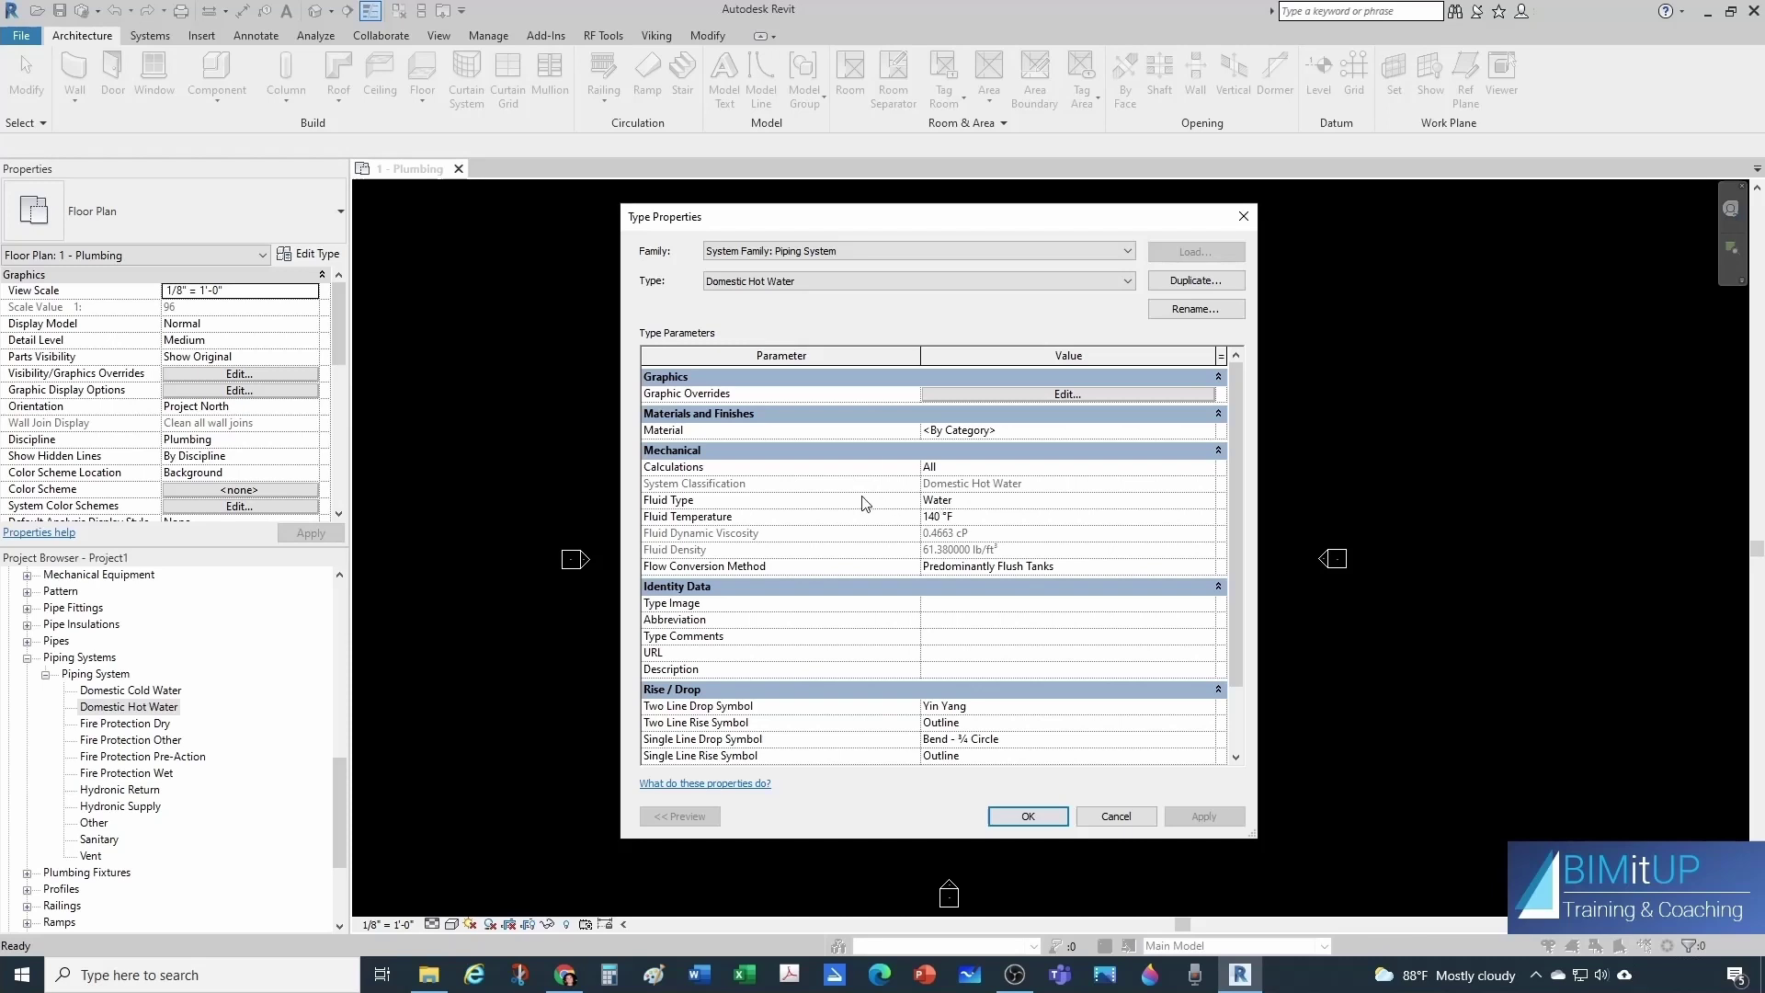
pyautogui.moveTo(780, 494)
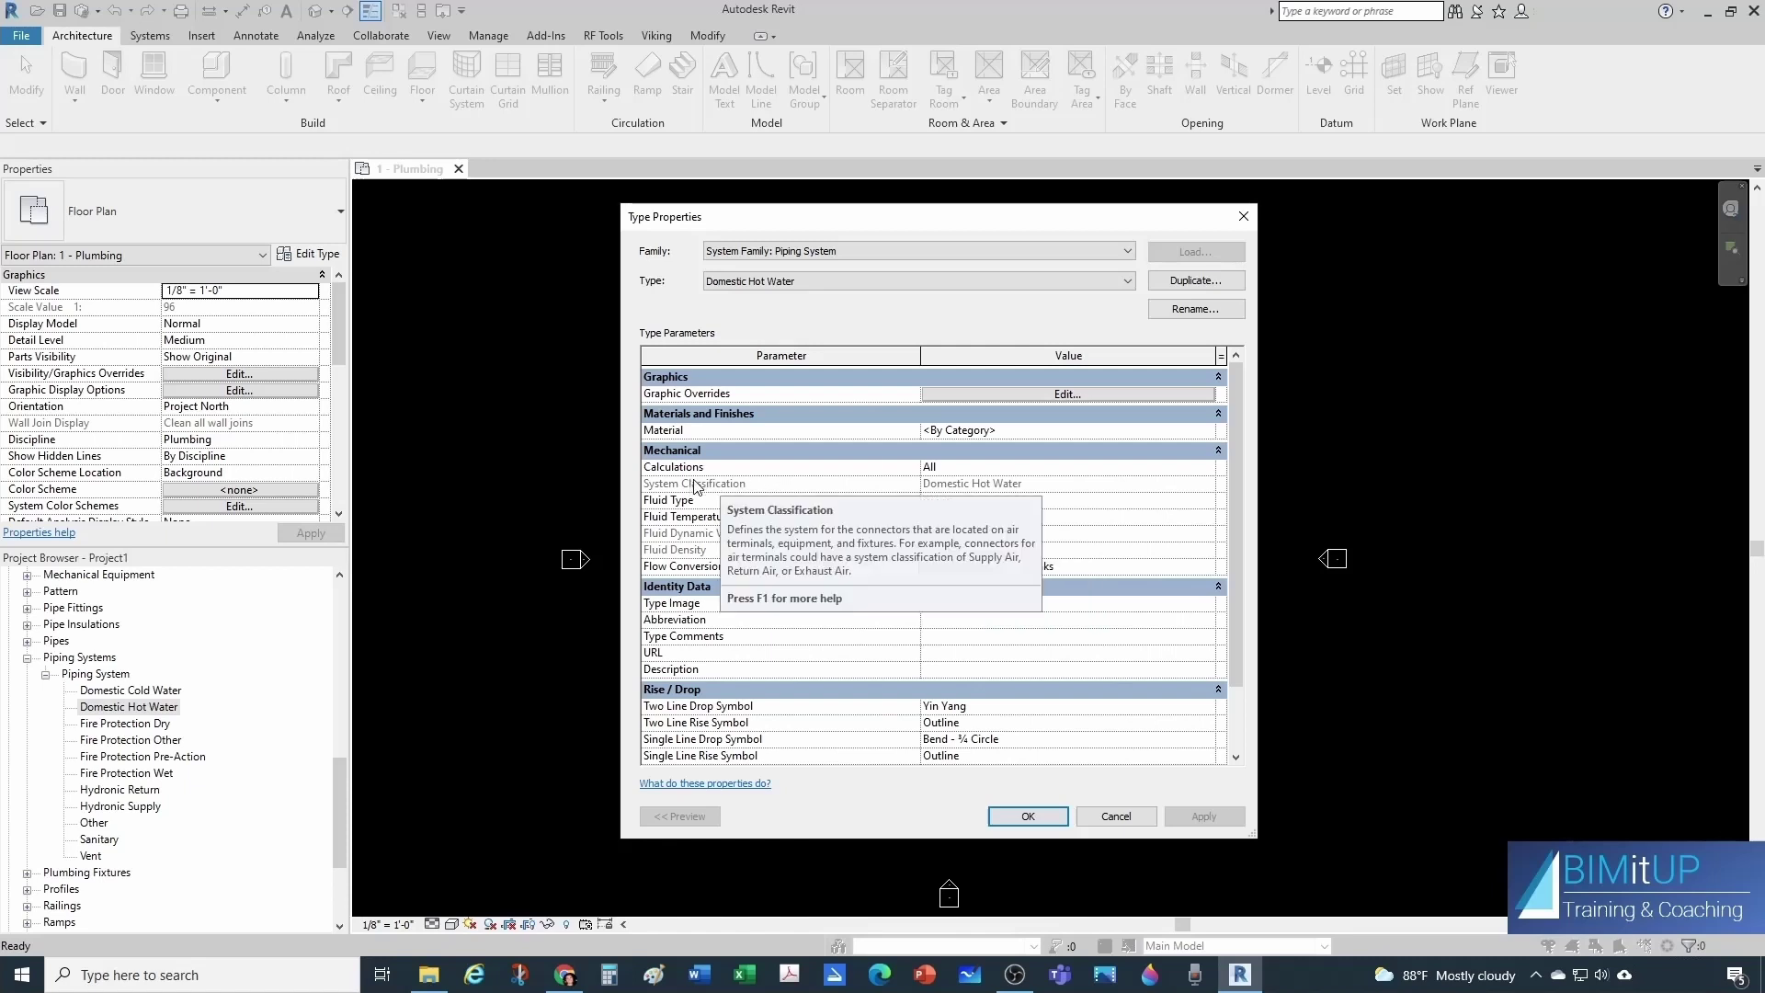
pyautogui.moveTo(709, 494)
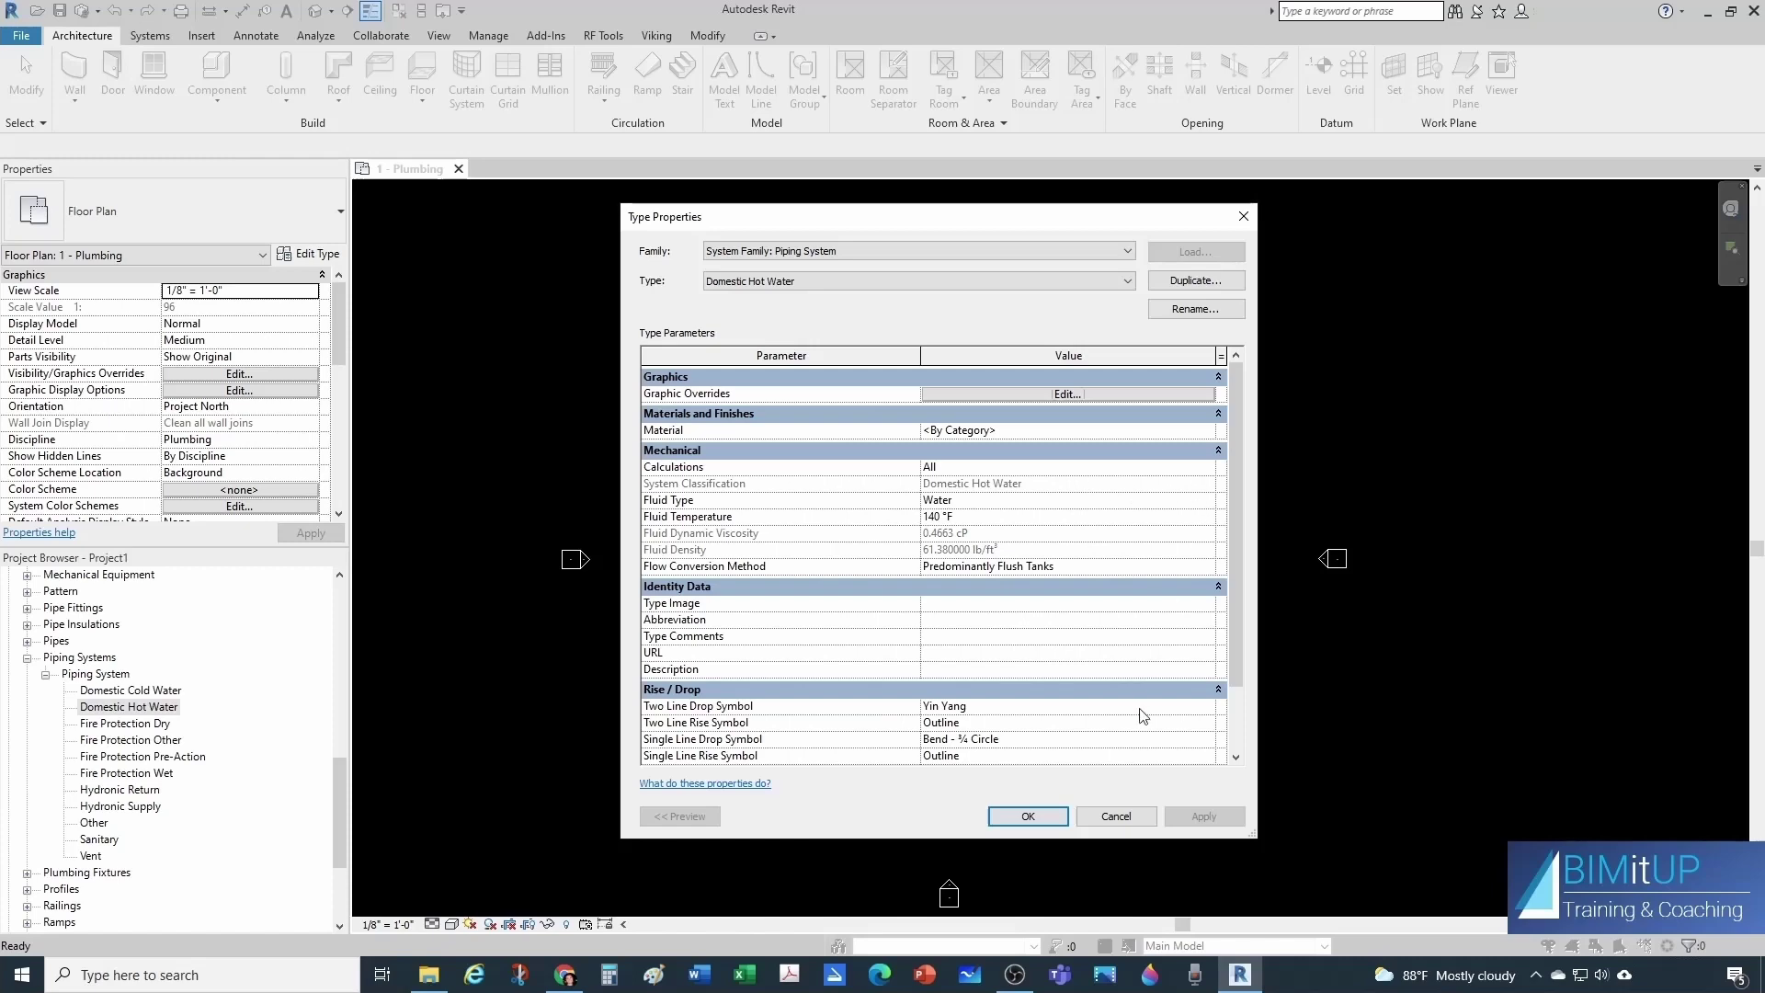
pyautogui.click(1116, 816)
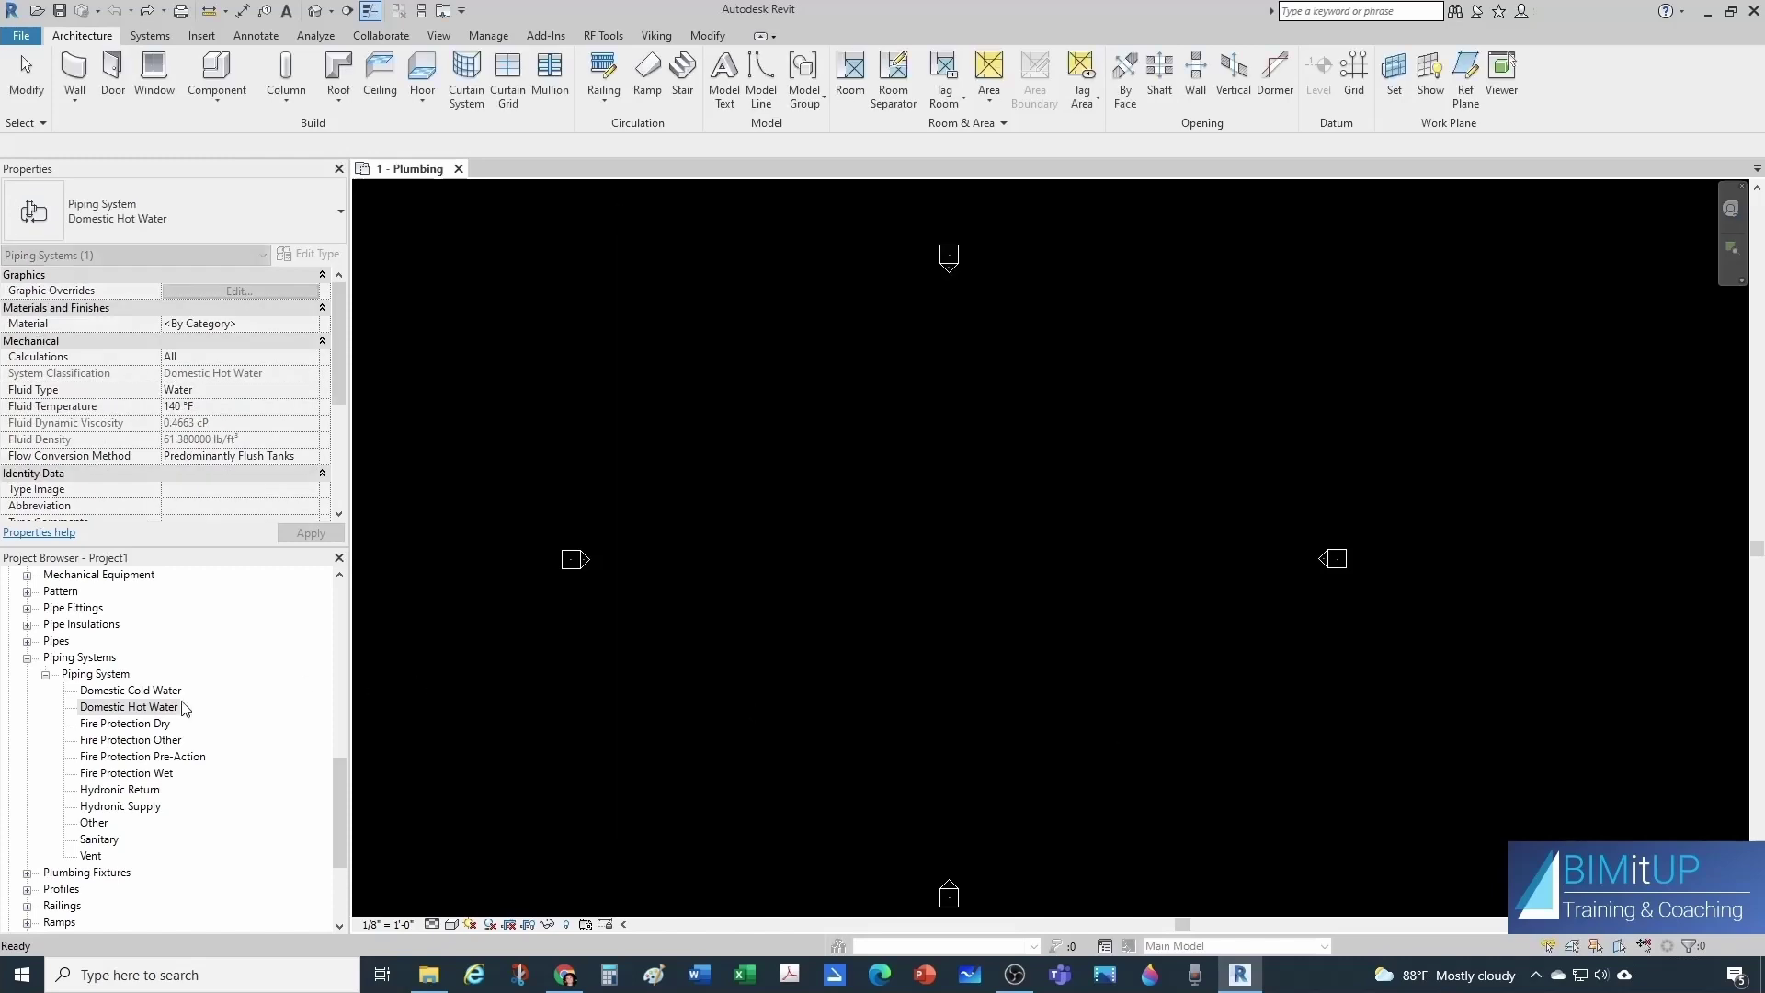
# Compare the commands offered for the Piping Systems category, its Piping System family and the Domestic Hot Water type.
pyautogui.click(149, 709)
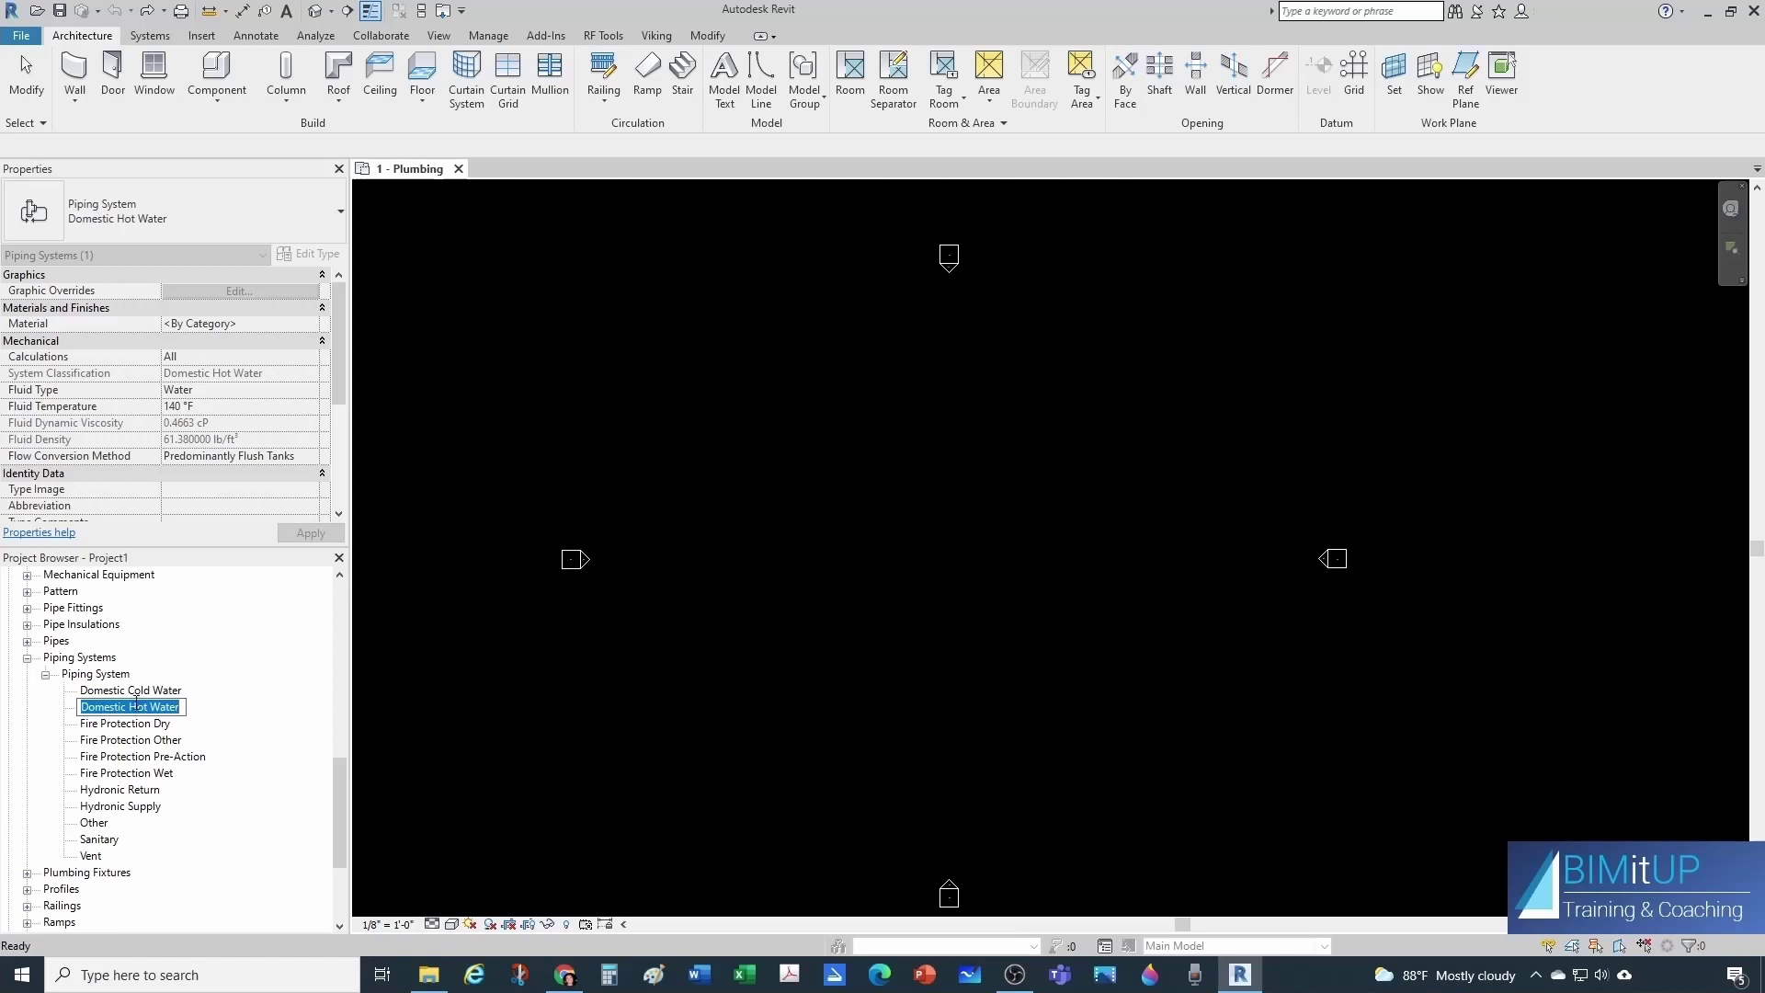
pyautogui.click(131, 691)
pyautogui.click(109, 677)
pyautogui.rightClick(109, 677)
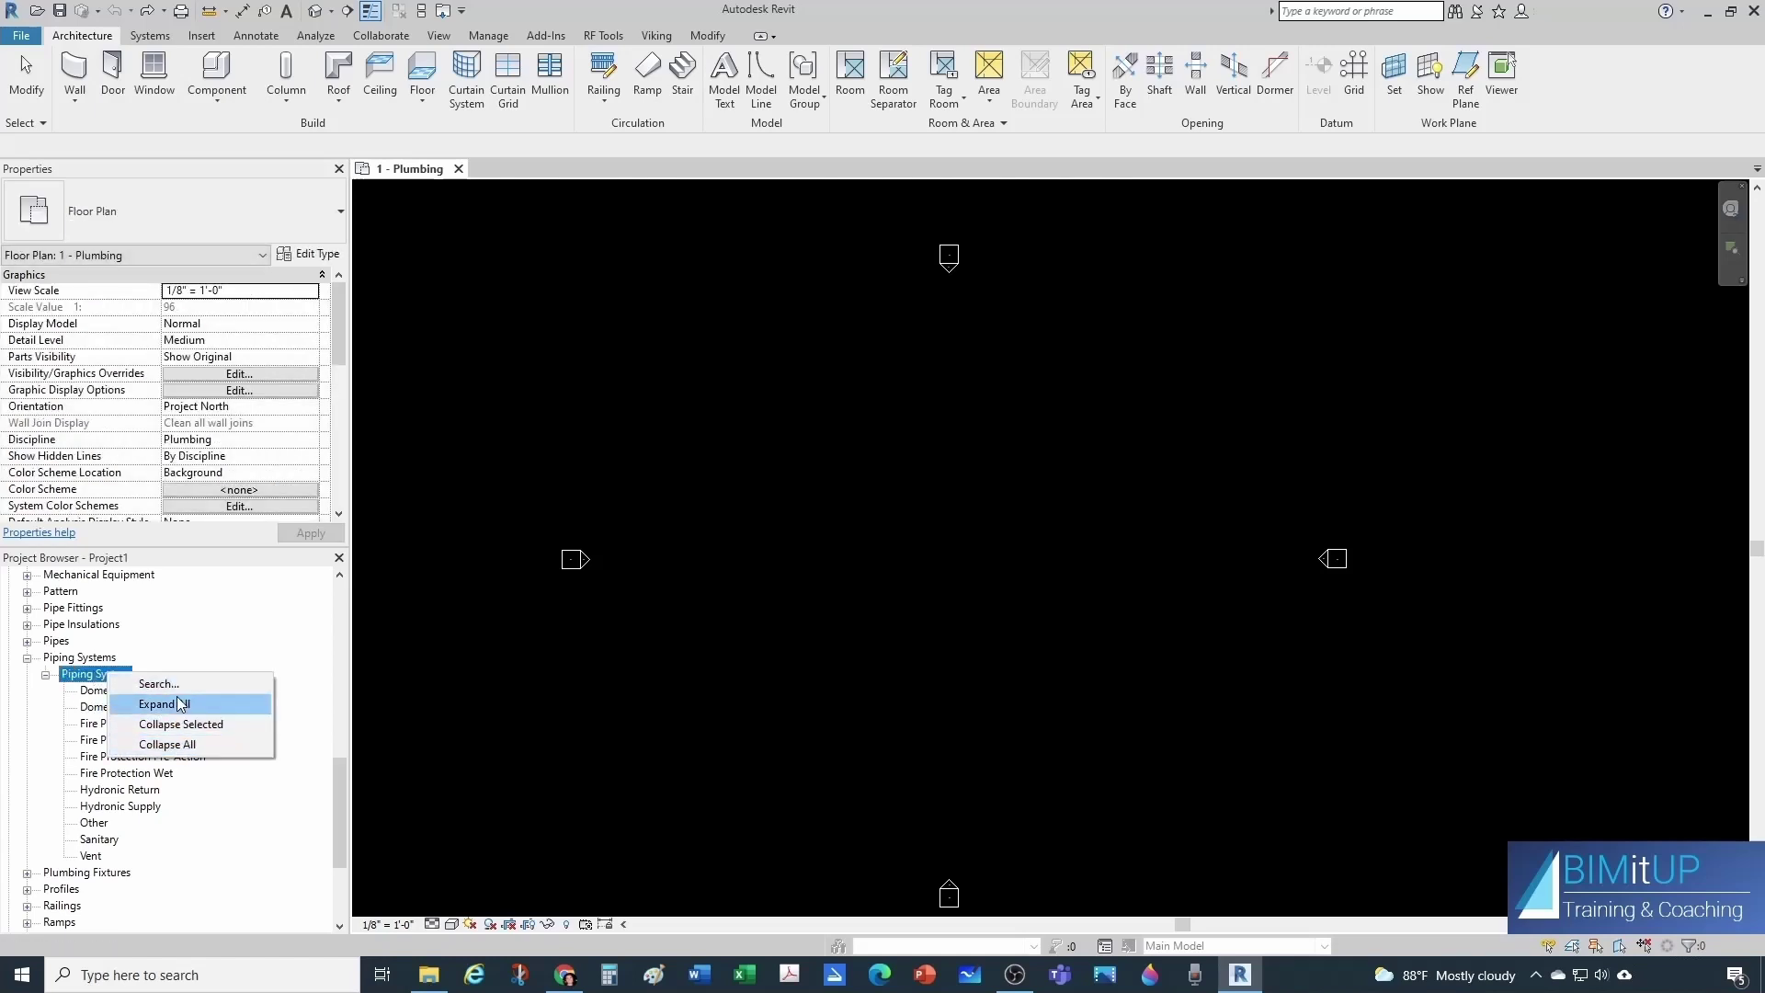
pyautogui.click(98, 660)
pyautogui.rightClick(99, 661)
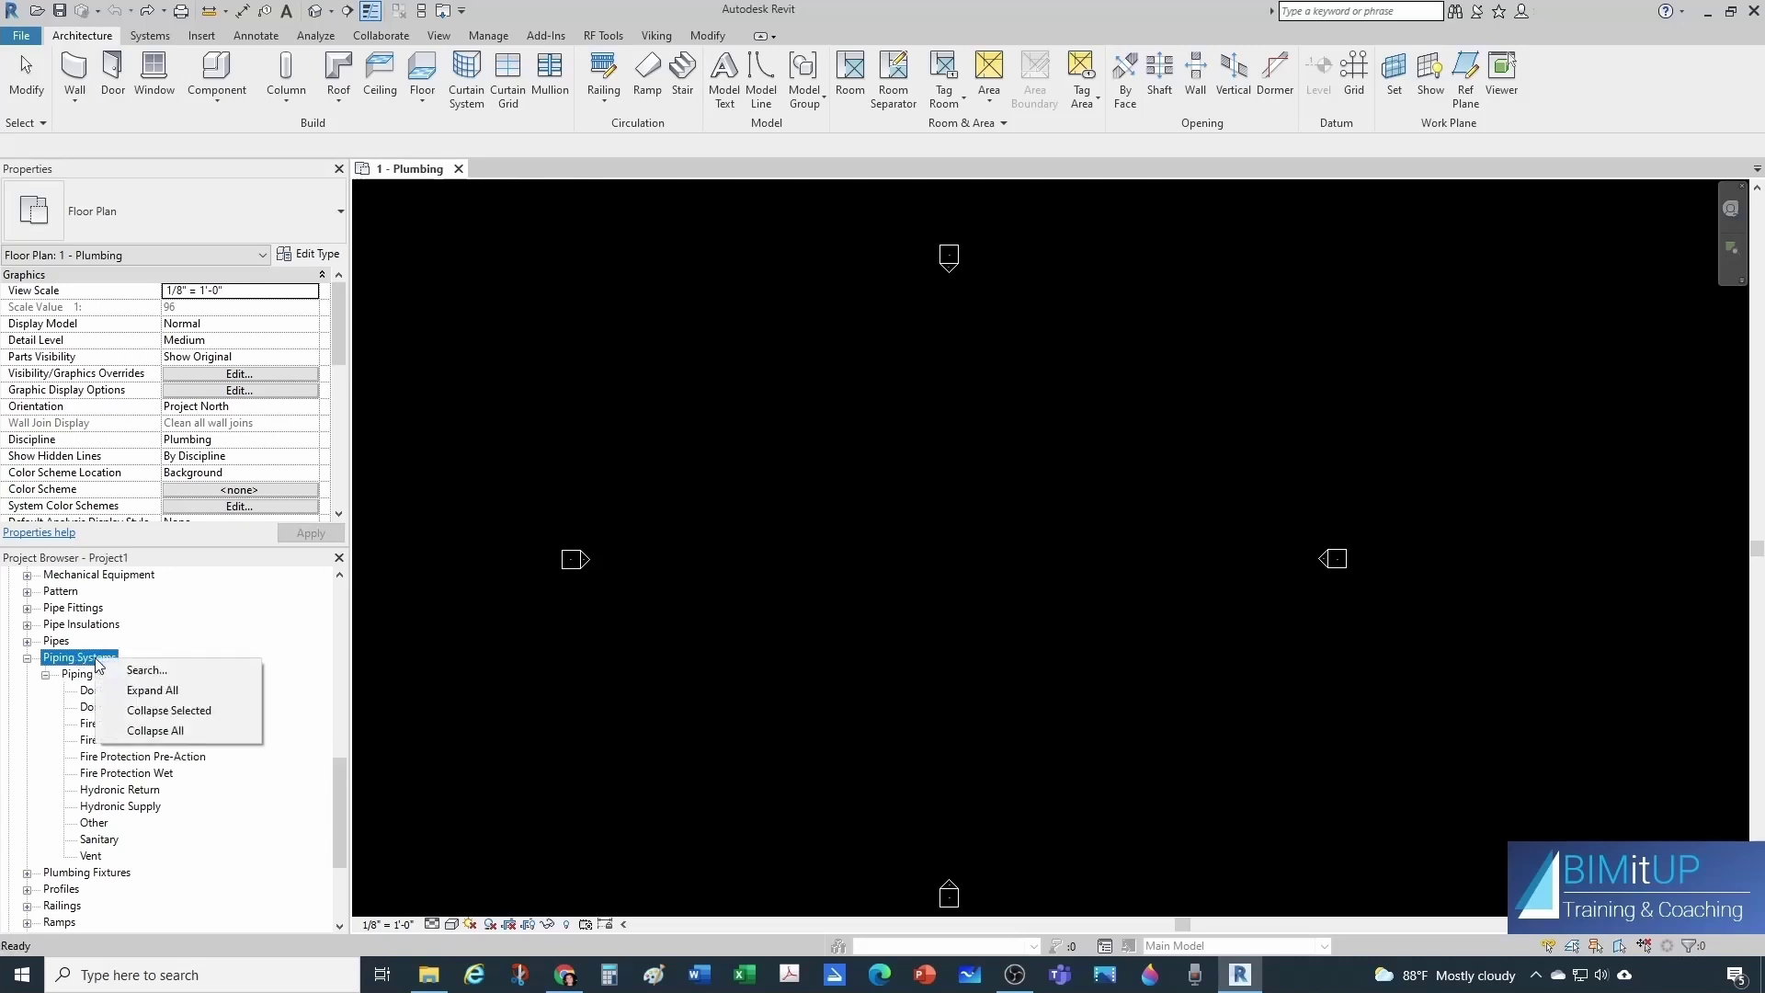
pyautogui.press('Escape')
pyautogui.click(158, 693)
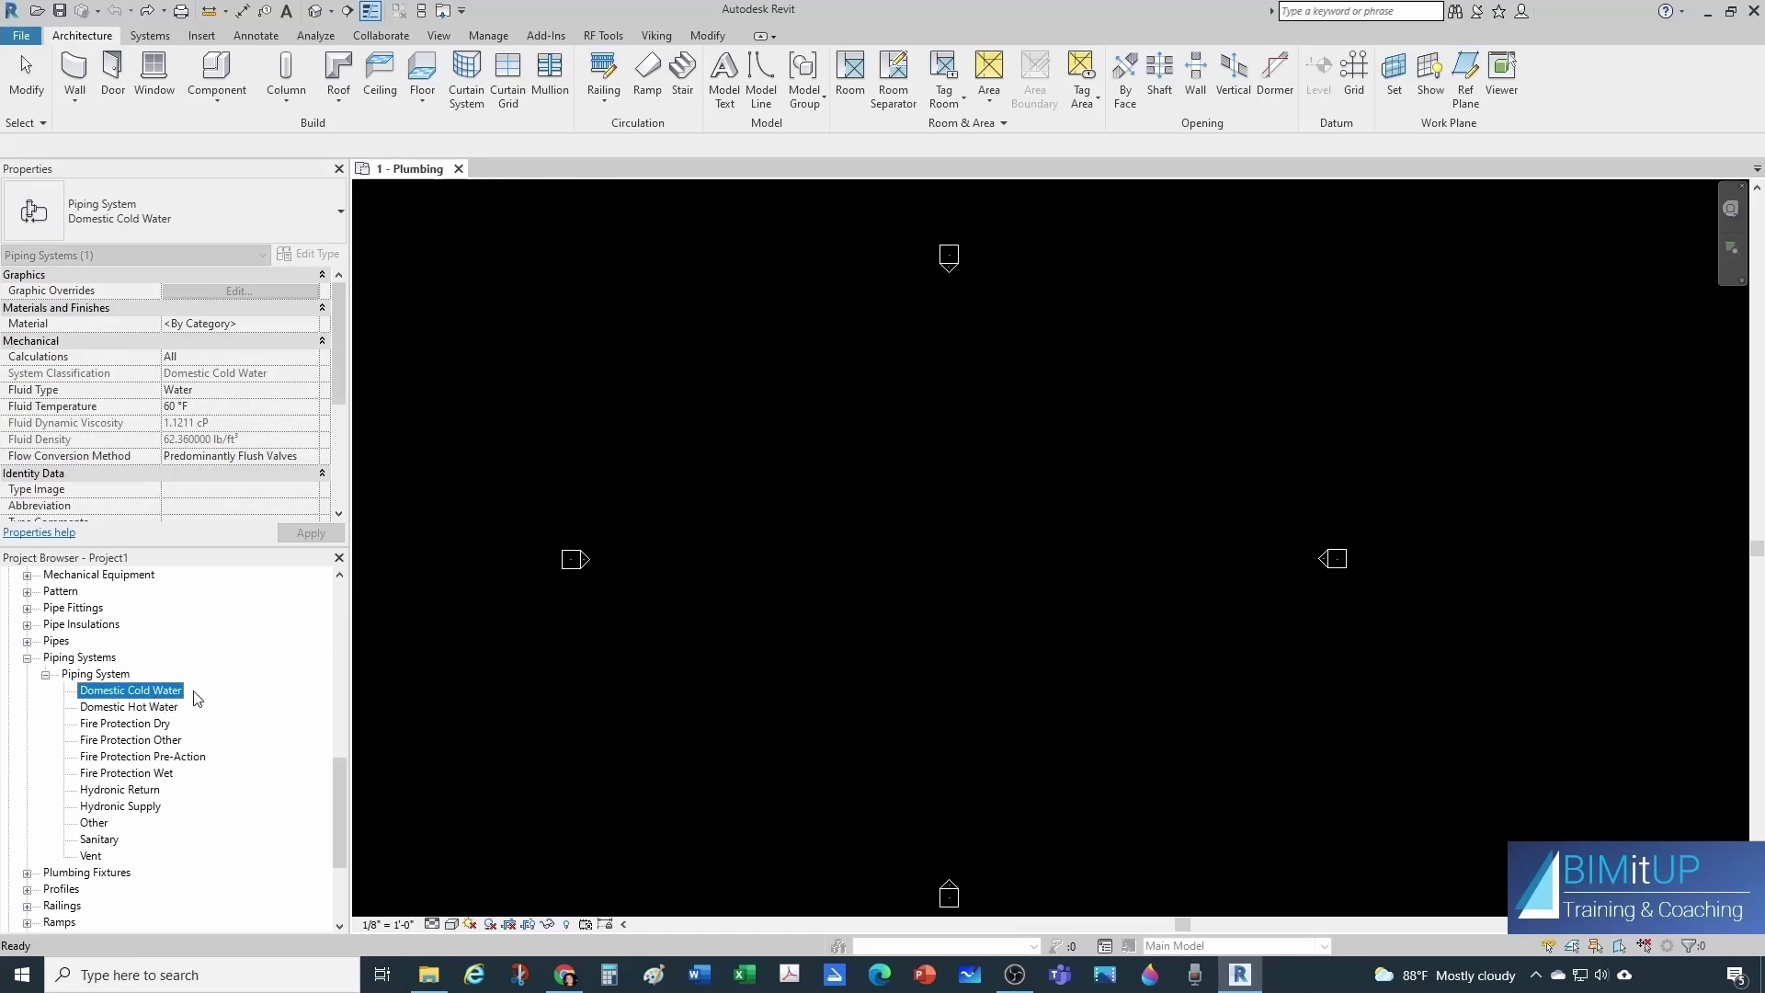
pyautogui.rightClick(107, 716)
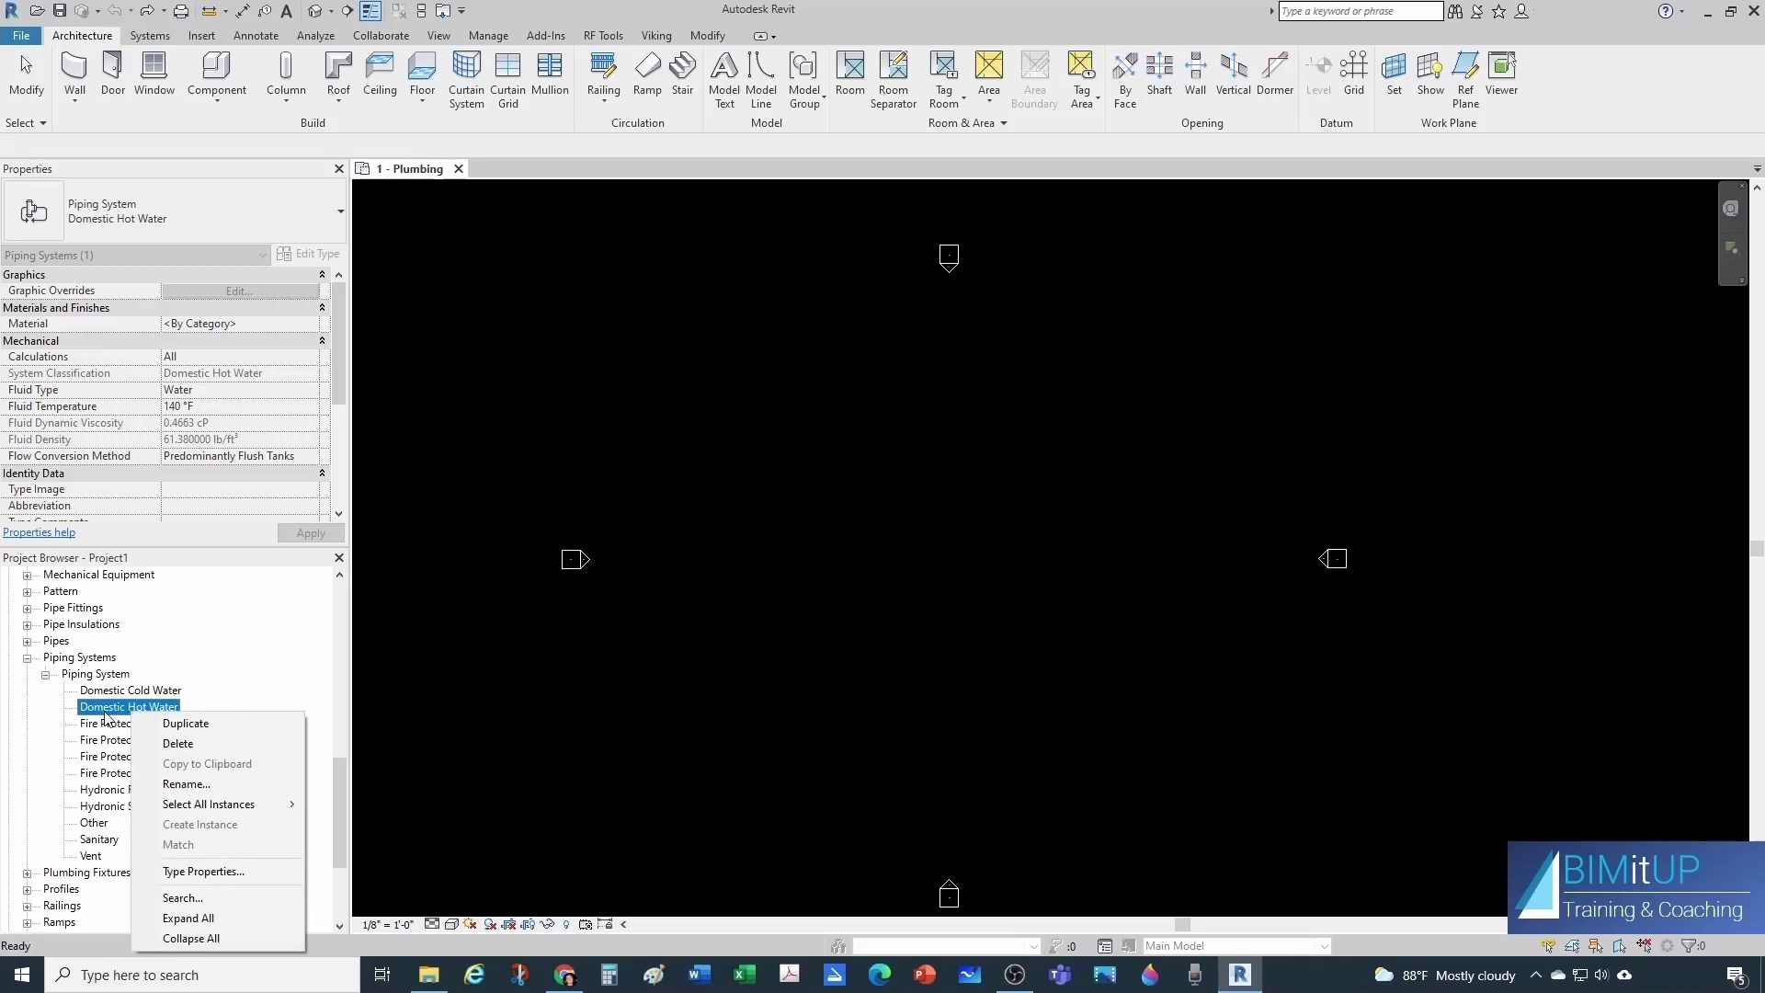
pyautogui.press('Escape')
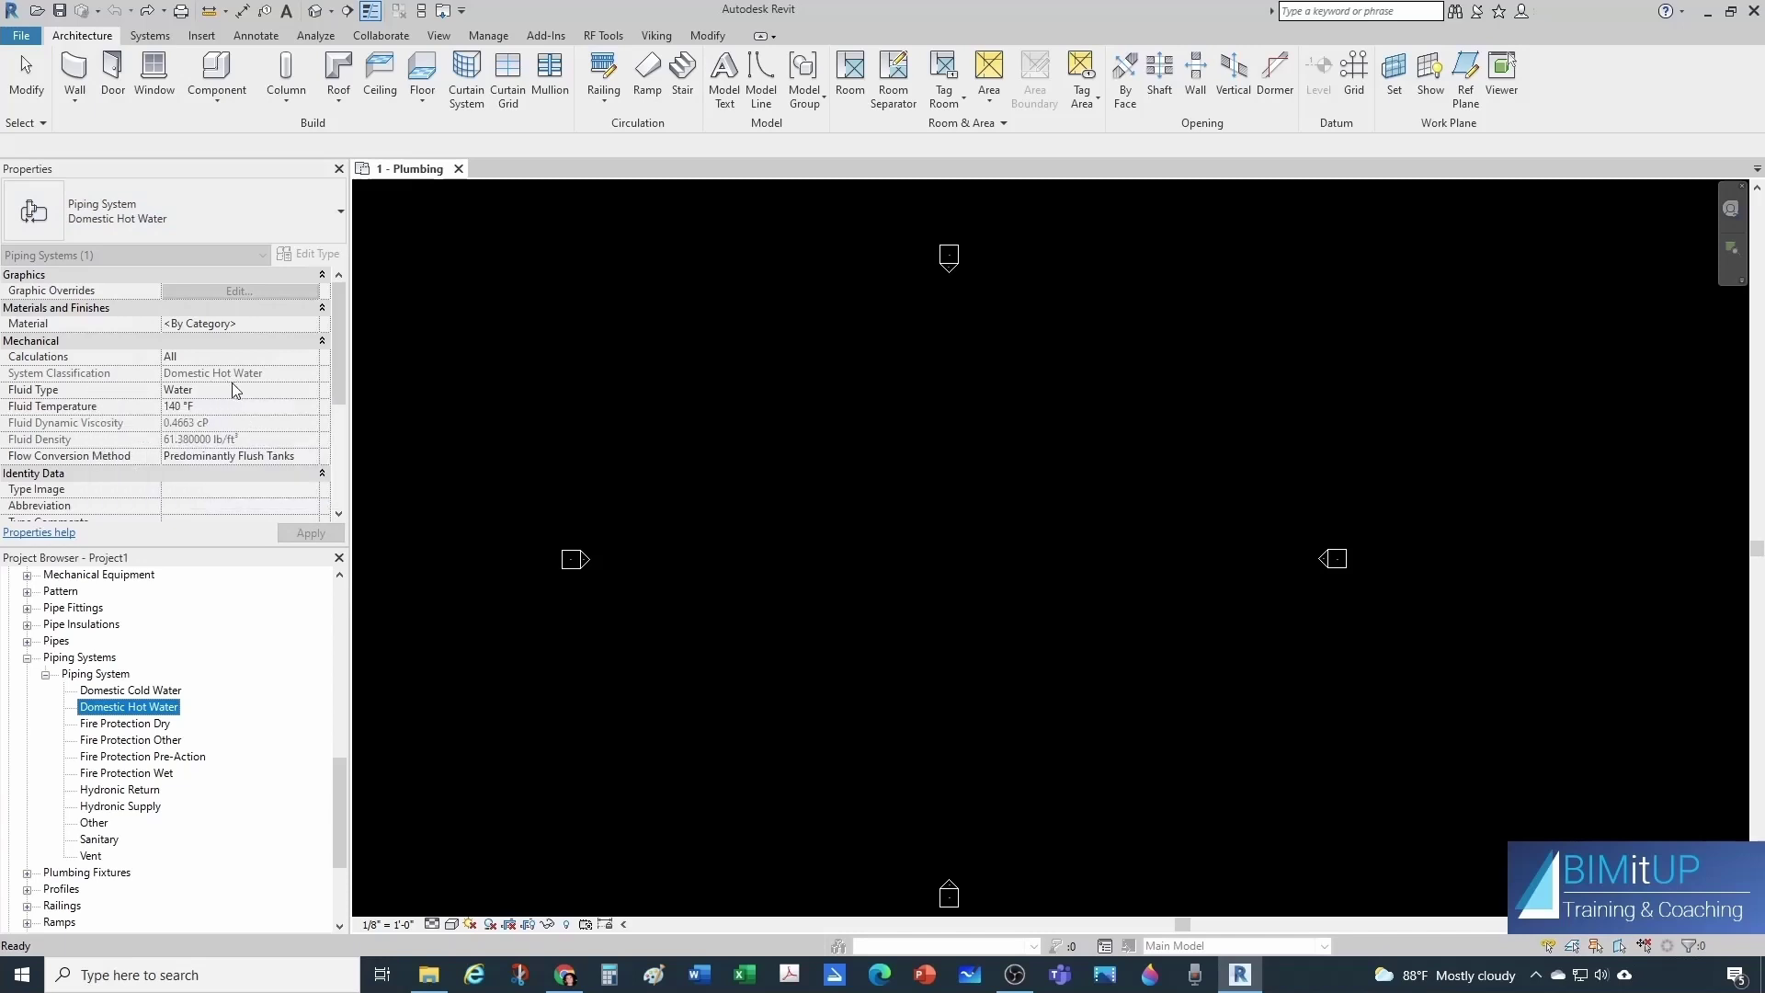
# Rename the Domestic Hot Water piping system type as AJS - Domestic Hot Water.
pyautogui.click(129, 707)
pyautogui.click(148, 709)
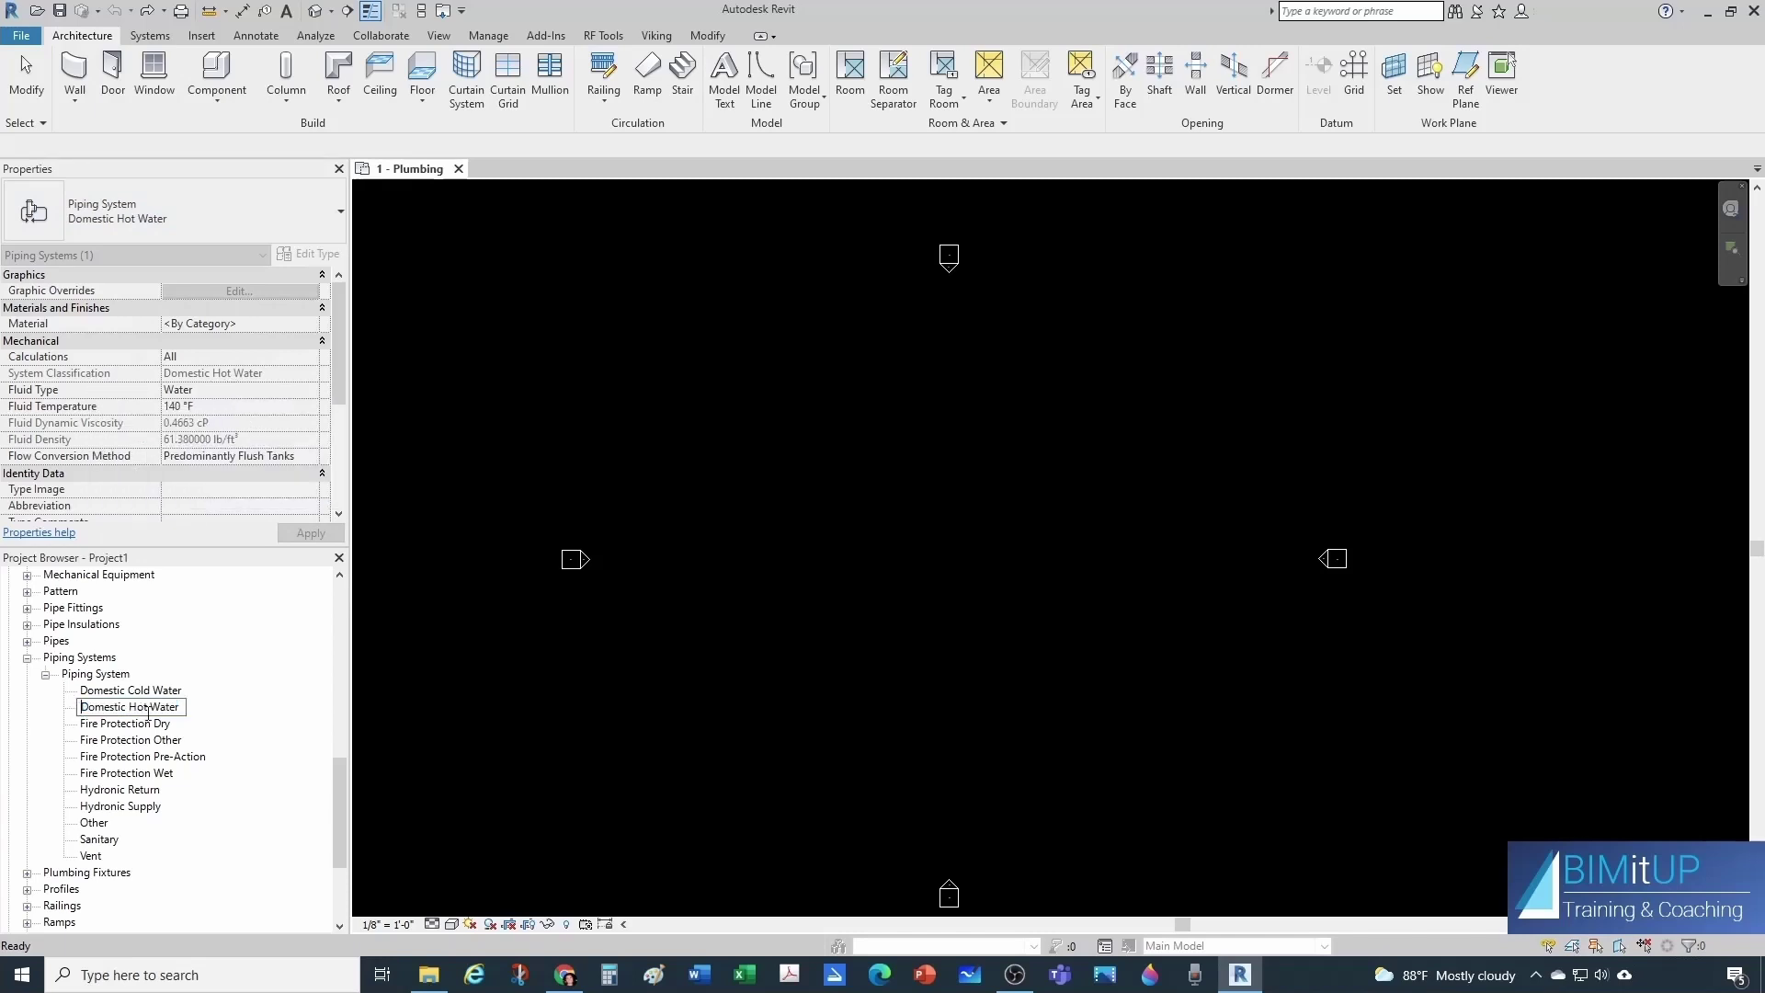
pyautogui.press('Home')
pyautogui.write('AJS -')
pyautogui.press('Return')
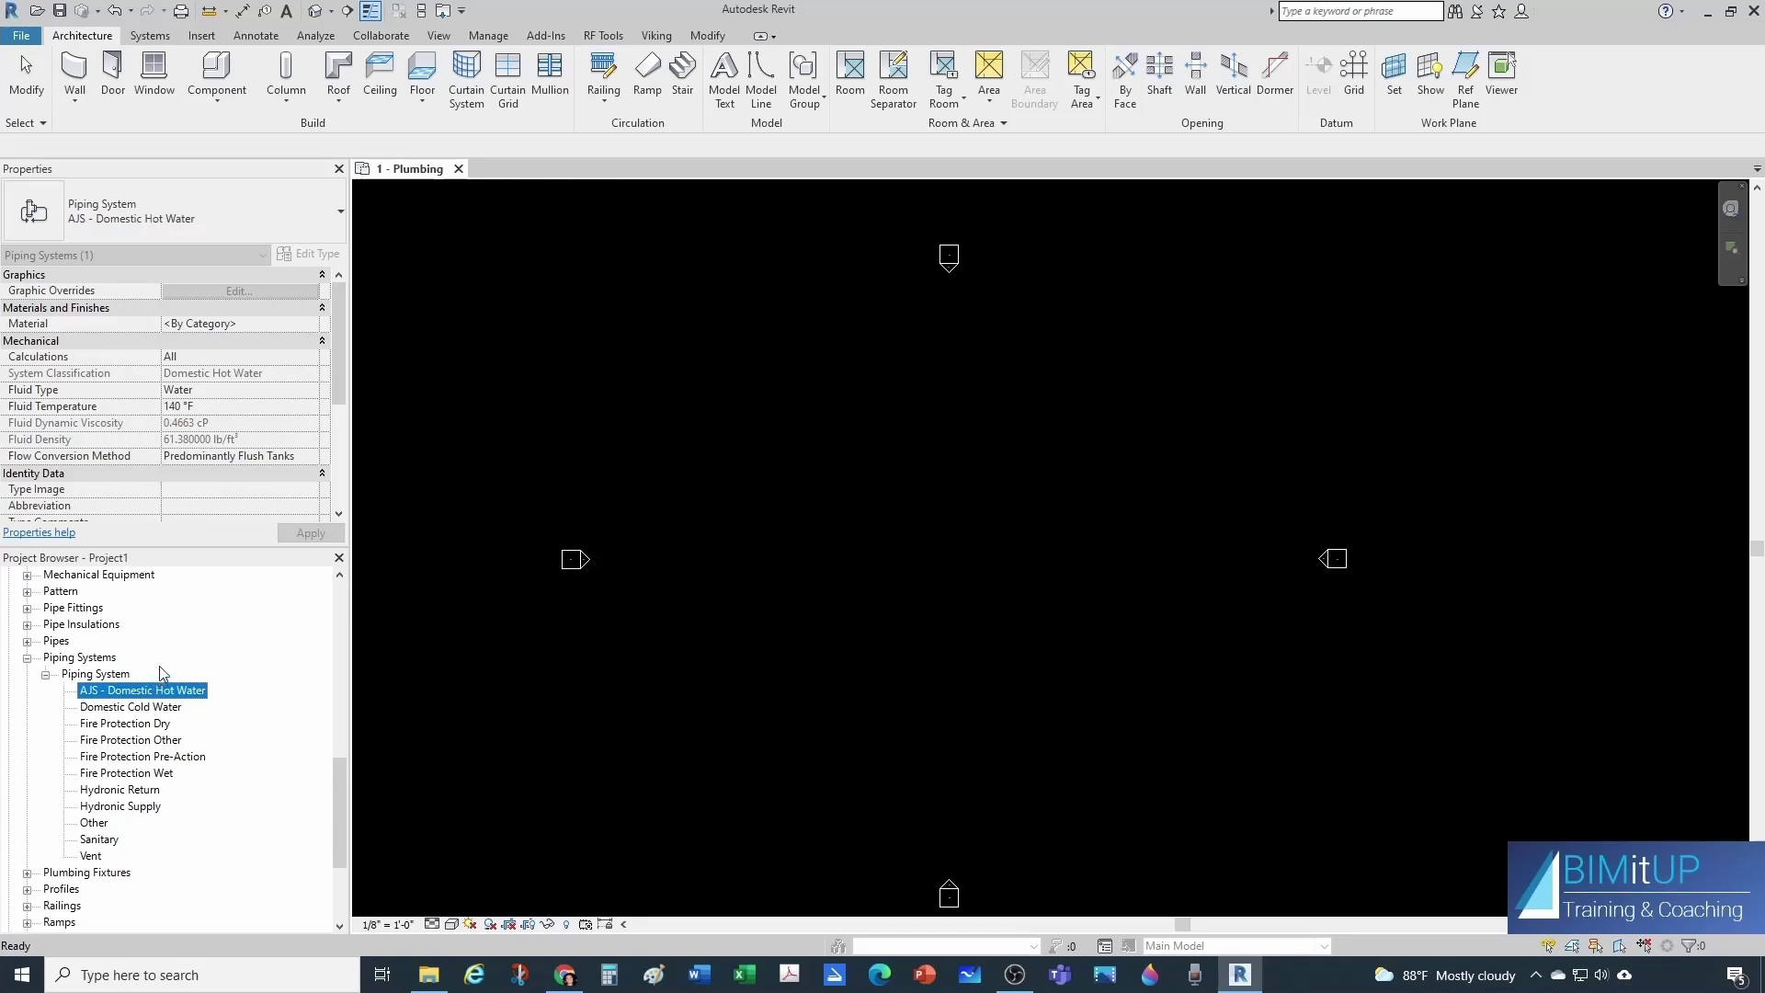
# Compare the properties of the domestic water, Hydronic Return and Hydronic Supply piping system types.
pyautogui.click(139, 708)
pyautogui.click(149, 693)
pyautogui.click(127, 792)
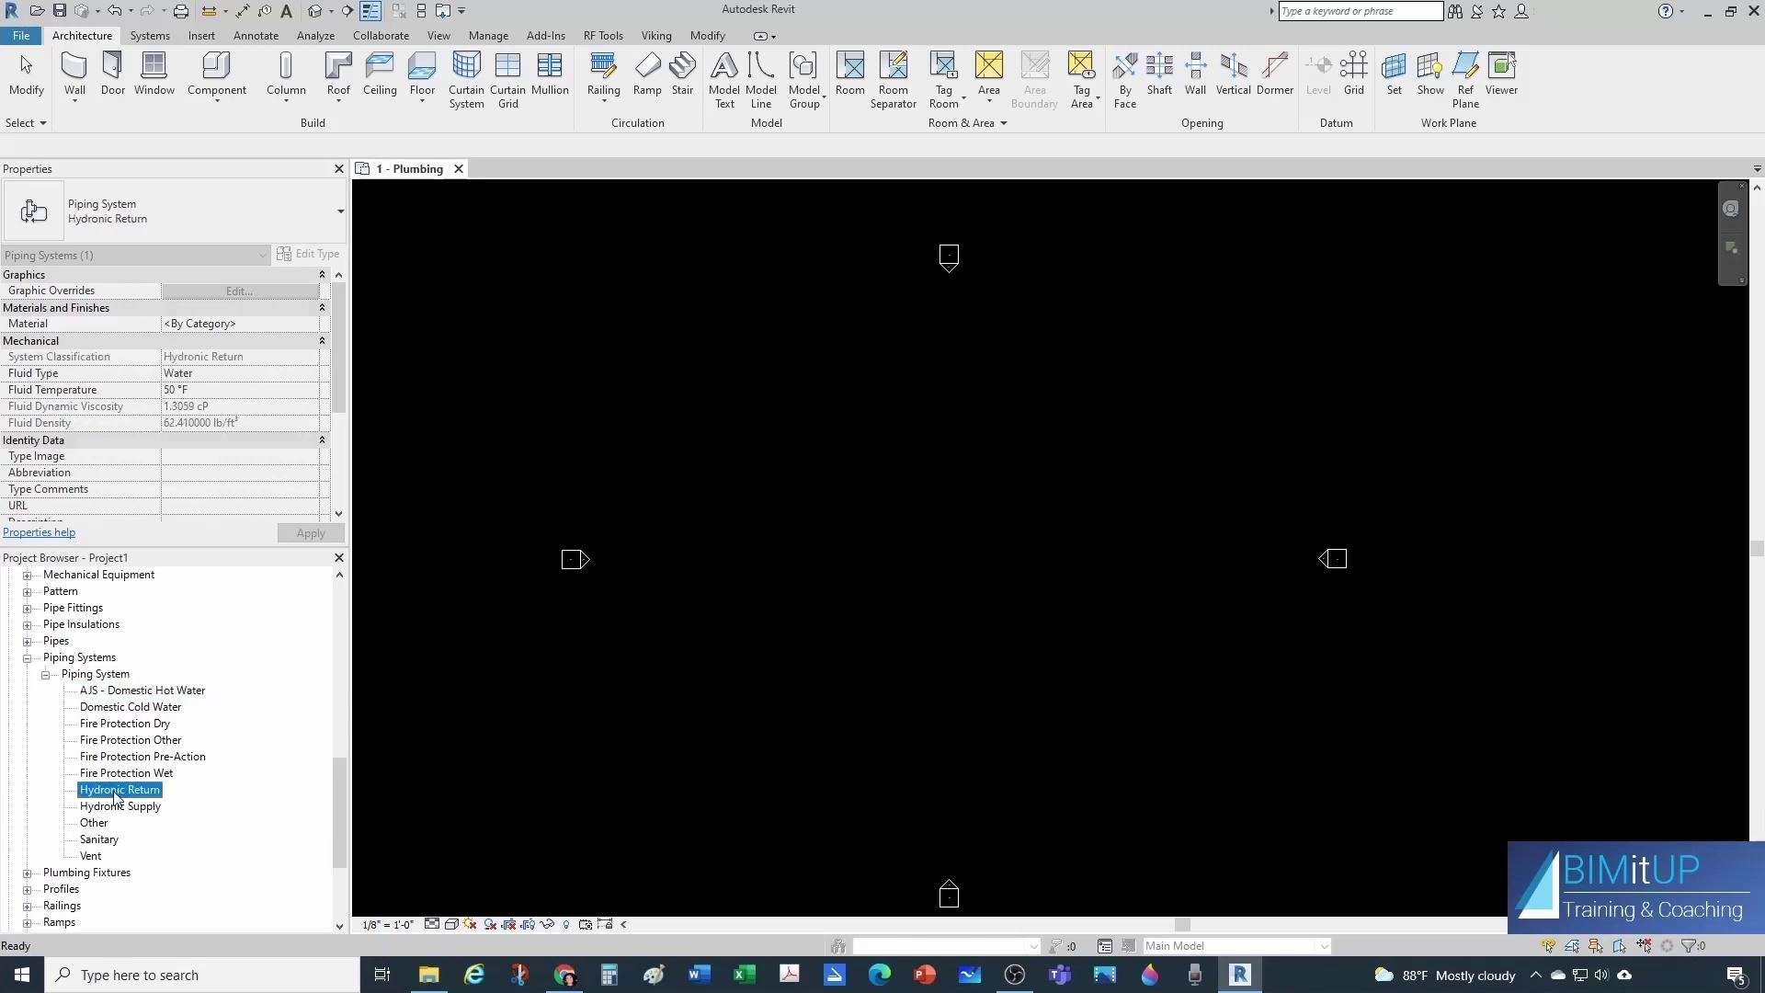
pyautogui.click(146, 808)
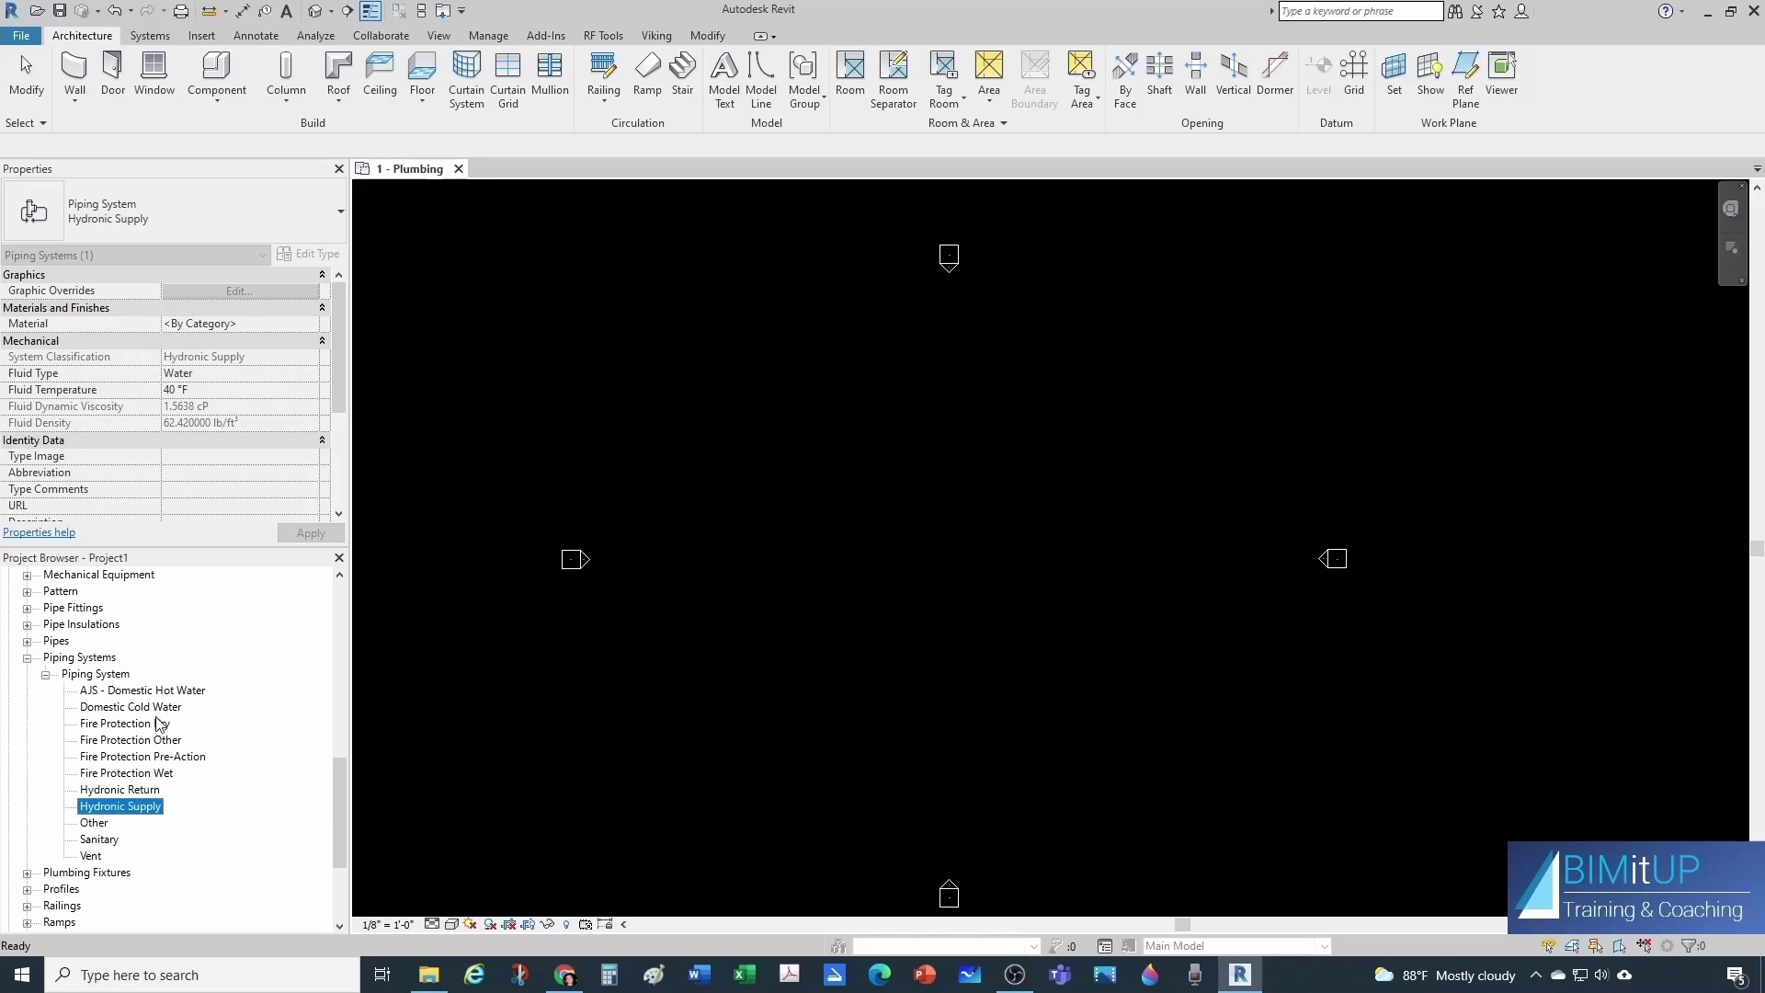
# In the type properties of AJS - Domestic Hot Water, set Calculations to Flow only.
pyautogui.click(135, 694)
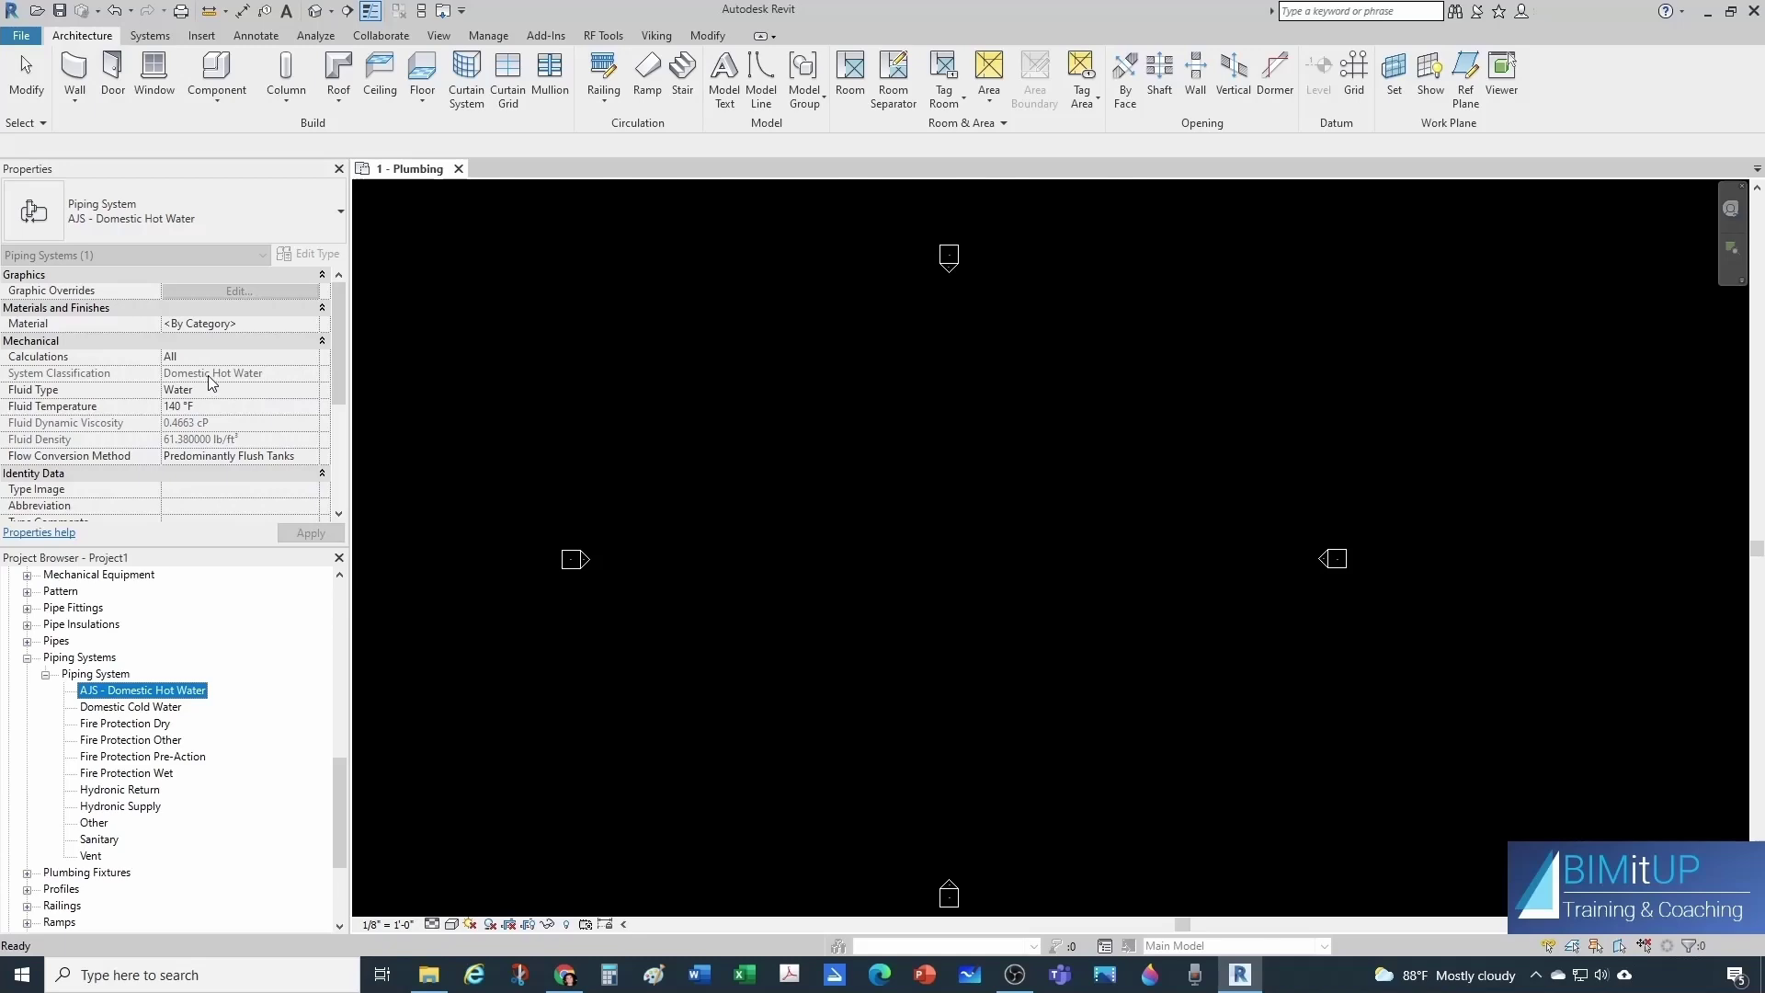
pyautogui.rightClick(198, 691)
pyautogui.click(276, 838)
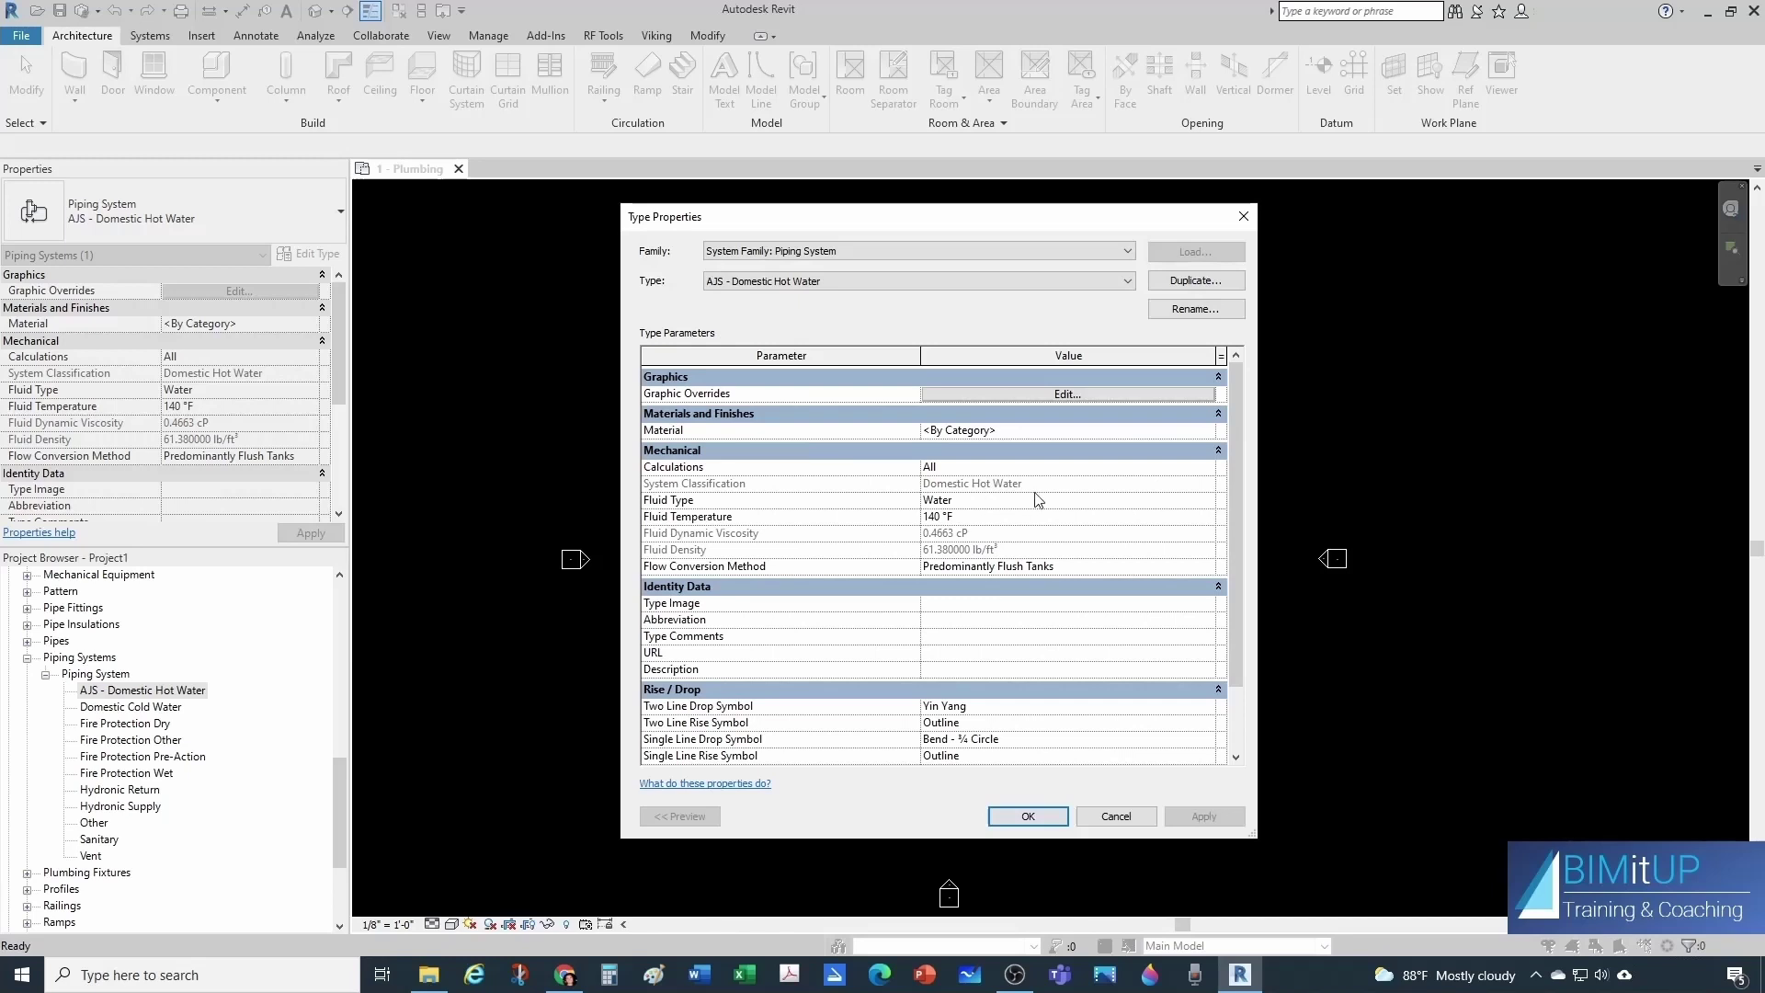
pyautogui.click(1083, 467)
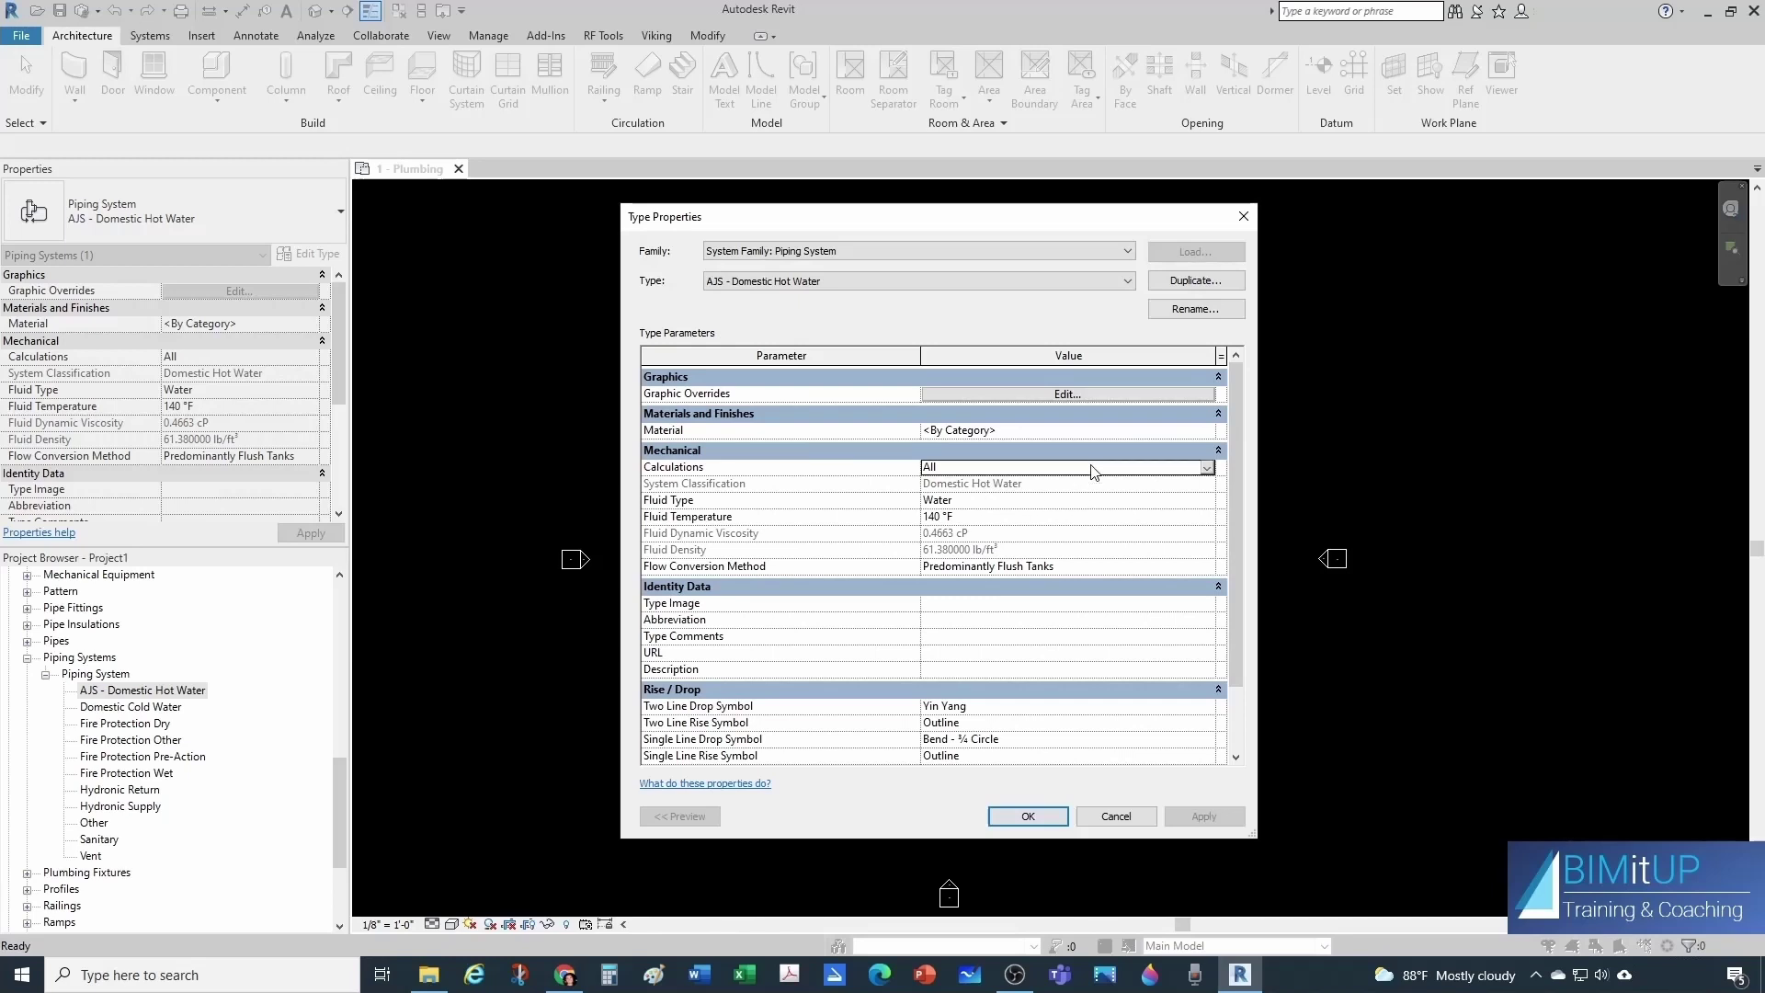
pyautogui.click(1207, 468)
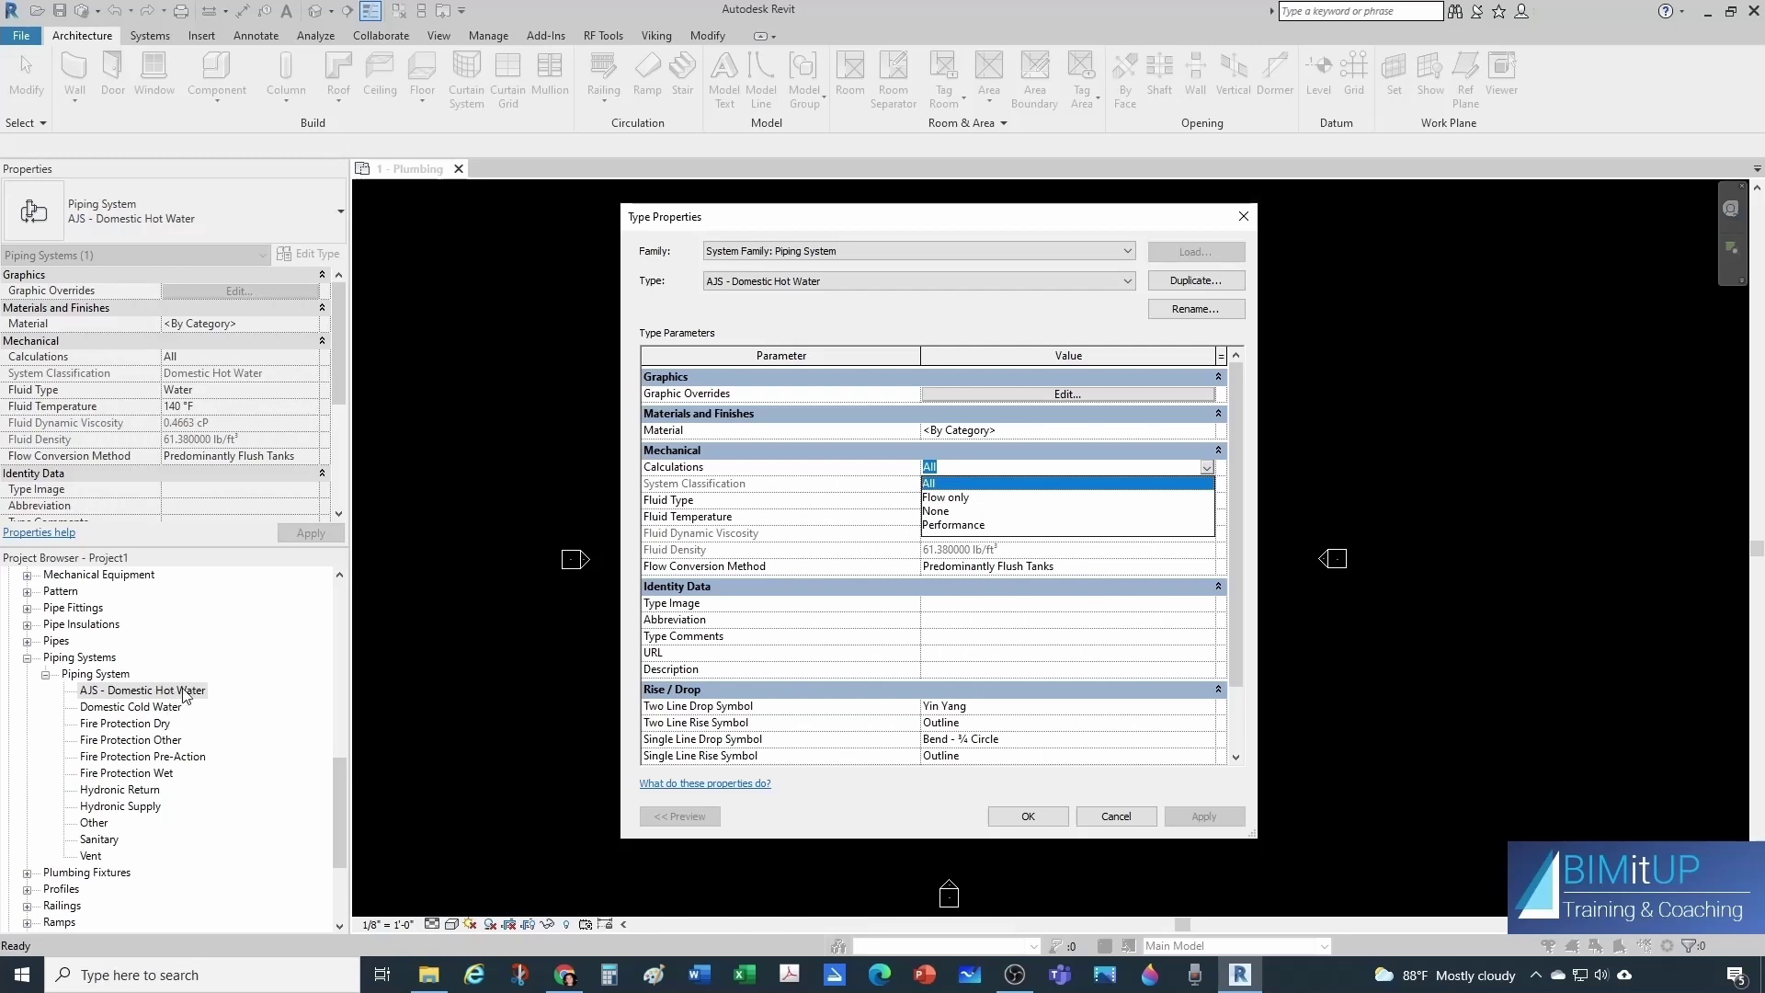
pyautogui.click(946, 498)
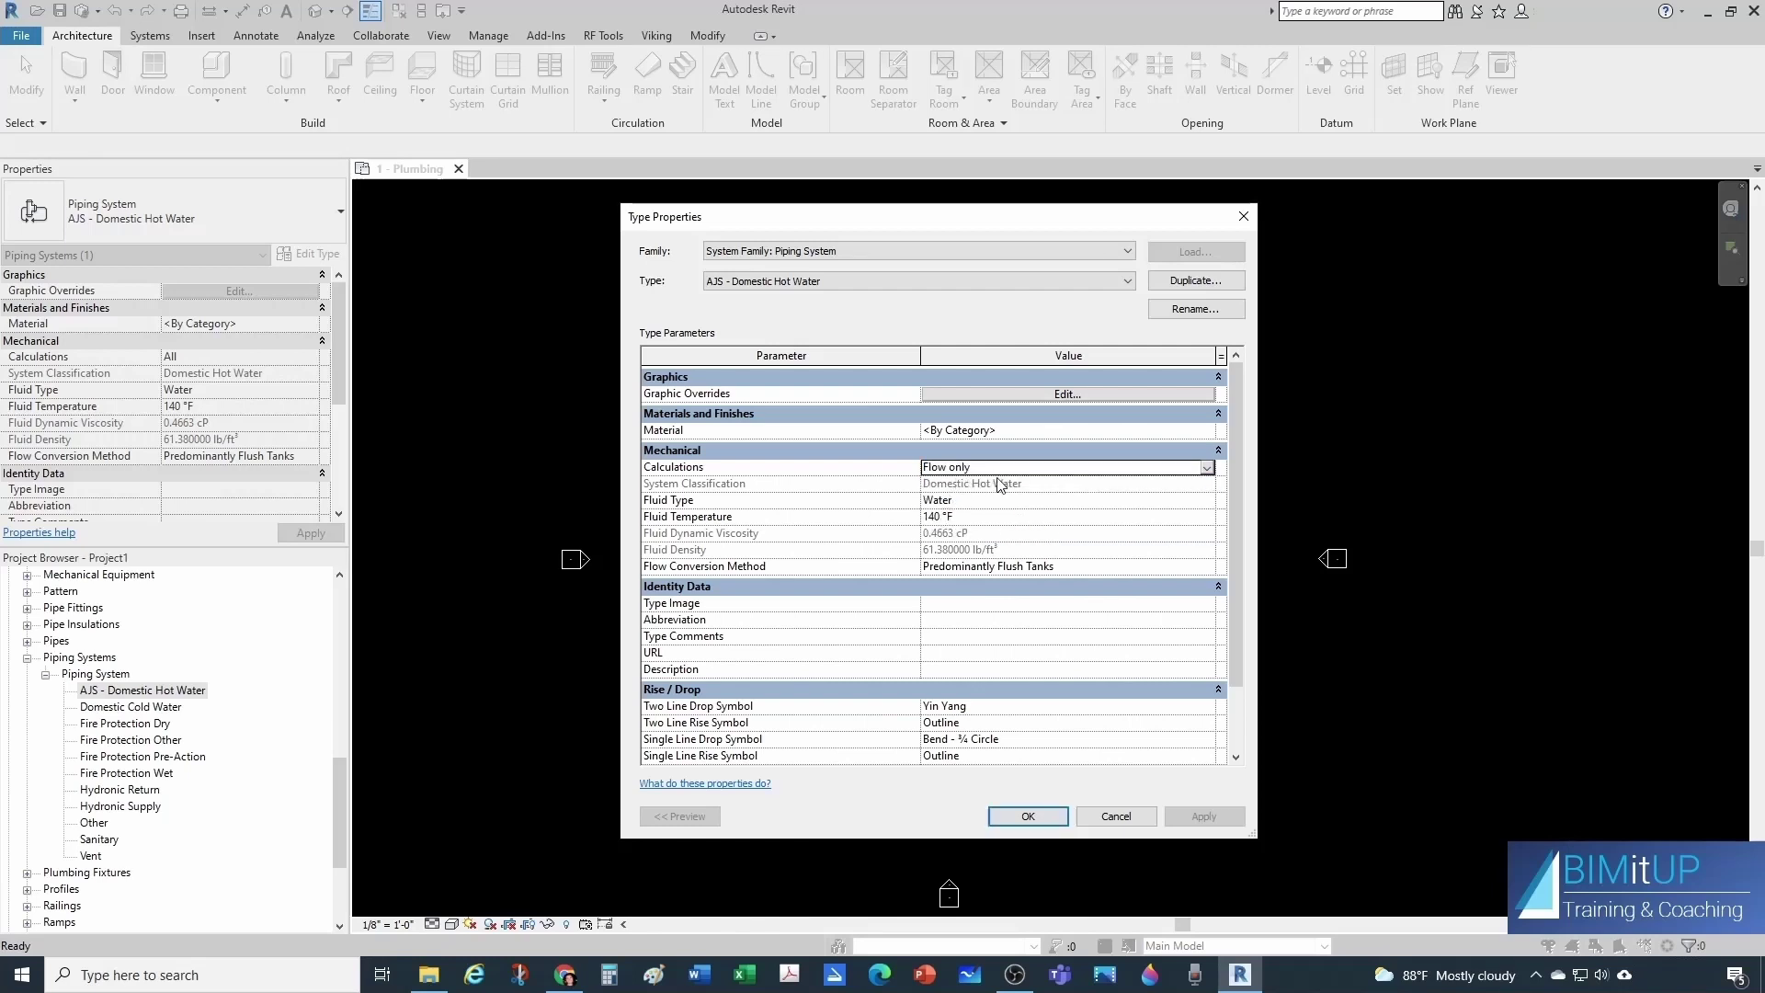
# Try None as the Calculations option for AJS - Domestic Hot Water and return it to Flow only.
pyautogui.click(1214, 470)
pyautogui.click(1208, 469)
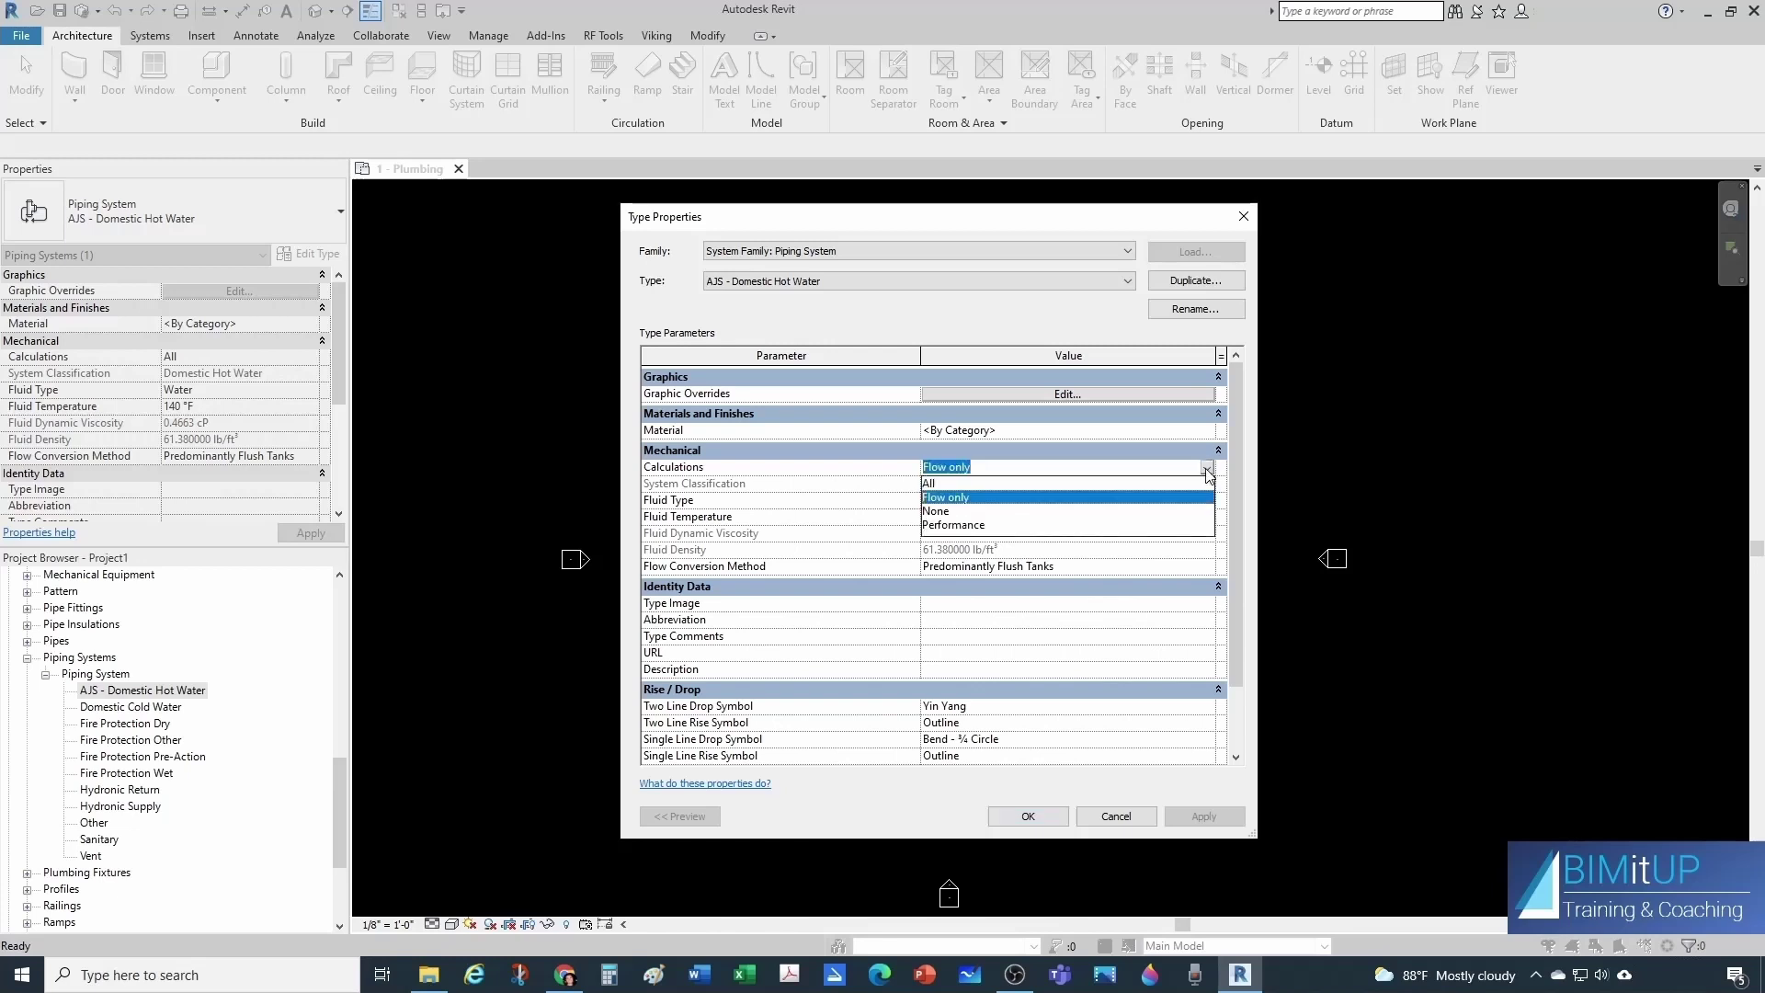
pyautogui.click(934, 517)
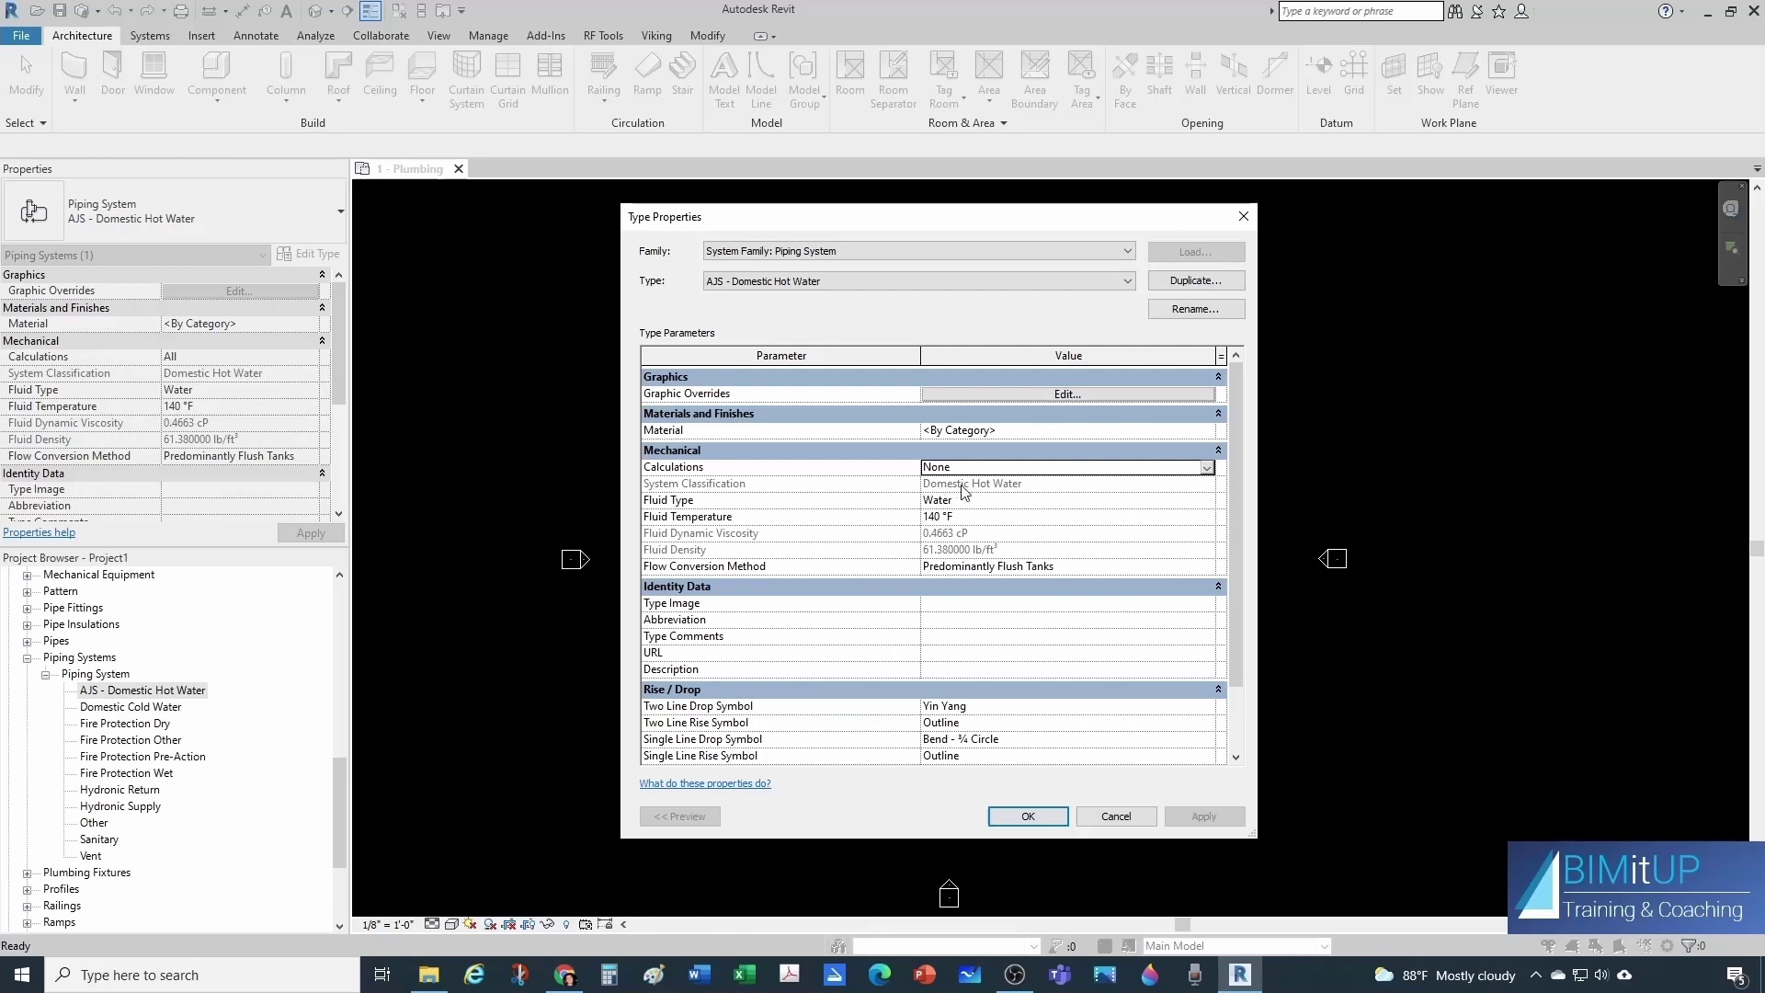
pyautogui.click(1206, 468)
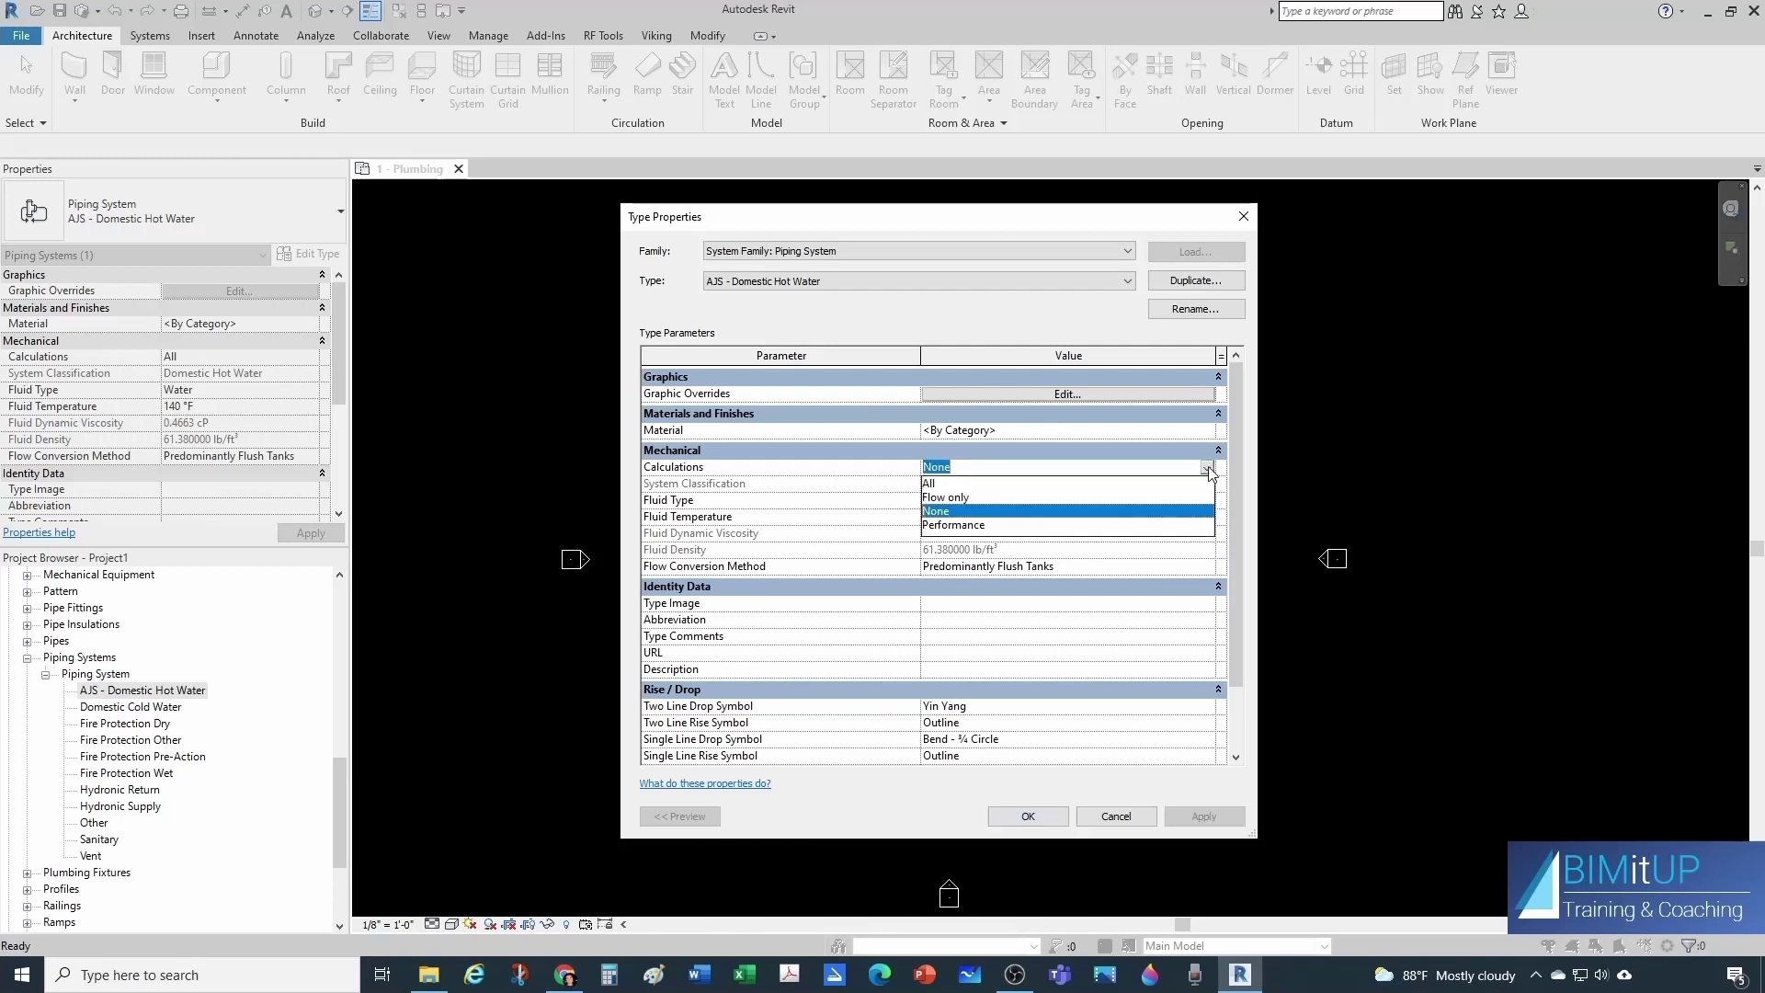
pyautogui.click(939, 498)
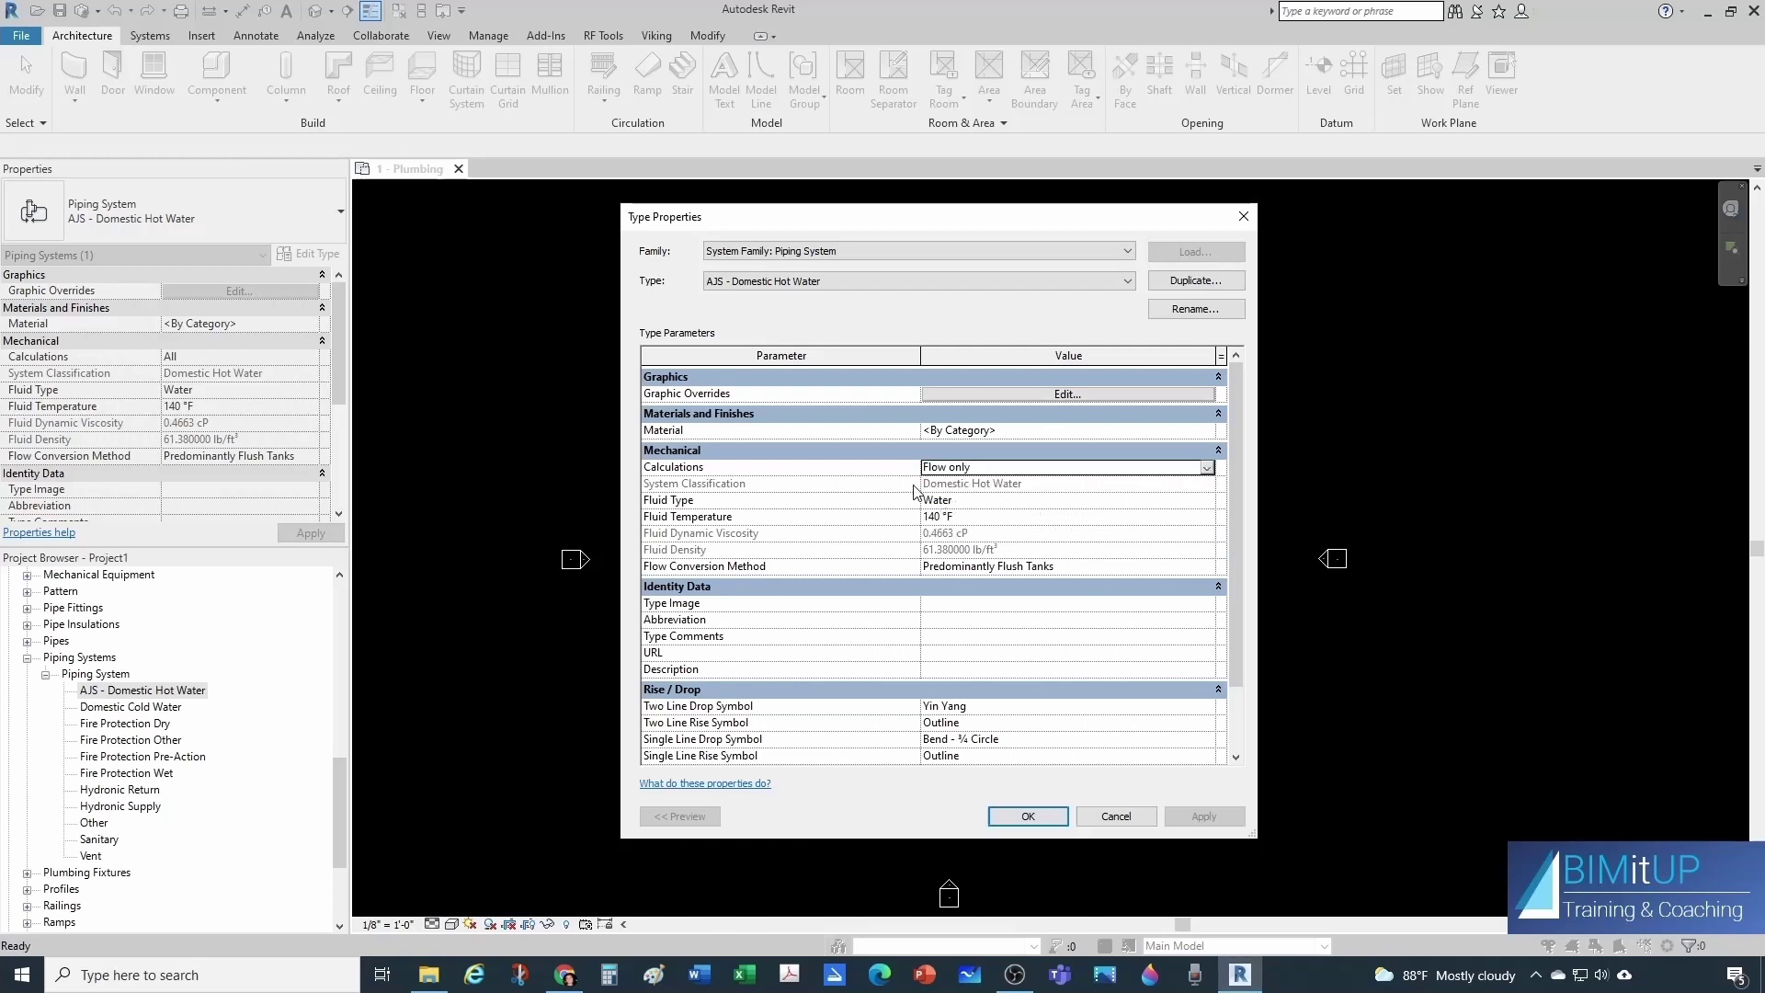
# Try All as the Calculations option for AJS - Domestic Hot Water and return it to Flow only.
pyautogui.click(1207, 468)
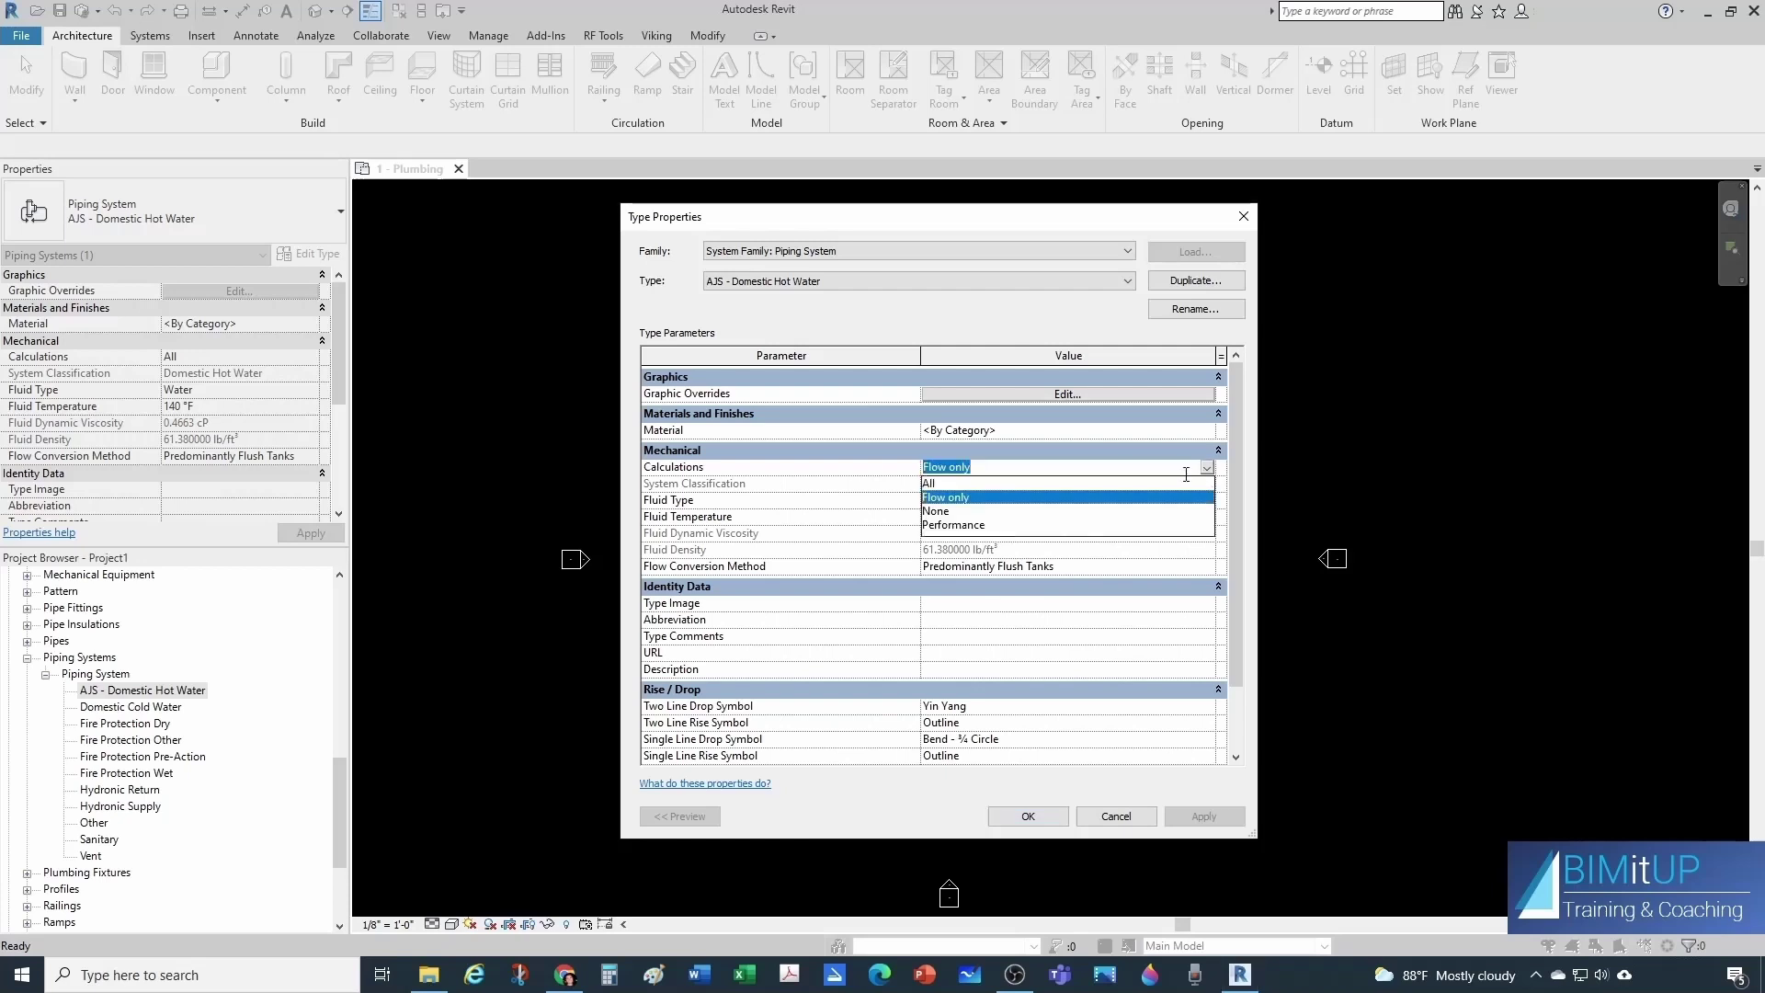
pyautogui.click(937, 483)
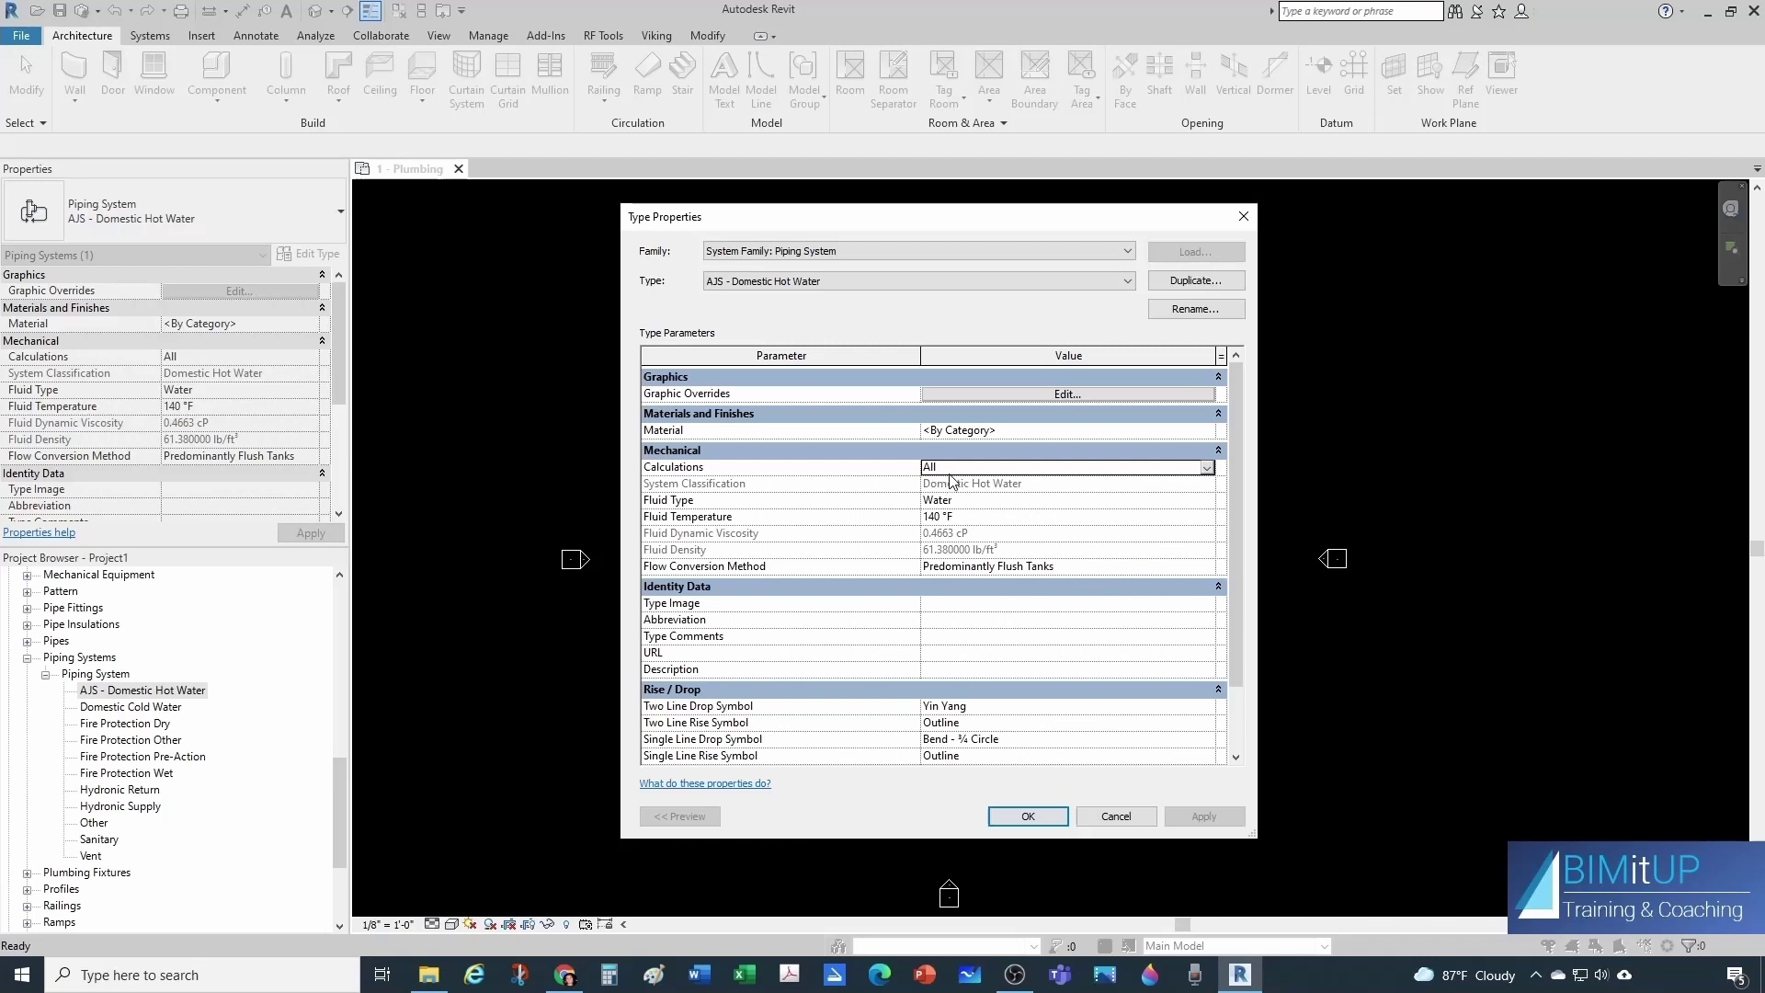
pyautogui.press('Down')
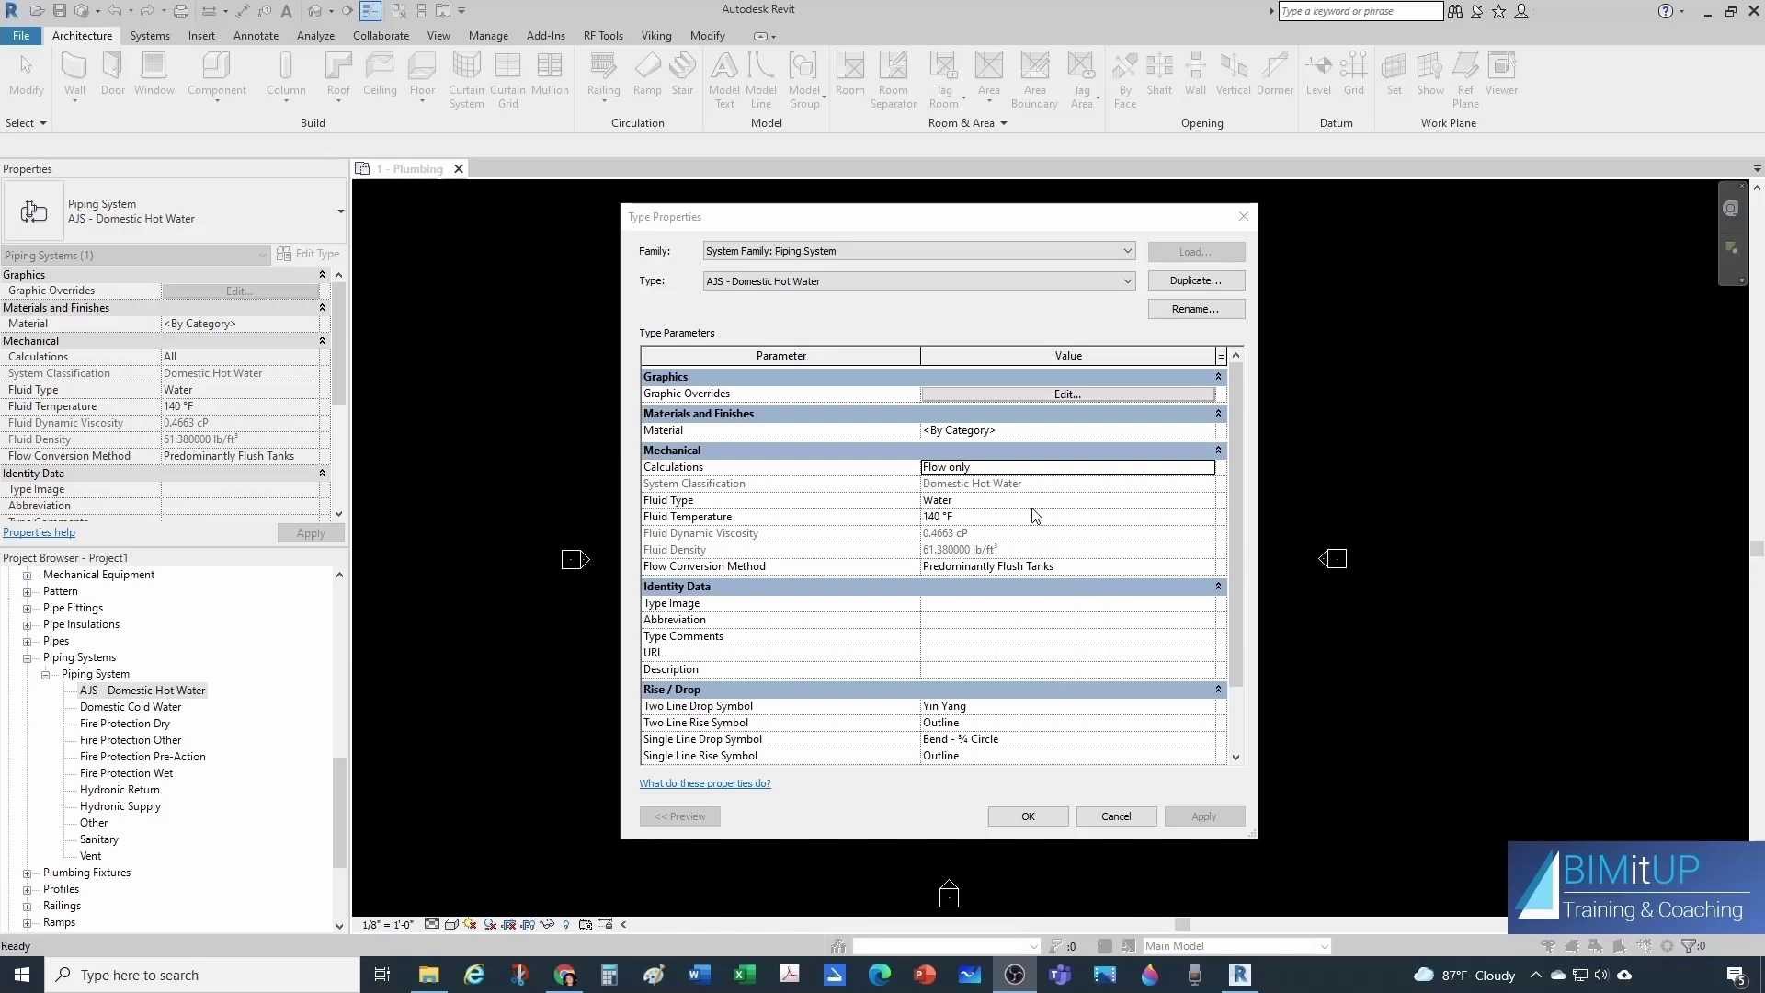
pyautogui.click(773, 513)
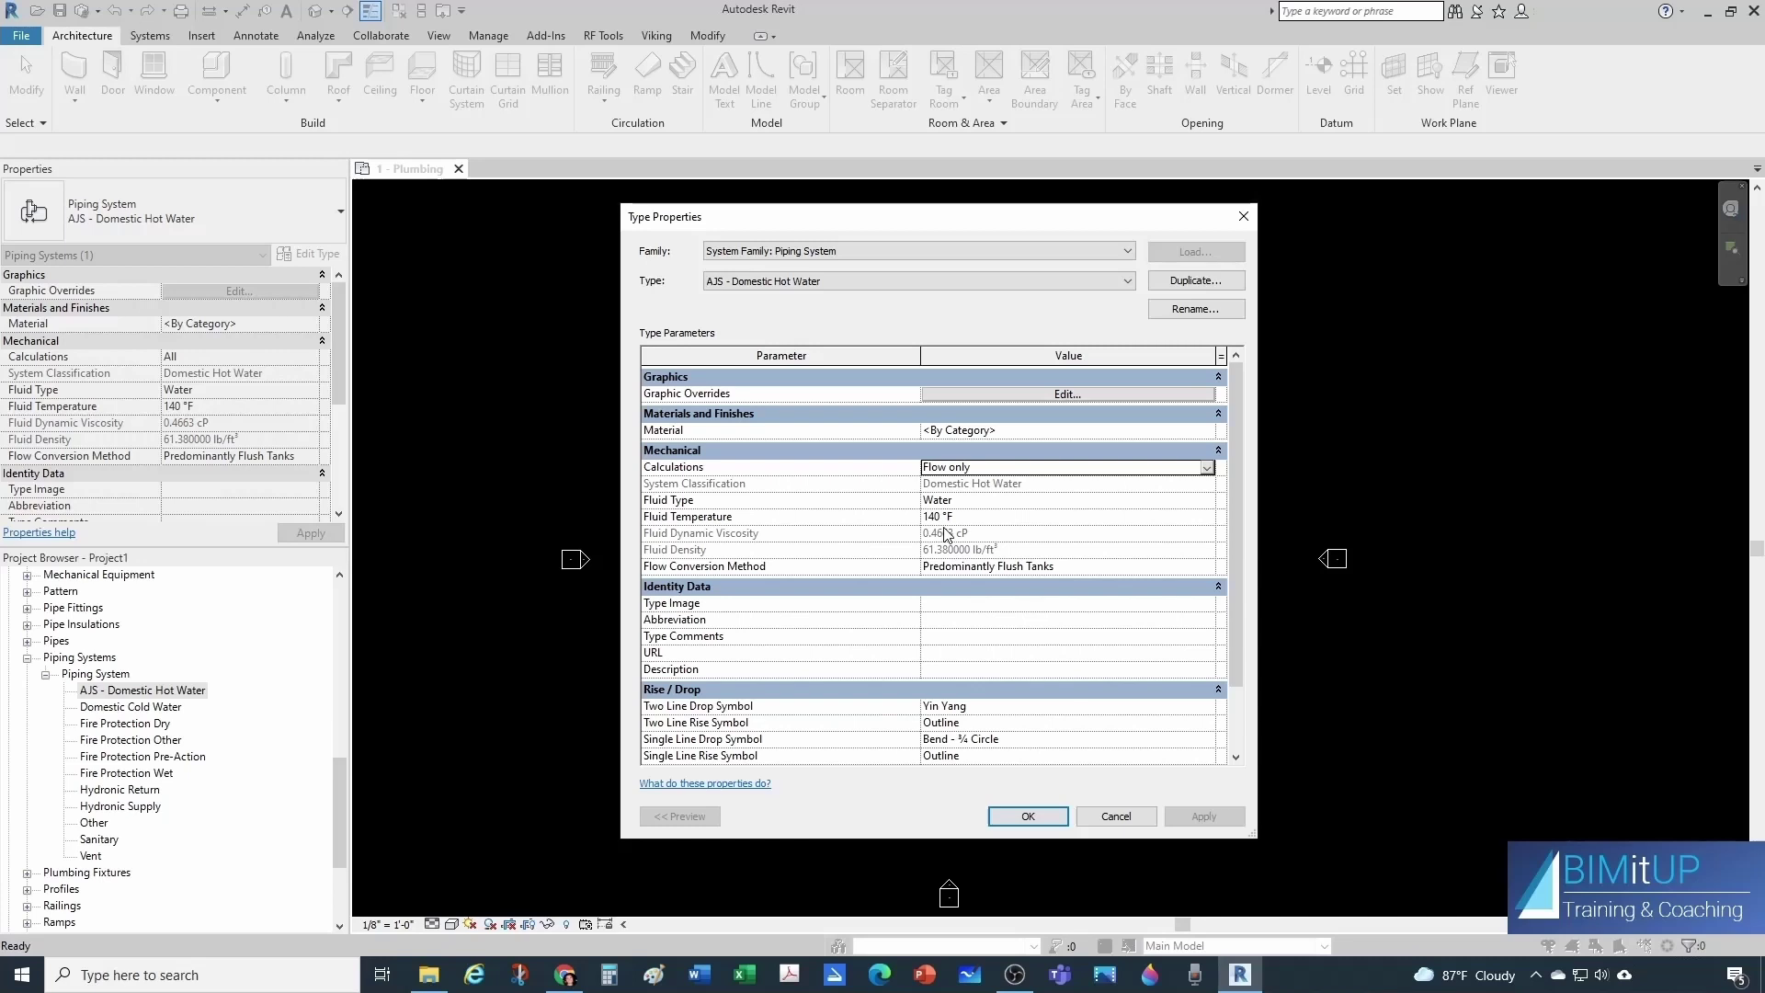
pyautogui.click(1209, 468)
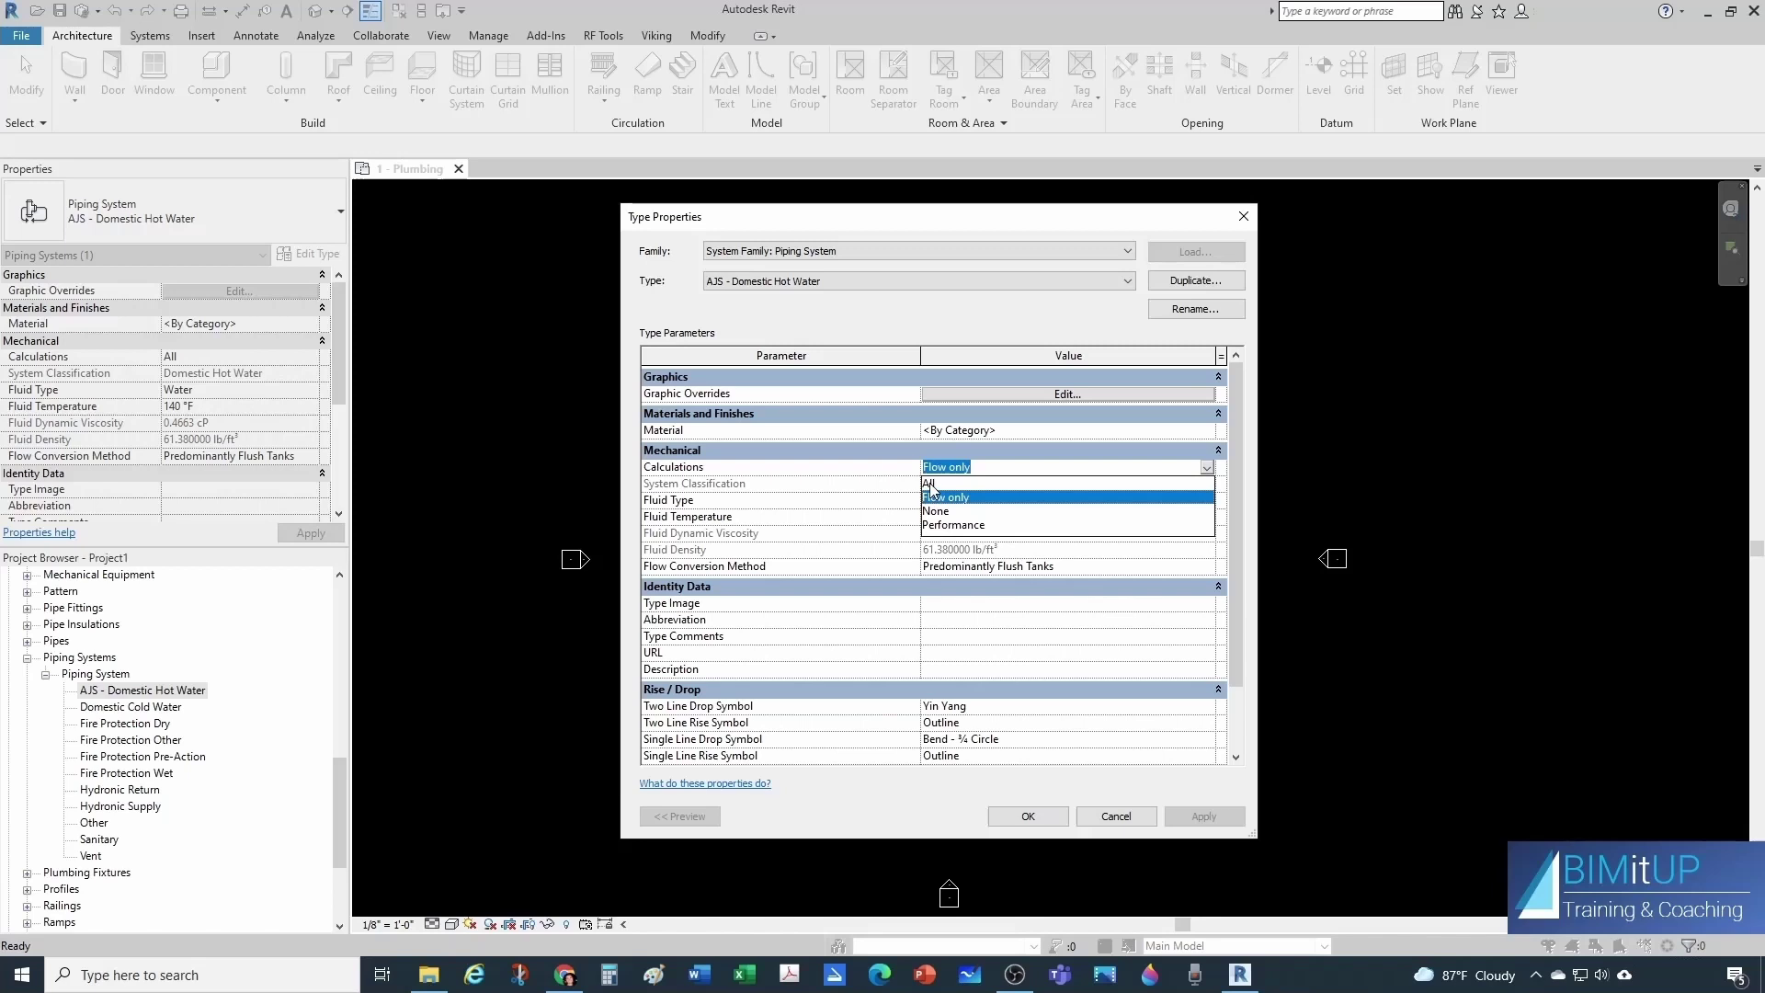
pyautogui.click(770, 561)
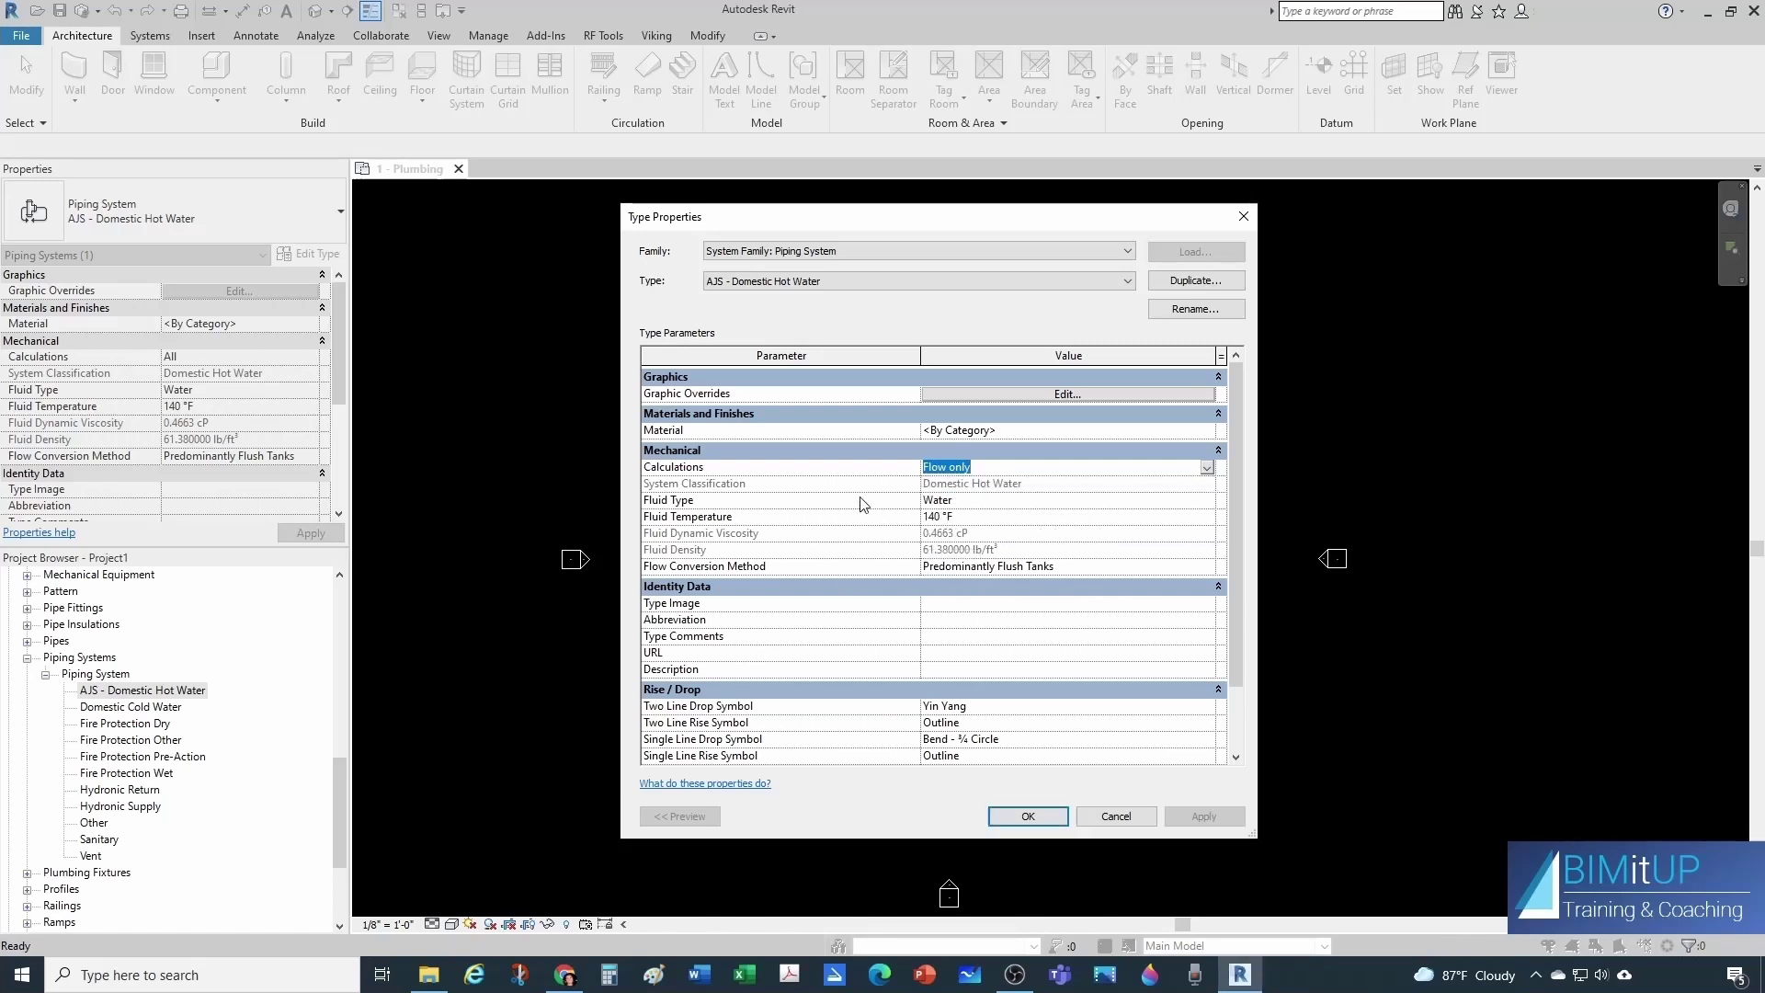
# Enter HW as the abbreviation in the identity data of AJS - Domestic Hot Water.
pyautogui.scroll(-1, 891, 574)
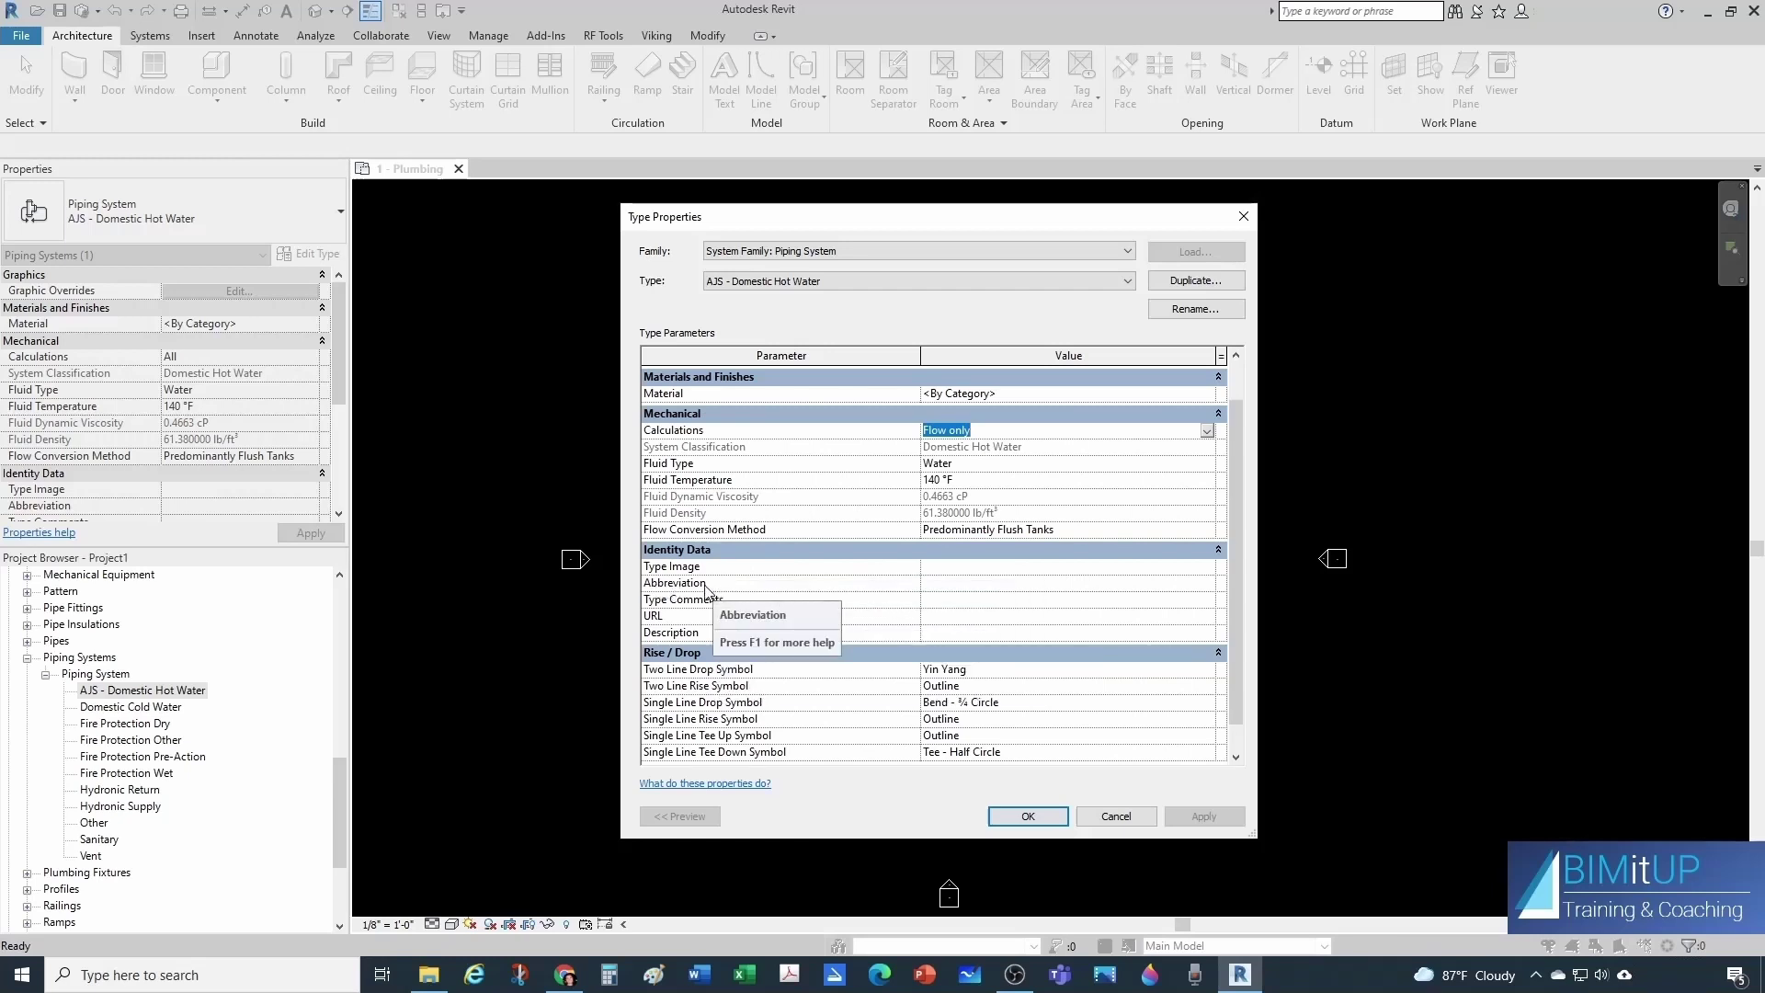
pyautogui.click(996, 584)
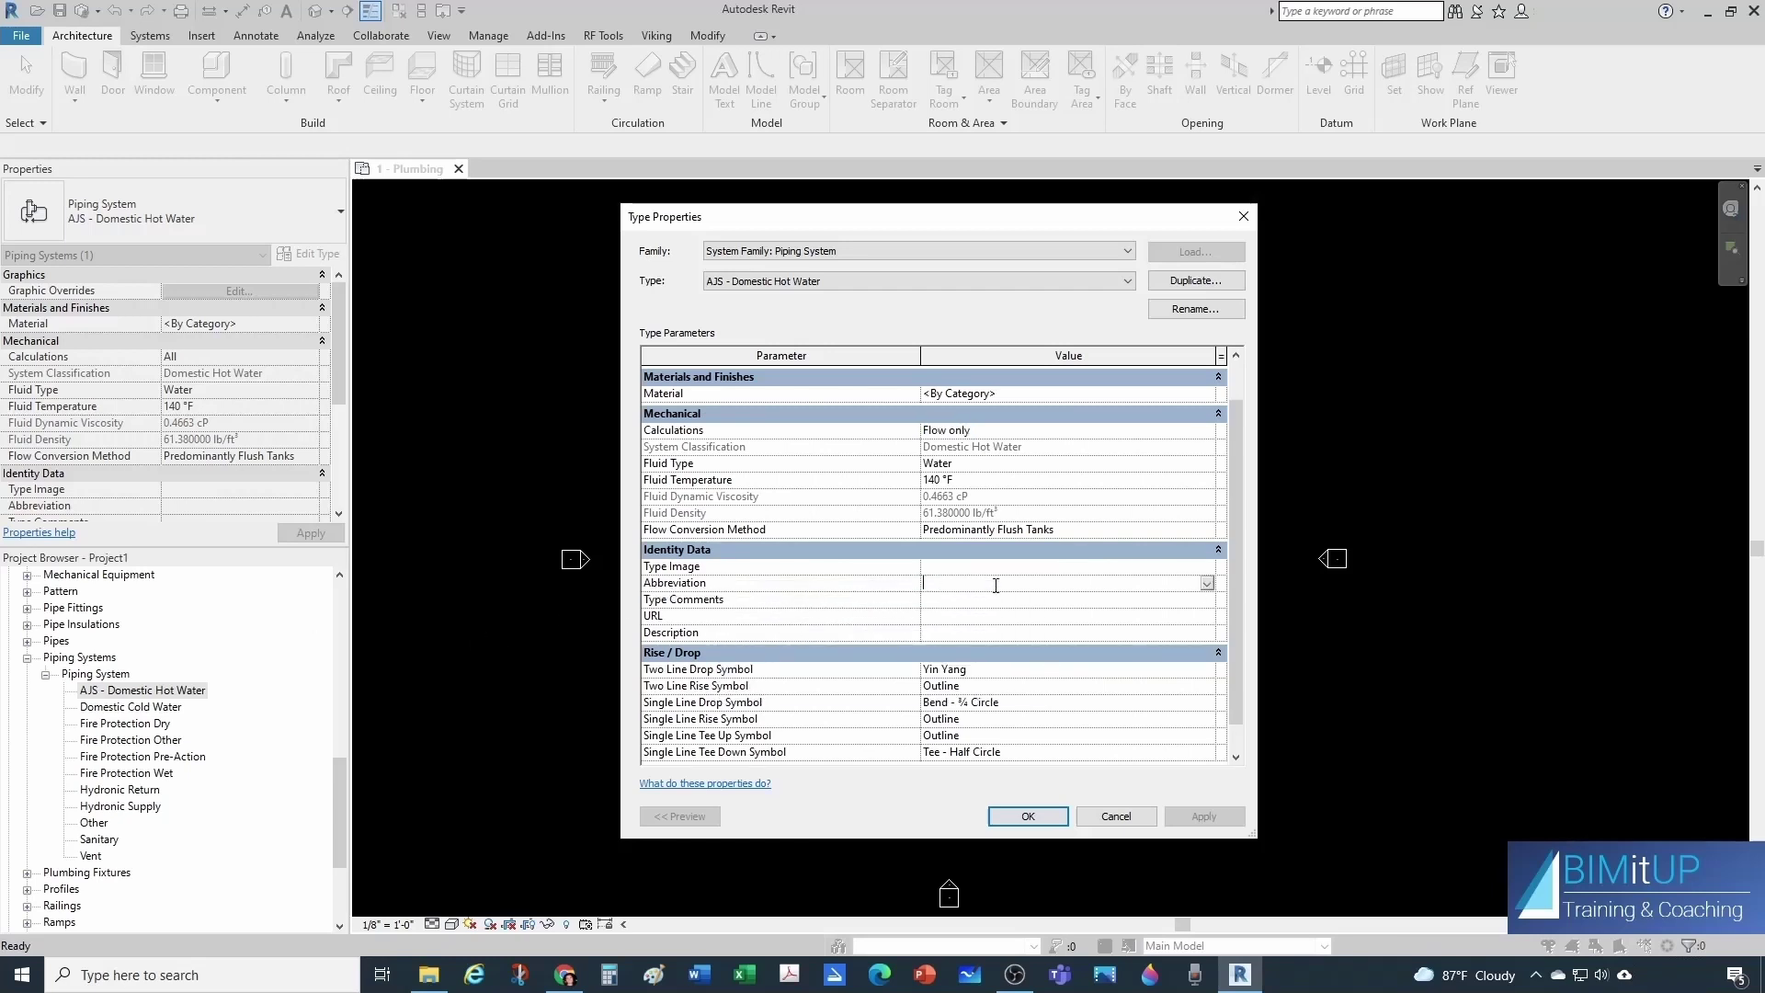
pyautogui.write('HW')
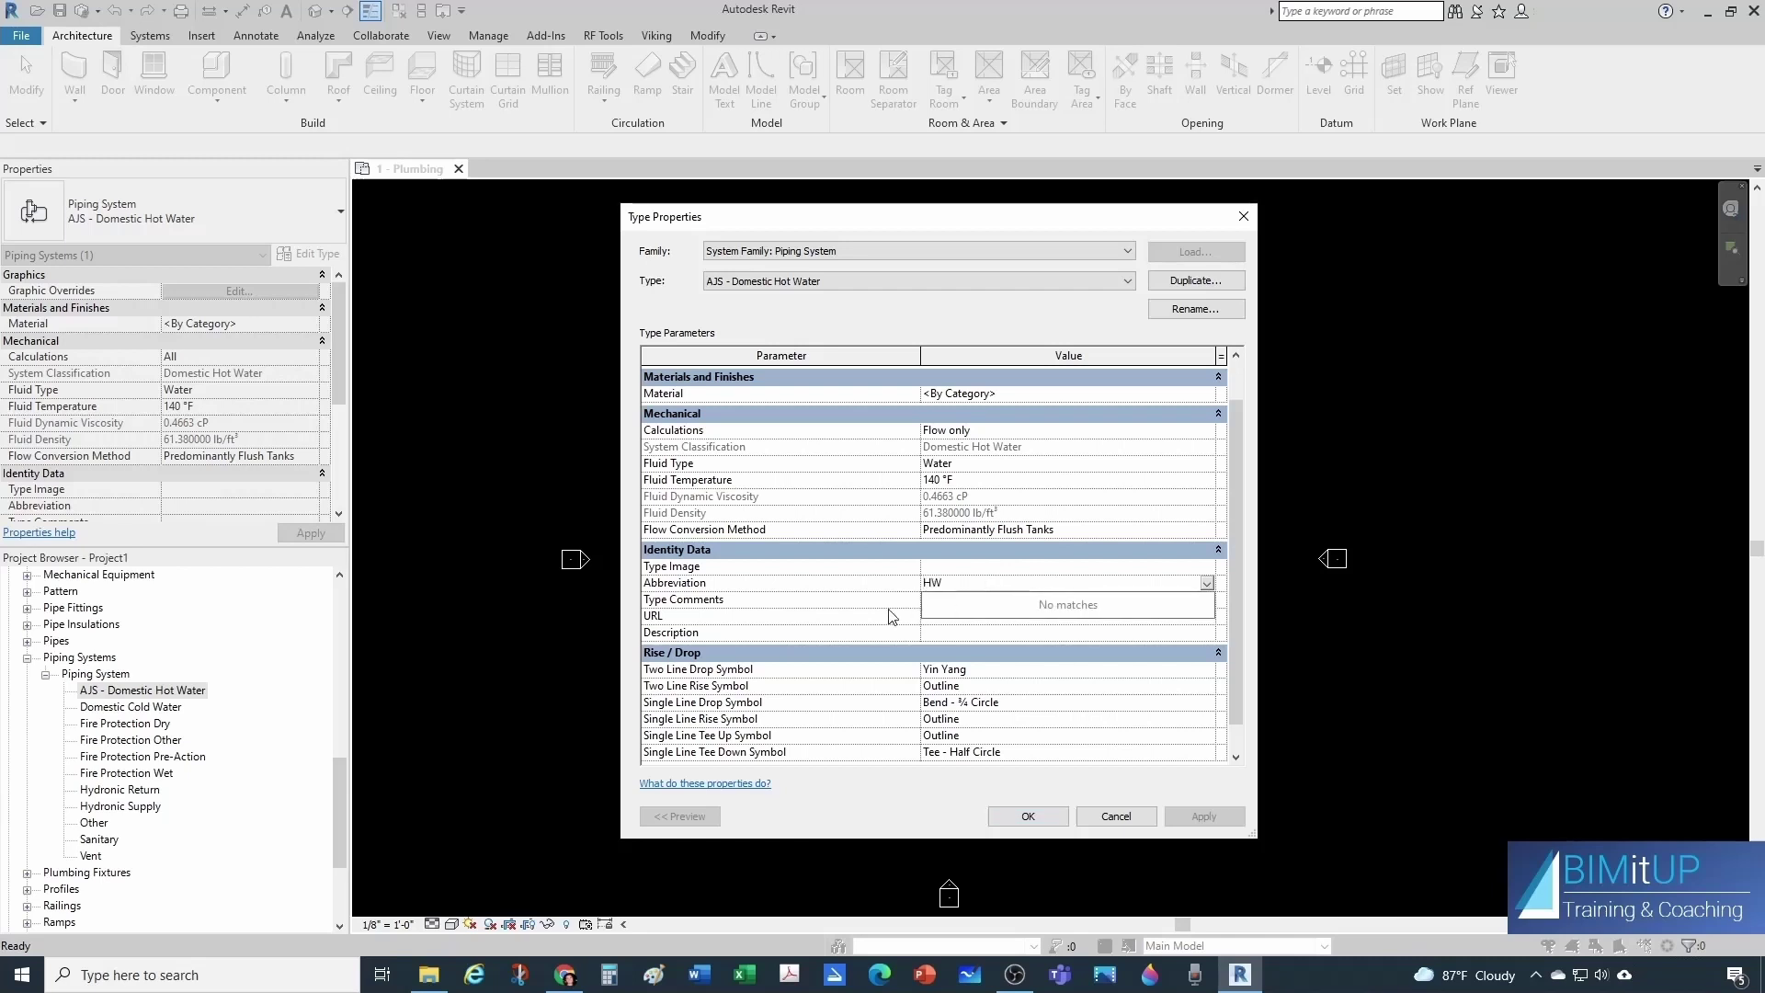
pyautogui.press('Return')
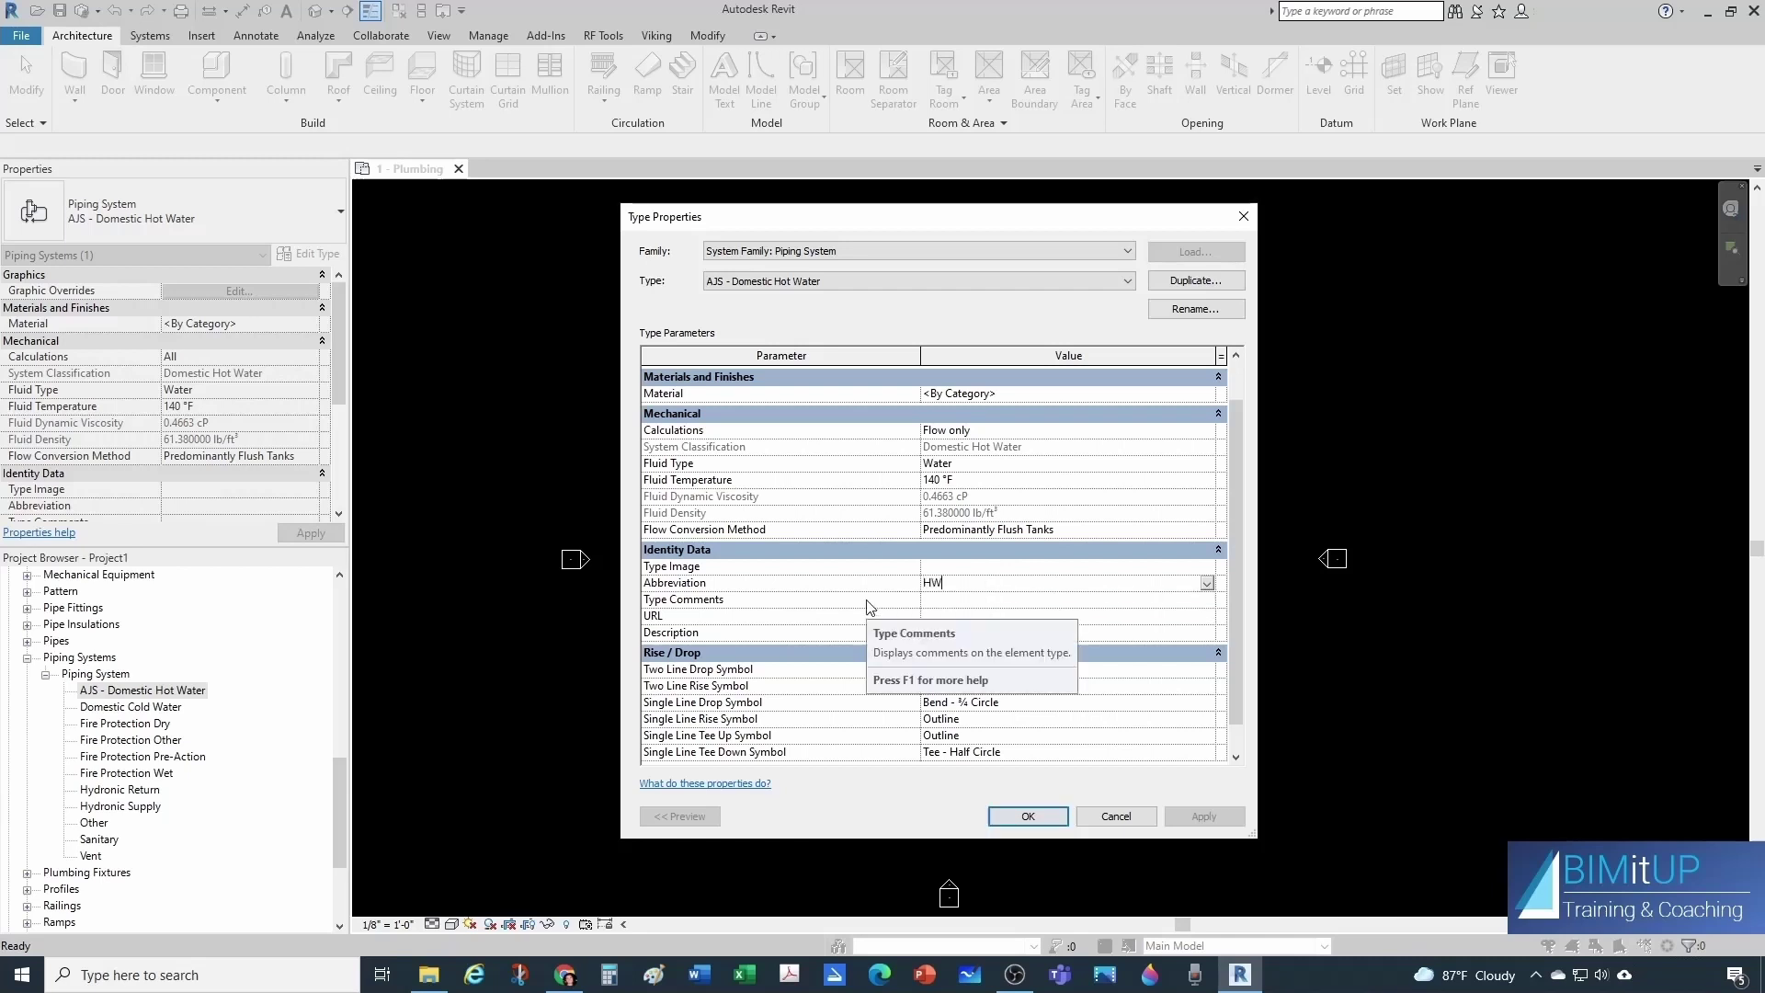
pyautogui.click(946, 607)
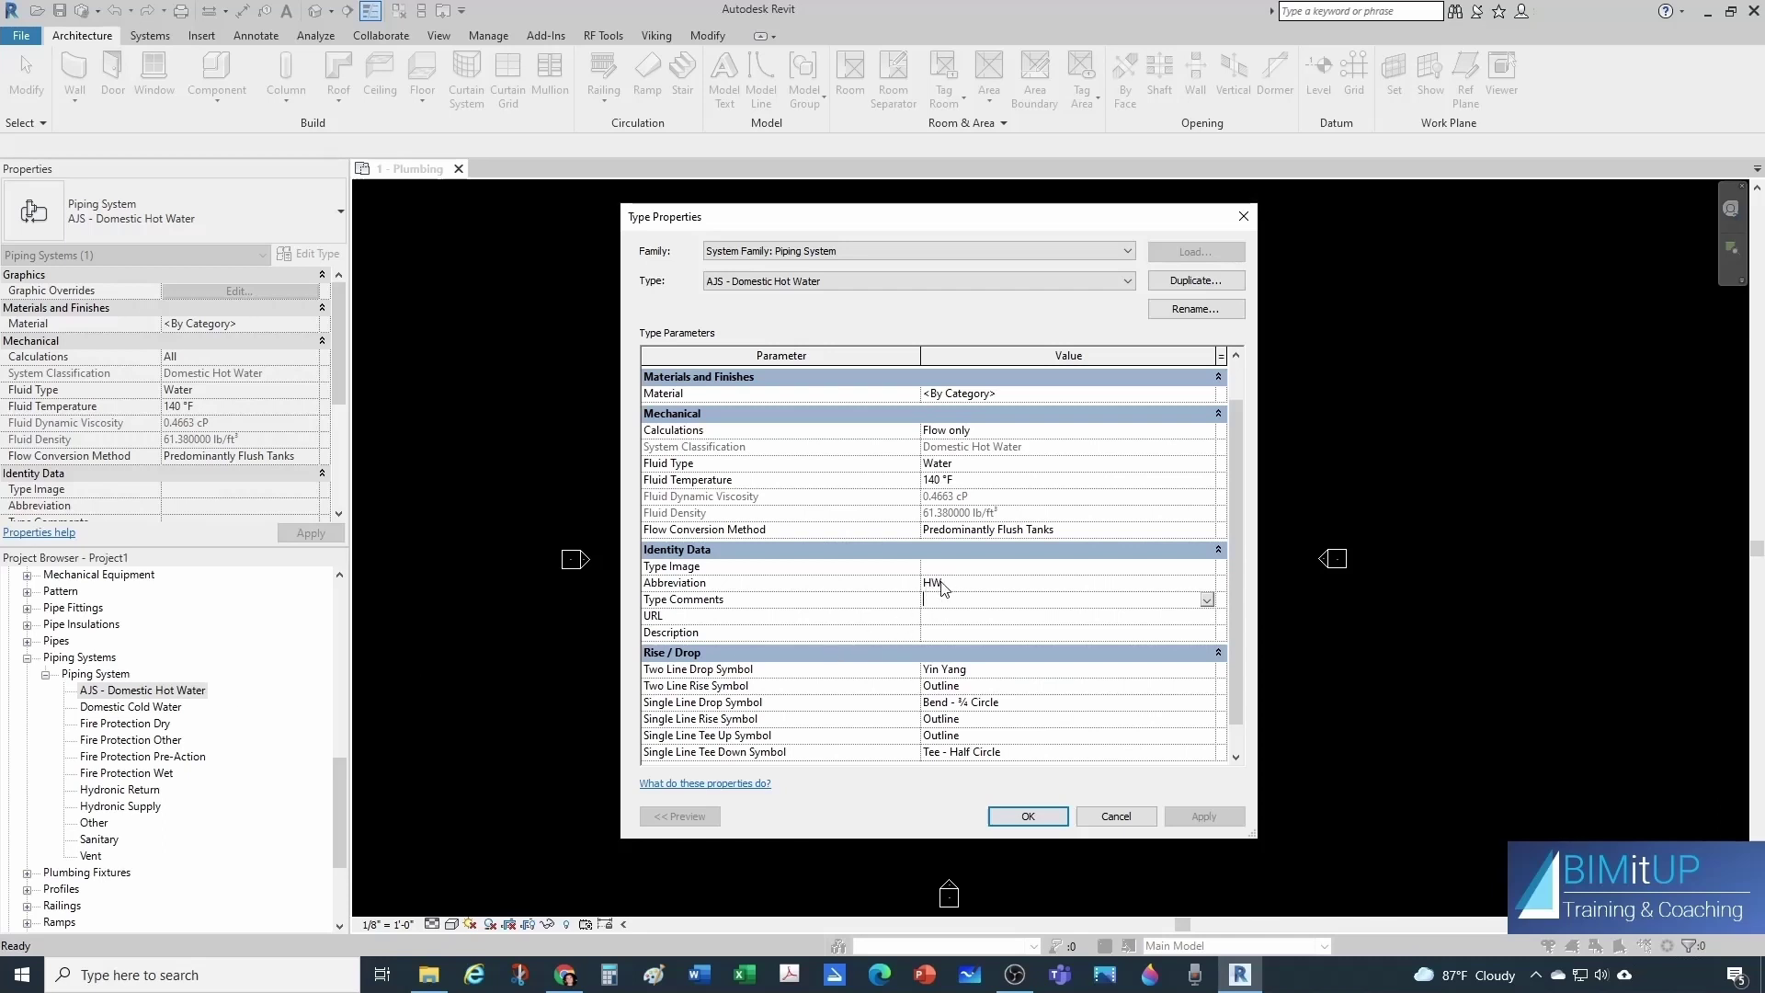
# Try Yin Yang - Filled as the Two Line Drop Symbol of AJS - Domestic Hot Water and cancel the symbol selection.
pyautogui.scroll(-1, 935, 718)
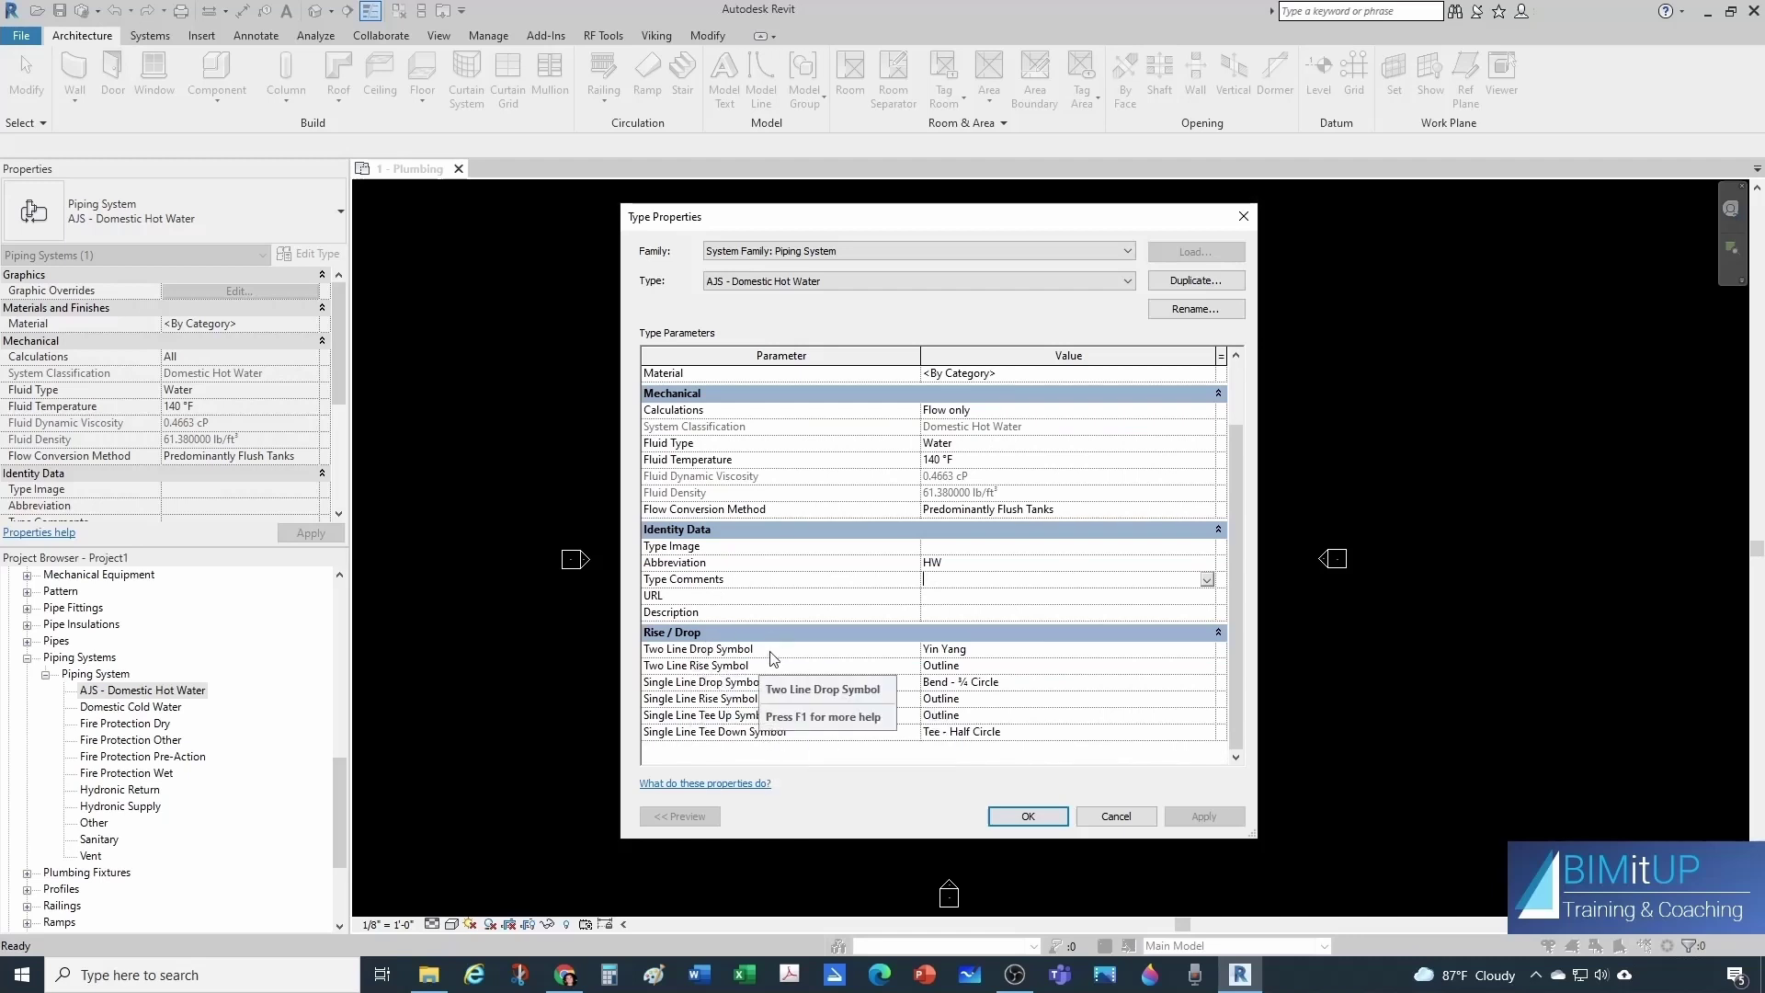
pyautogui.click(1214, 647)
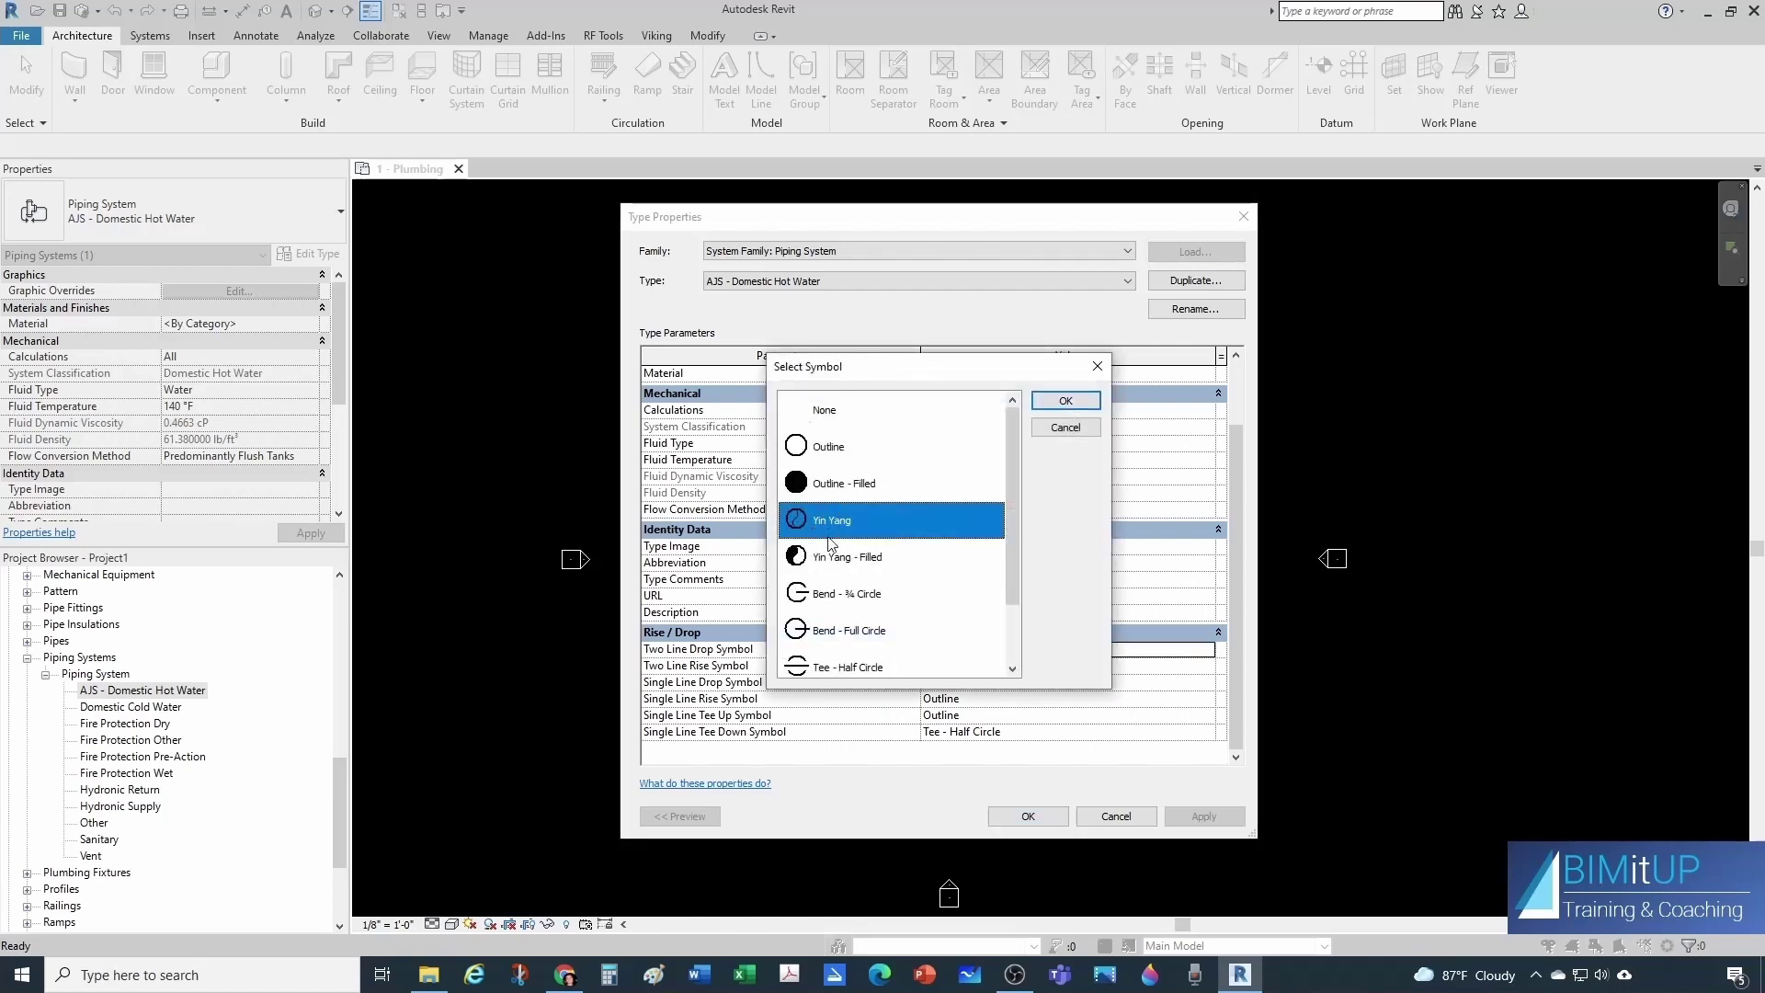
pyautogui.click(846, 563)
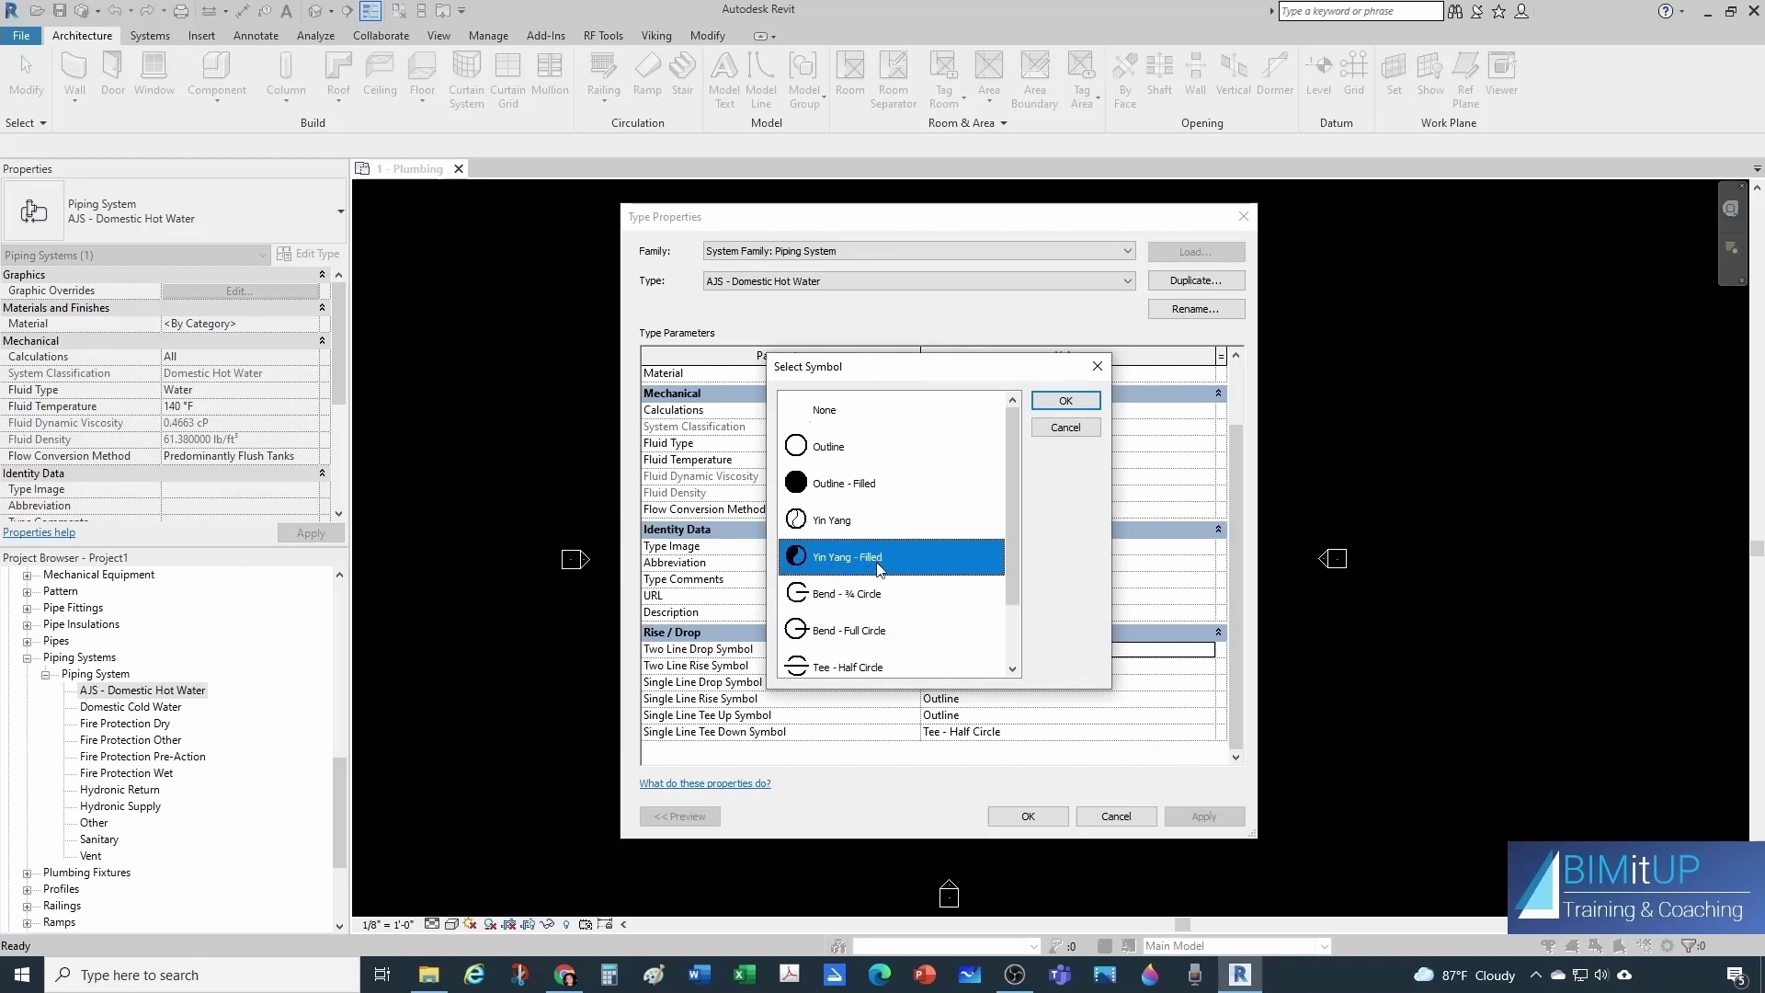
pyautogui.press('Escape')
pyautogui.scroll(1, 1036, 662)
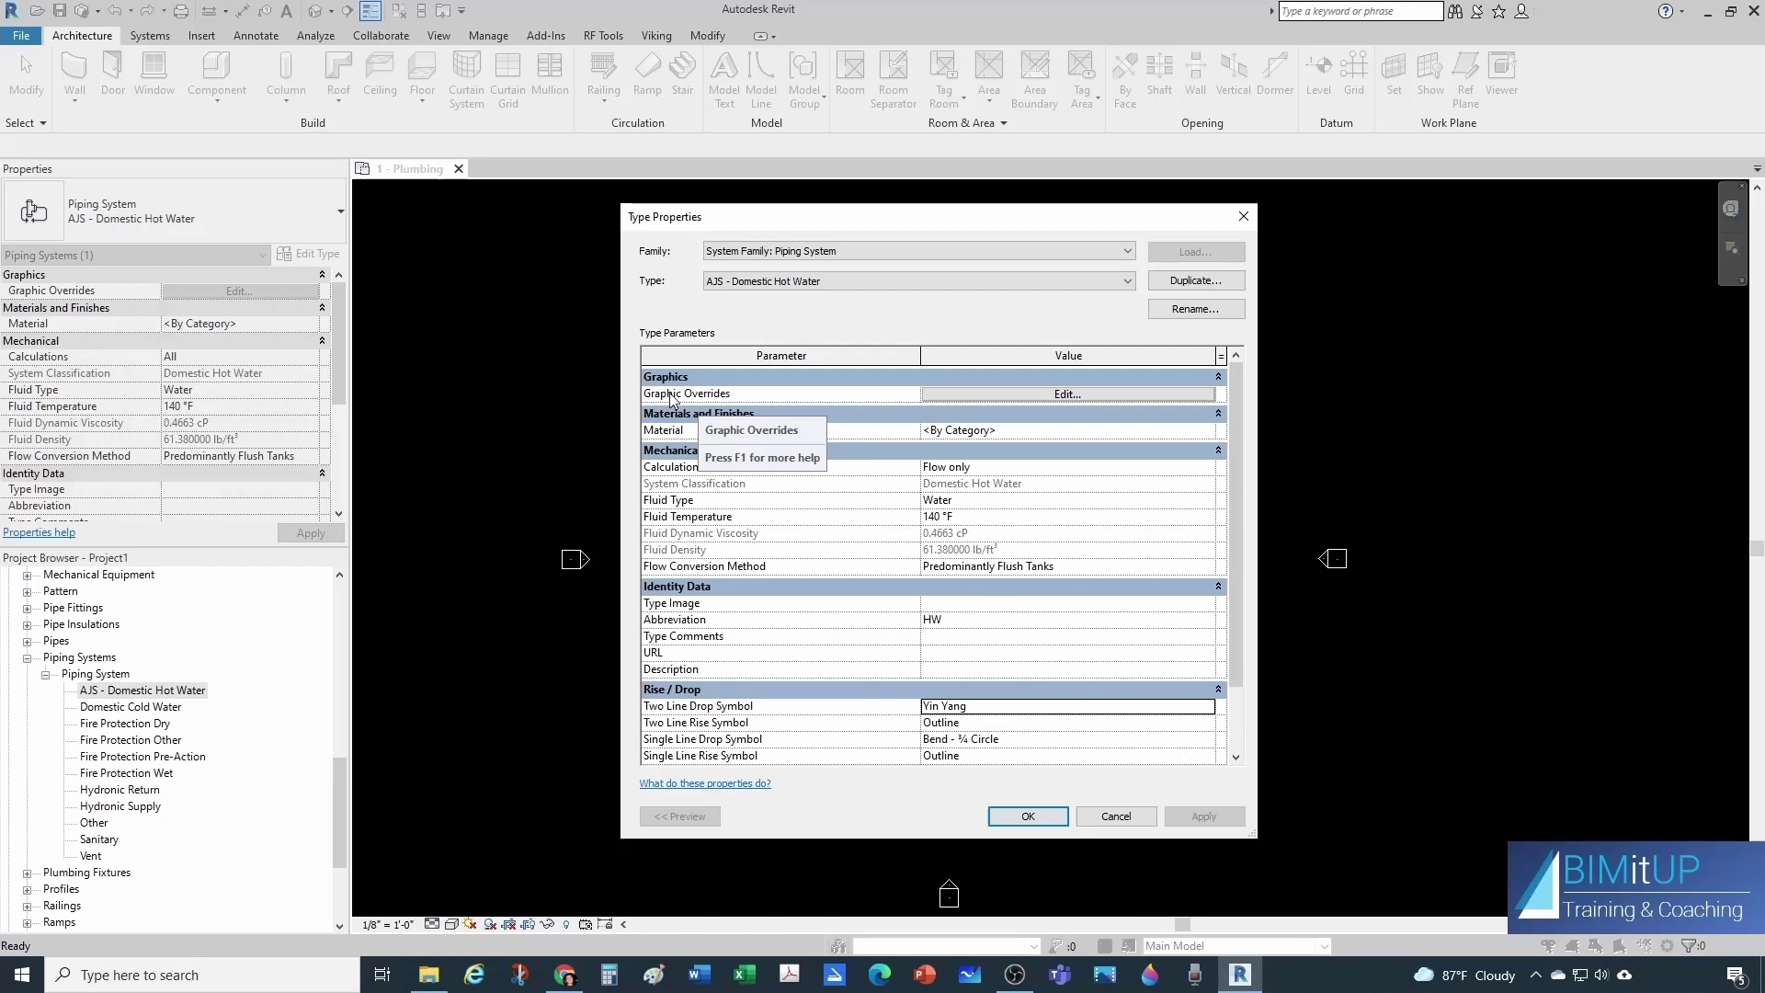
# Examine the line pattern choices in the graphic overrides of AJS - Domestic Hot Water, leaving the dialogs without changes.
pyautogui.click(952, 395)
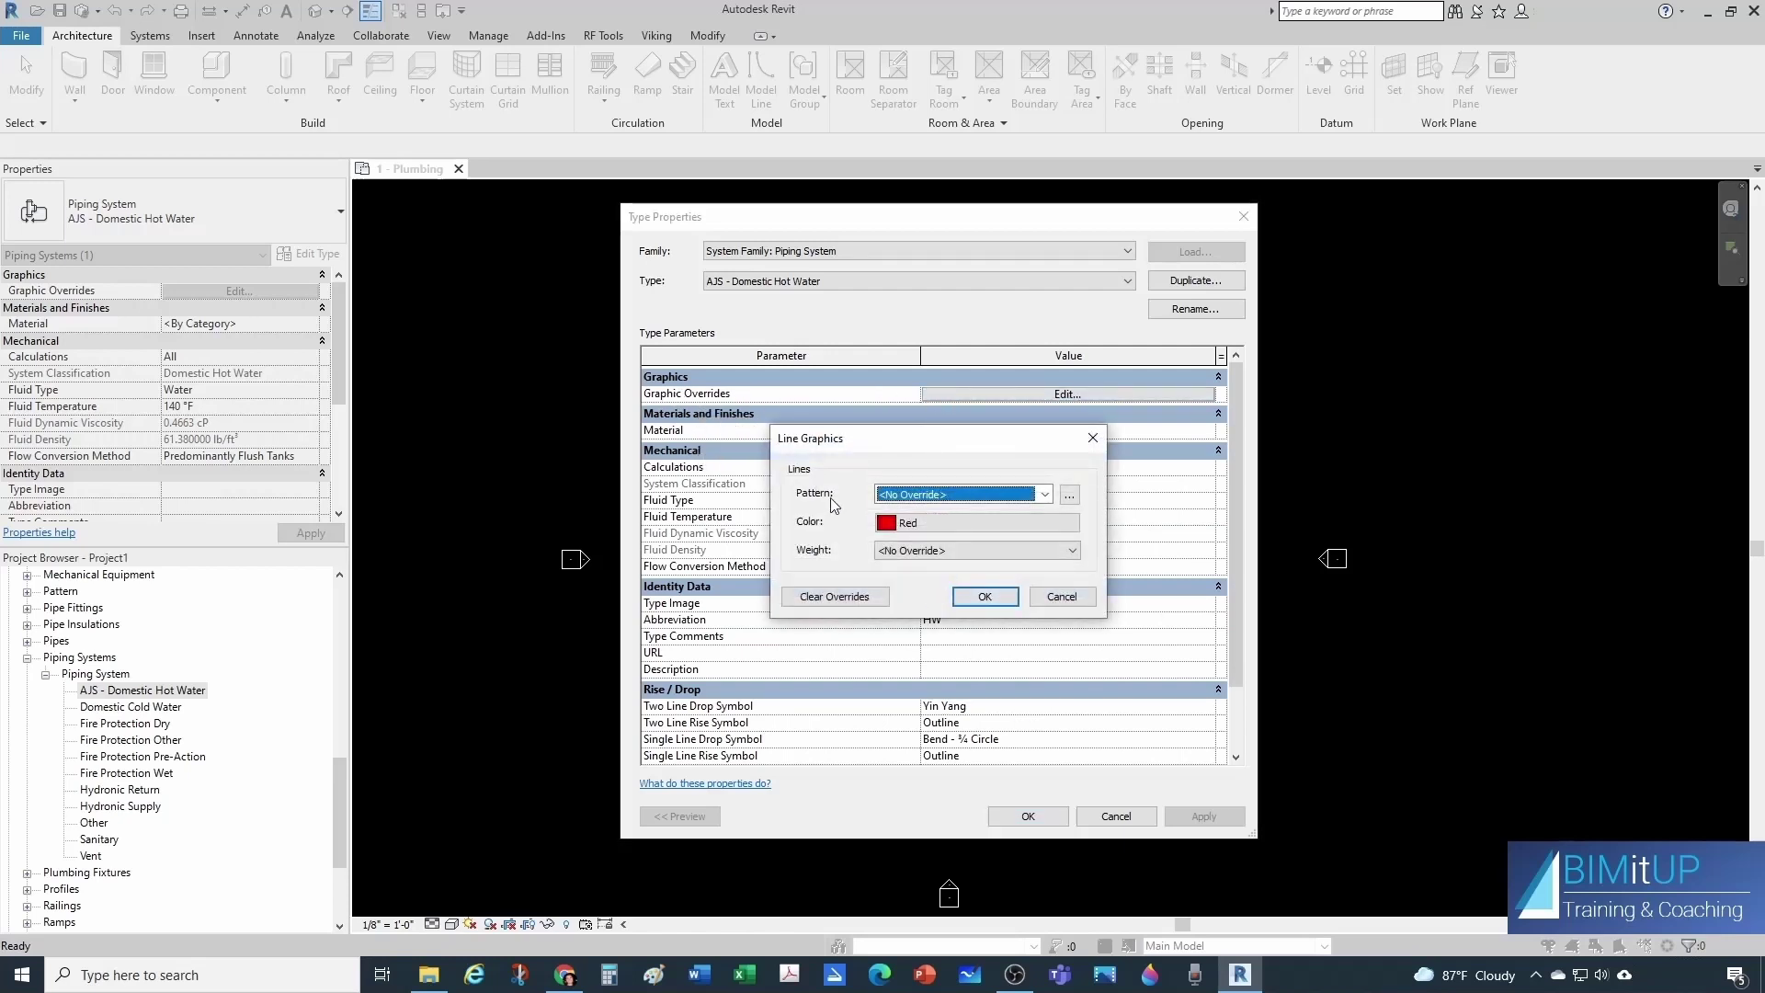
pyautogui.click(1045, 493)
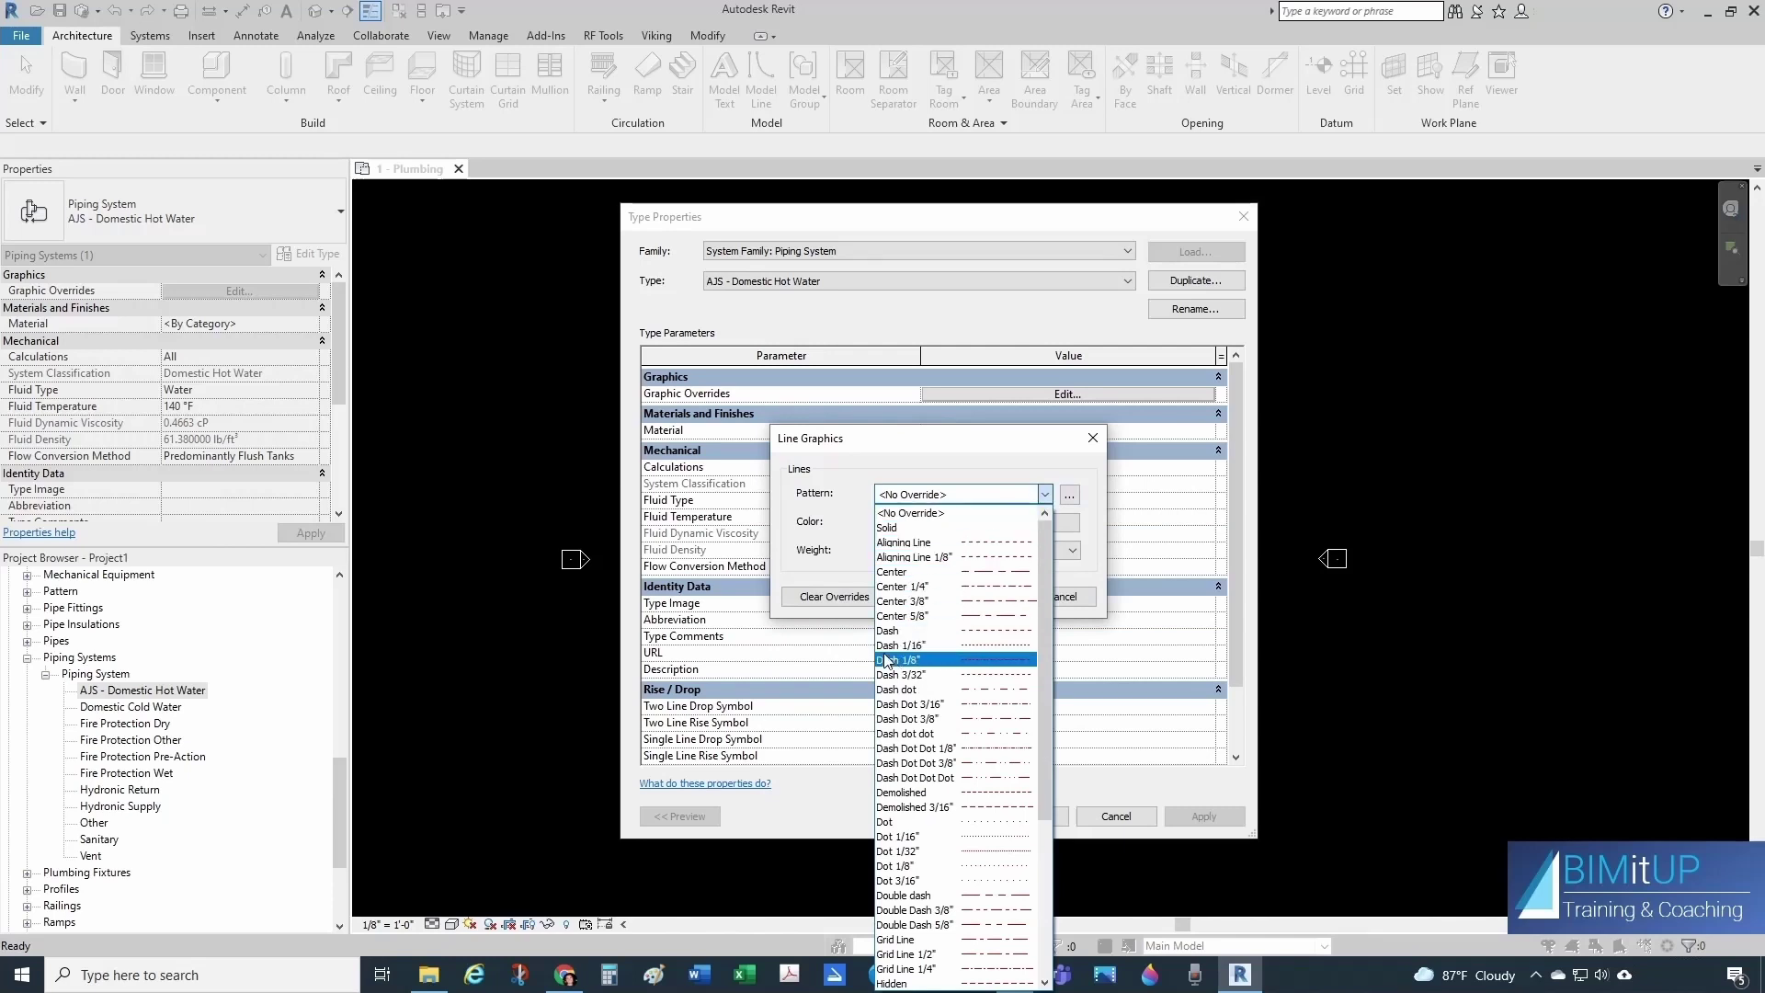
pyautogui.click(913, 493)
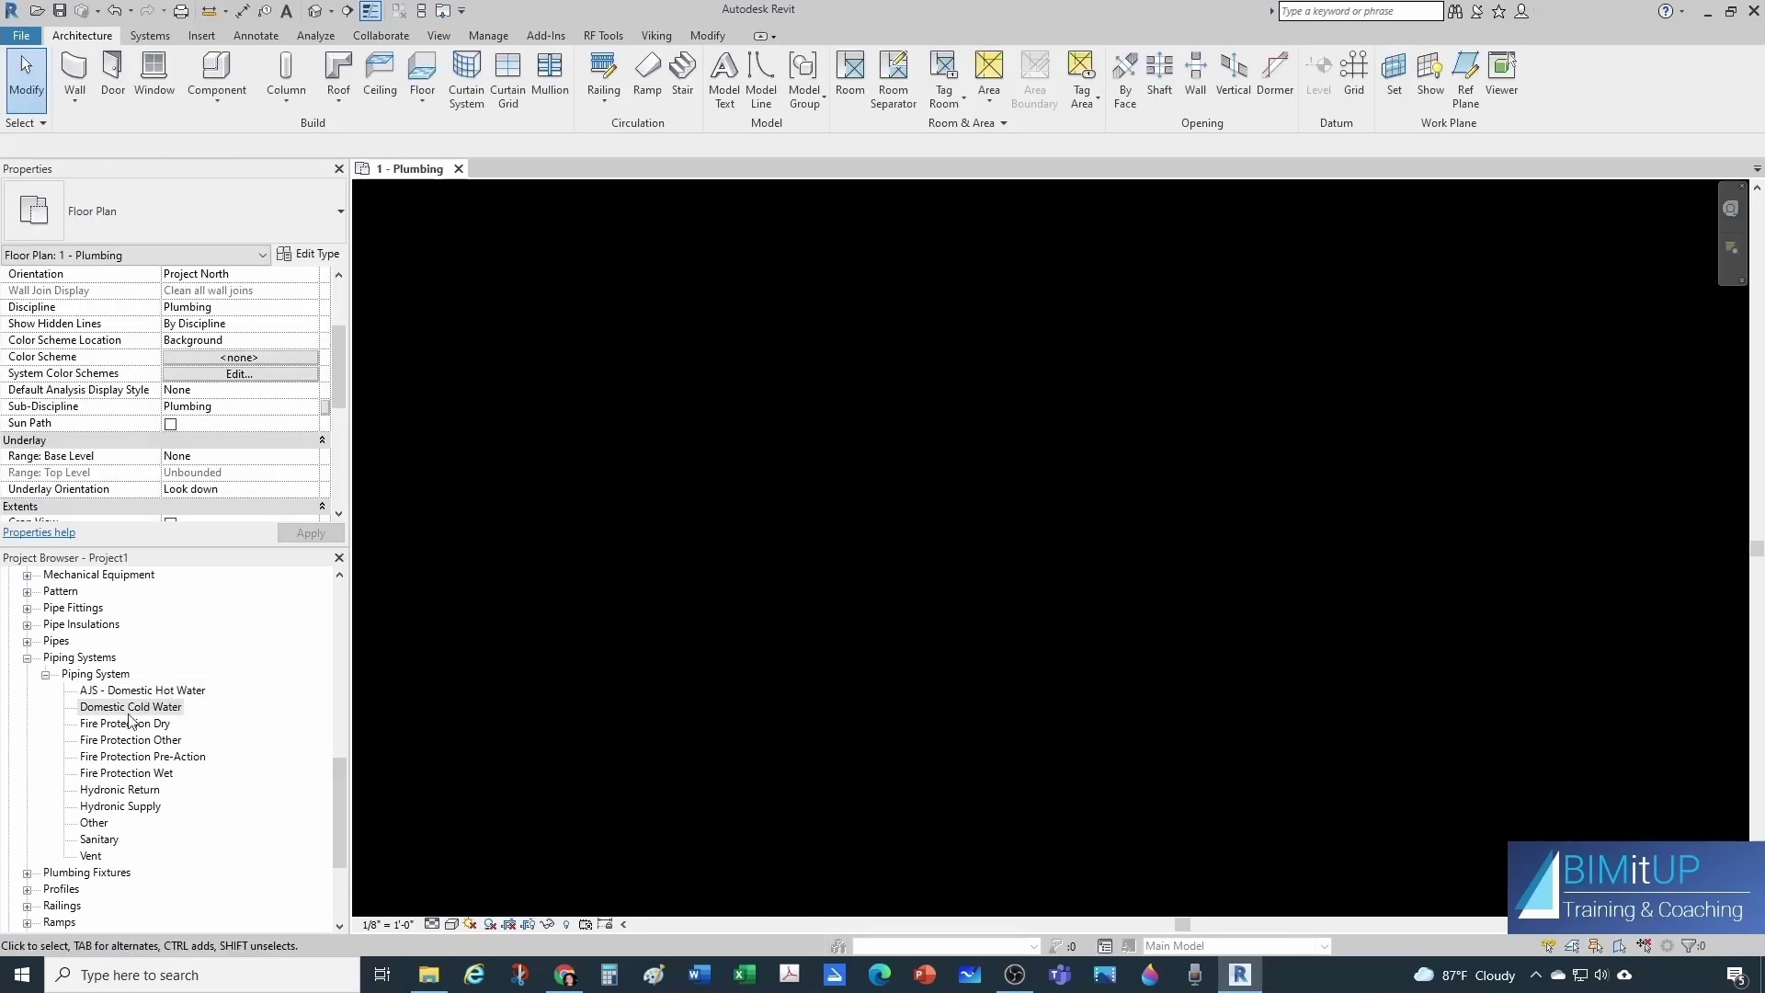
# Rename the Domestic Cold Water piping system type as AJS - Domestic Cold Water.
pyautogui.click(115, 709)
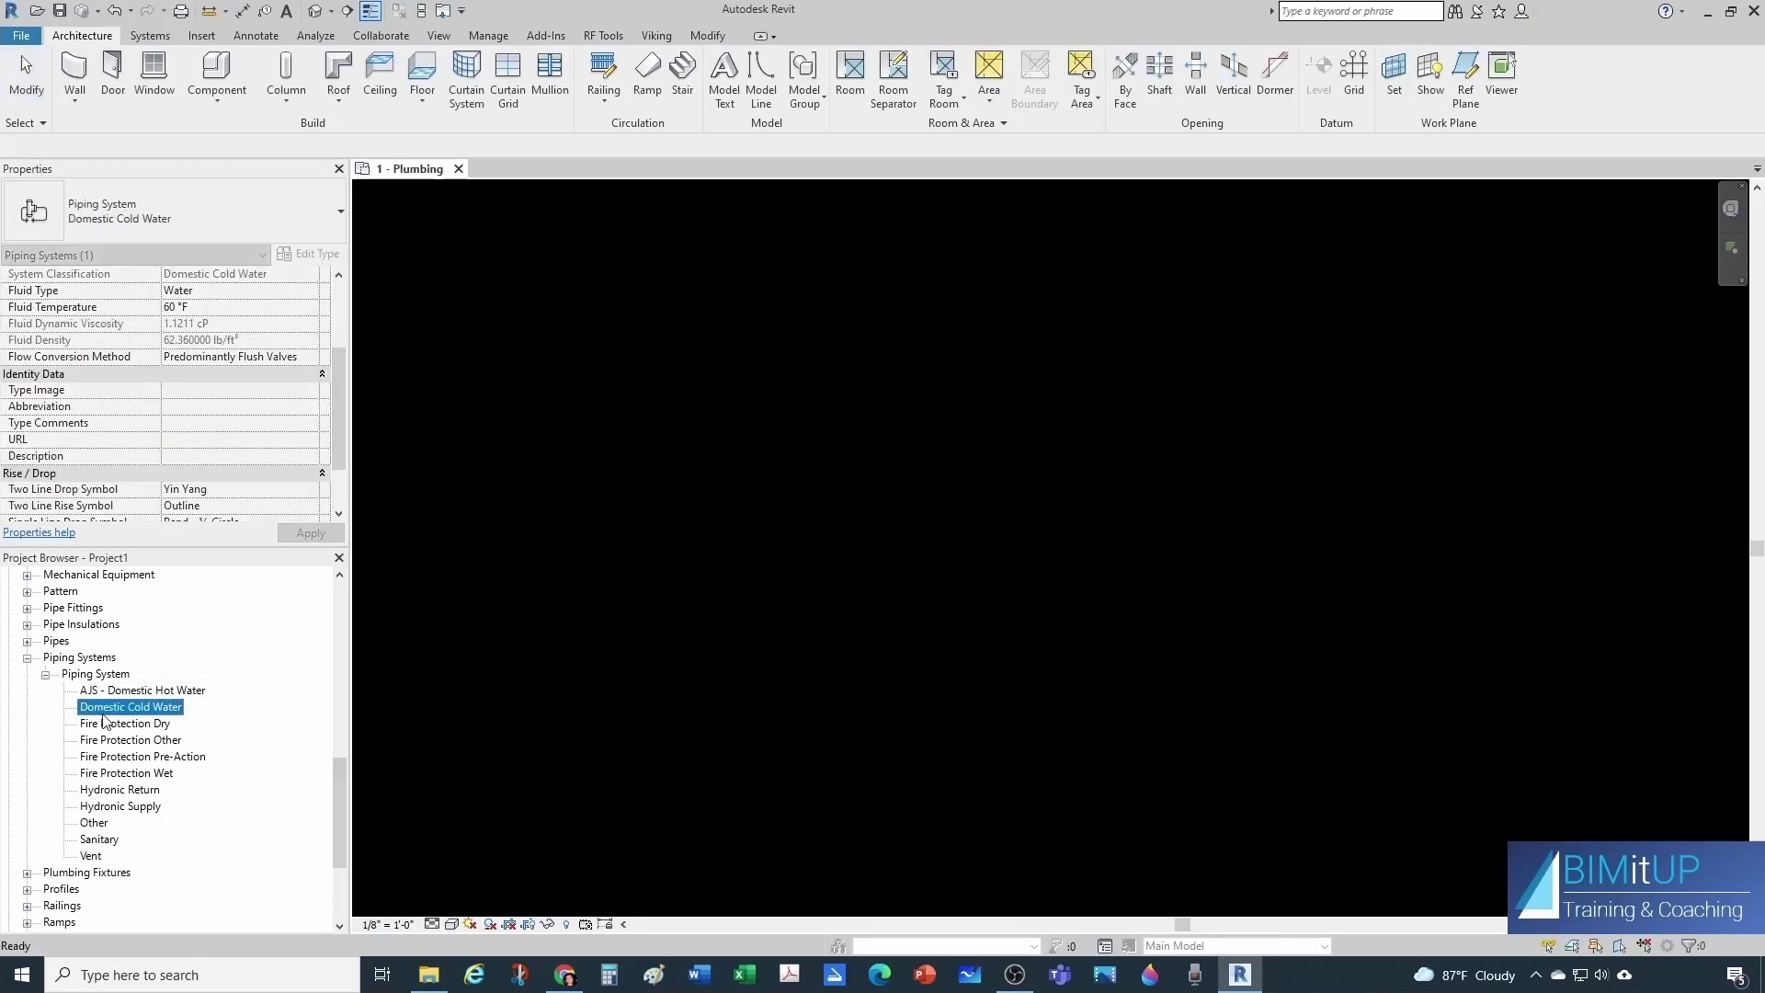
pyautogui.click(83, 712)
pyautogui.write('AJS -')
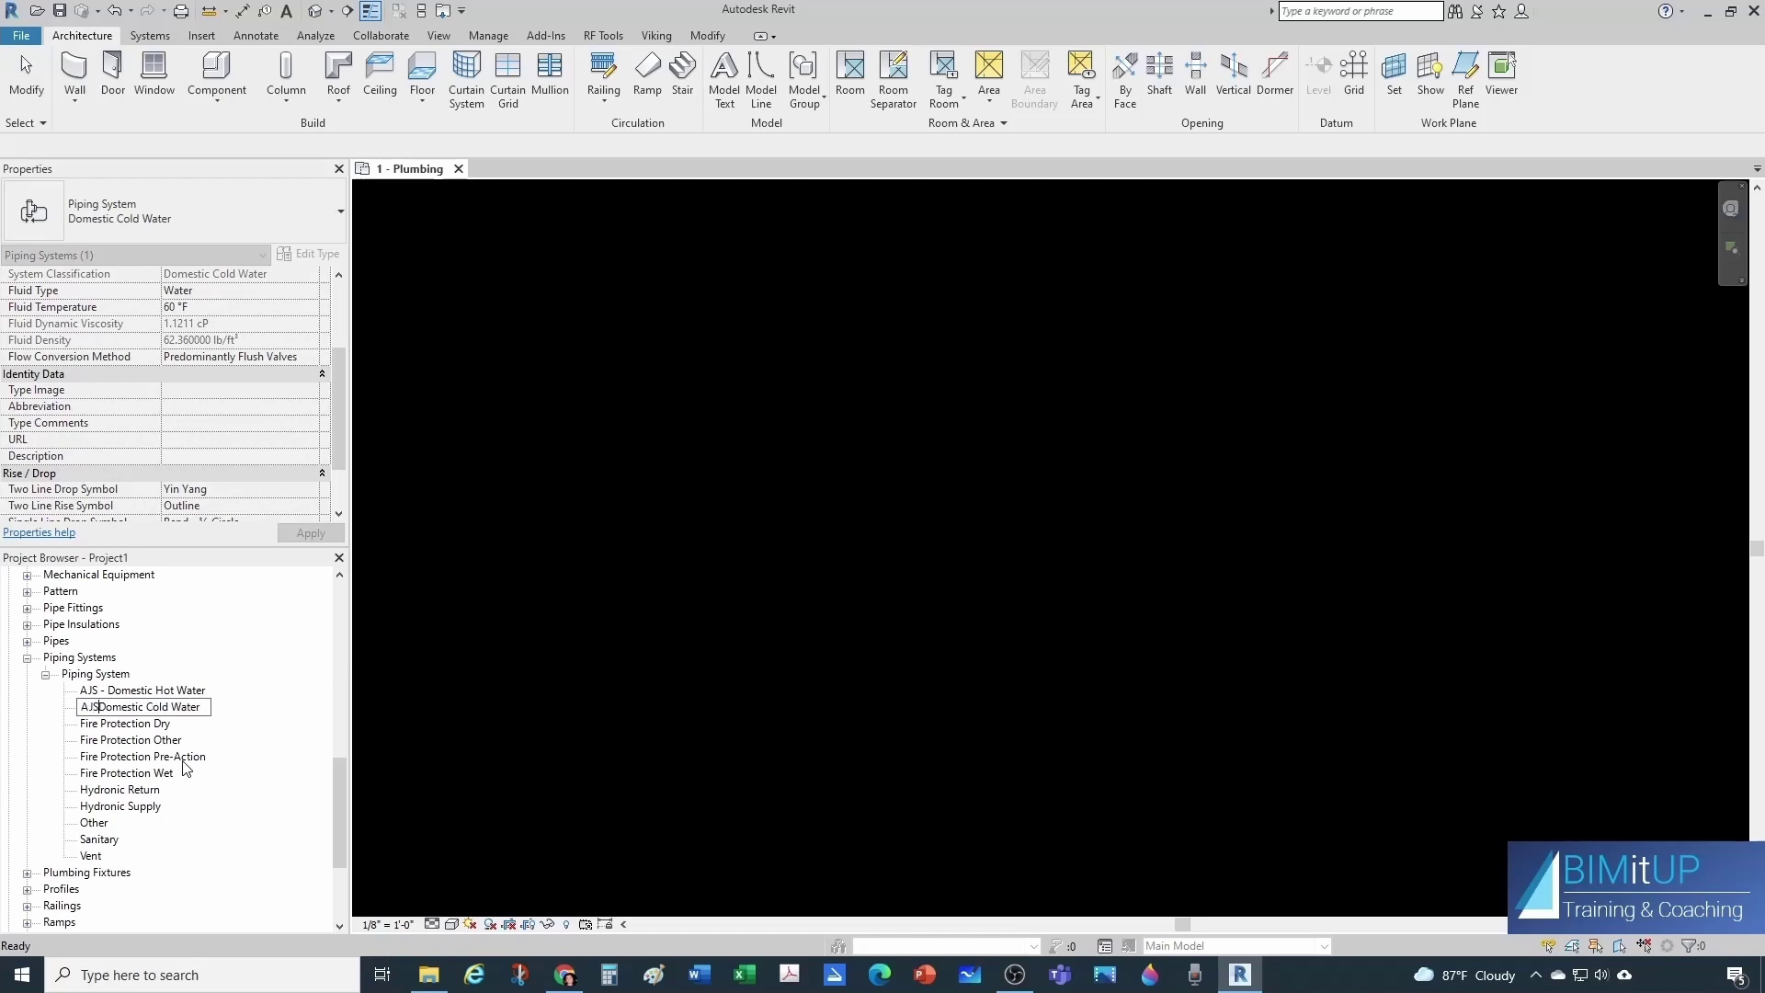
pyautogui.press('Return')
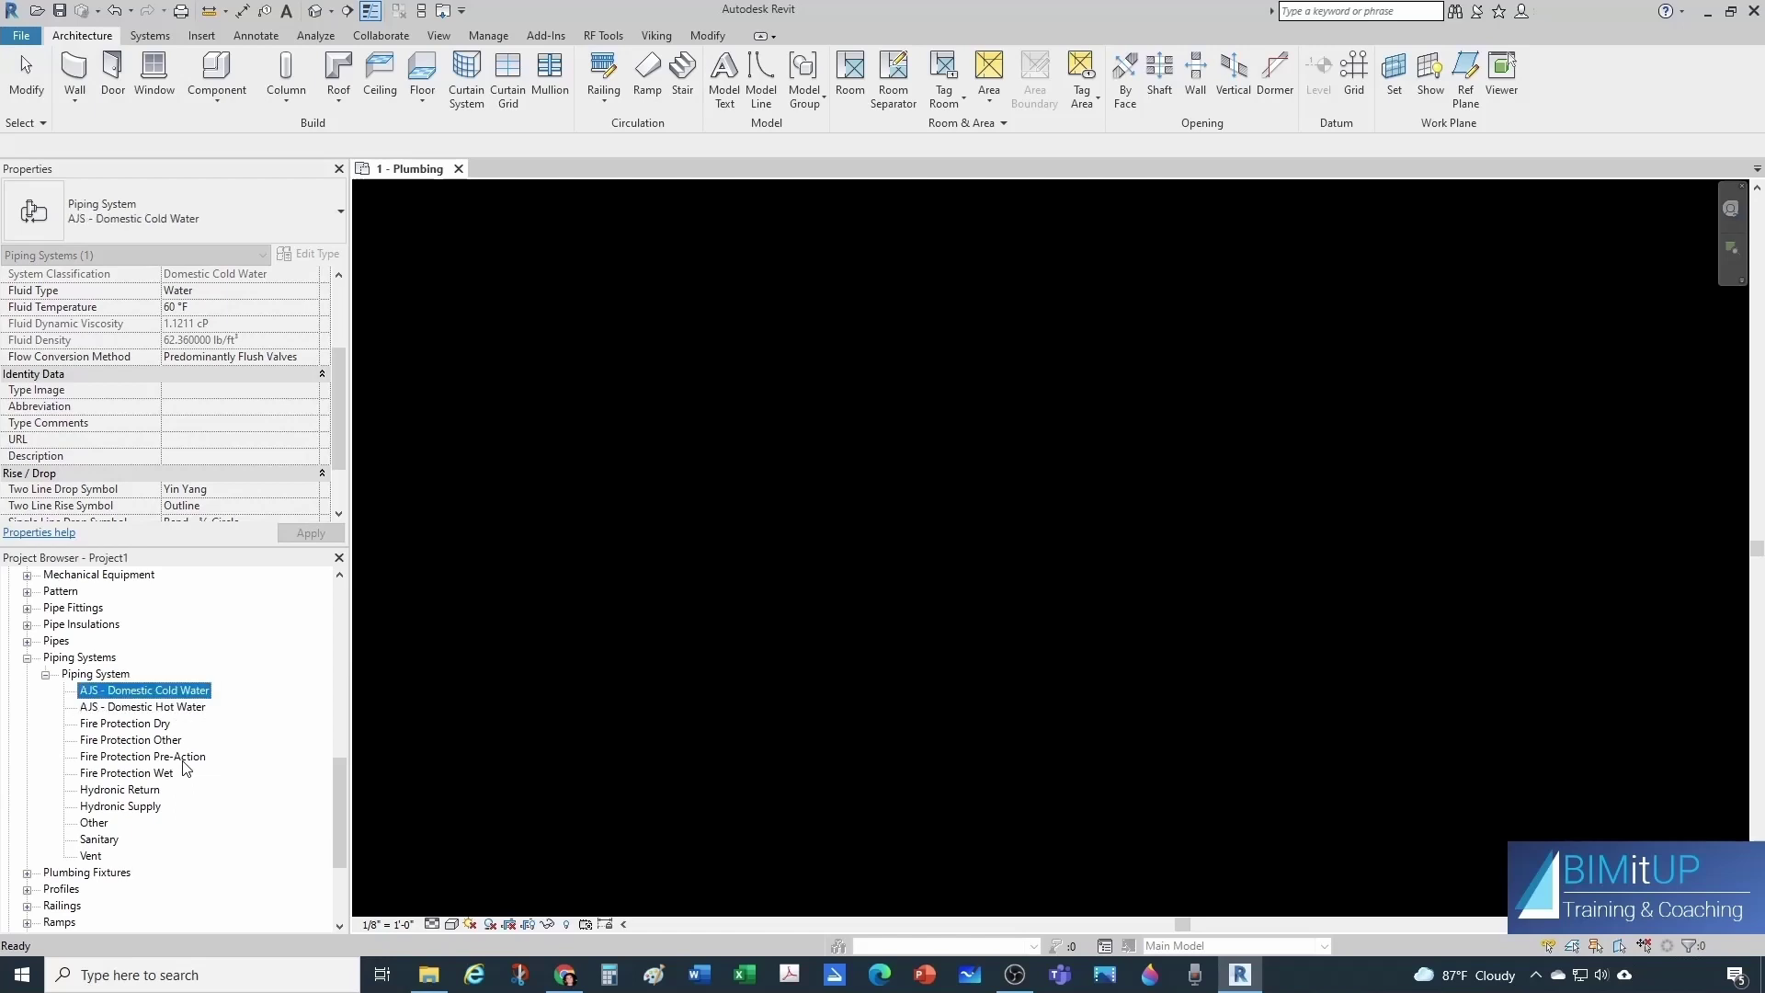
# Draw a horizontal 6-inch pipe in the plumbing plan with system type AJS - Domestic Cold Water.
pyautogui.press('p')
pyautogui.press('i')
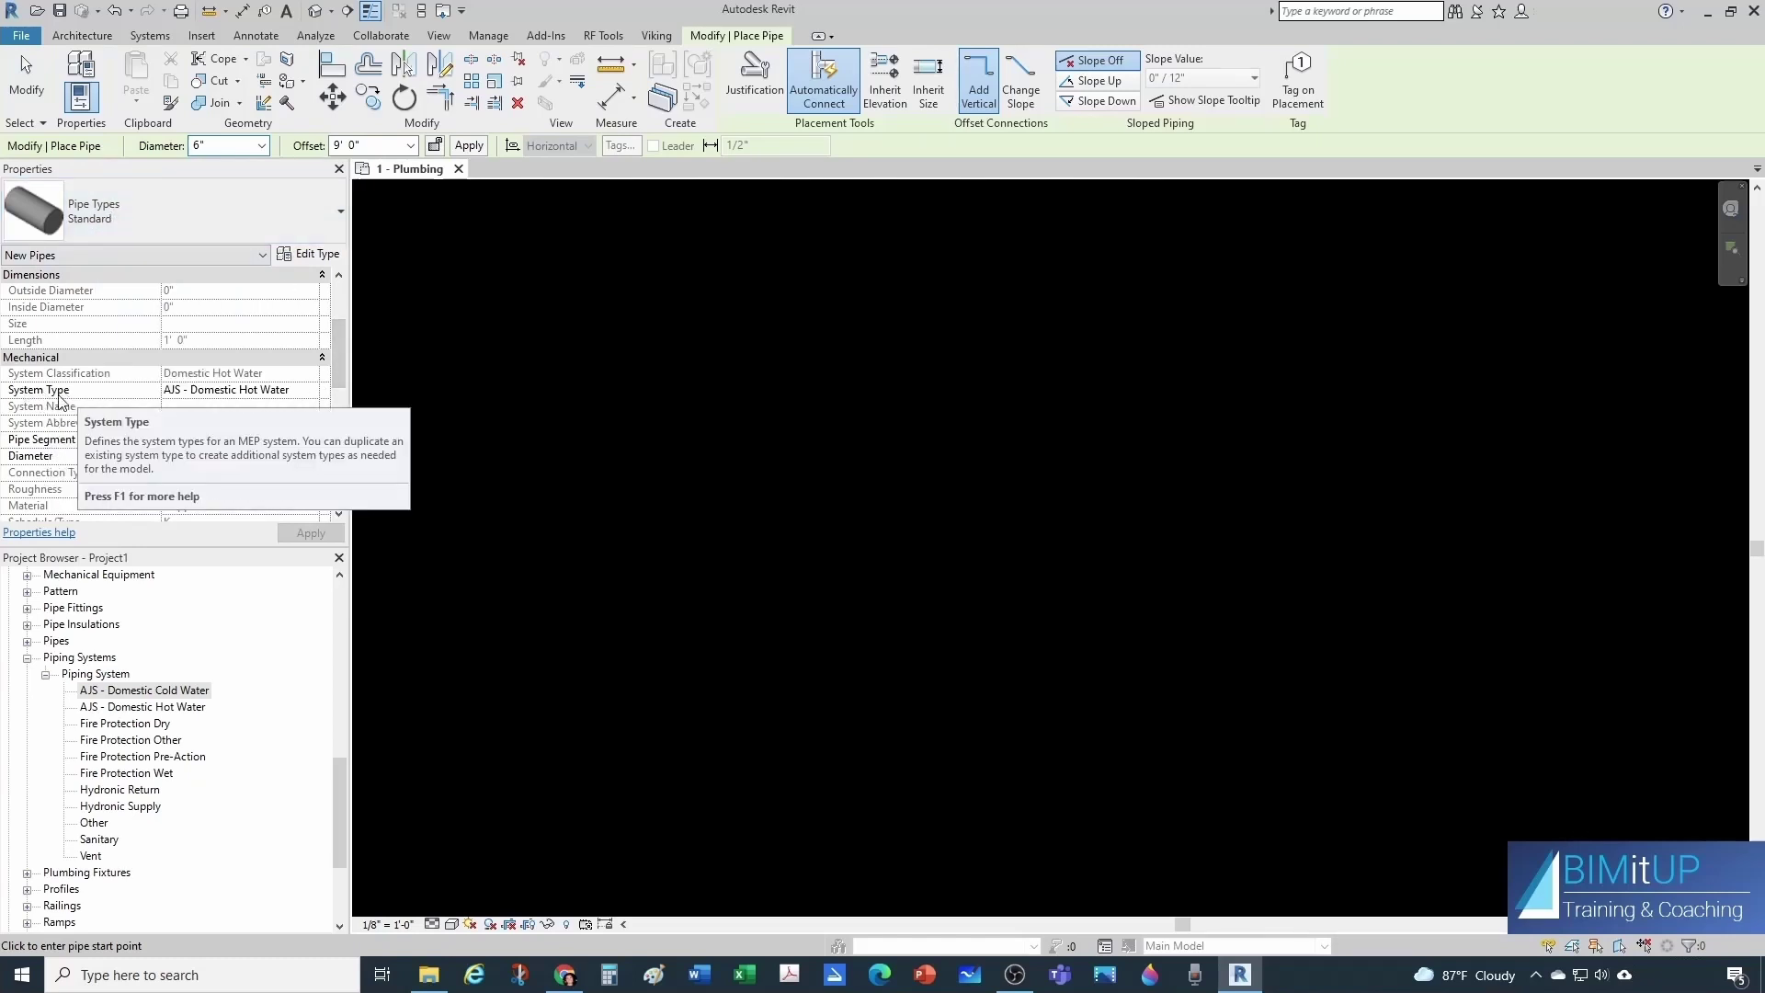
pyautogui.click(311, 393)
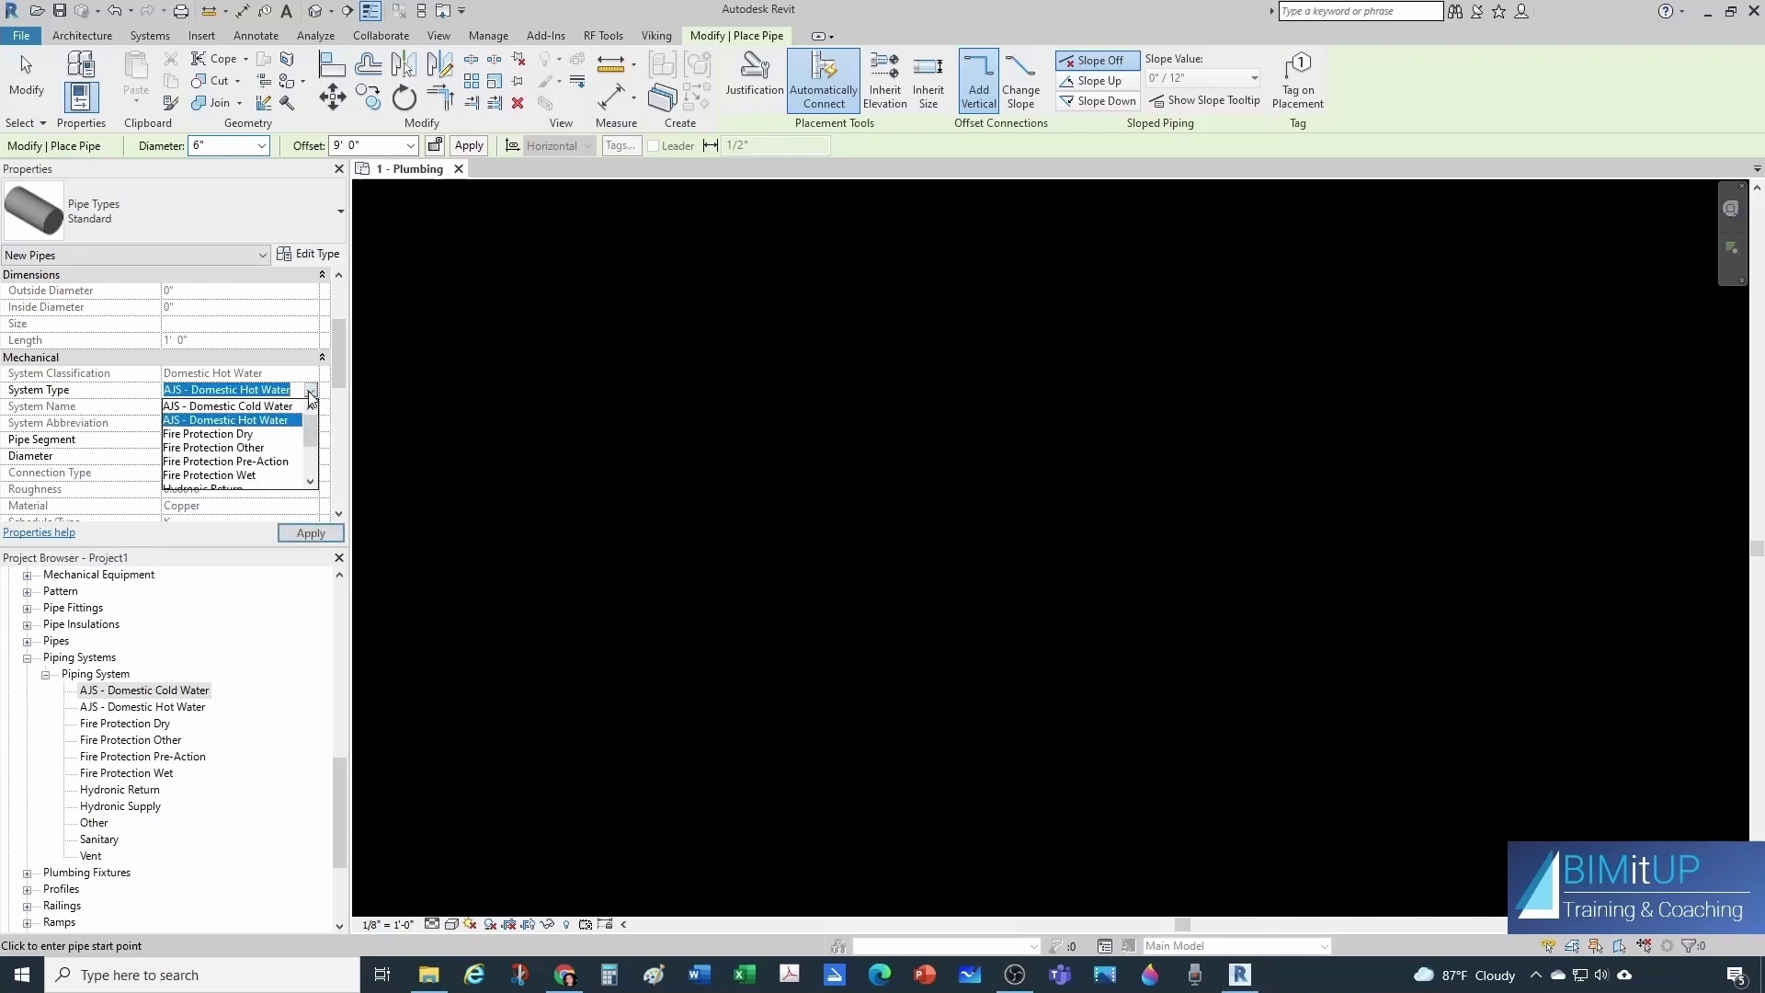
pyautogui.click(211, 406)
pyautogui.click(630, 608)
pyautogui.click(864, 607)
pyautogui.press('Escape')
pyautogui.press('Escape')
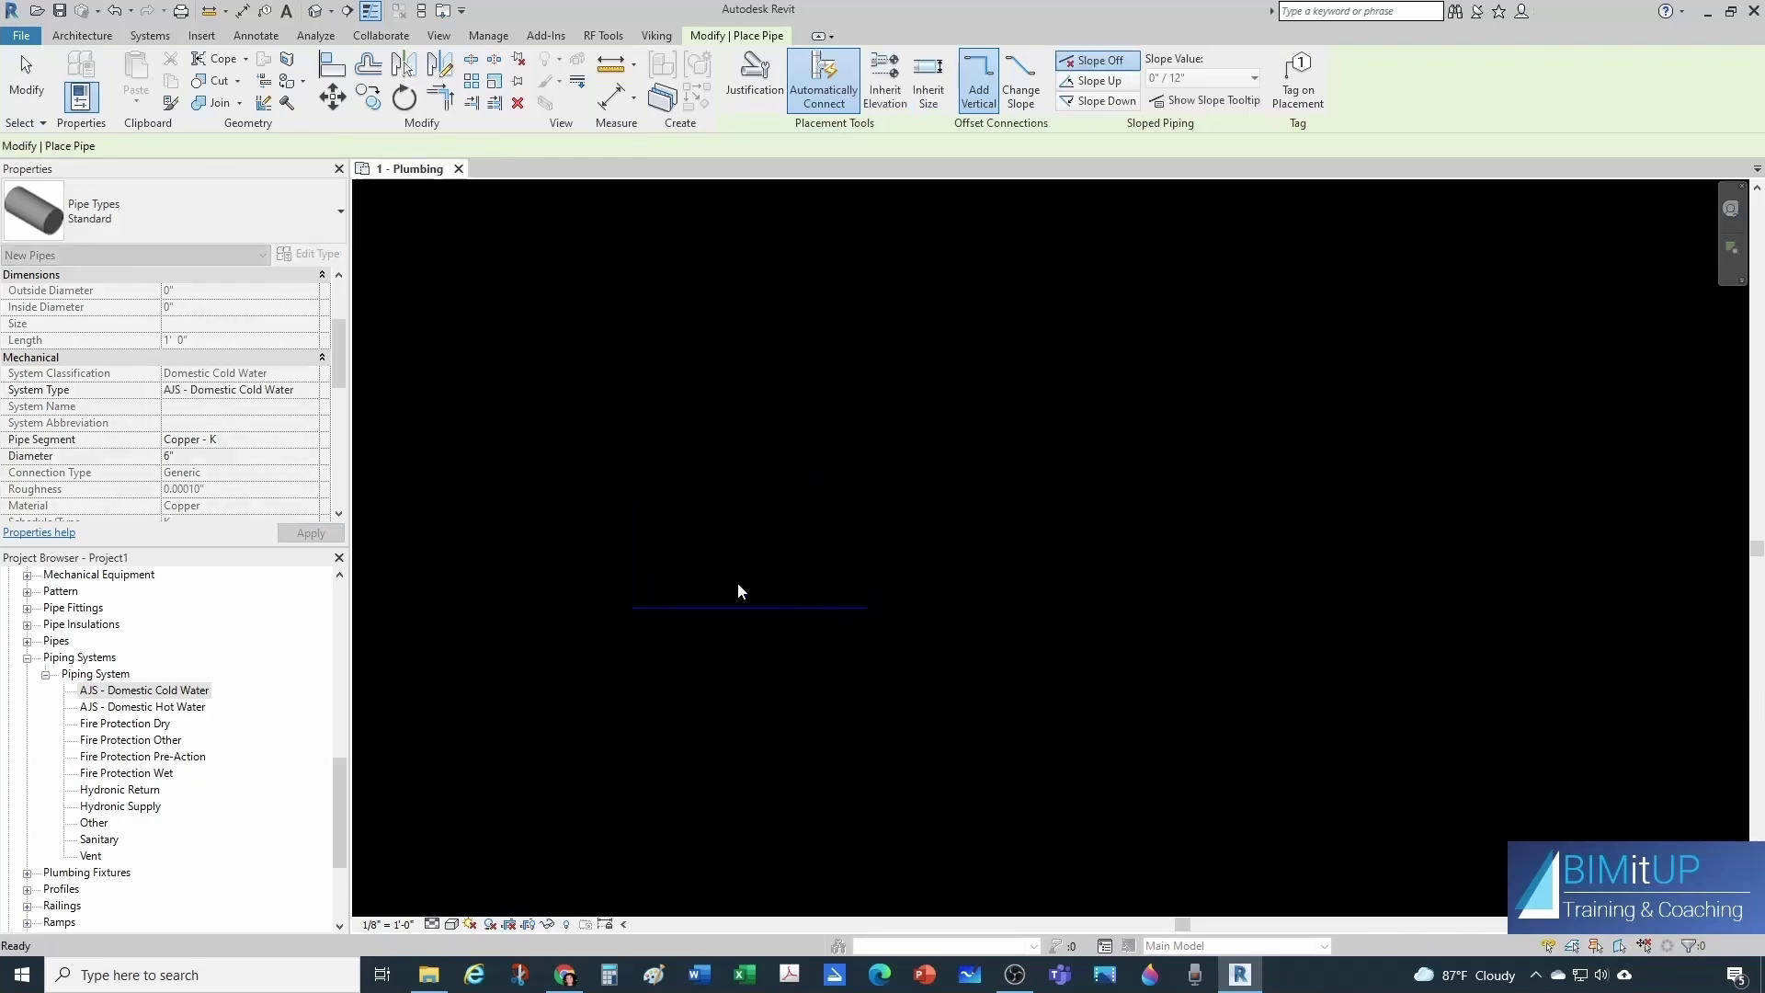
# Draw a parallel 6-inch pipe of matching length below the cold water pipe with system type AJS - Domestic Hot Water.
pyautogui.press('p')
pyautogui.press('i')
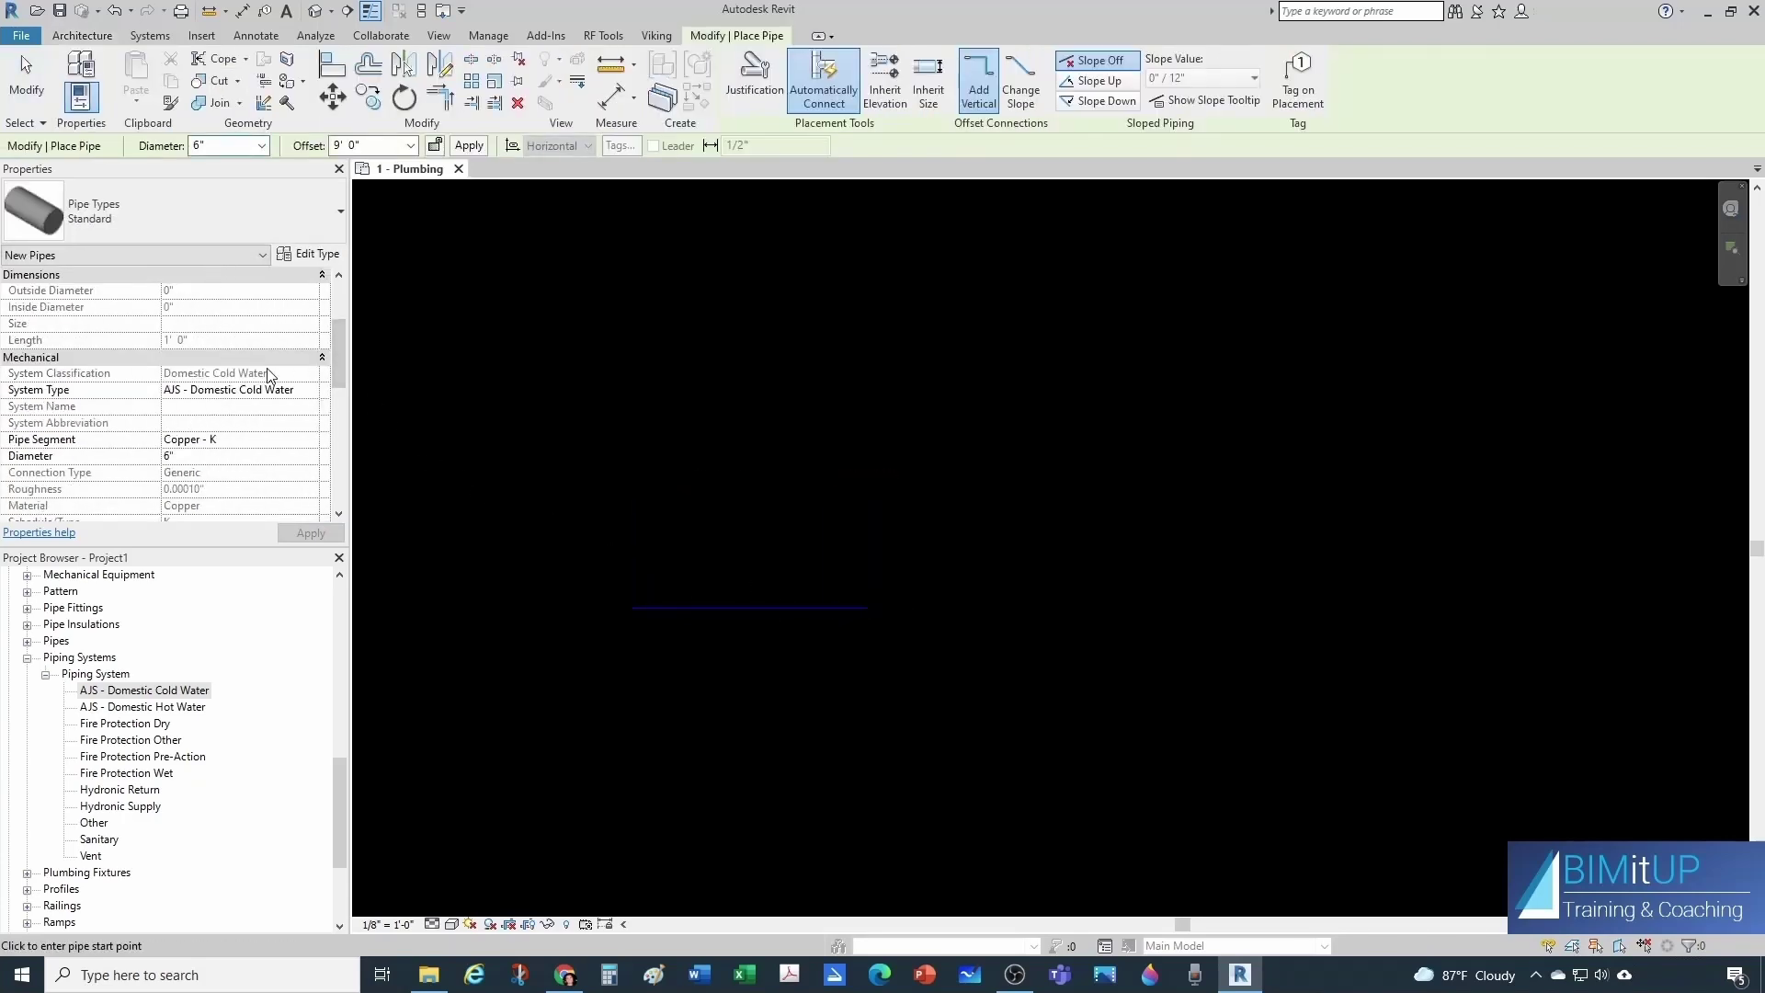
pyautogui.click(312, 390)
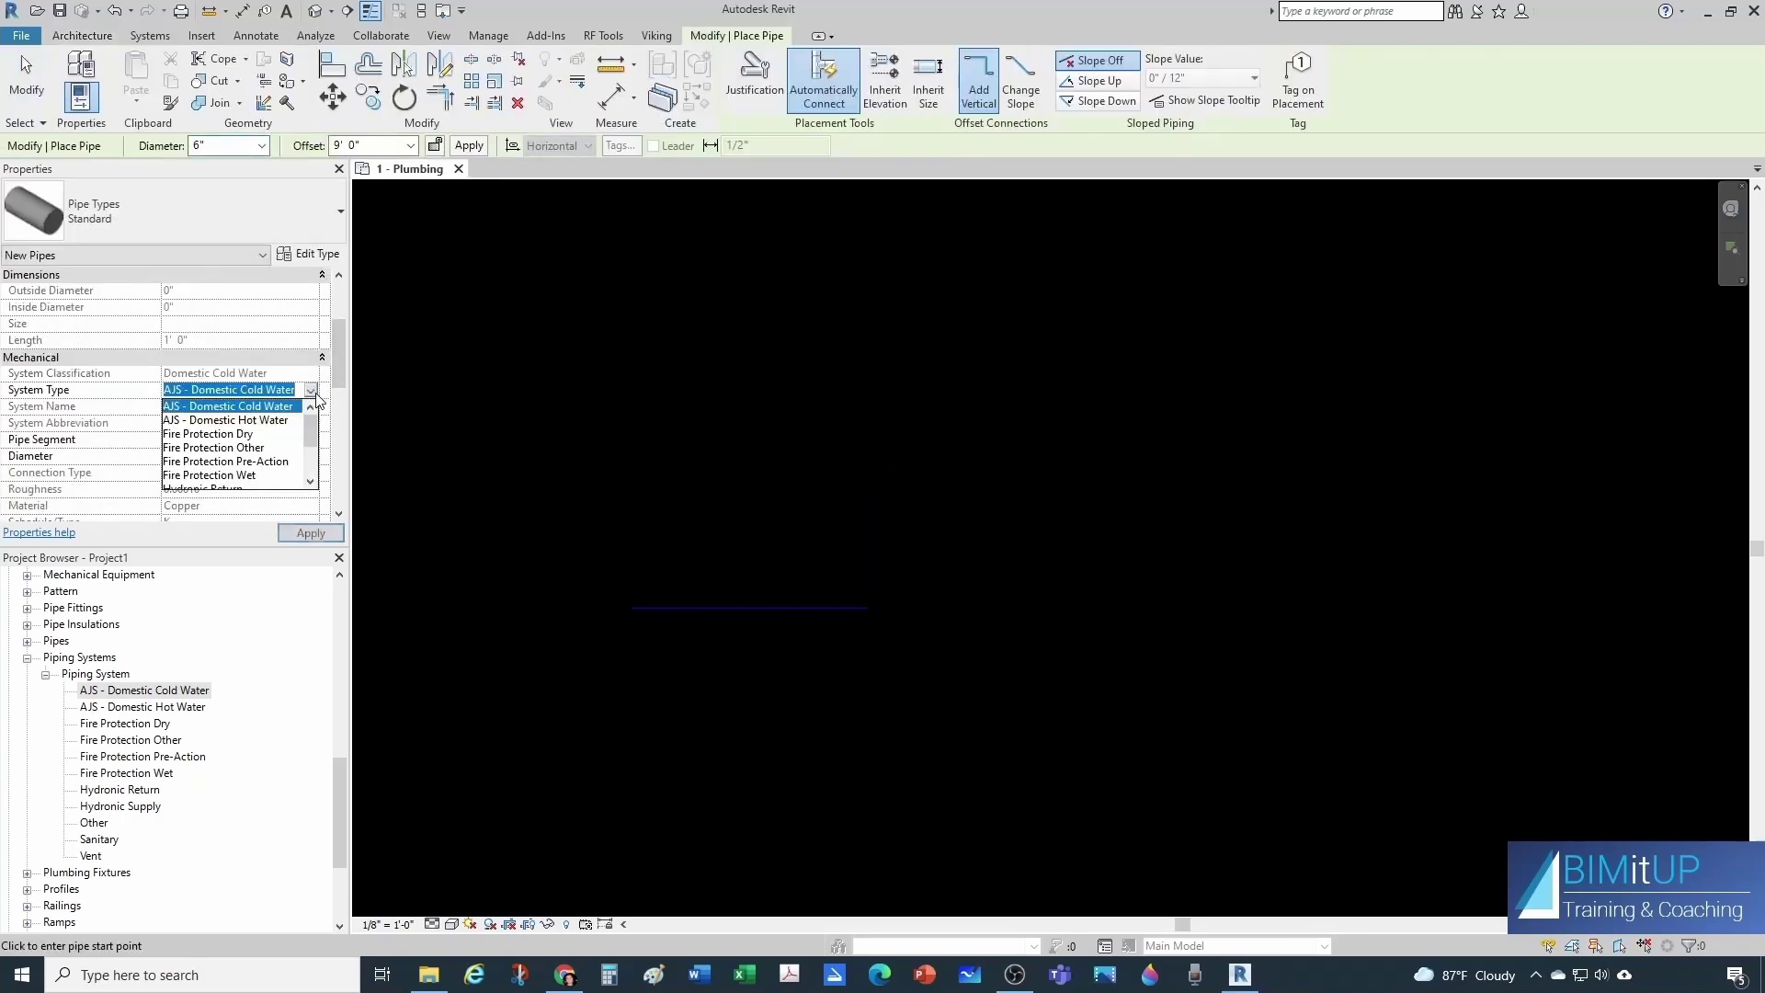
pyautogui.click(246, 420)
pyautogui.click(630, 667)
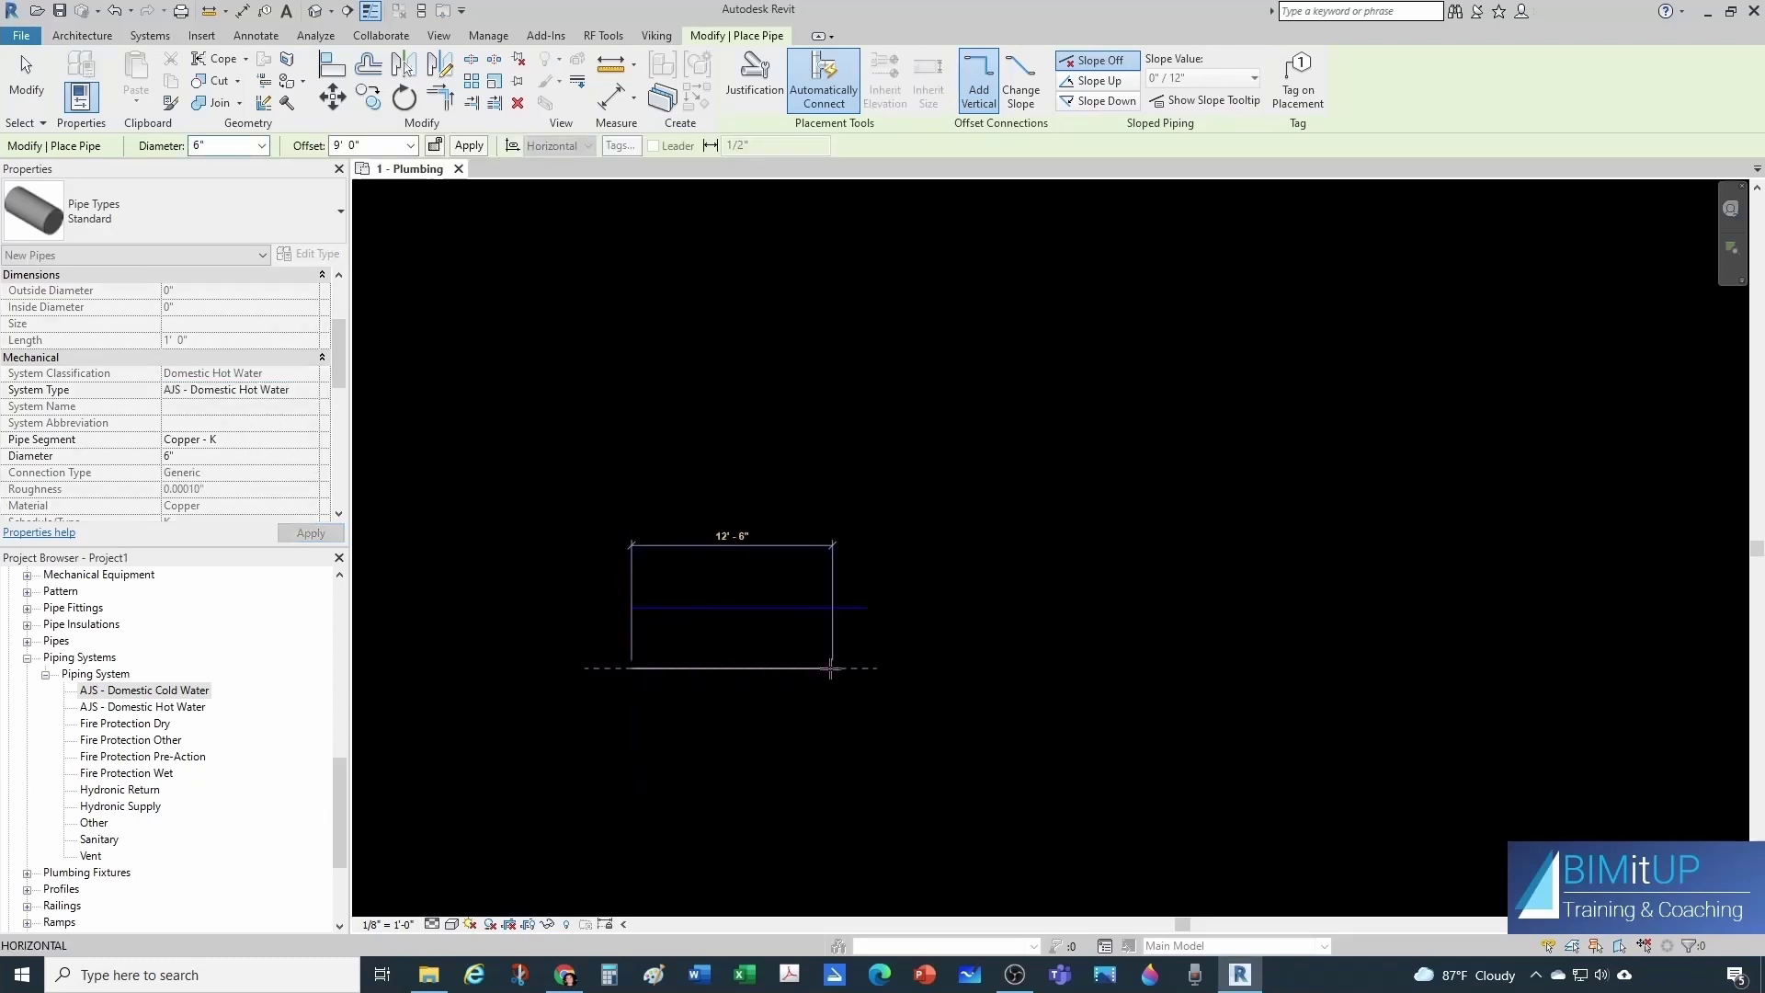
pyautogui.click(868, 670)
pyautogui.press('Escape')
pyautogui.press('Escape')
pyautogui.scroll(2, 726, 690)
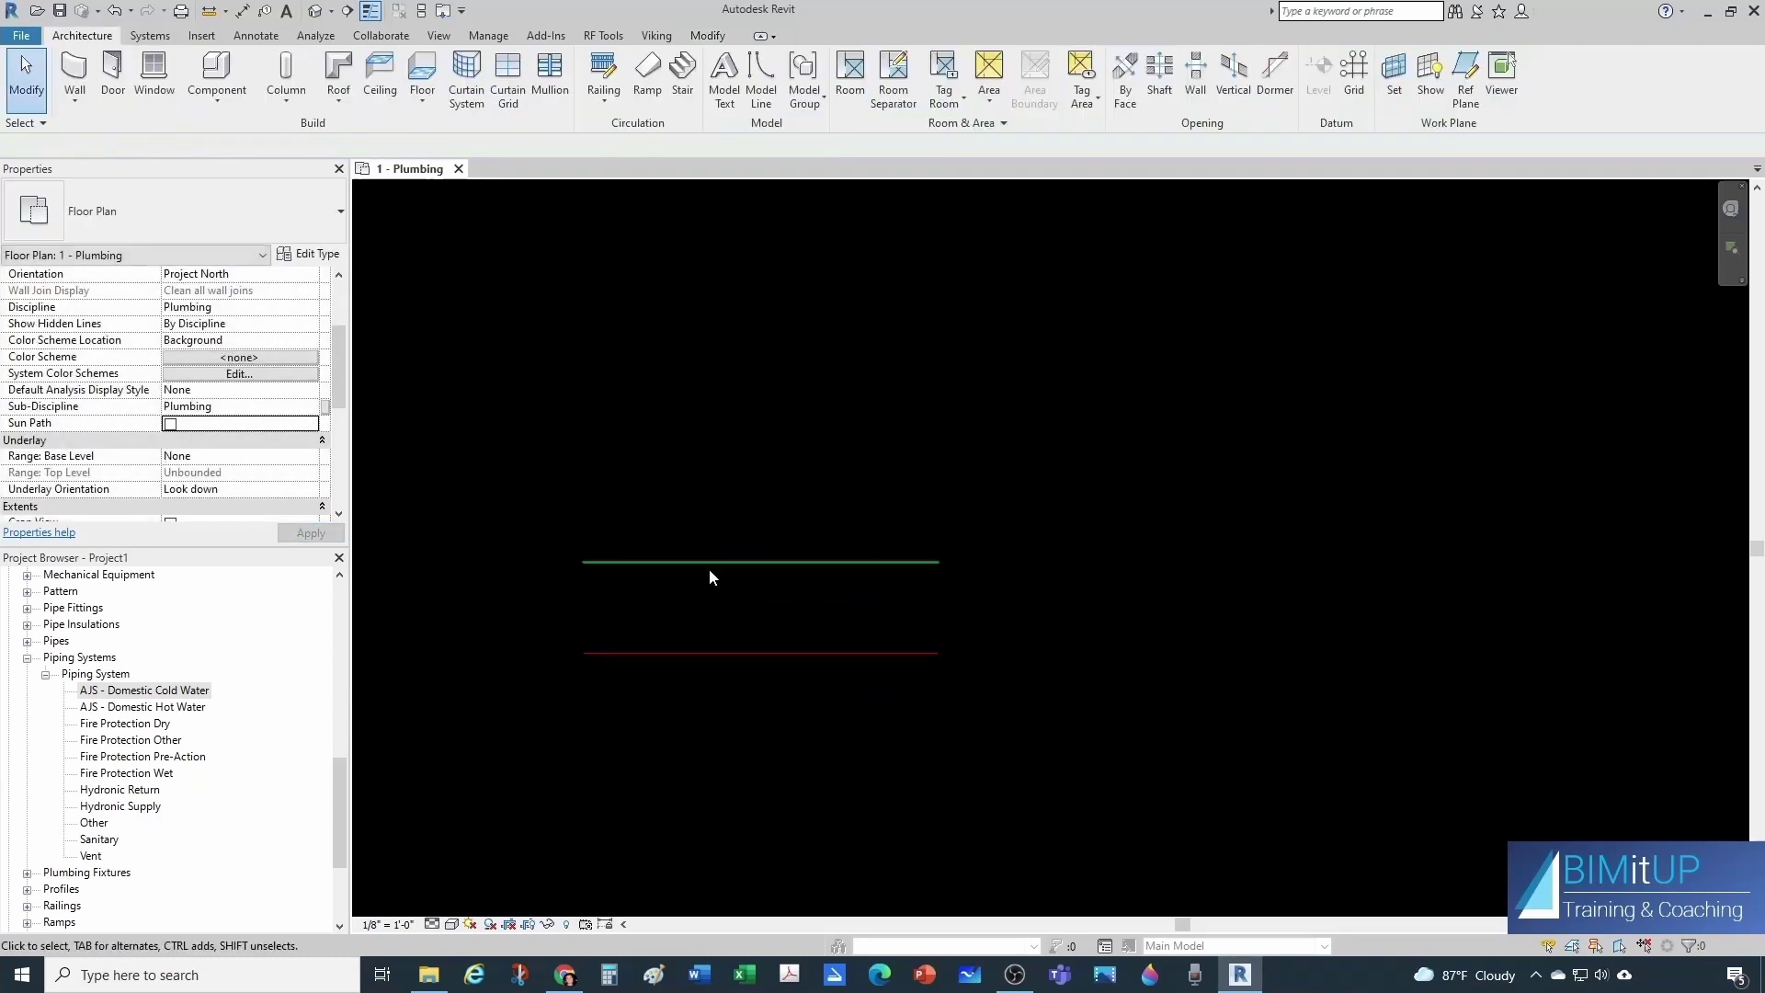
pyautogui.scroll(1, 579, 624)
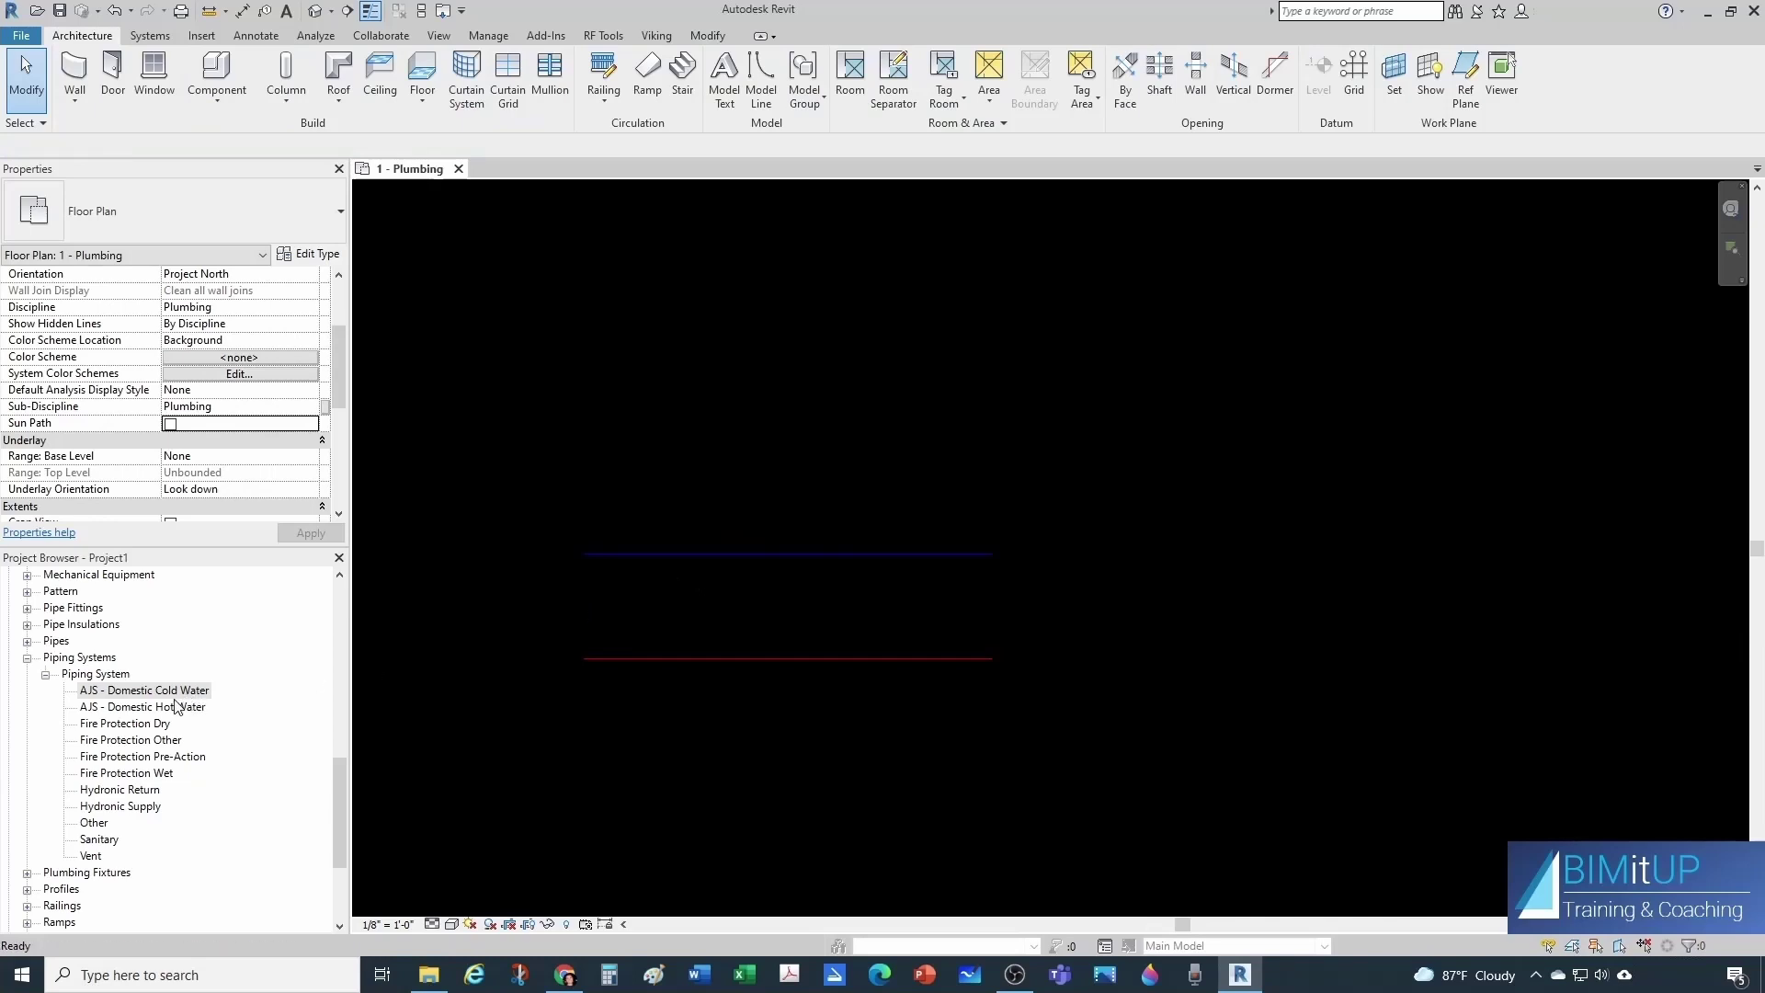
# Duplicate the AJS - Domestic Hot Water piping system type and rename the copy as AJS - Domestic Hot Water Recirc.
pyautogui.click(161, 708)
pyautogui.rightClick(161, 710)
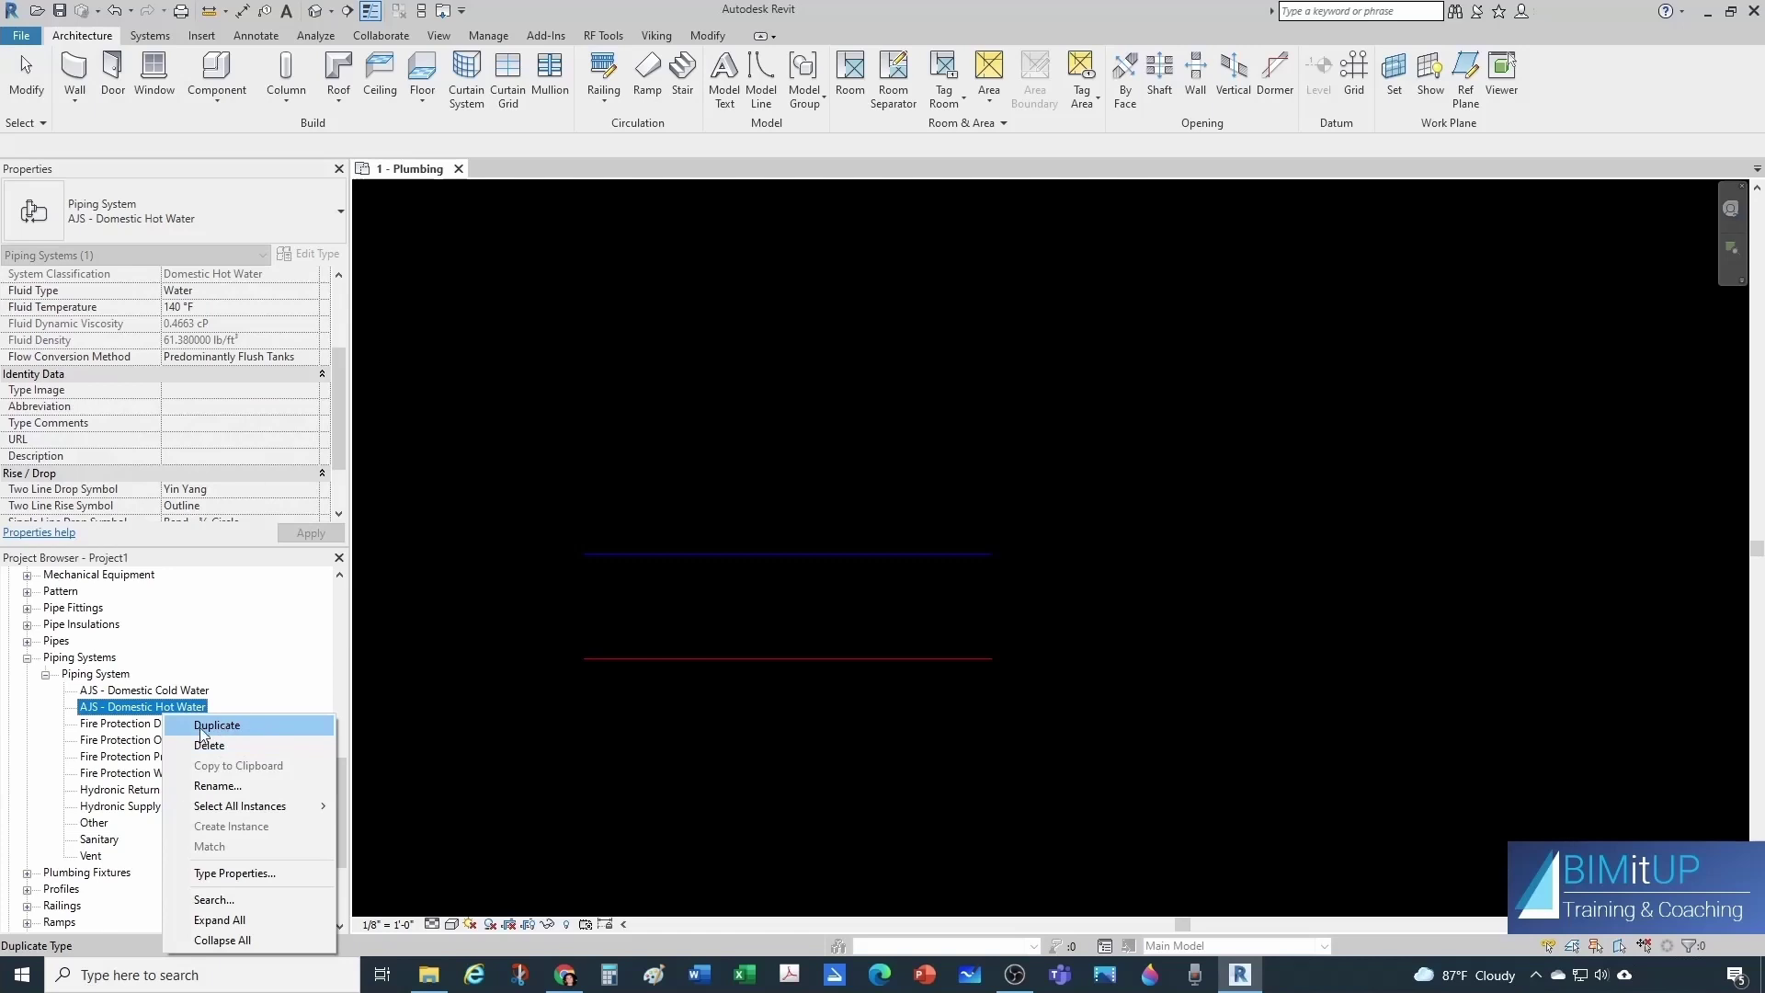
pyautogui.click(203, 728)
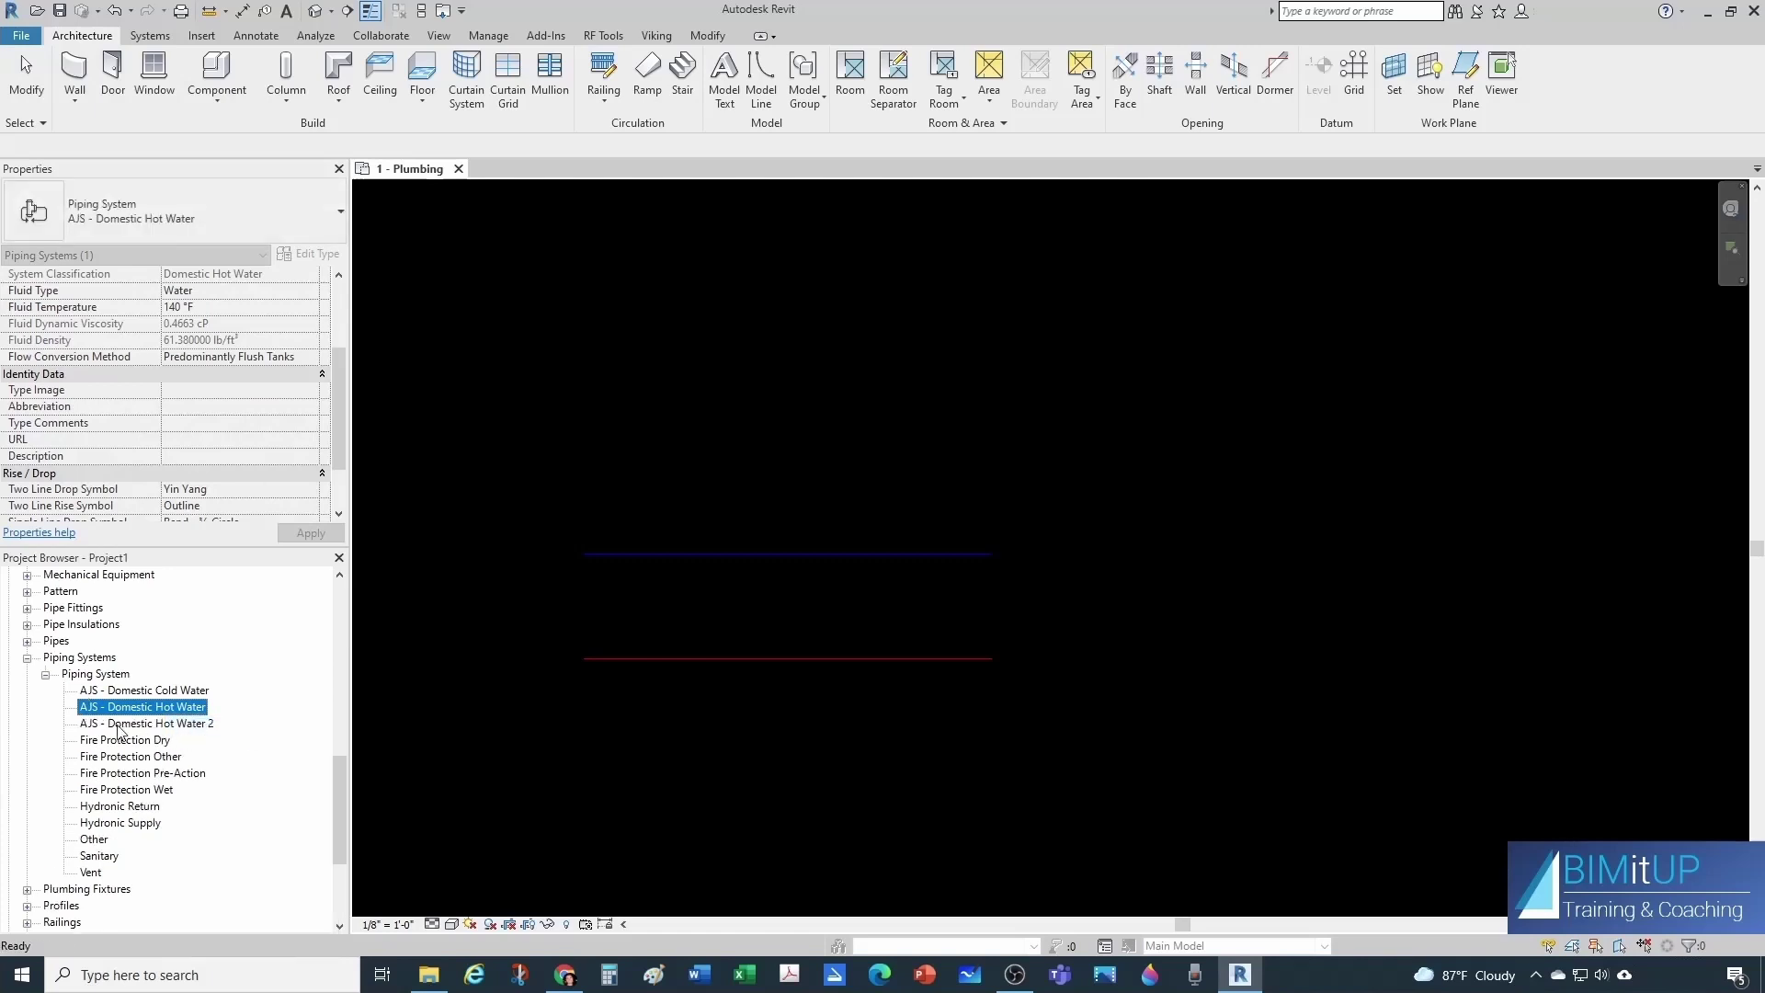
pyautogui.rightClick(117, 731)
pyautogui.click(166, 557)
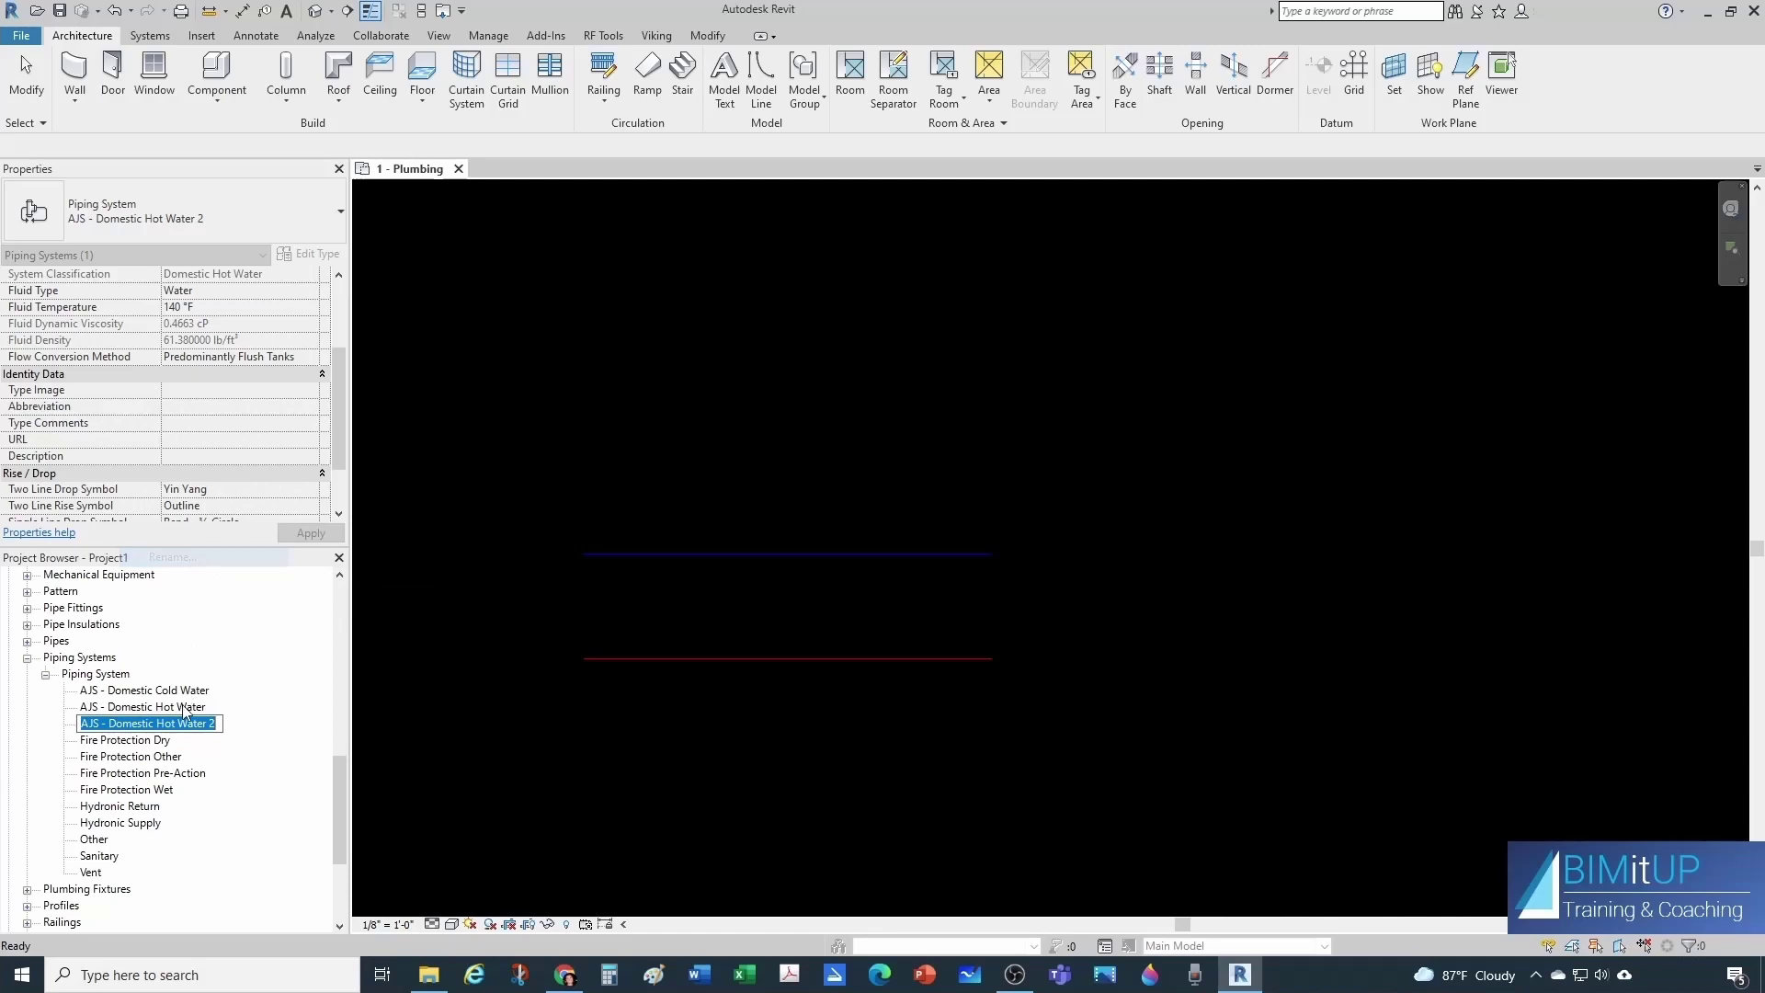
pyautogui.click(132, 725)
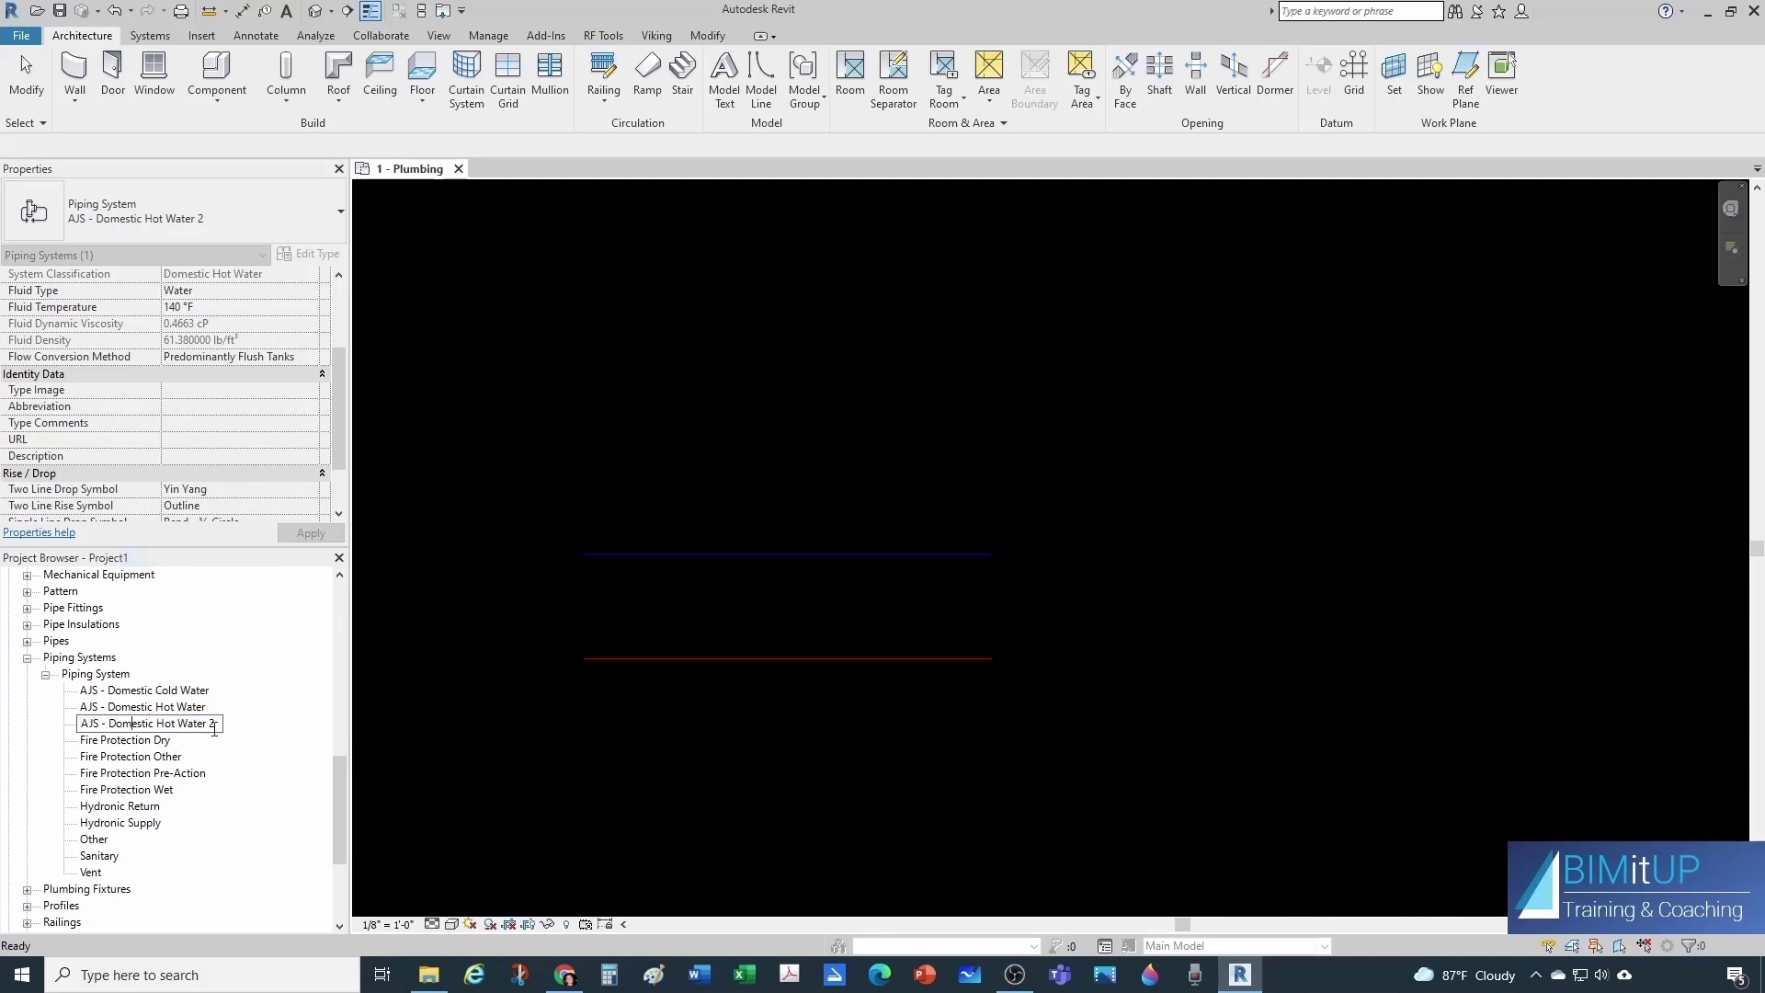
pyautogui.write('Recirc')
pyautogui.press('Return')
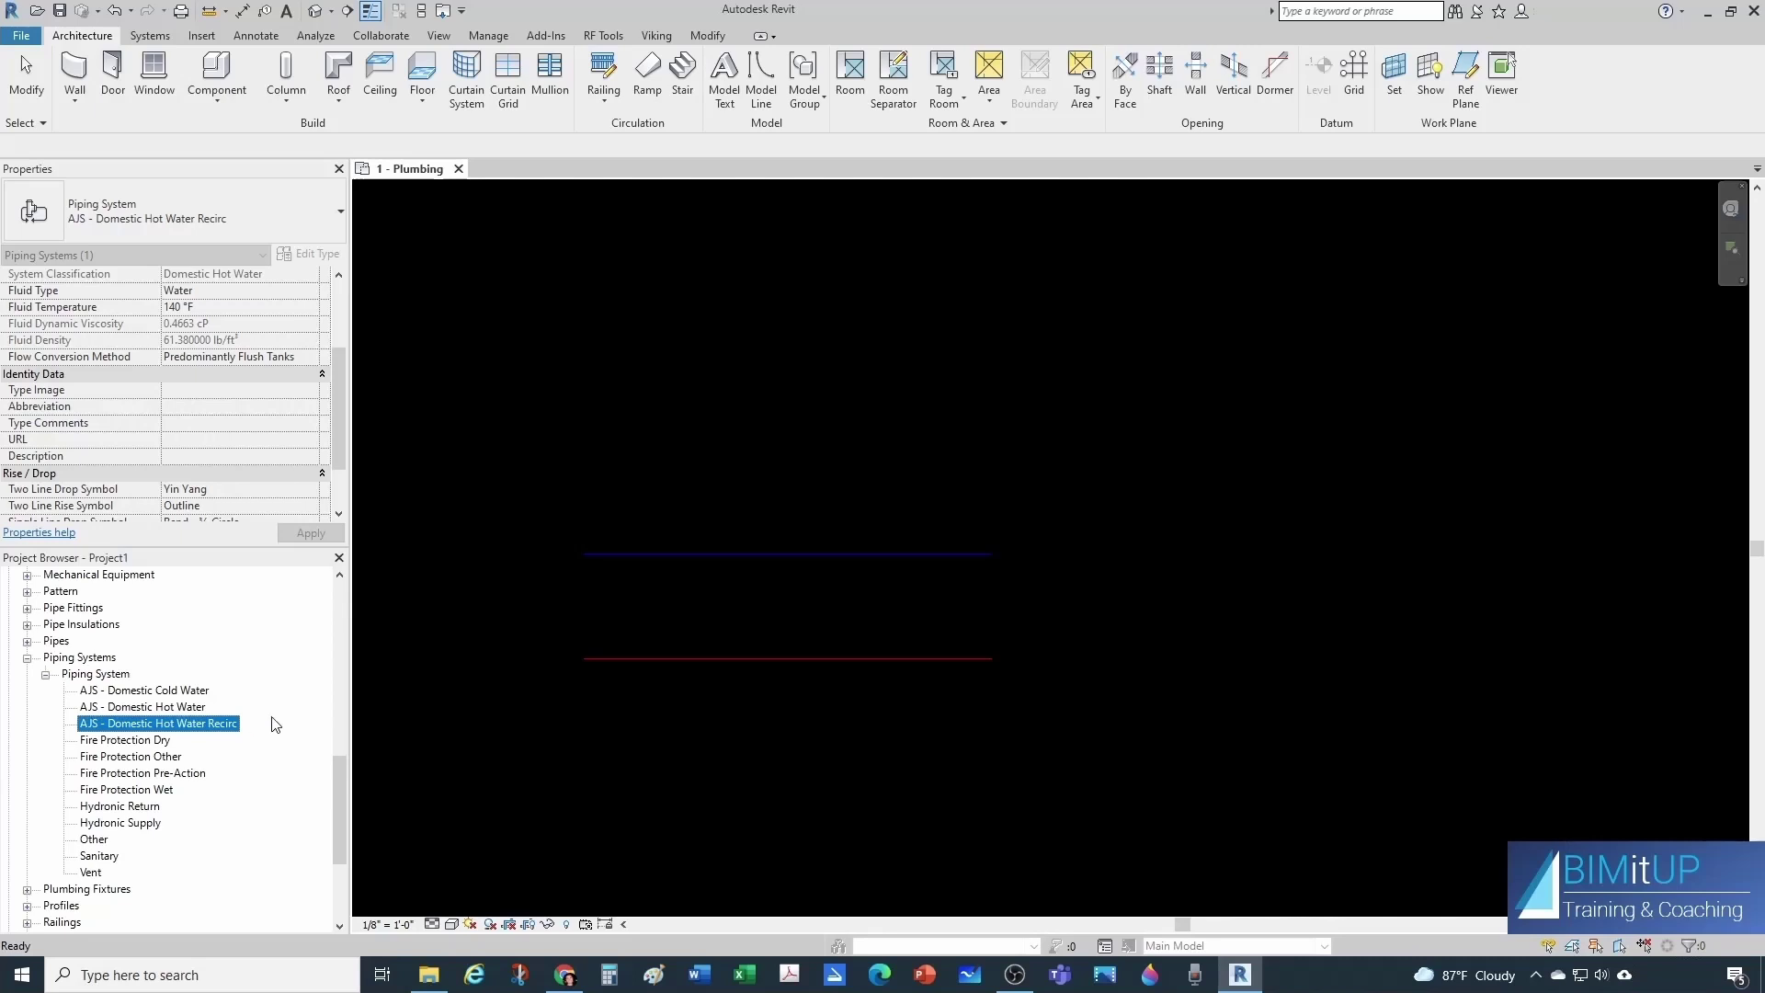
# Draw a third parallel 6-inch pipe of matching length below the hot water pipe with system type AJS - Domestic Hot Water Recirc.
pyautogui.press('p')
pyautogui.press('i')
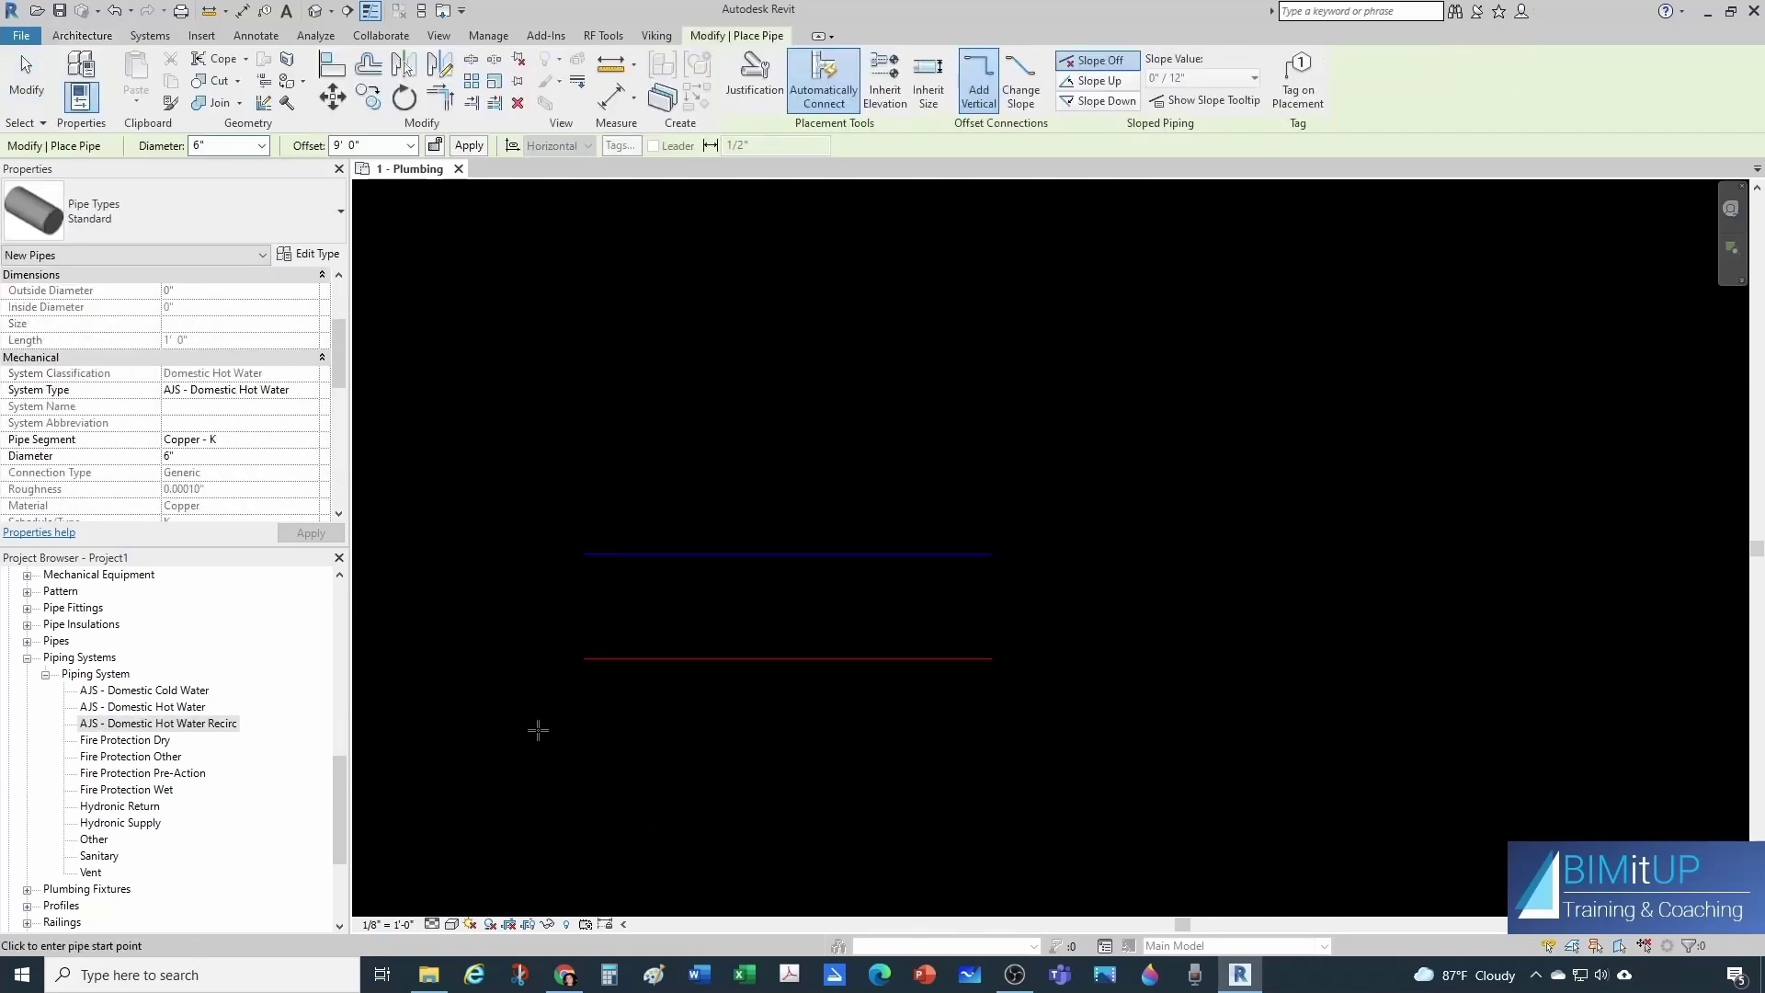
pyautogui.click(313, 392)
pyautogui.click(311, 390)
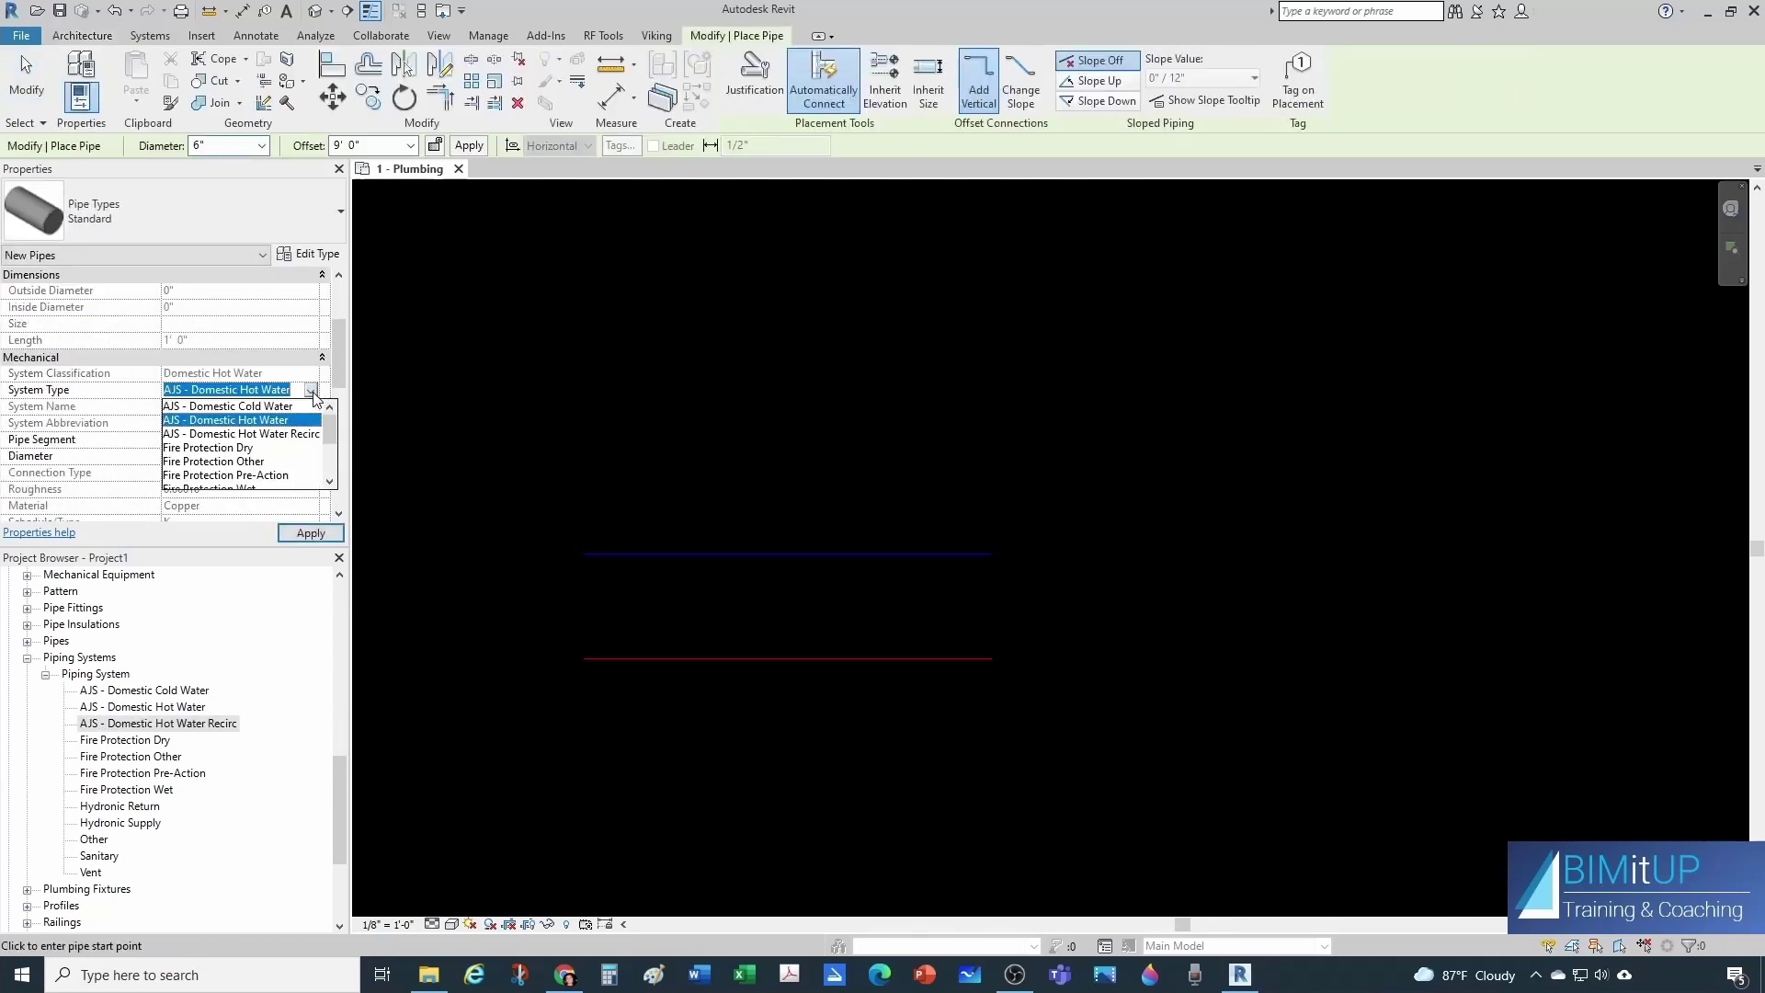
pyautogui.click(264, 434)
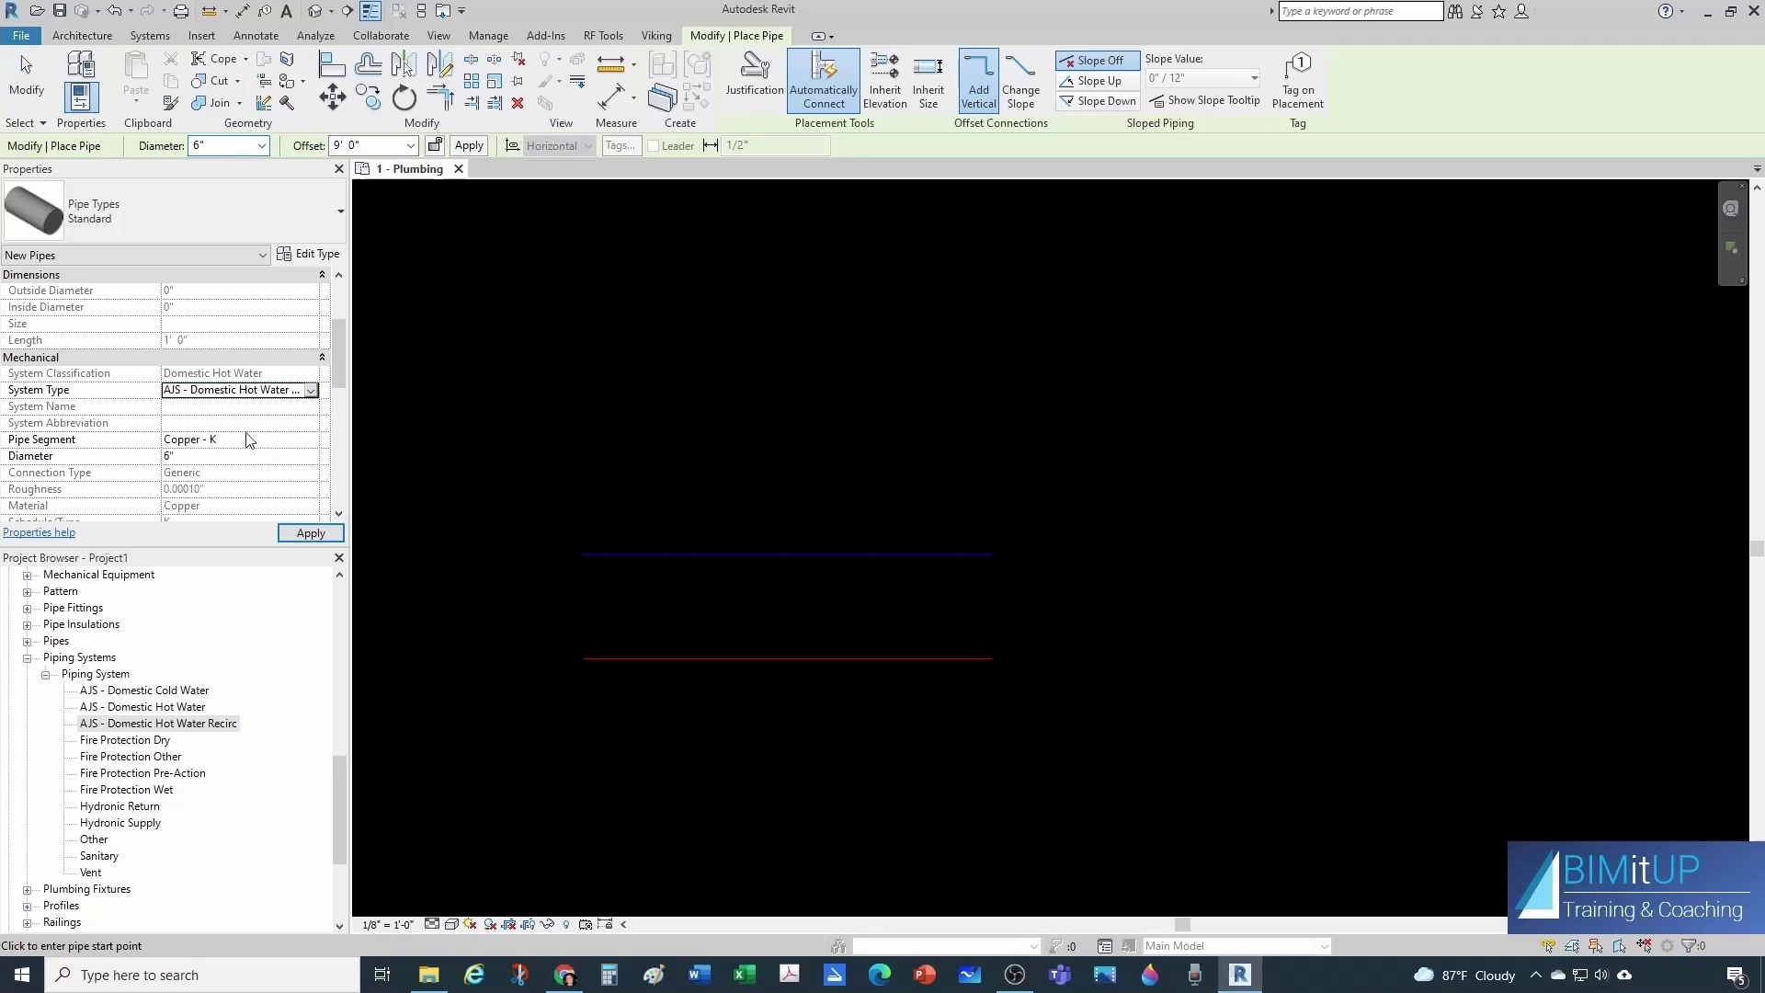
pyautogui.click(583, 752)
pyautogui.click(992, 749)
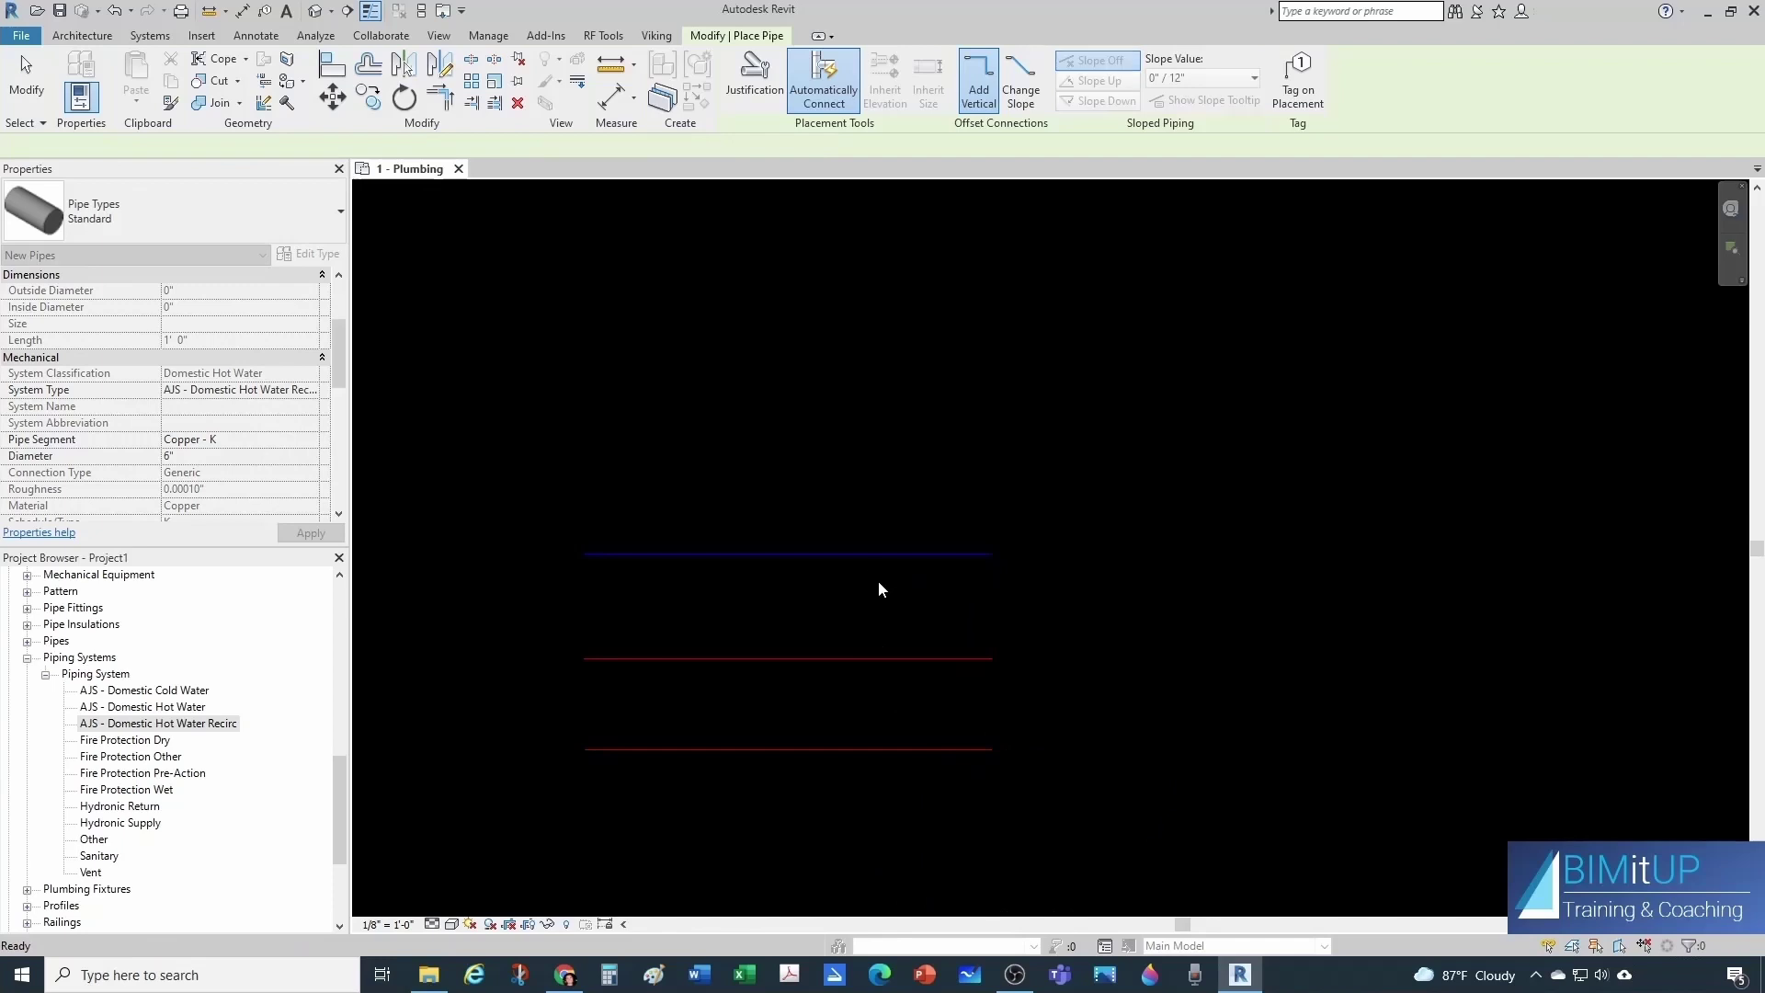
pyautogui.press('Escape')
pyautogui.press('Escape')
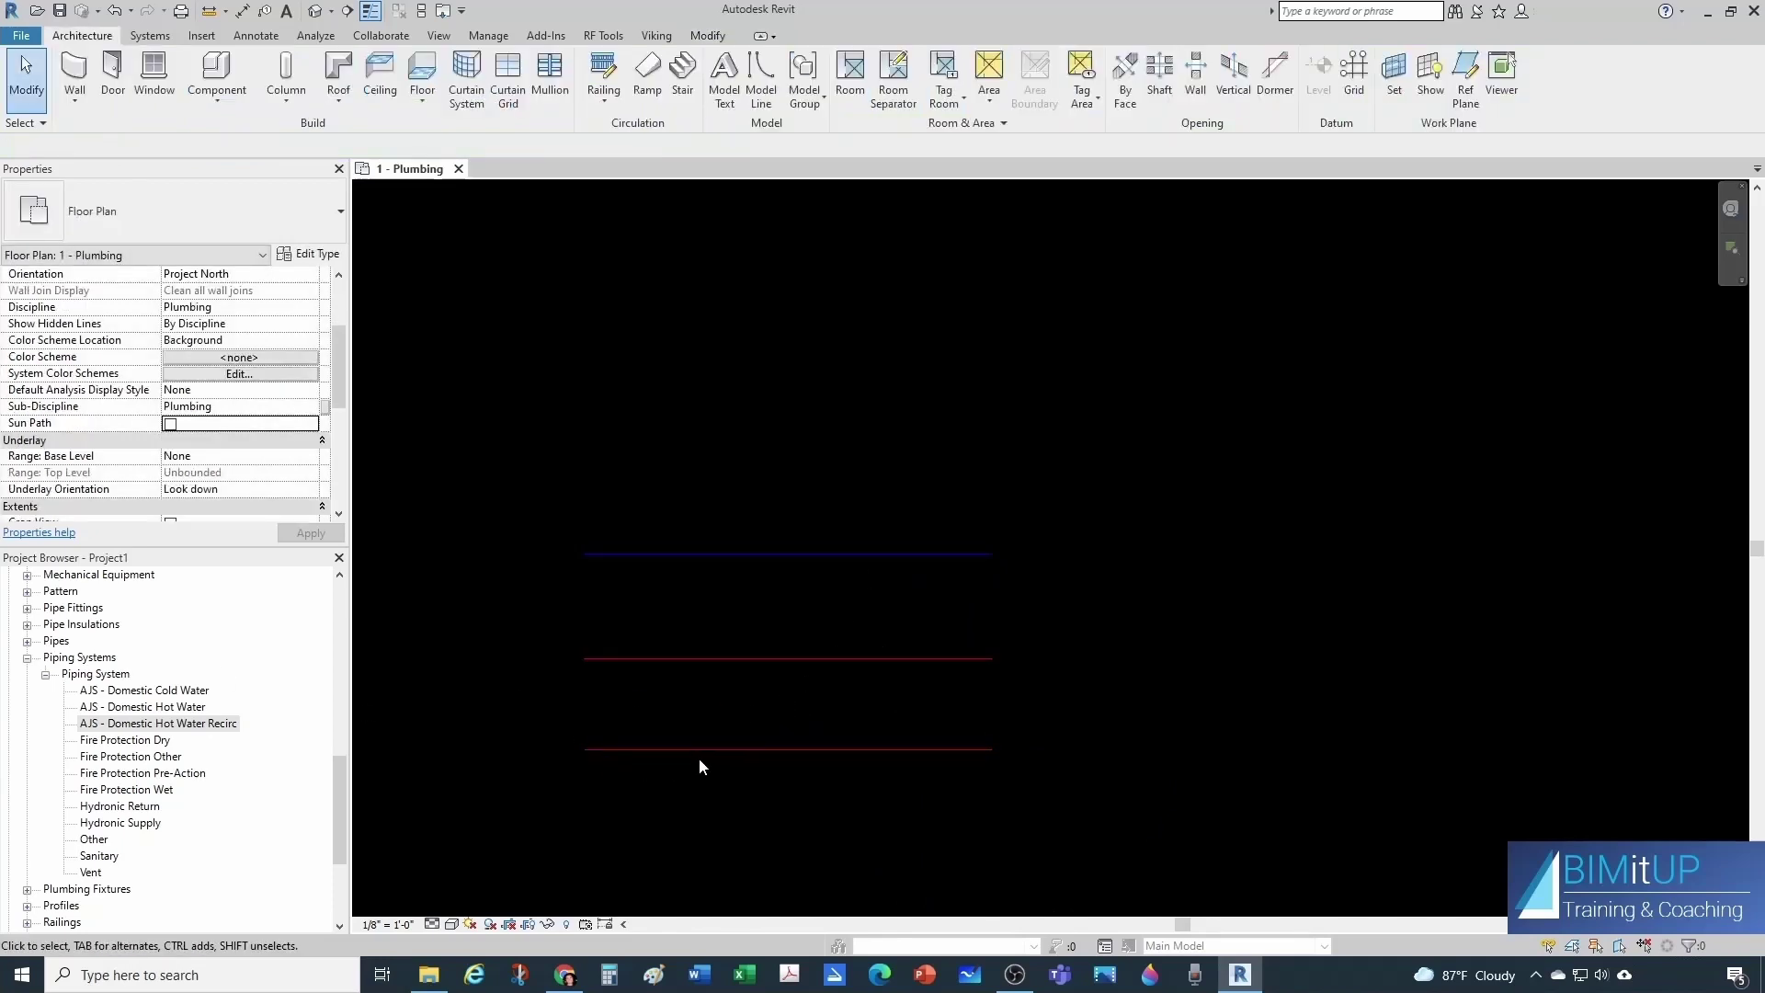
pyautogui.rightClick(204, 728)
pyautogui.click(276, 634)
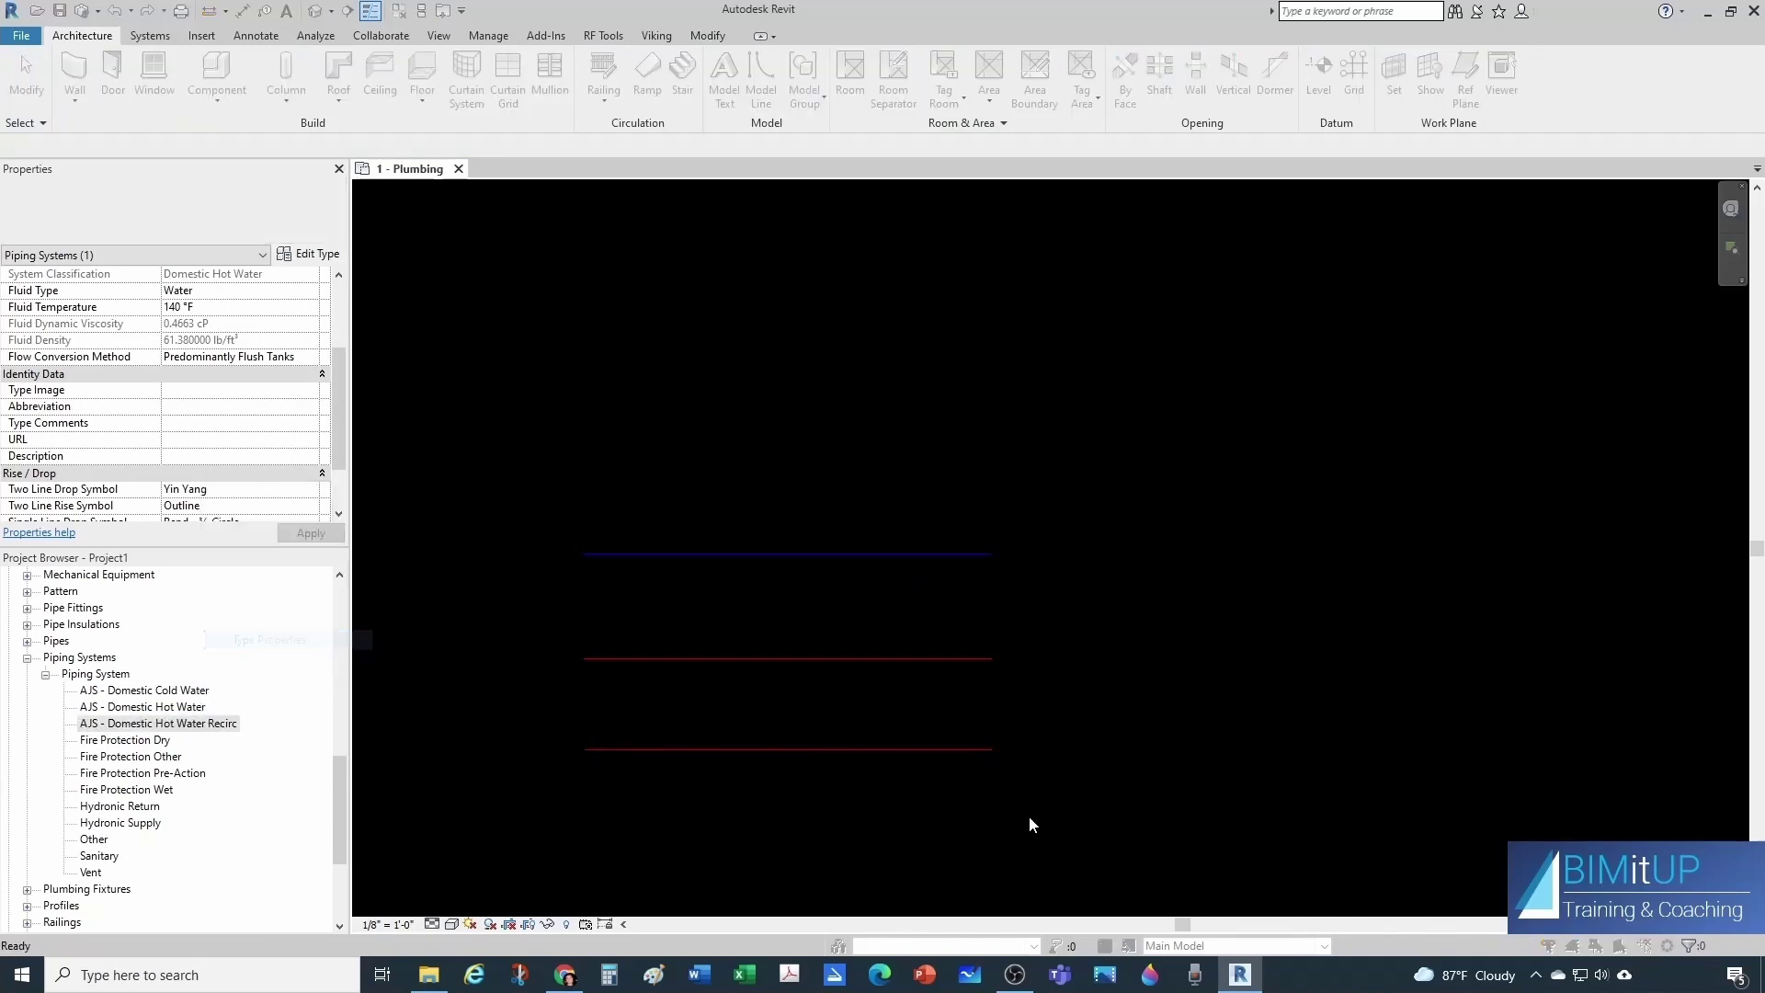
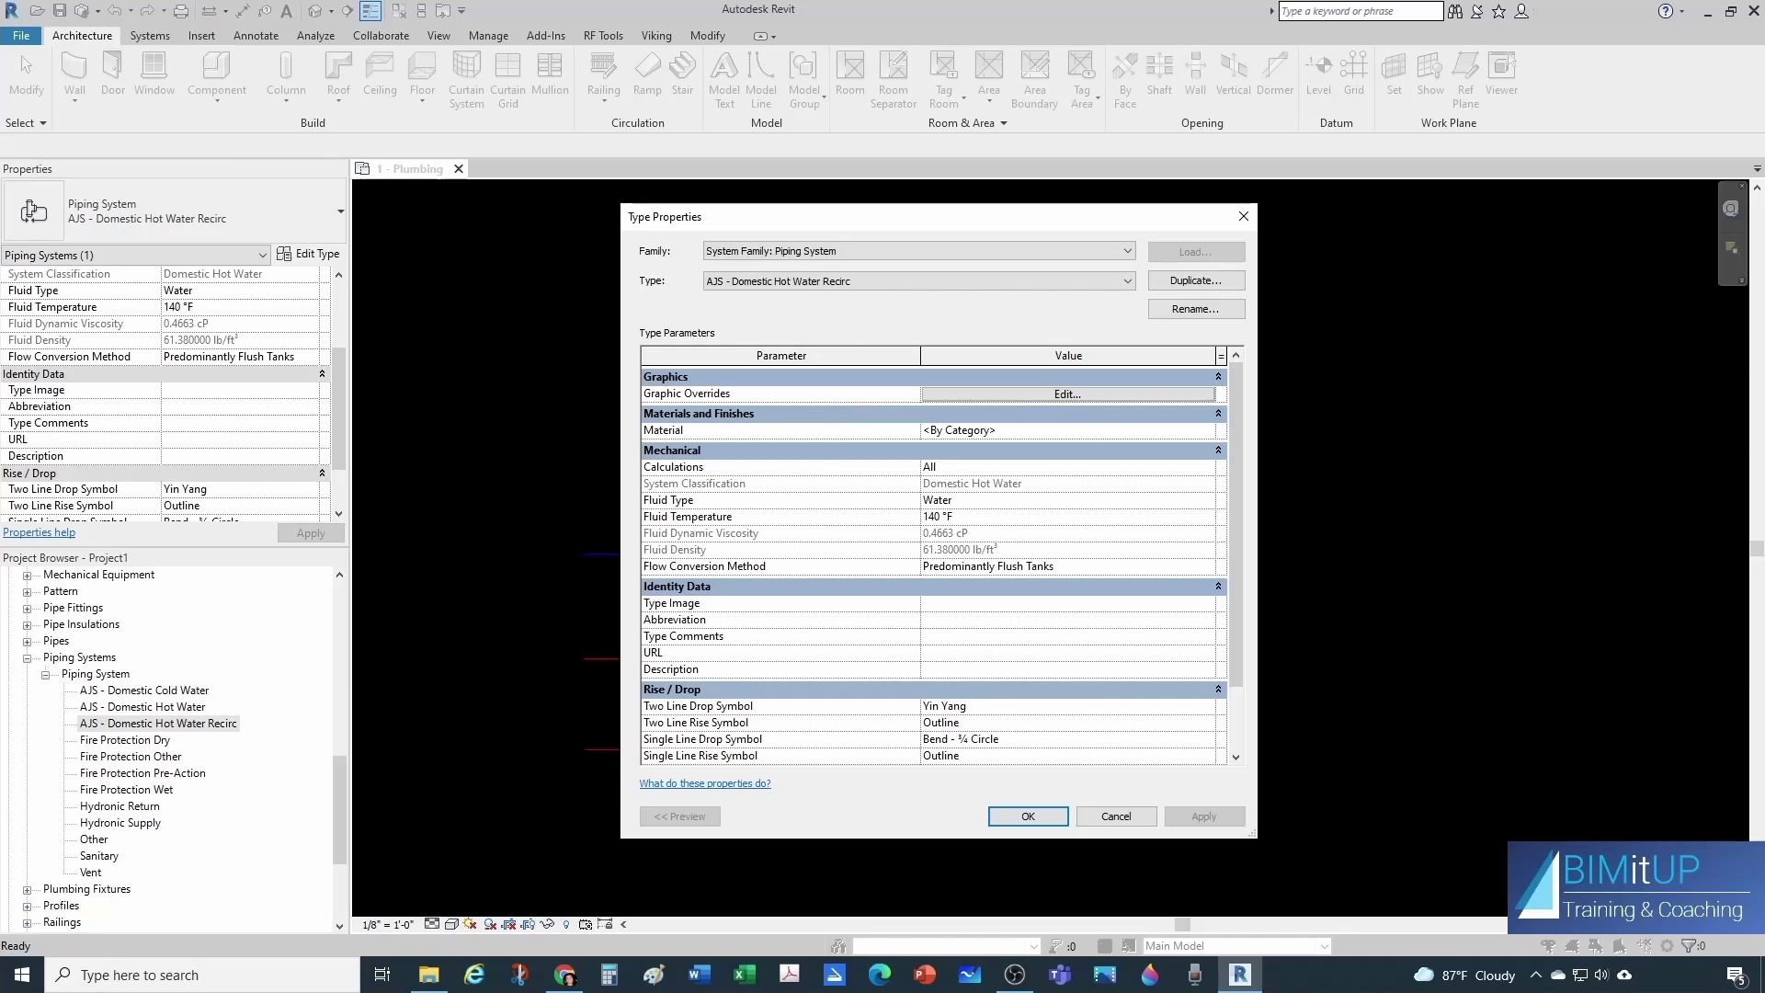
pyautogui.hotkey('alt', 'Tab')
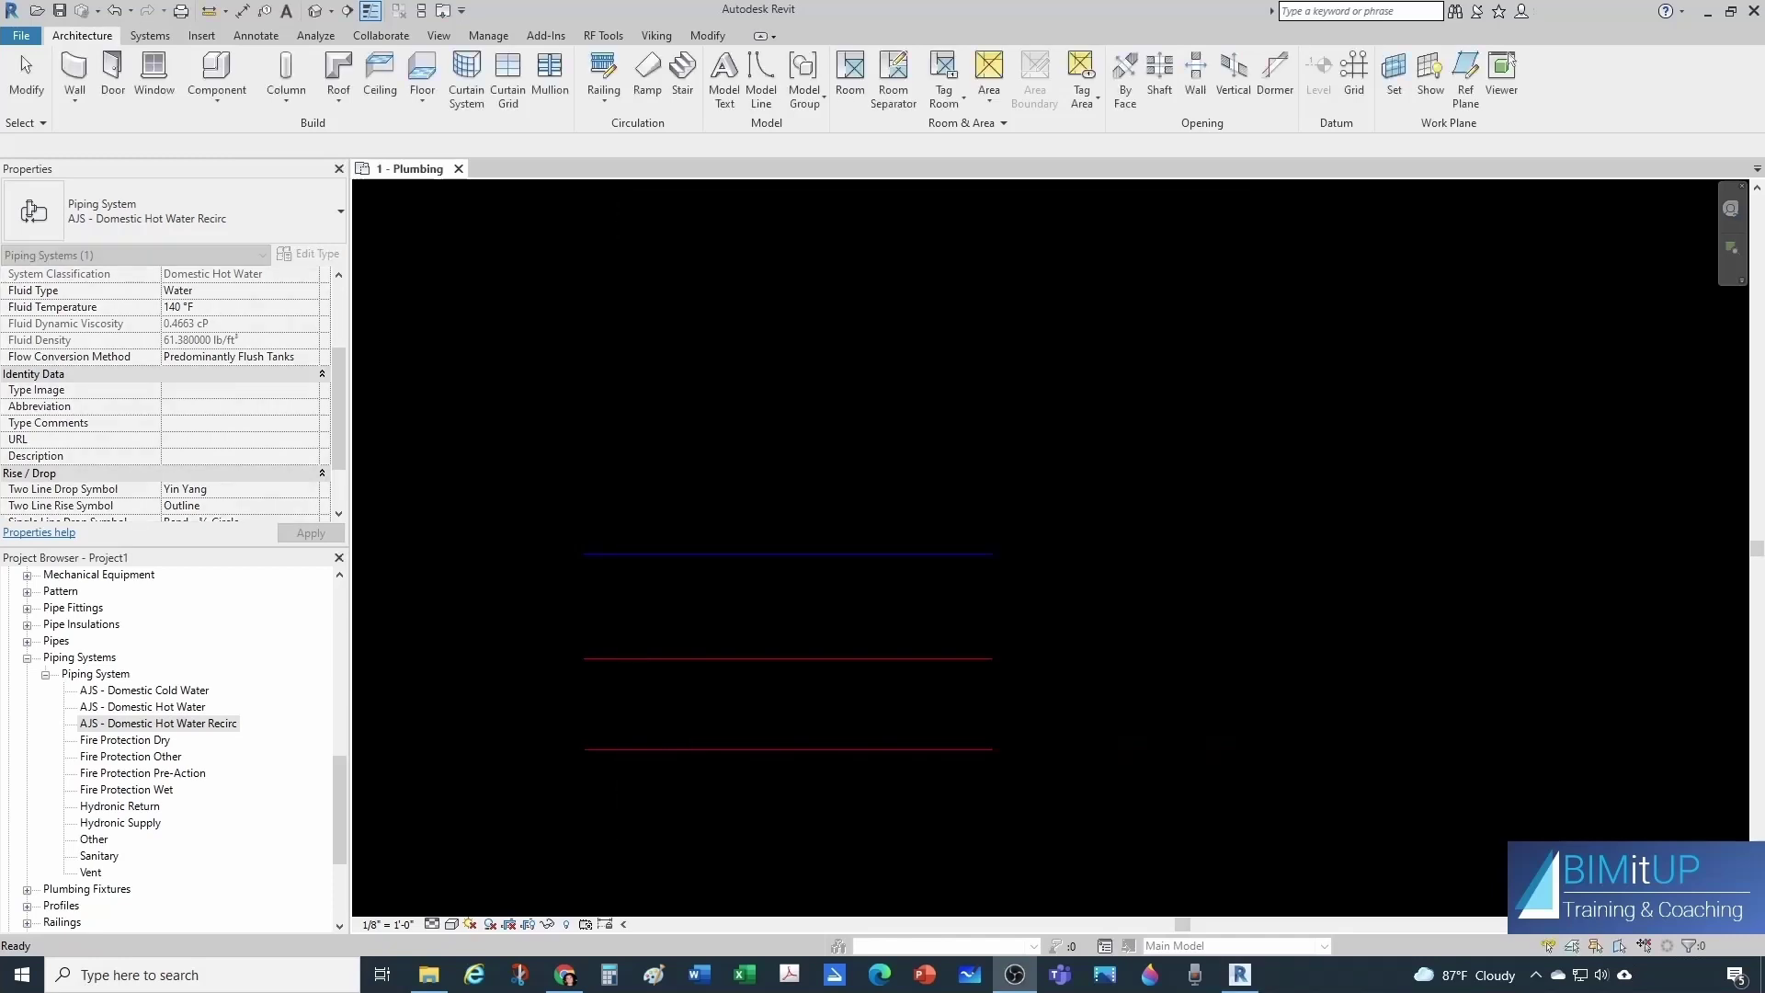
pyautogui.click(1068, 531)
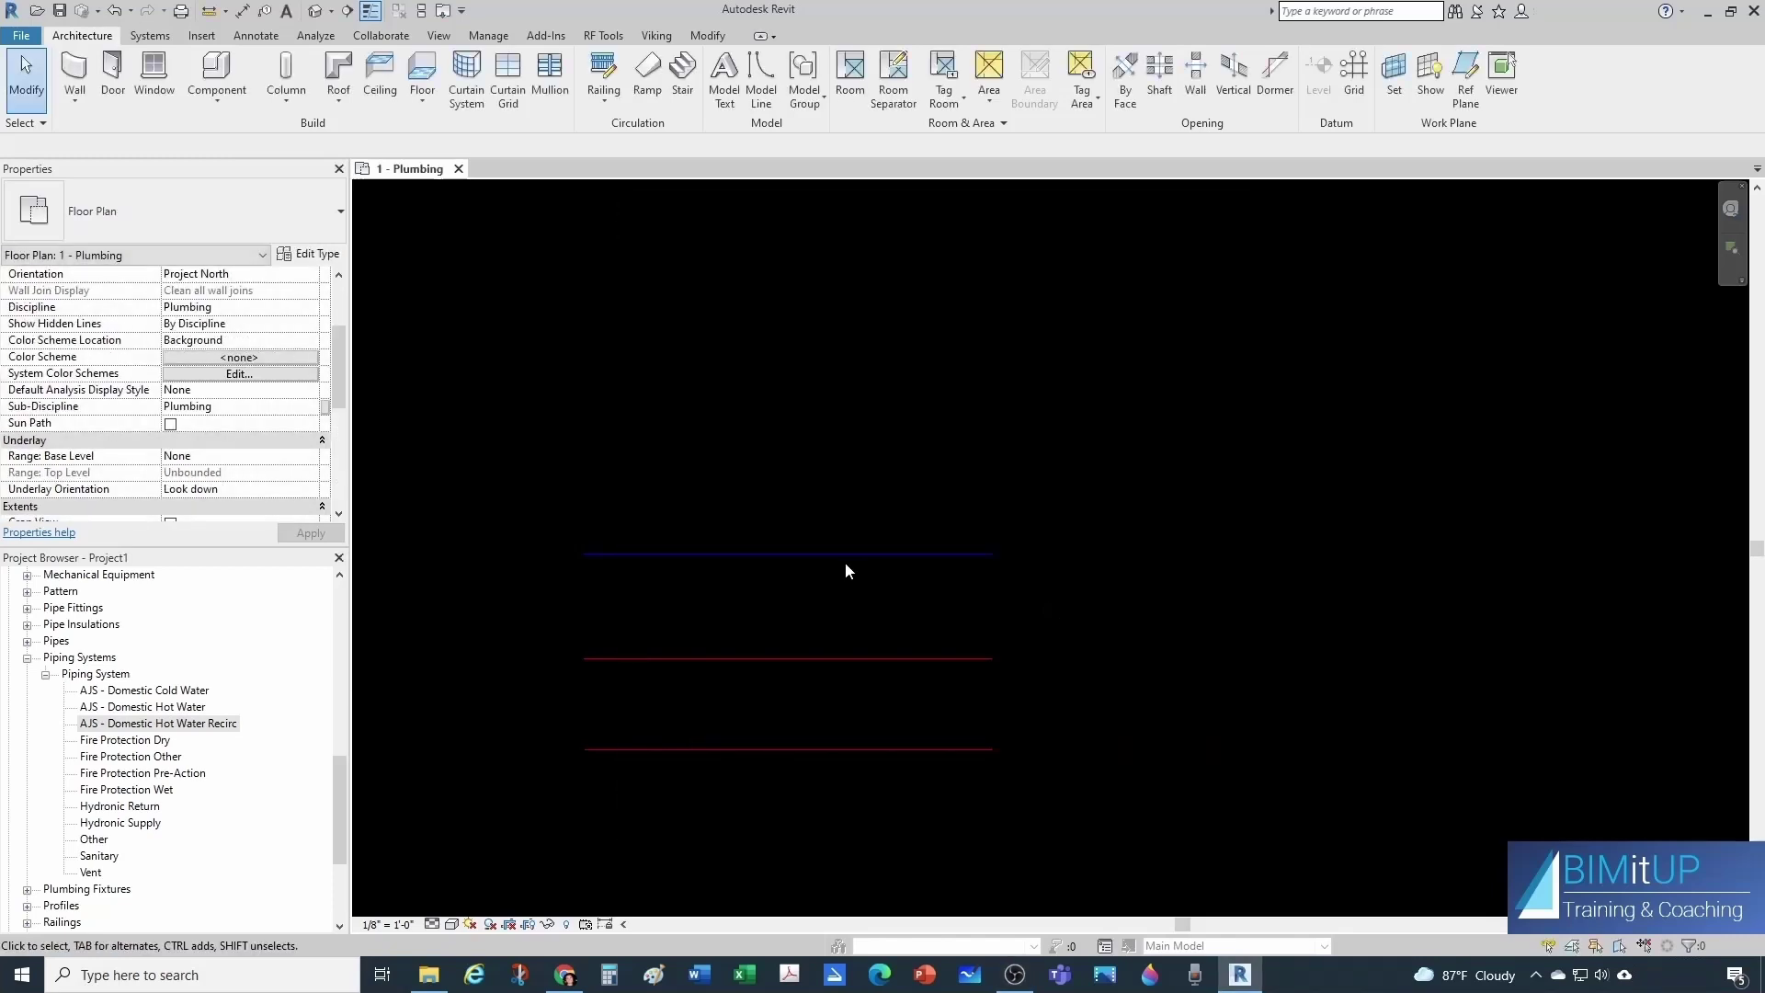
# Override the line pattern of the AJS - Domestic Cold Water piping system type with Center 3/8".
pyautogui.click(154, 692)
pyautogui.rightClick(152, 691)
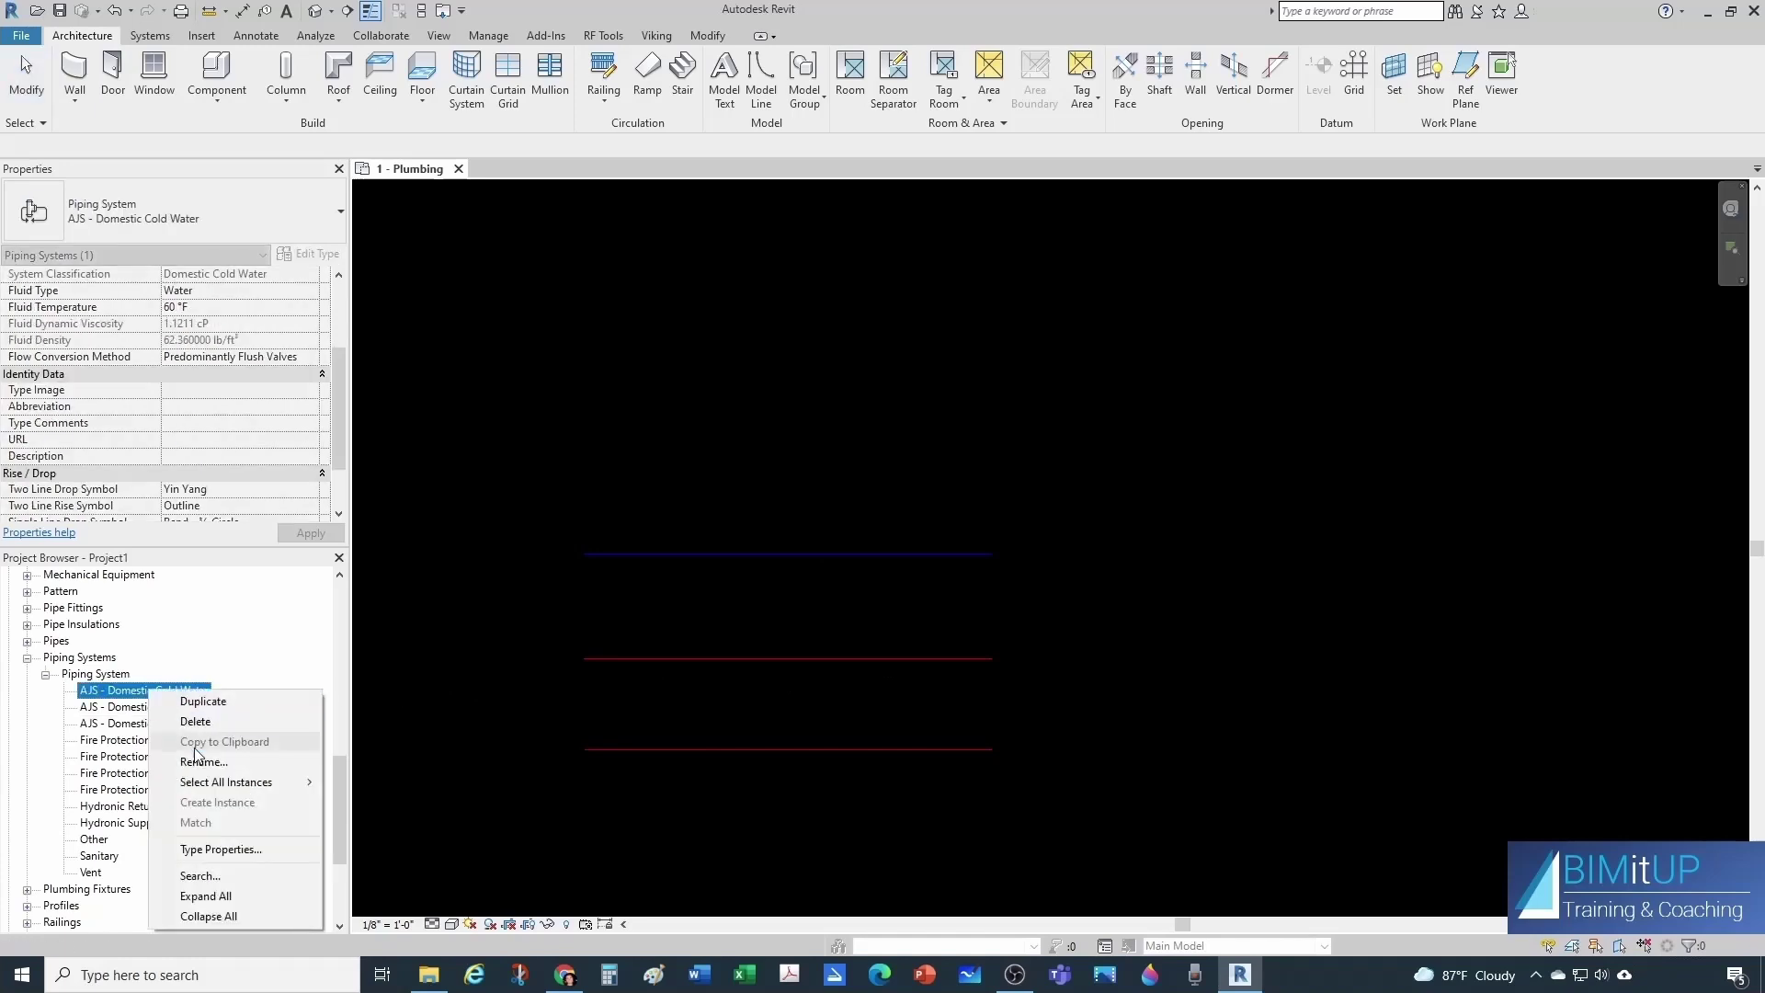
pyautogui.click(219, 848)
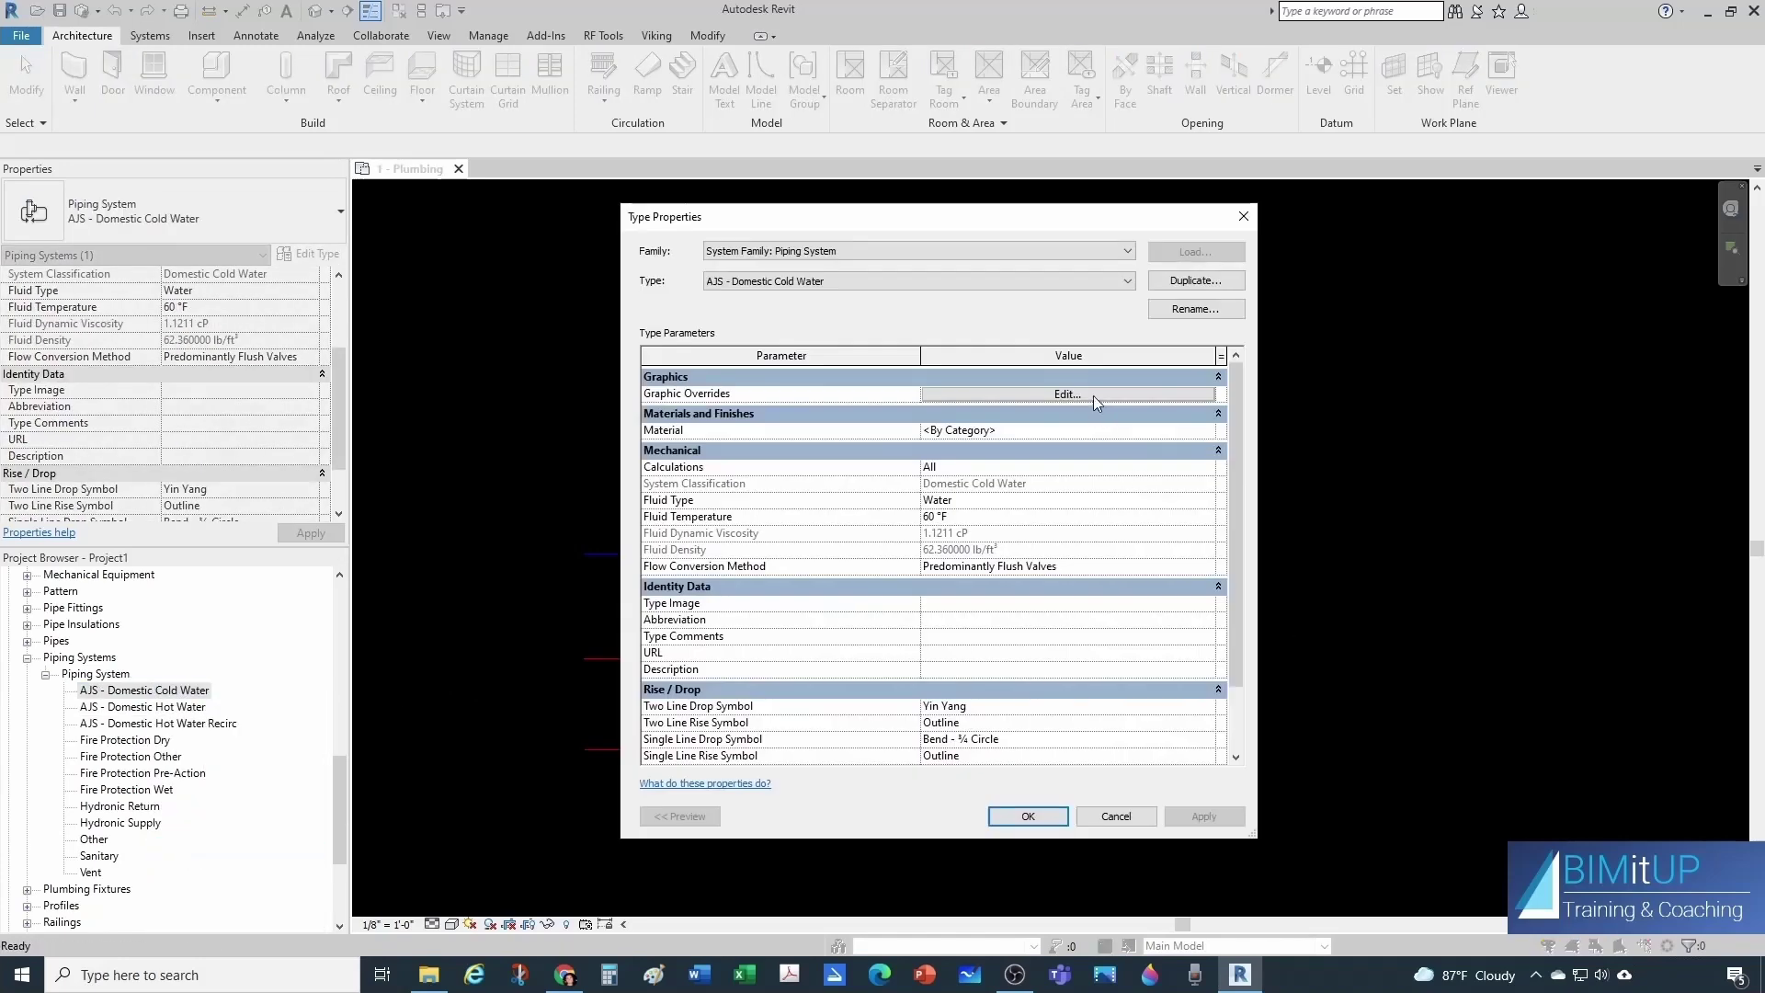
pyautogui.click(1094, 395)
pyautogui.click(1045, 496)
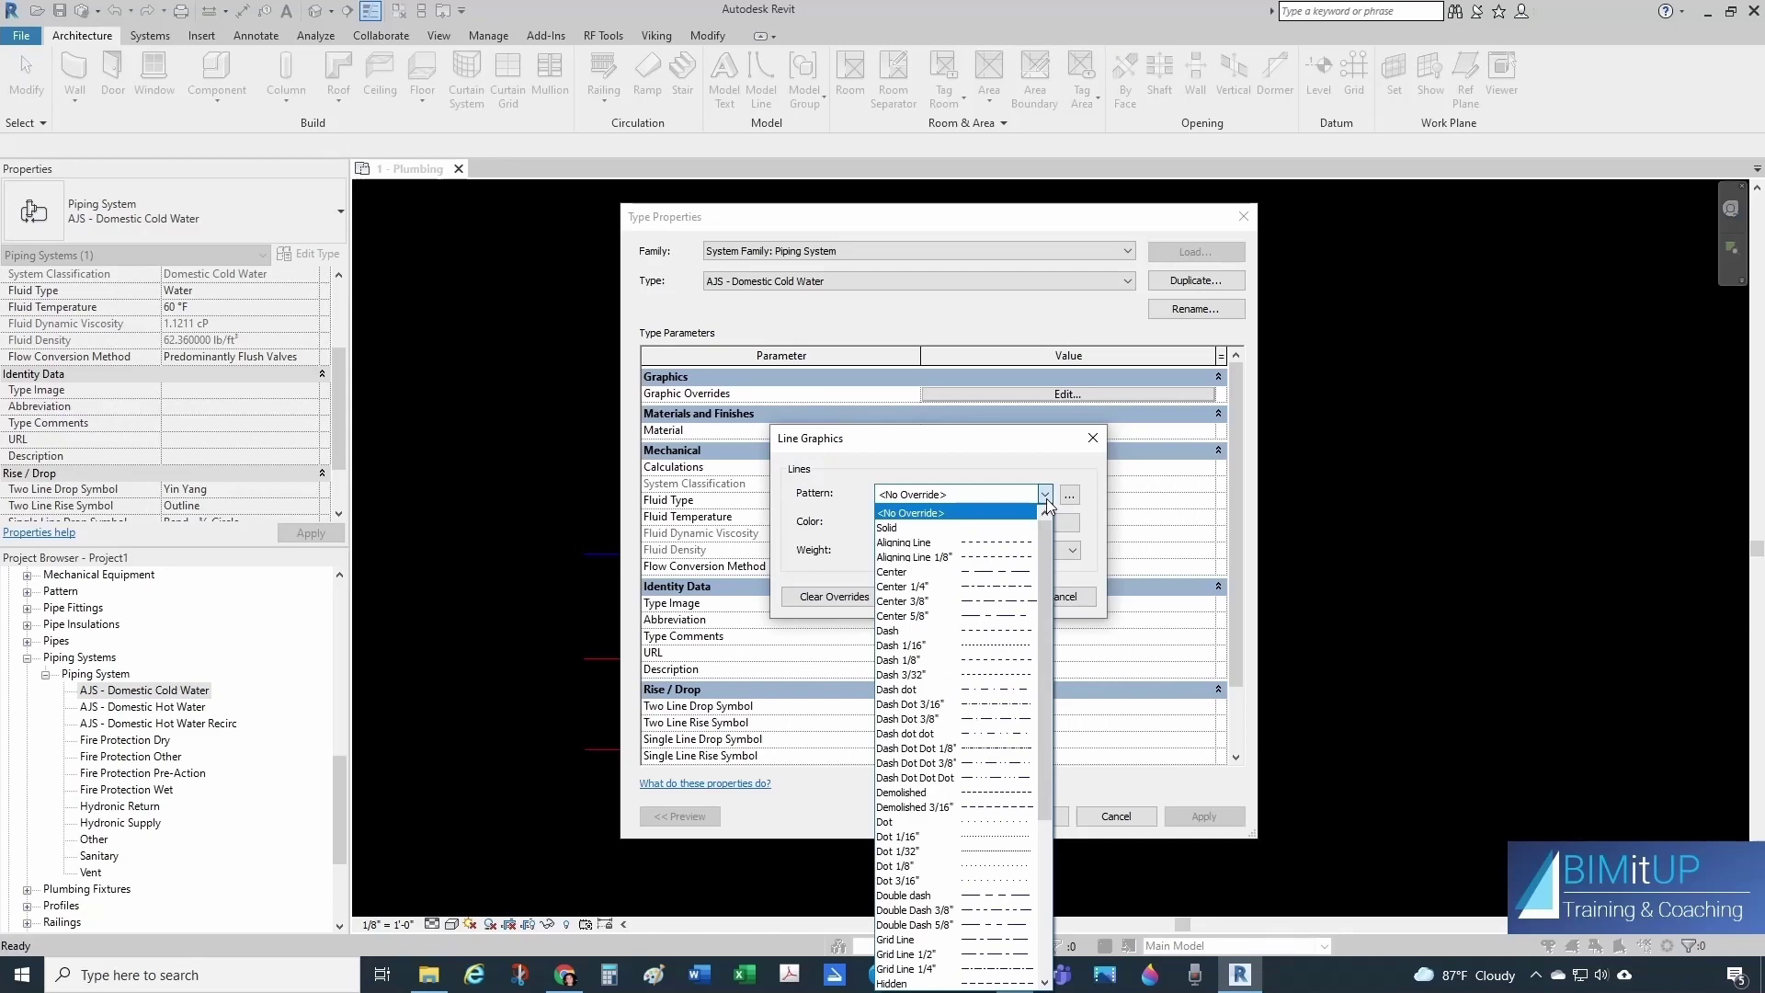
pyautogui.click(1045, 495)
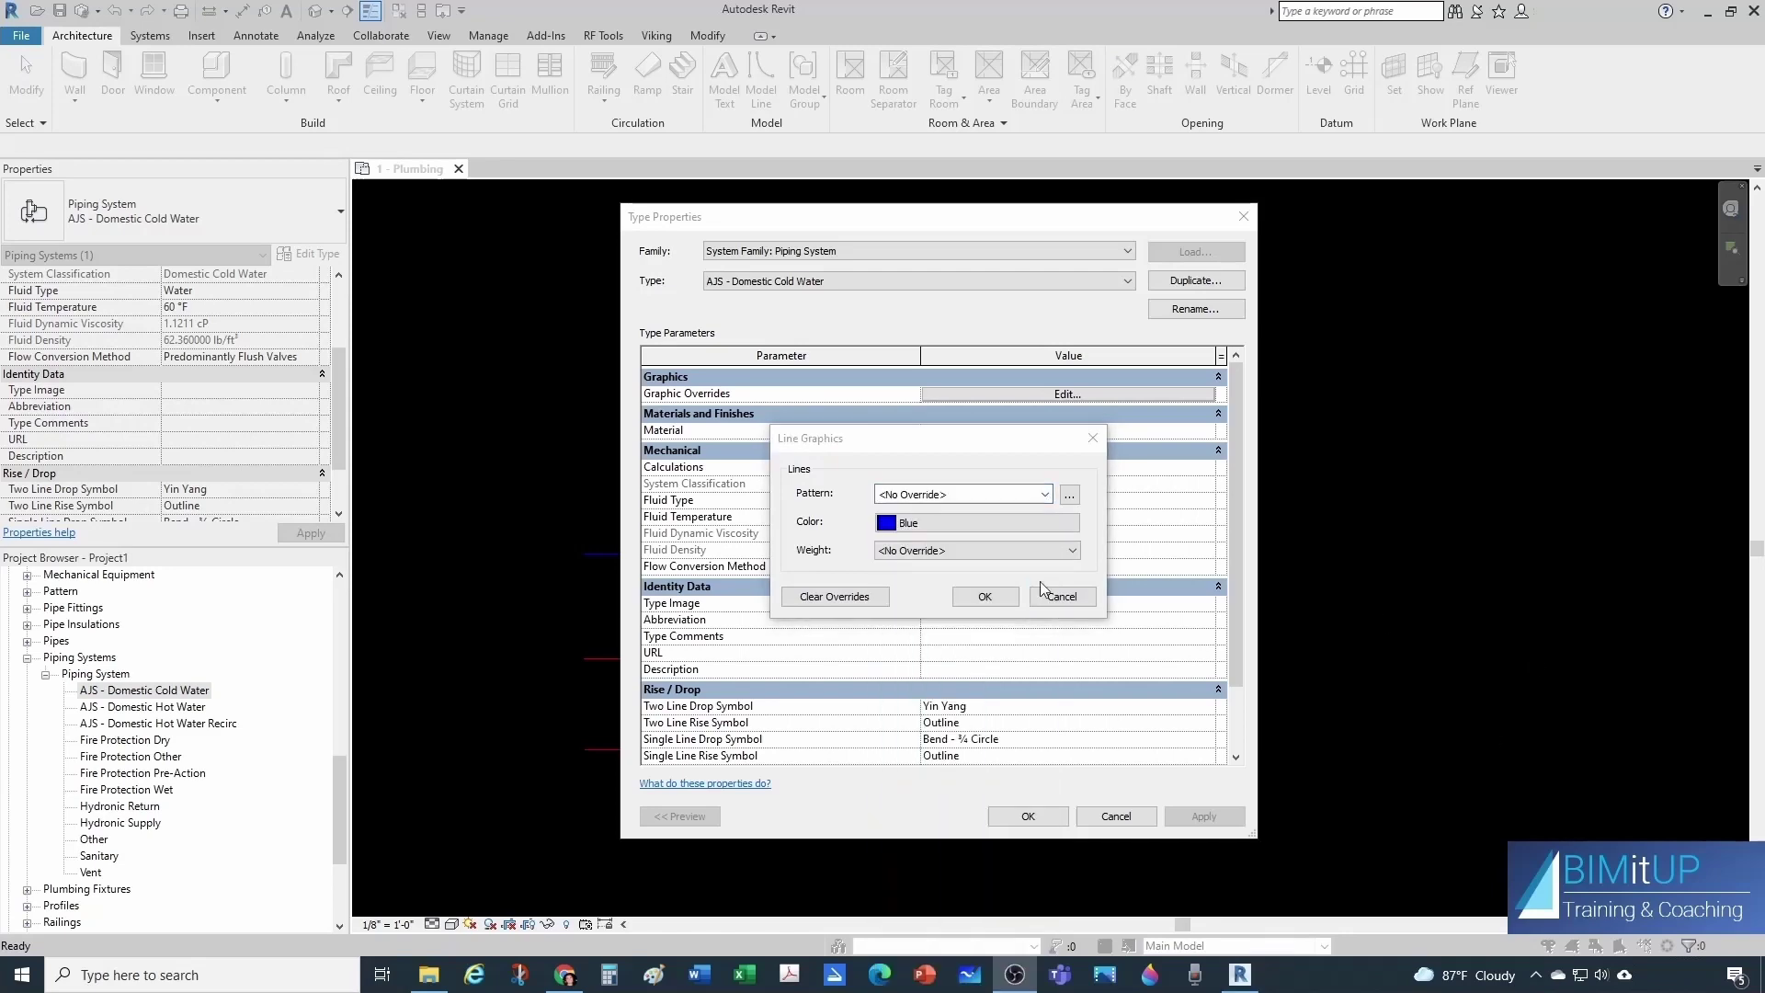
pyautogui.click(1046, 496)
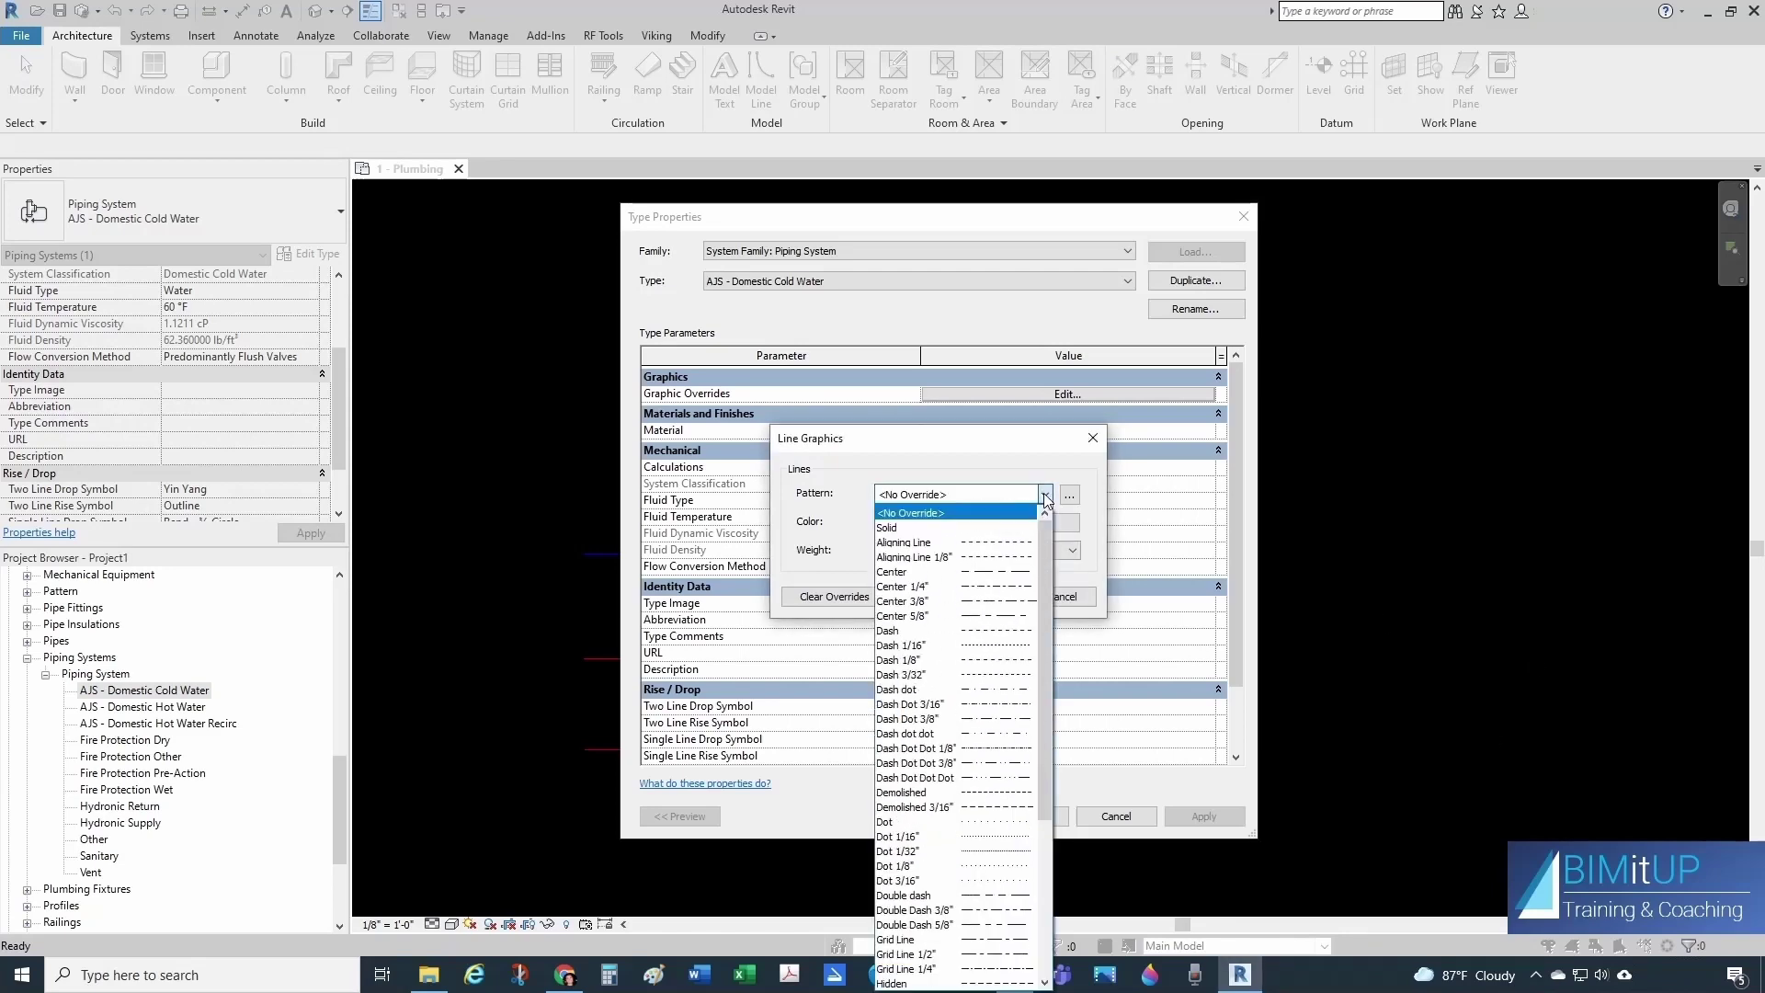
pyautogui.click(976, 607)
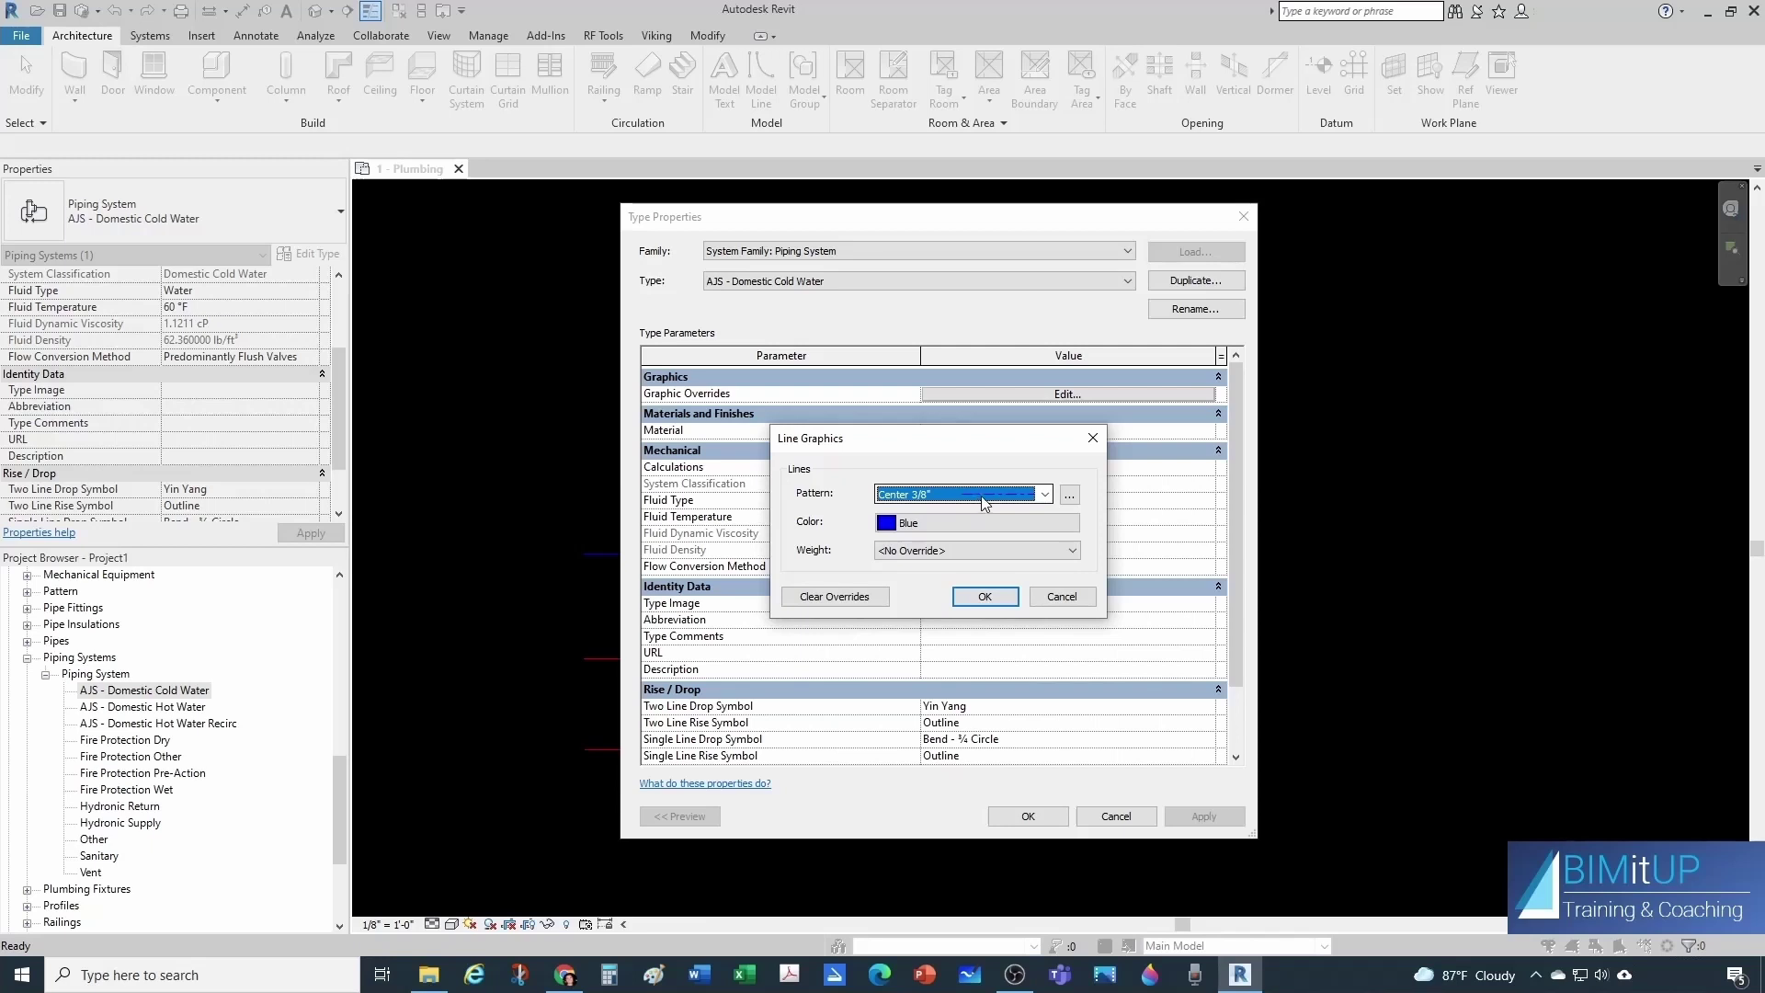
pyautogui.click(1001, 601)
pyautogui.click(1034, 814)
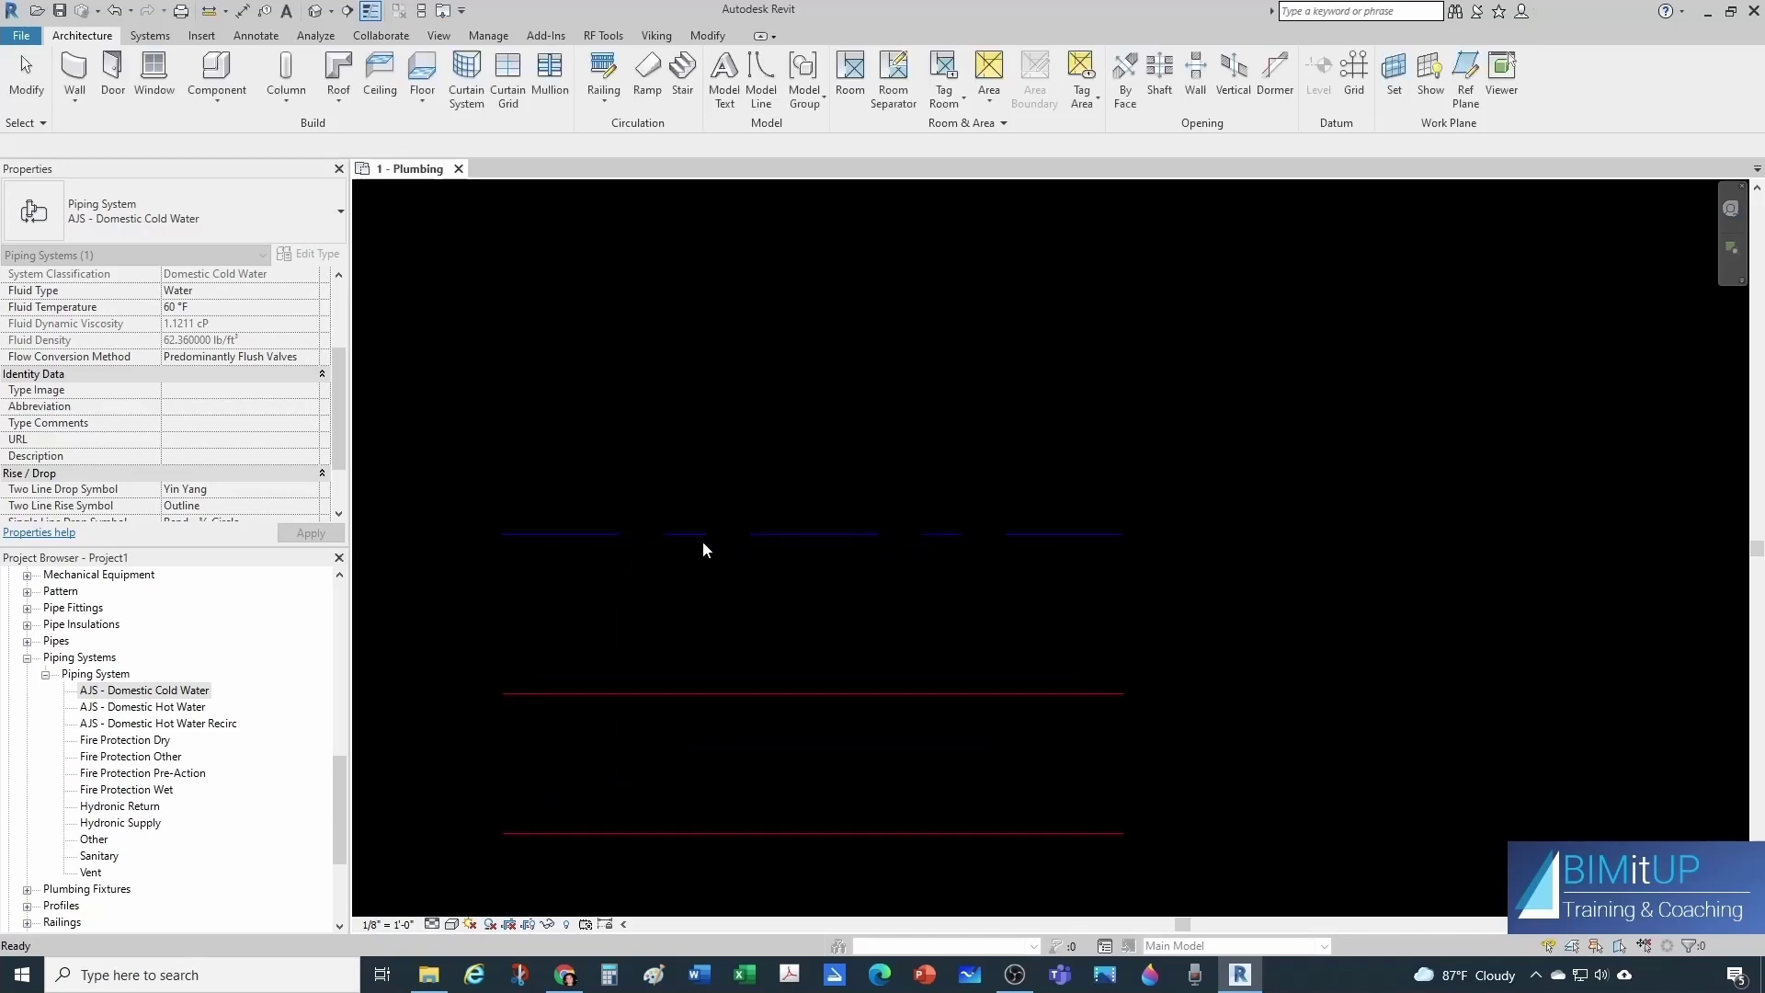
pyautogui.scroll(-2, 783, 581)
pyautogui.click(783, 581)
# Override the line pattern of the AJS - Domestic Hot Water piping system type with Double Dash 3/8".
pyautogui.rightClick(174, 710)
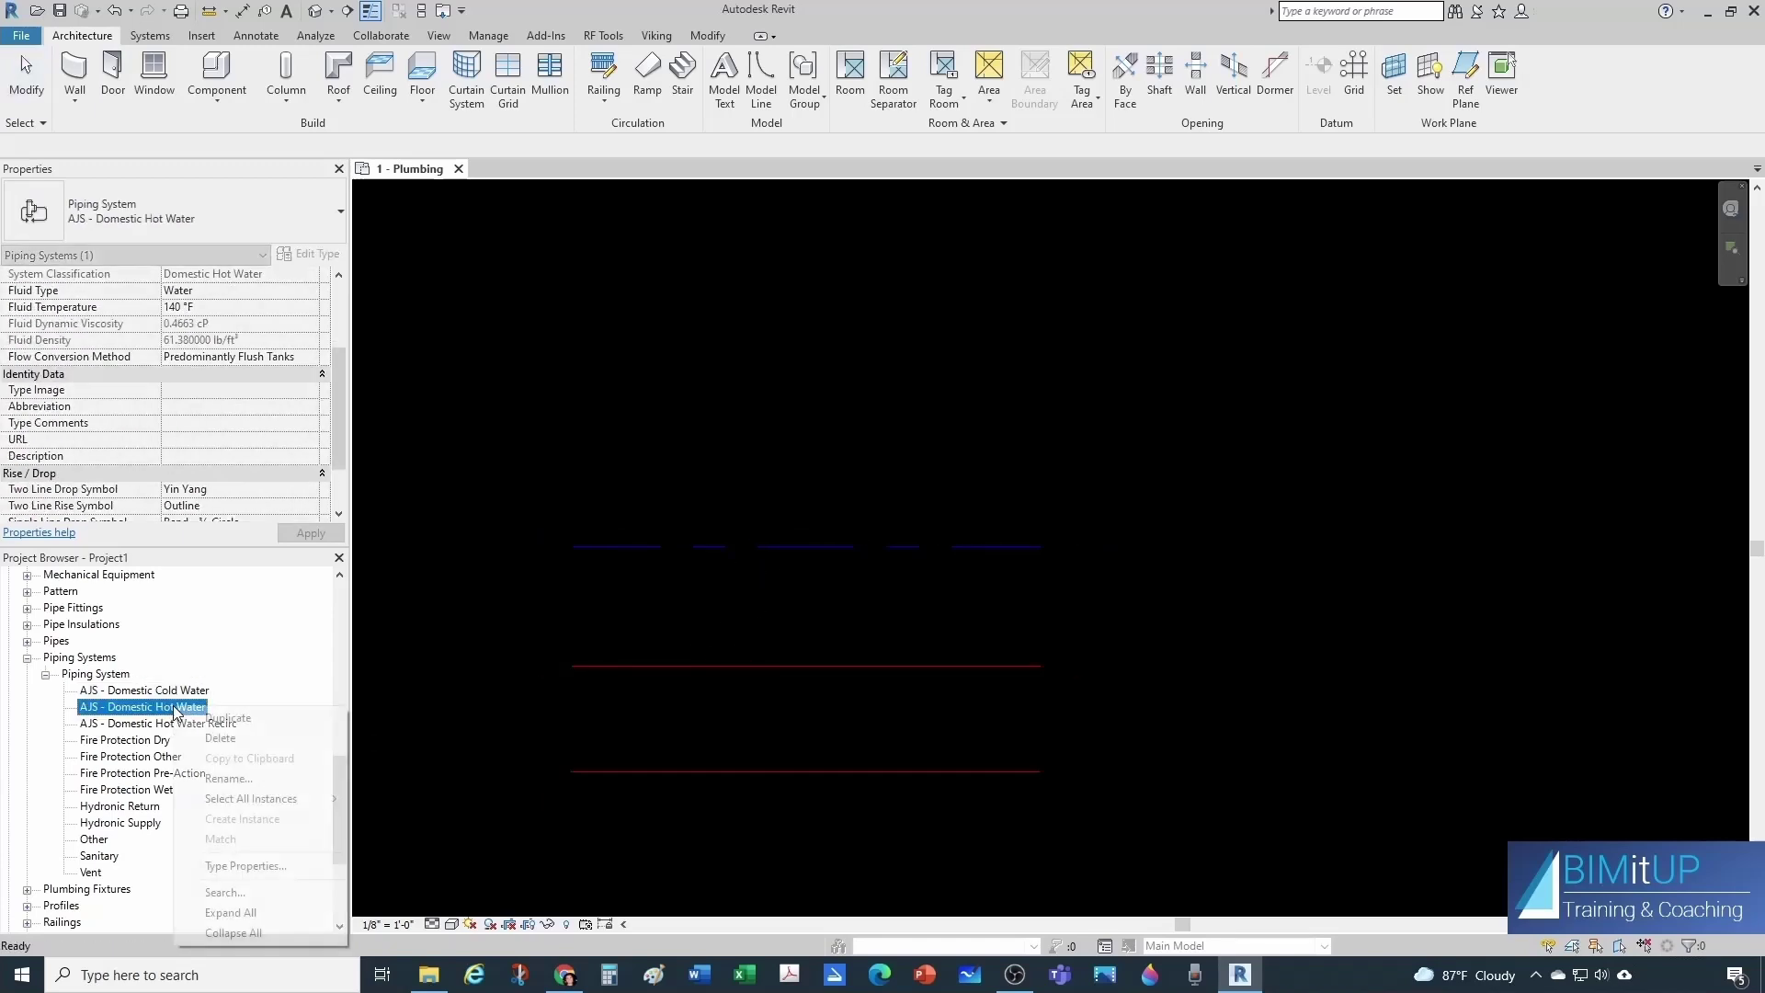
pyautogui.click(248, 866)
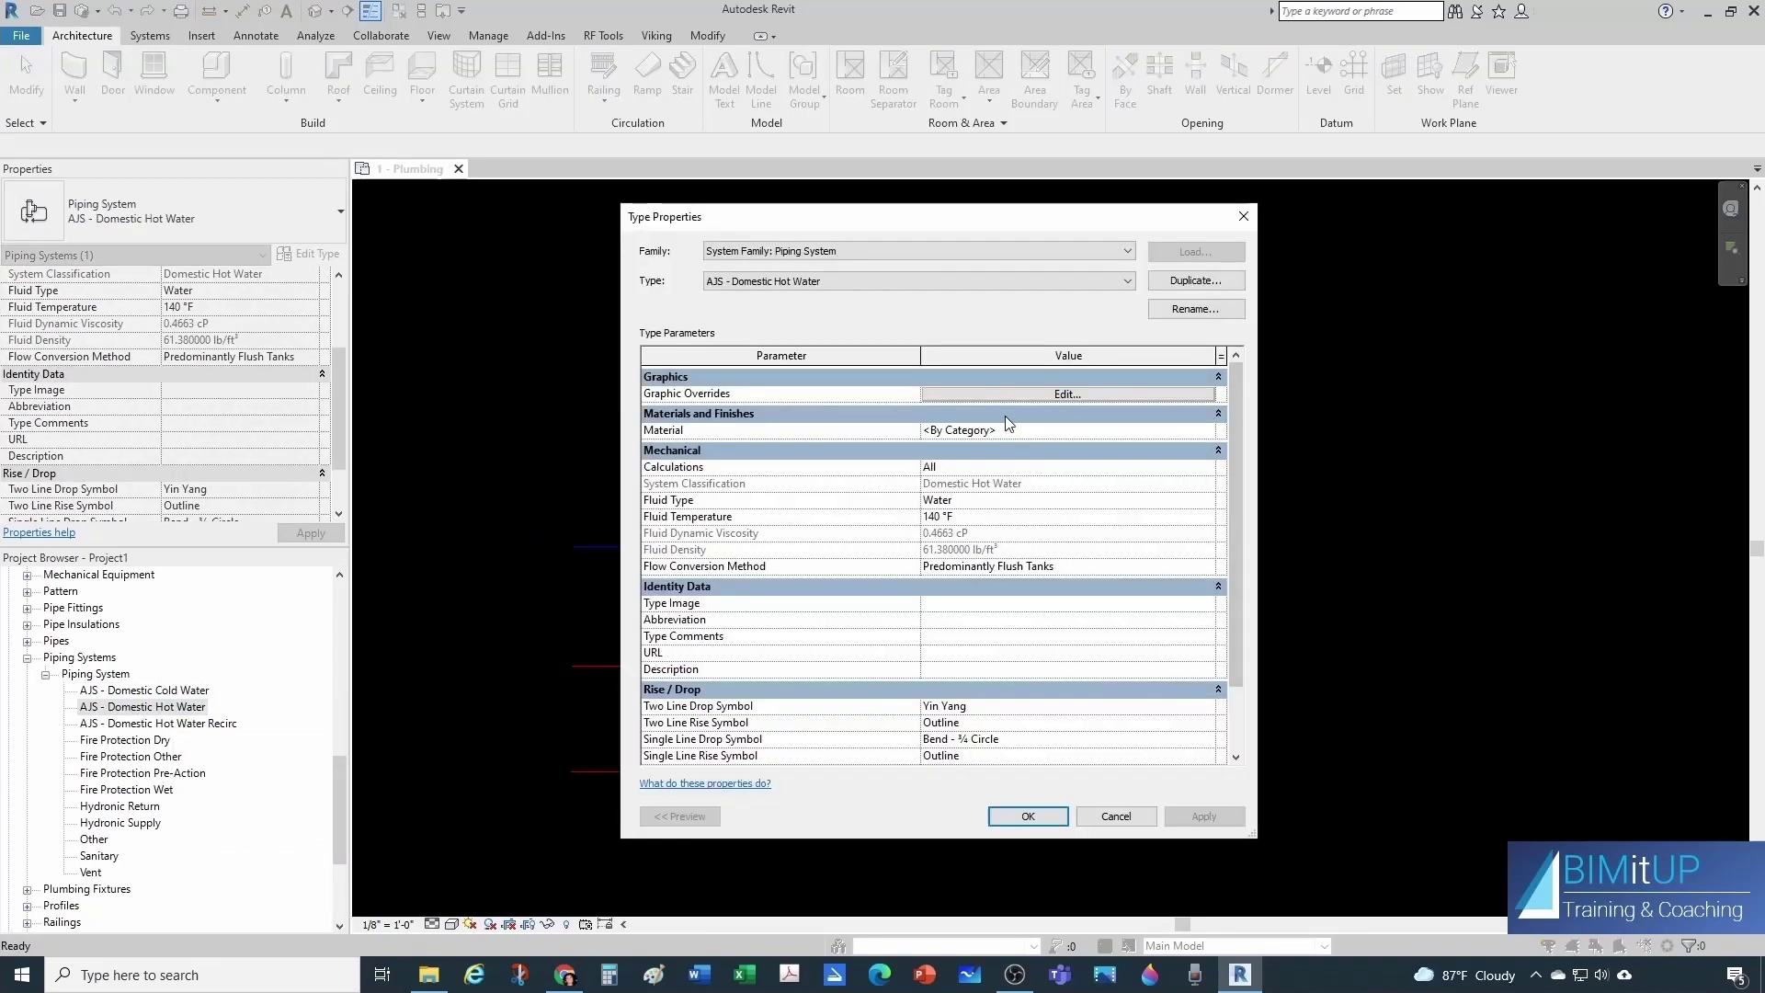
pyautogui.click(1015, 394)
pyautogui.click(1045, 494)
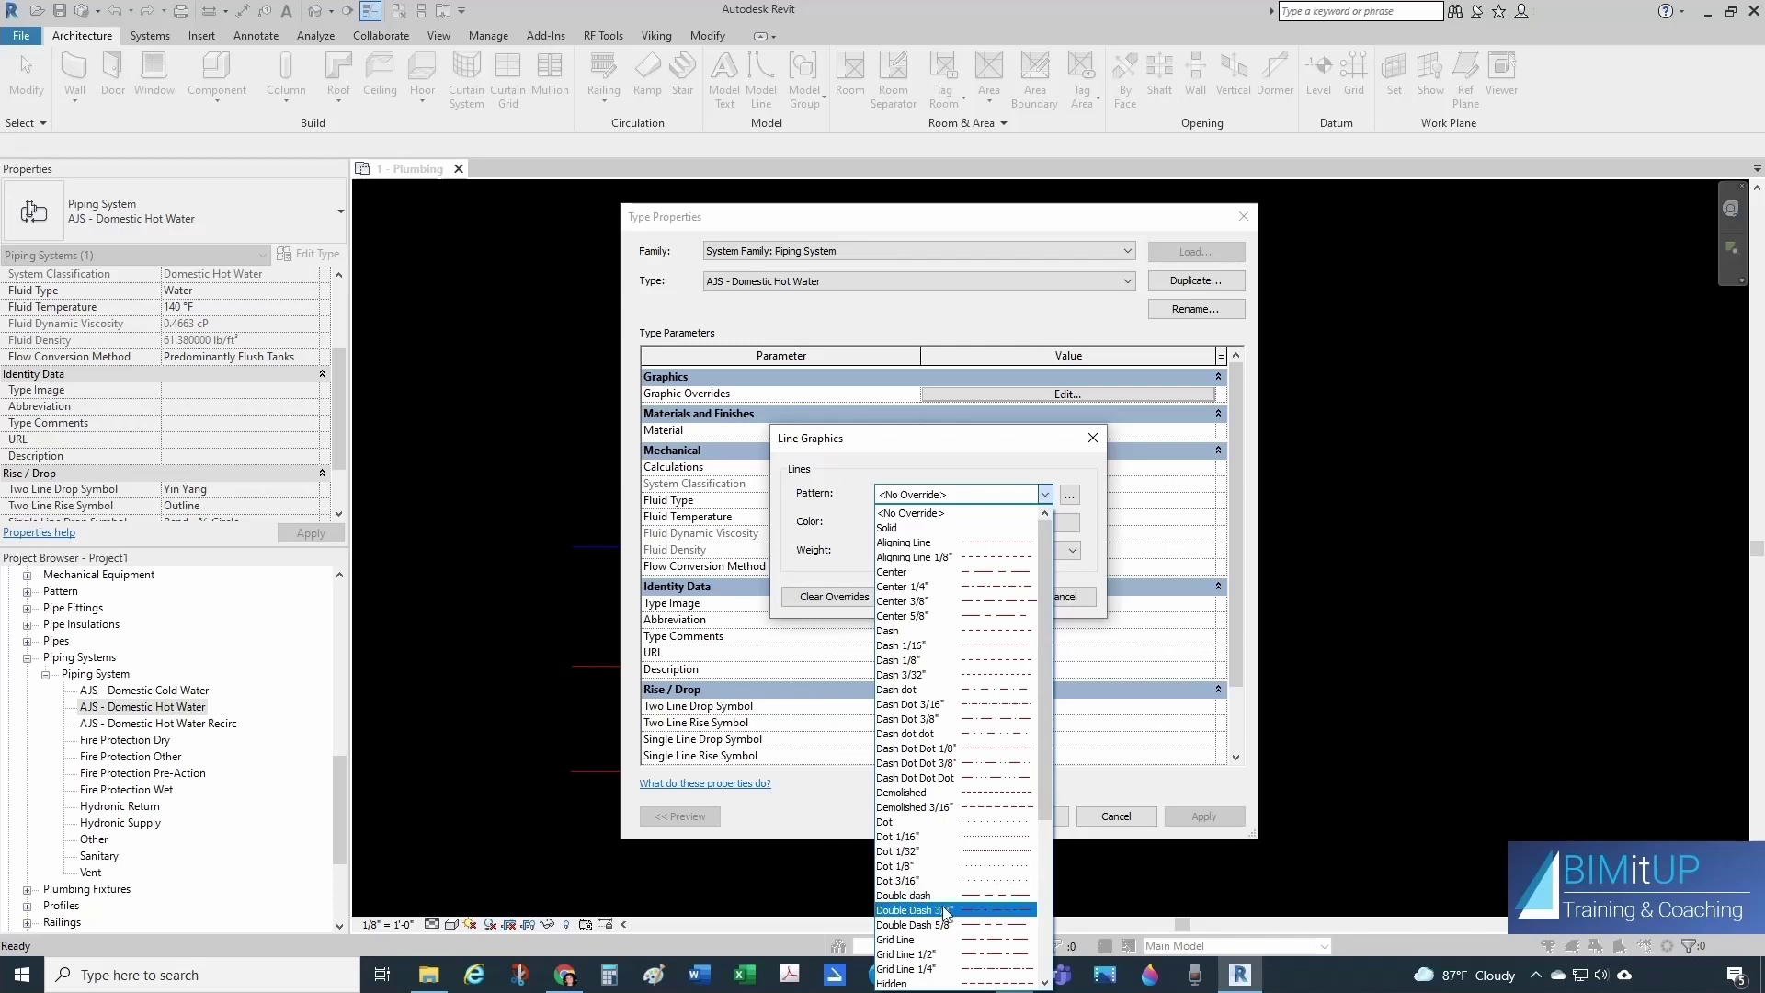
pyautogui.click(1000, 910)
pyautogui.click(983, 597)
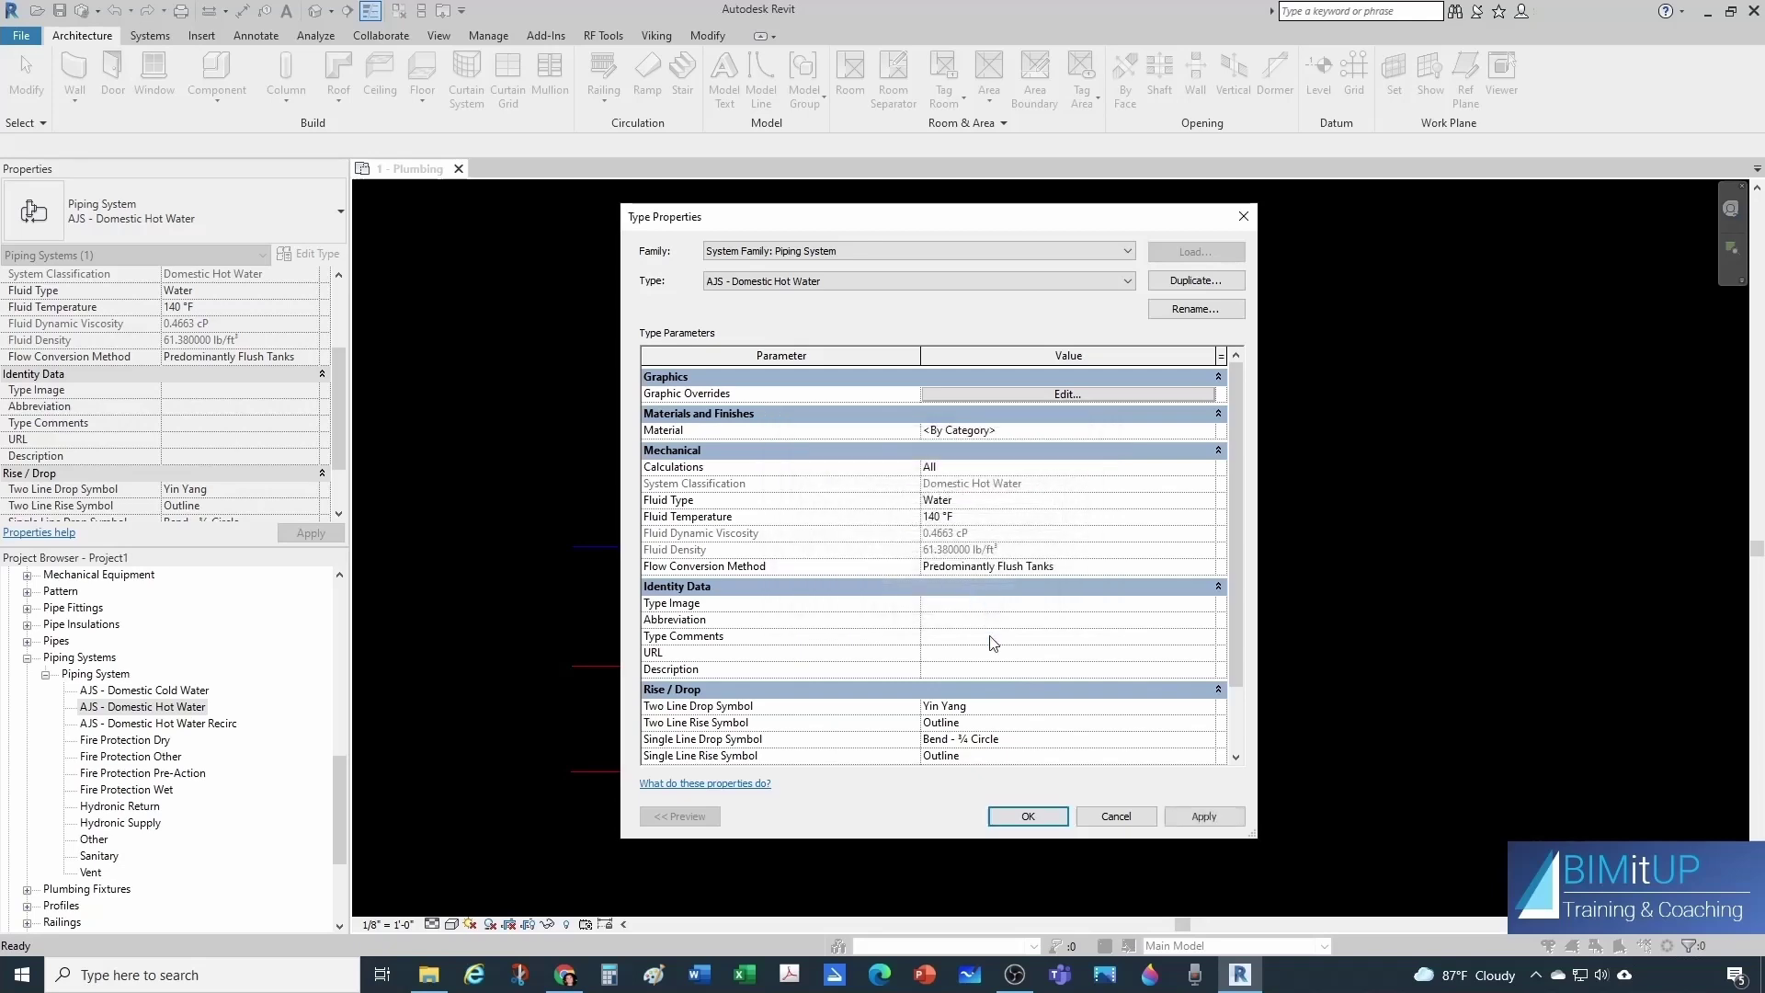
pyautogui.click(1037, 817)
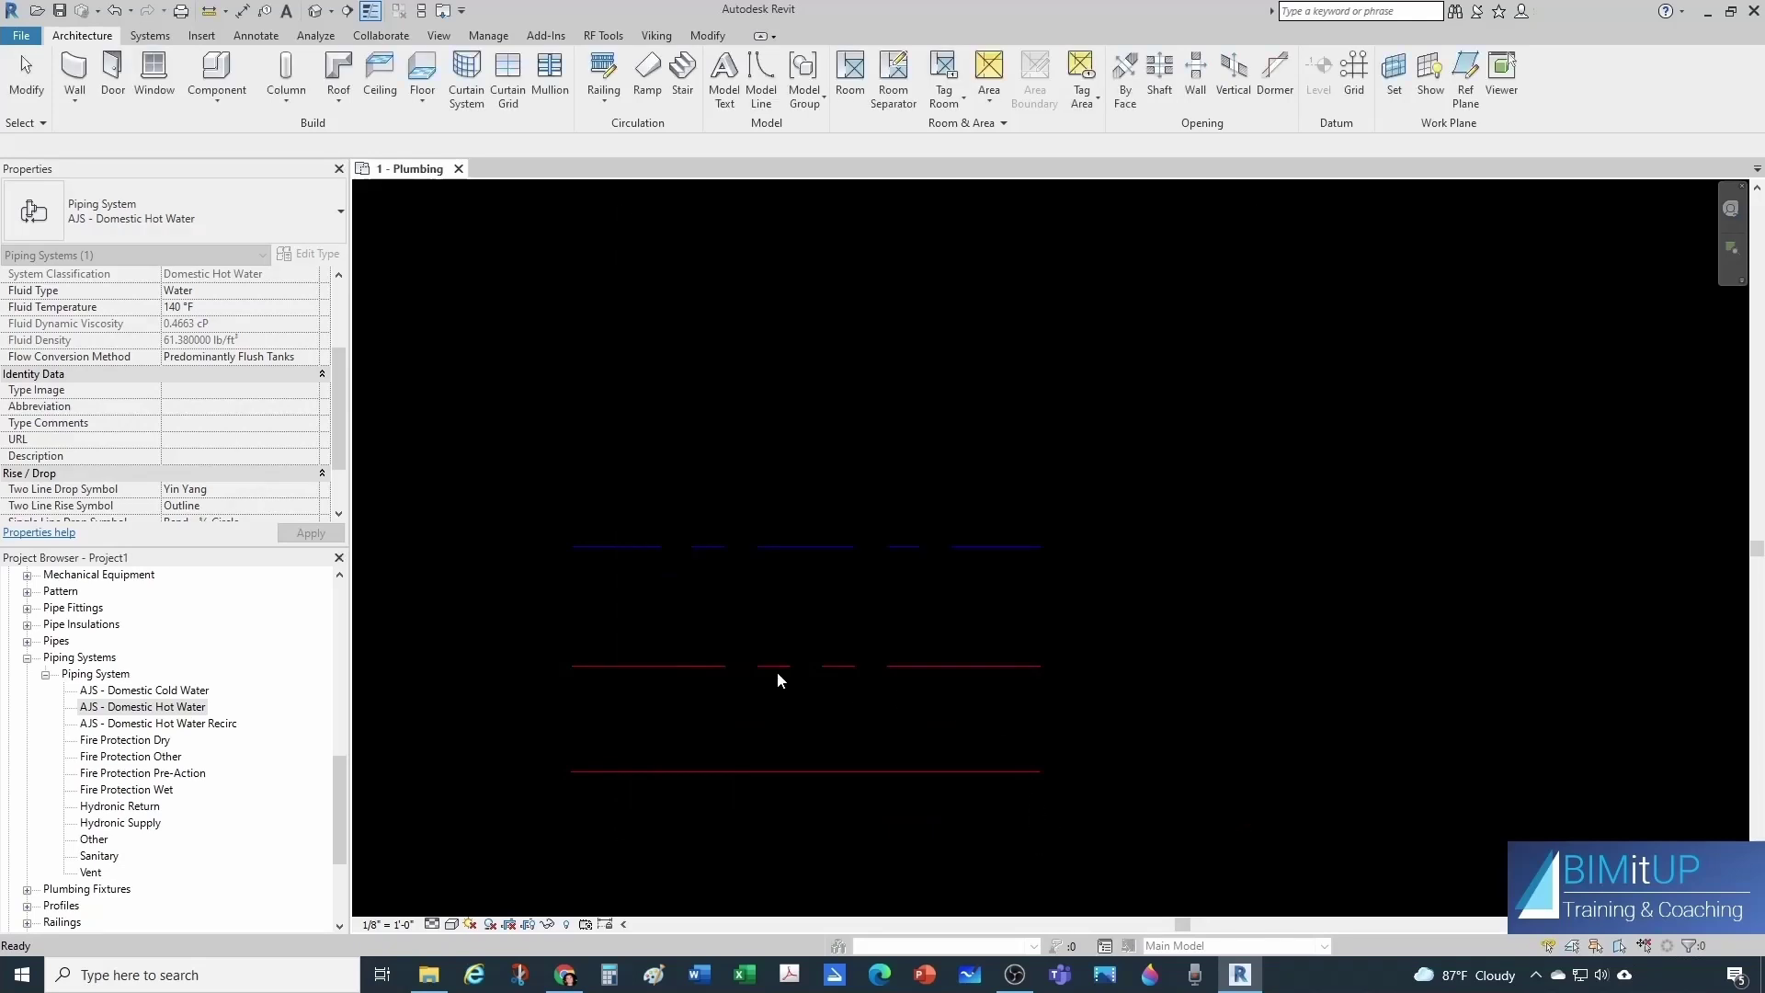
pyautogui.click(814, 707)
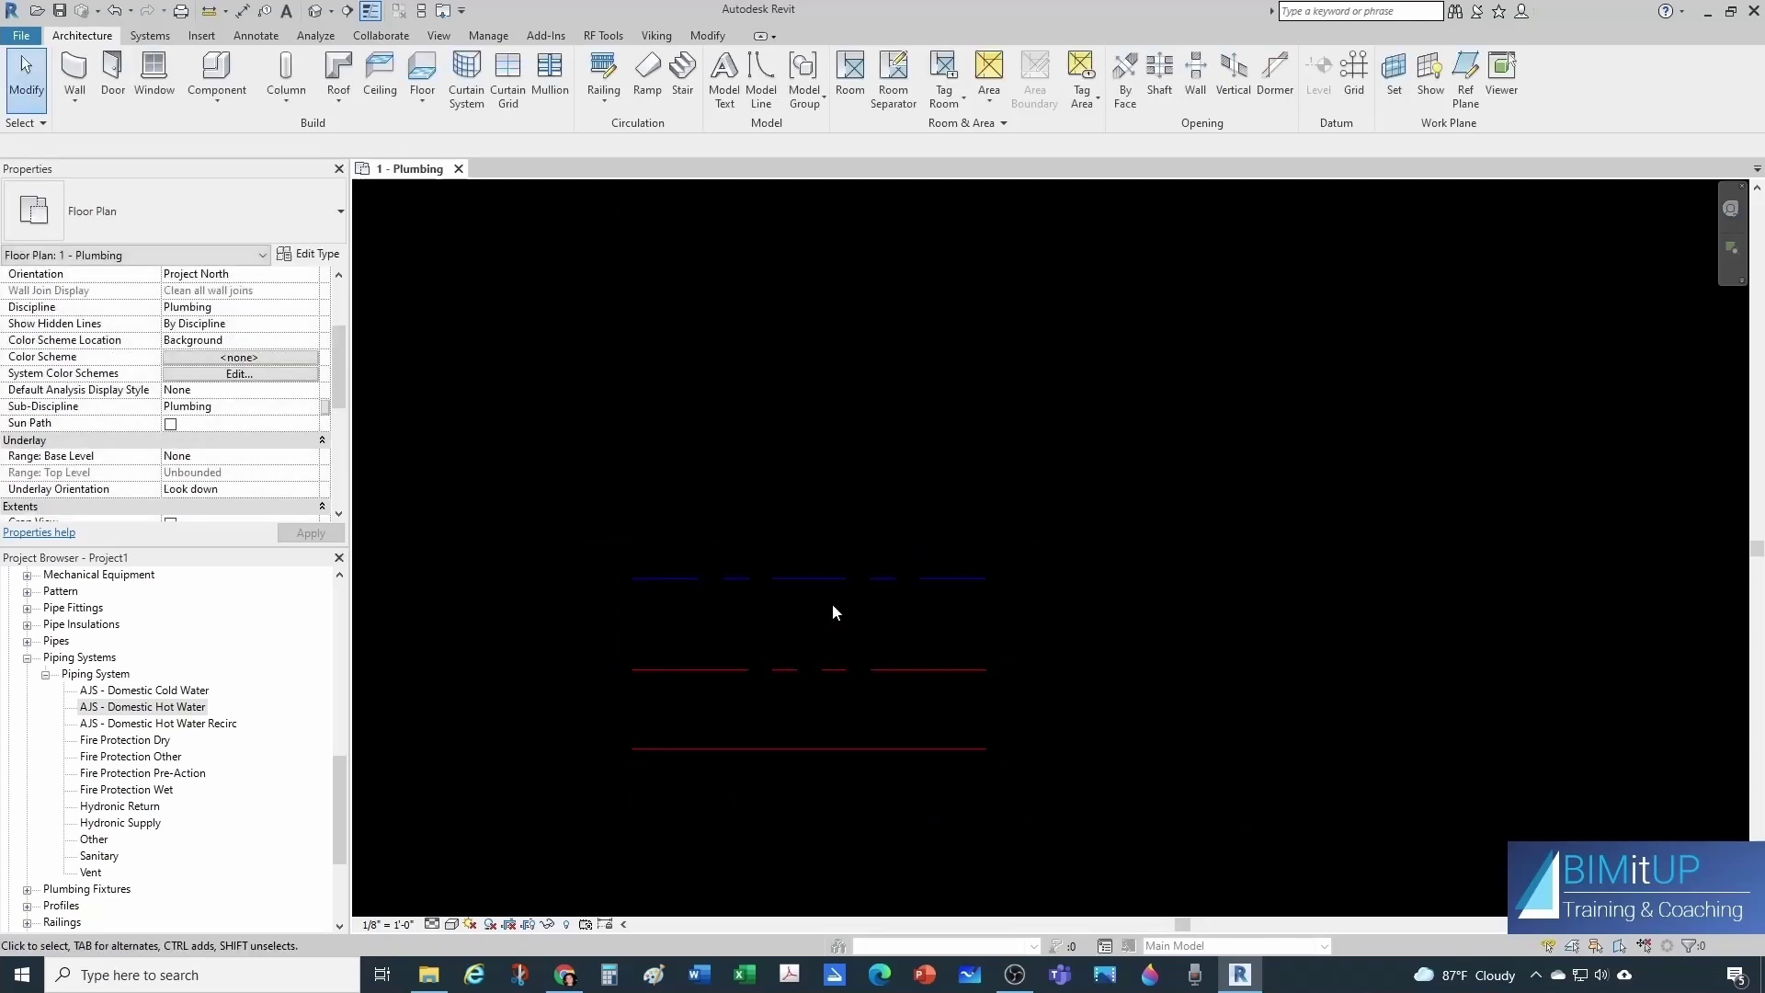
# Override the line pattern of the AJS - Domestic Hot Water Recirc piping system type with Triple Dash 5/8".
pyautogui.scroll(-1, 818, 635)
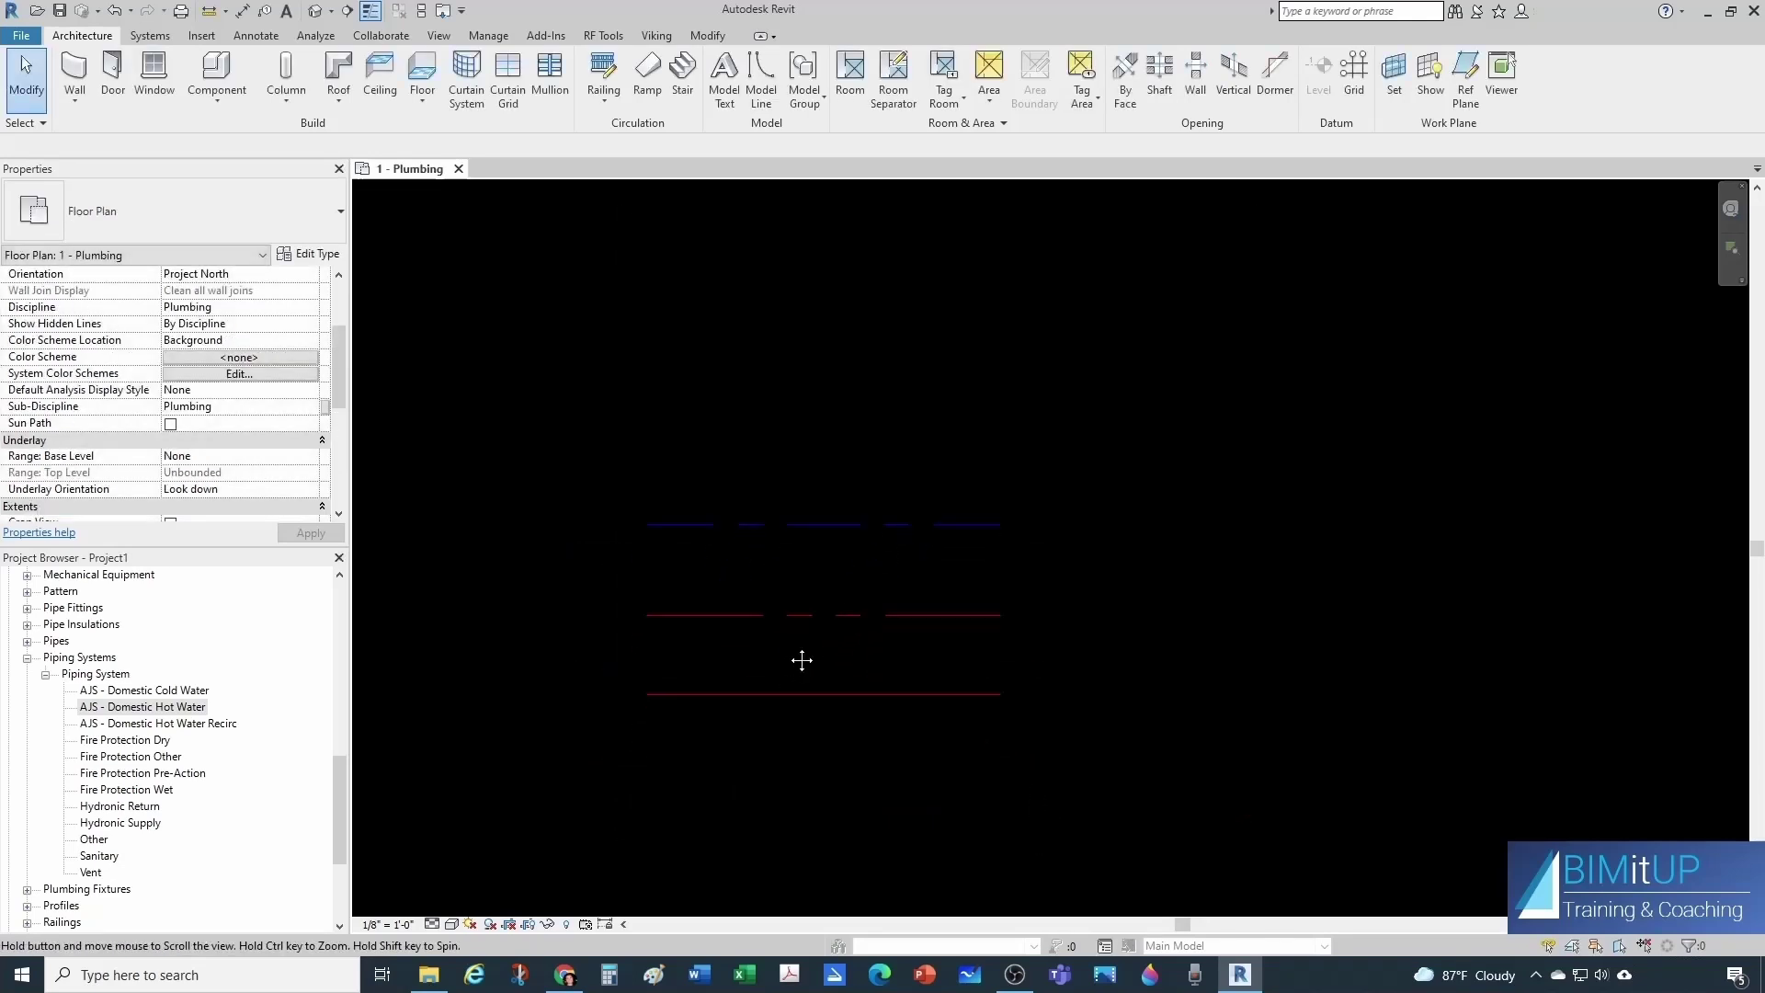
pyautogui.rightClick(233, 723)
pyautogui.click(301, 644)
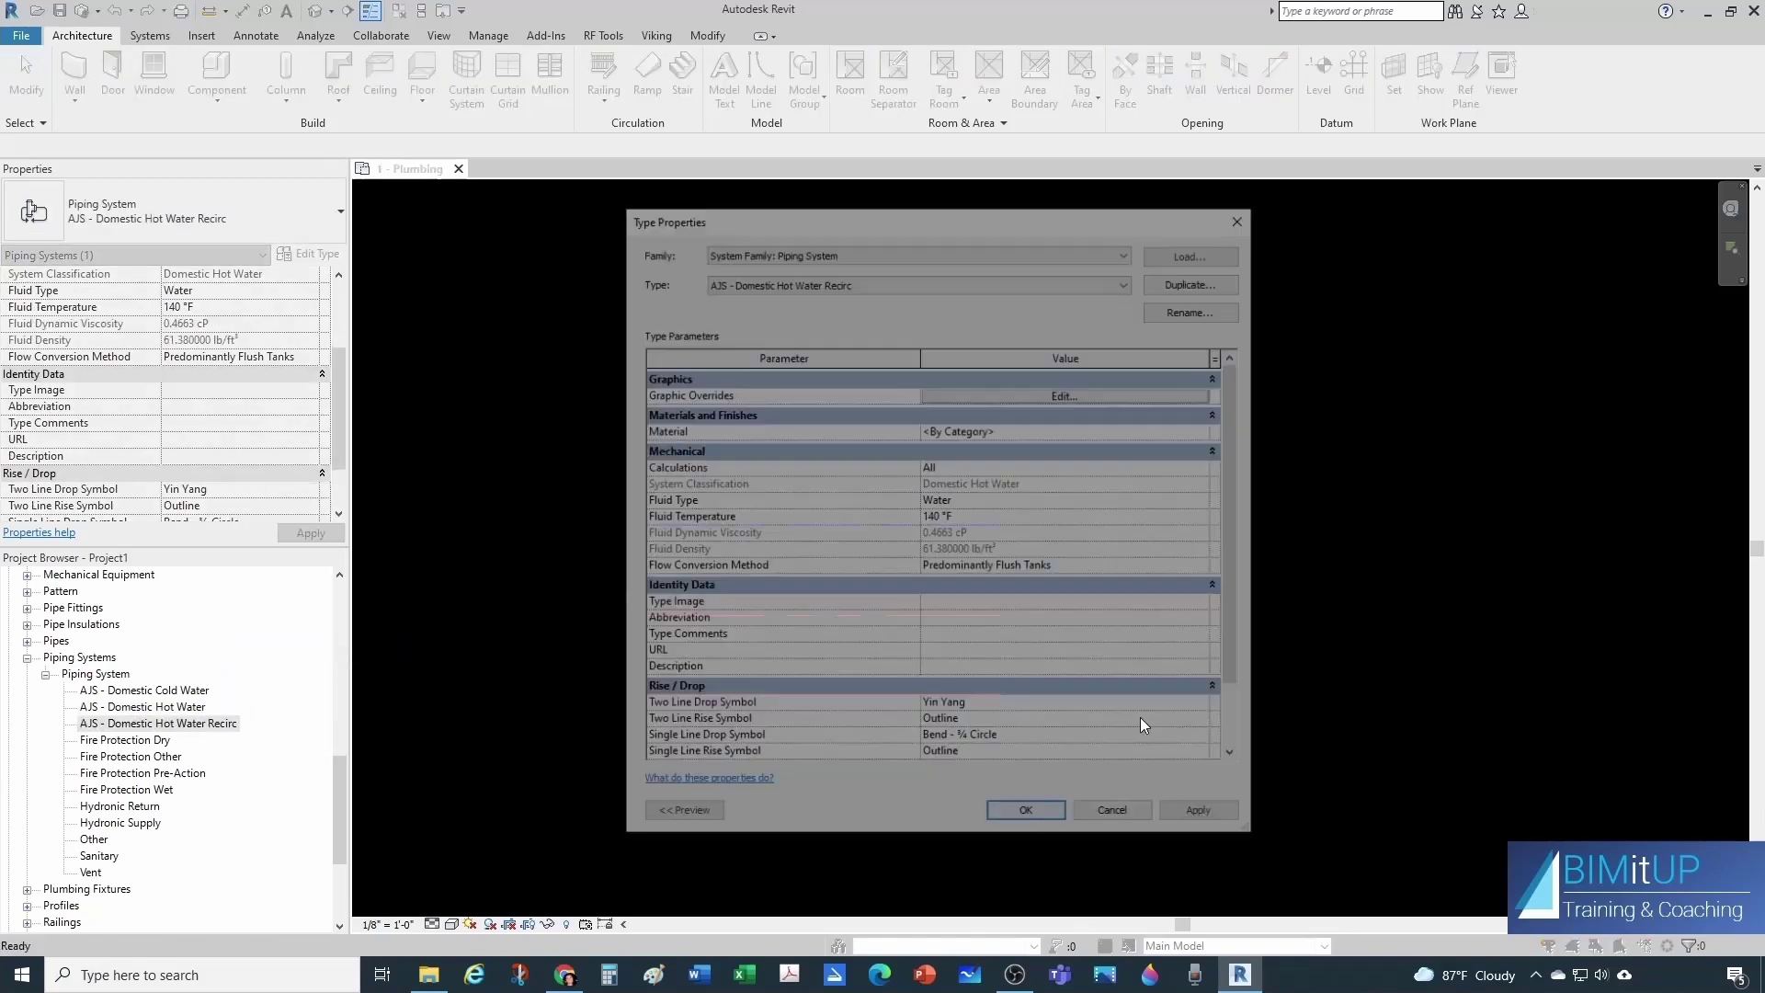
pyautogui.click(1012, 394)
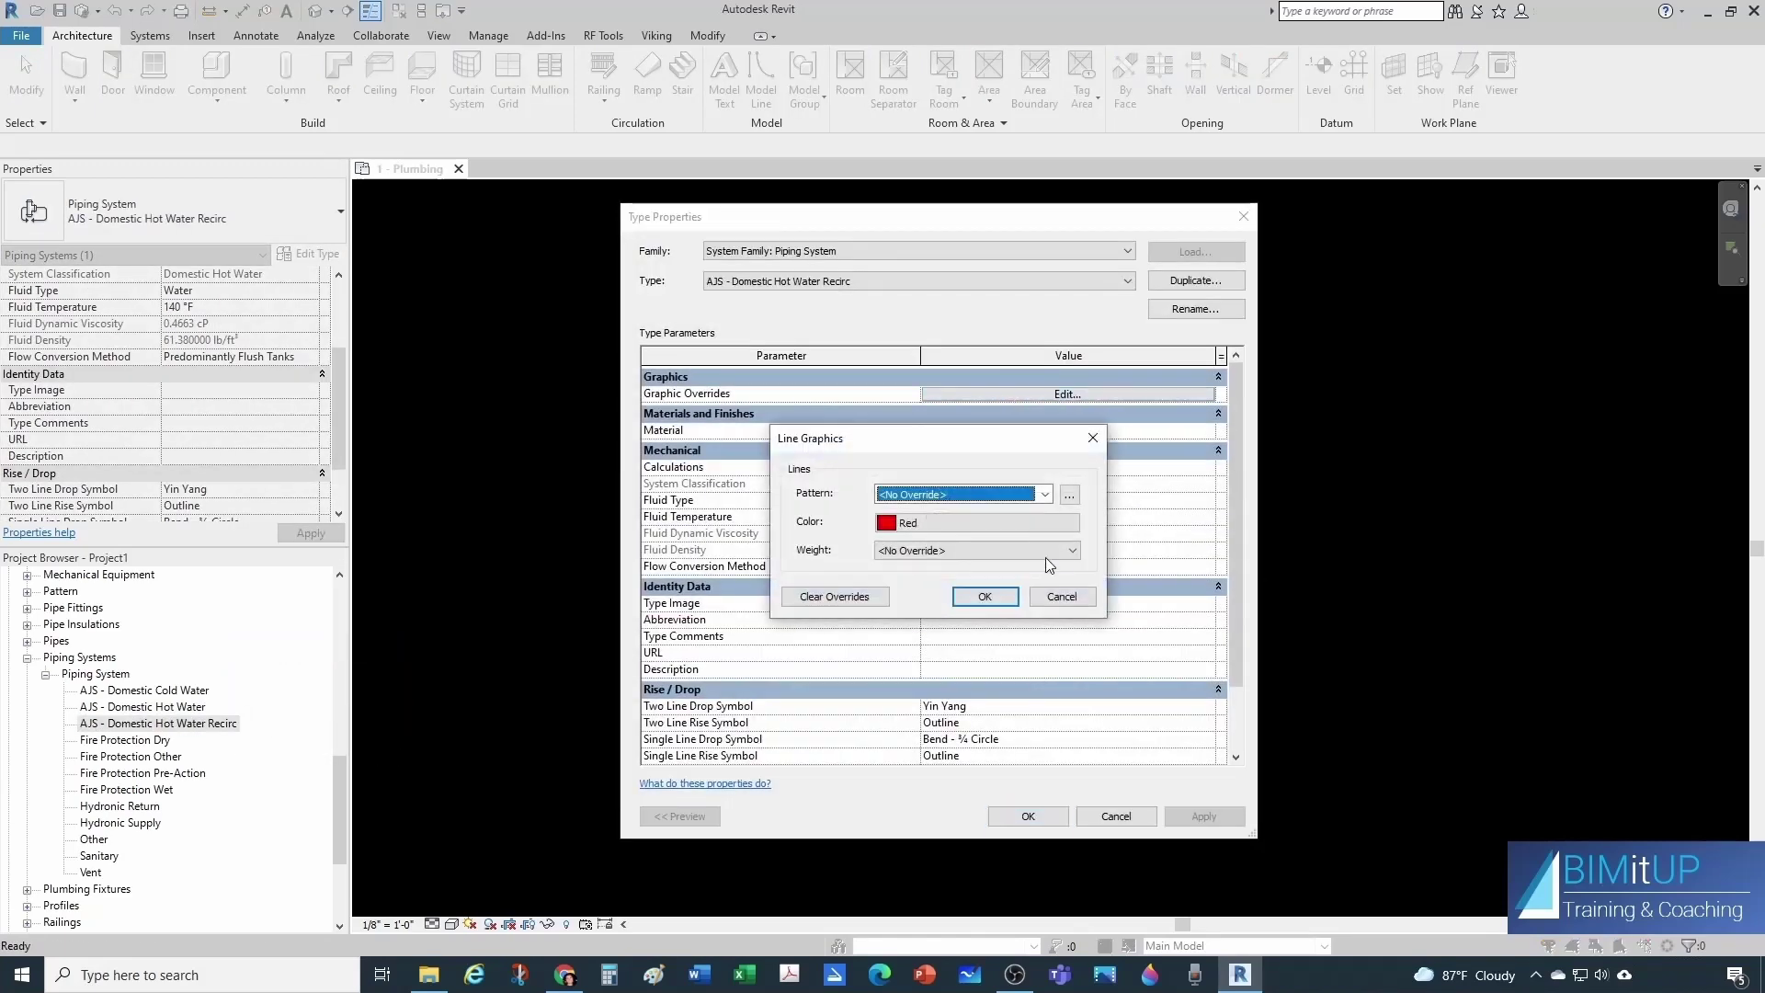
pyautogui.click(1044, 495)
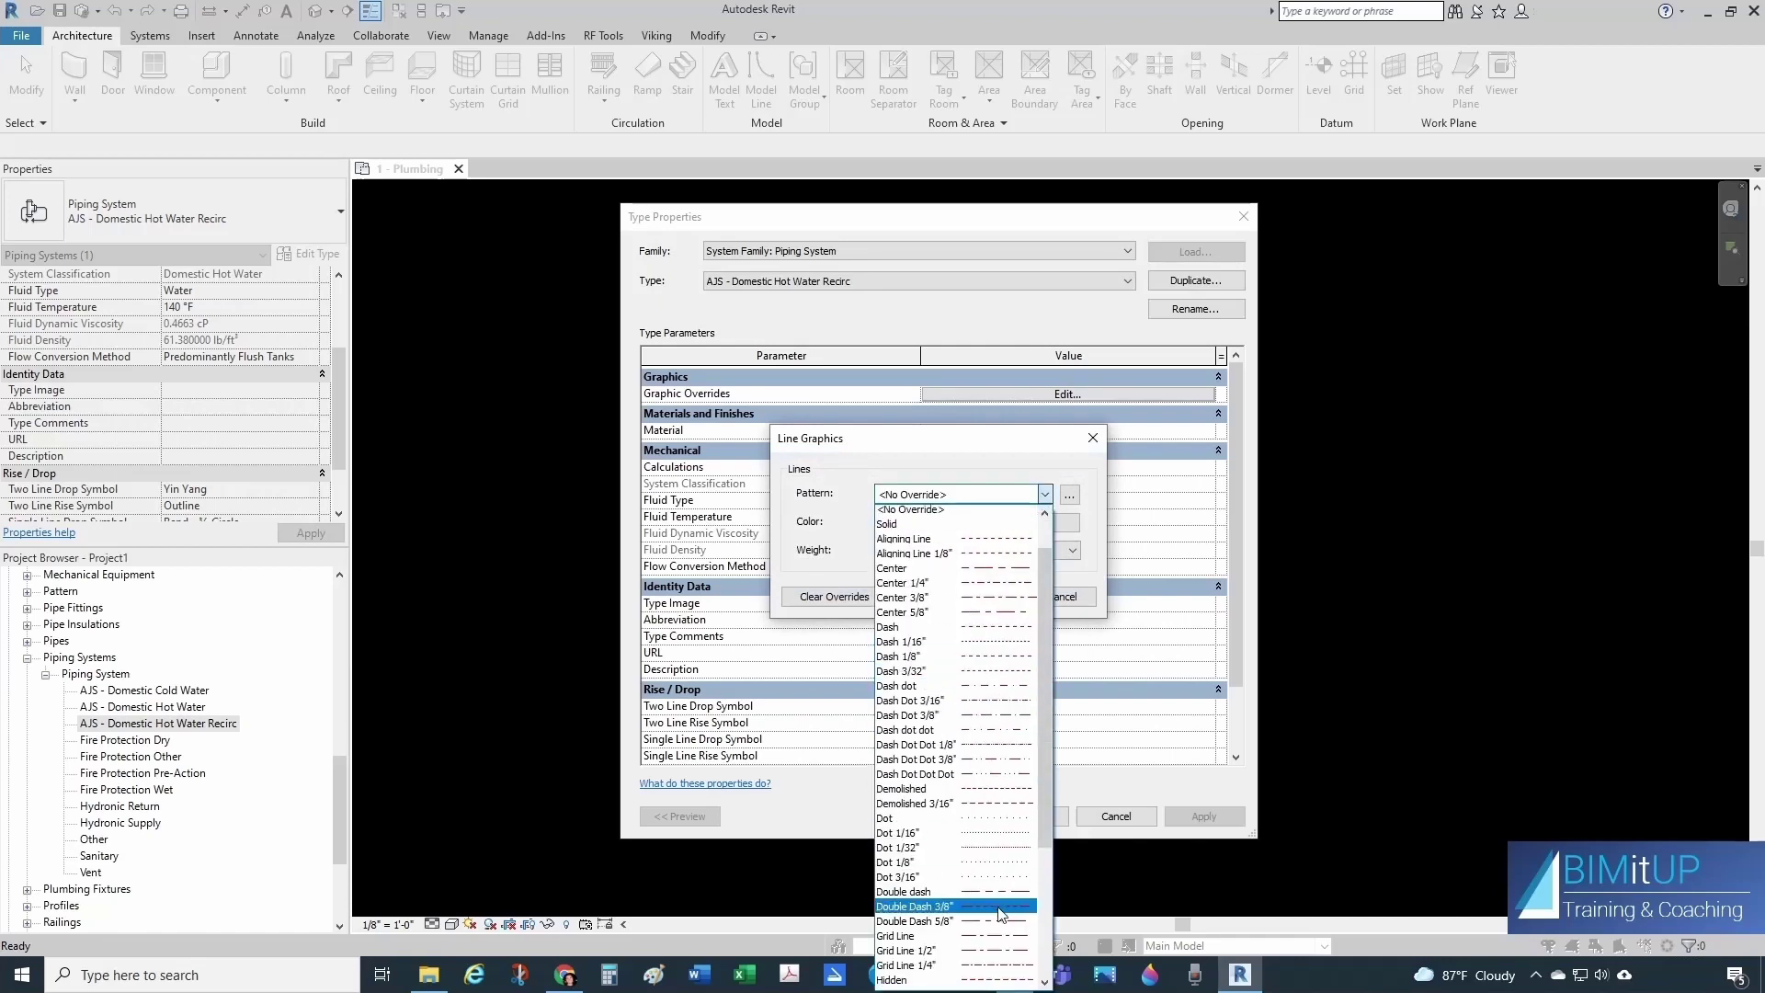
pyautogui.scroll(-5, 1002, 913)
pyautogui.scroll(-1, 1002, 913)
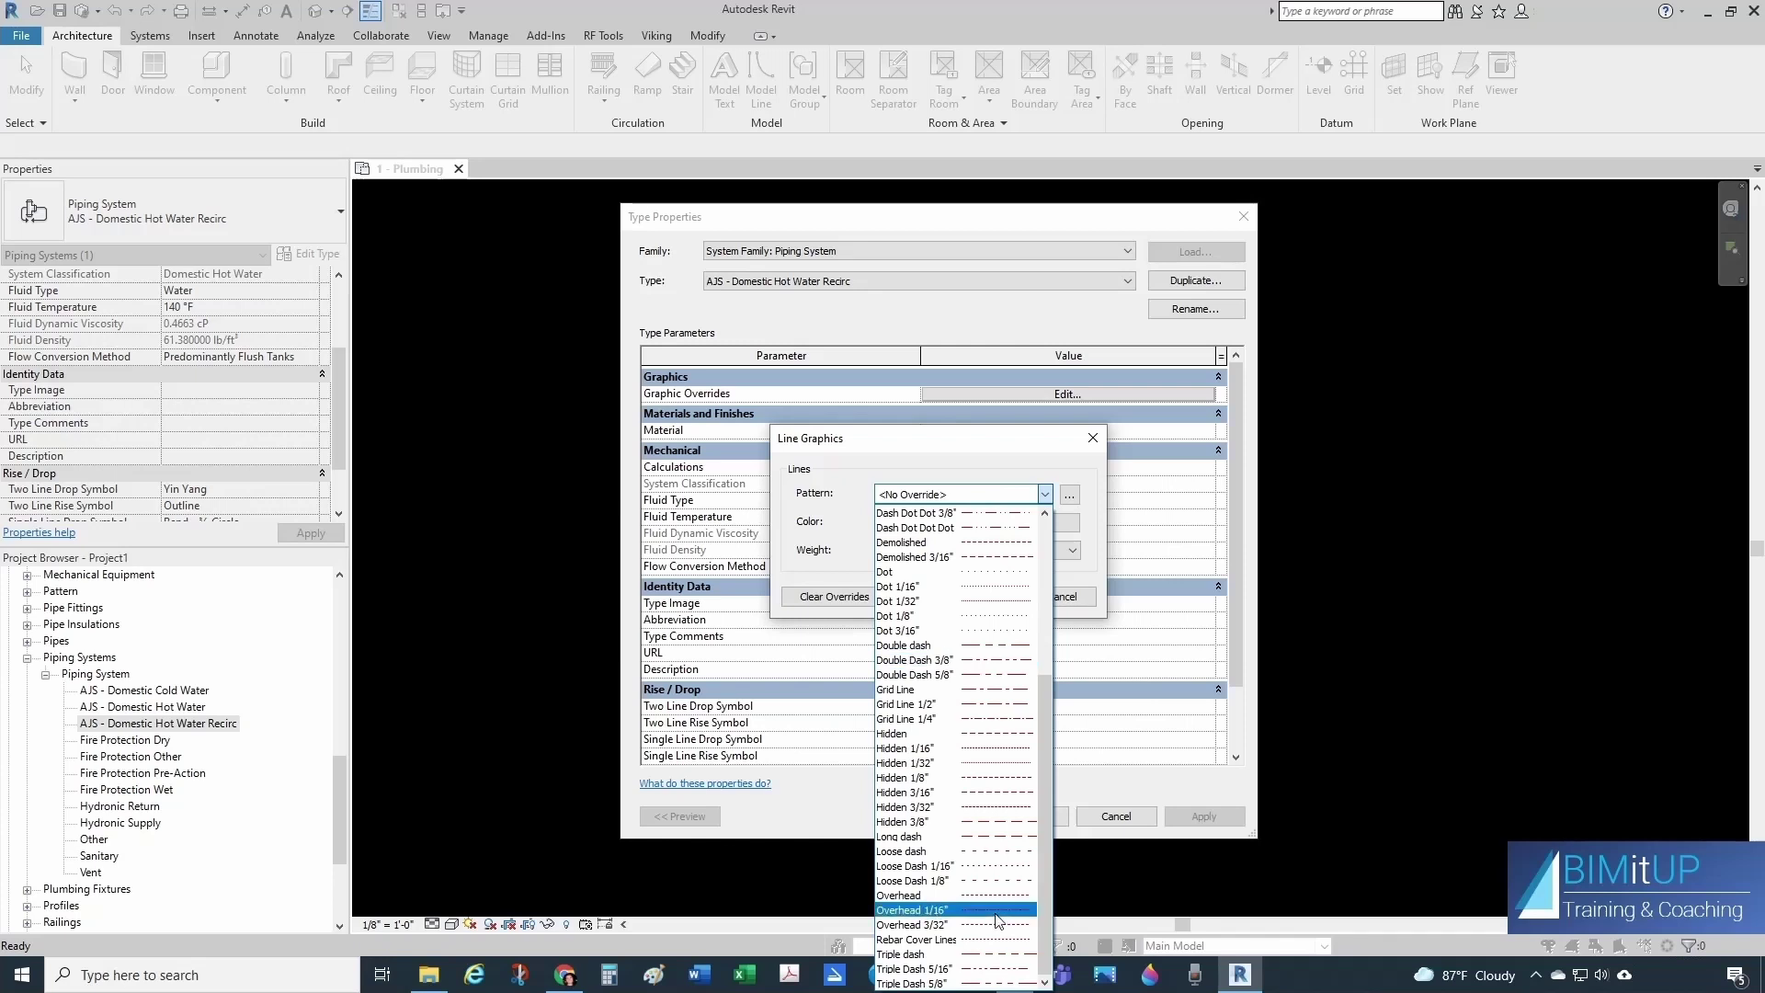
pyautogui.click(997, 984)
pyautogui.click(991, 597)
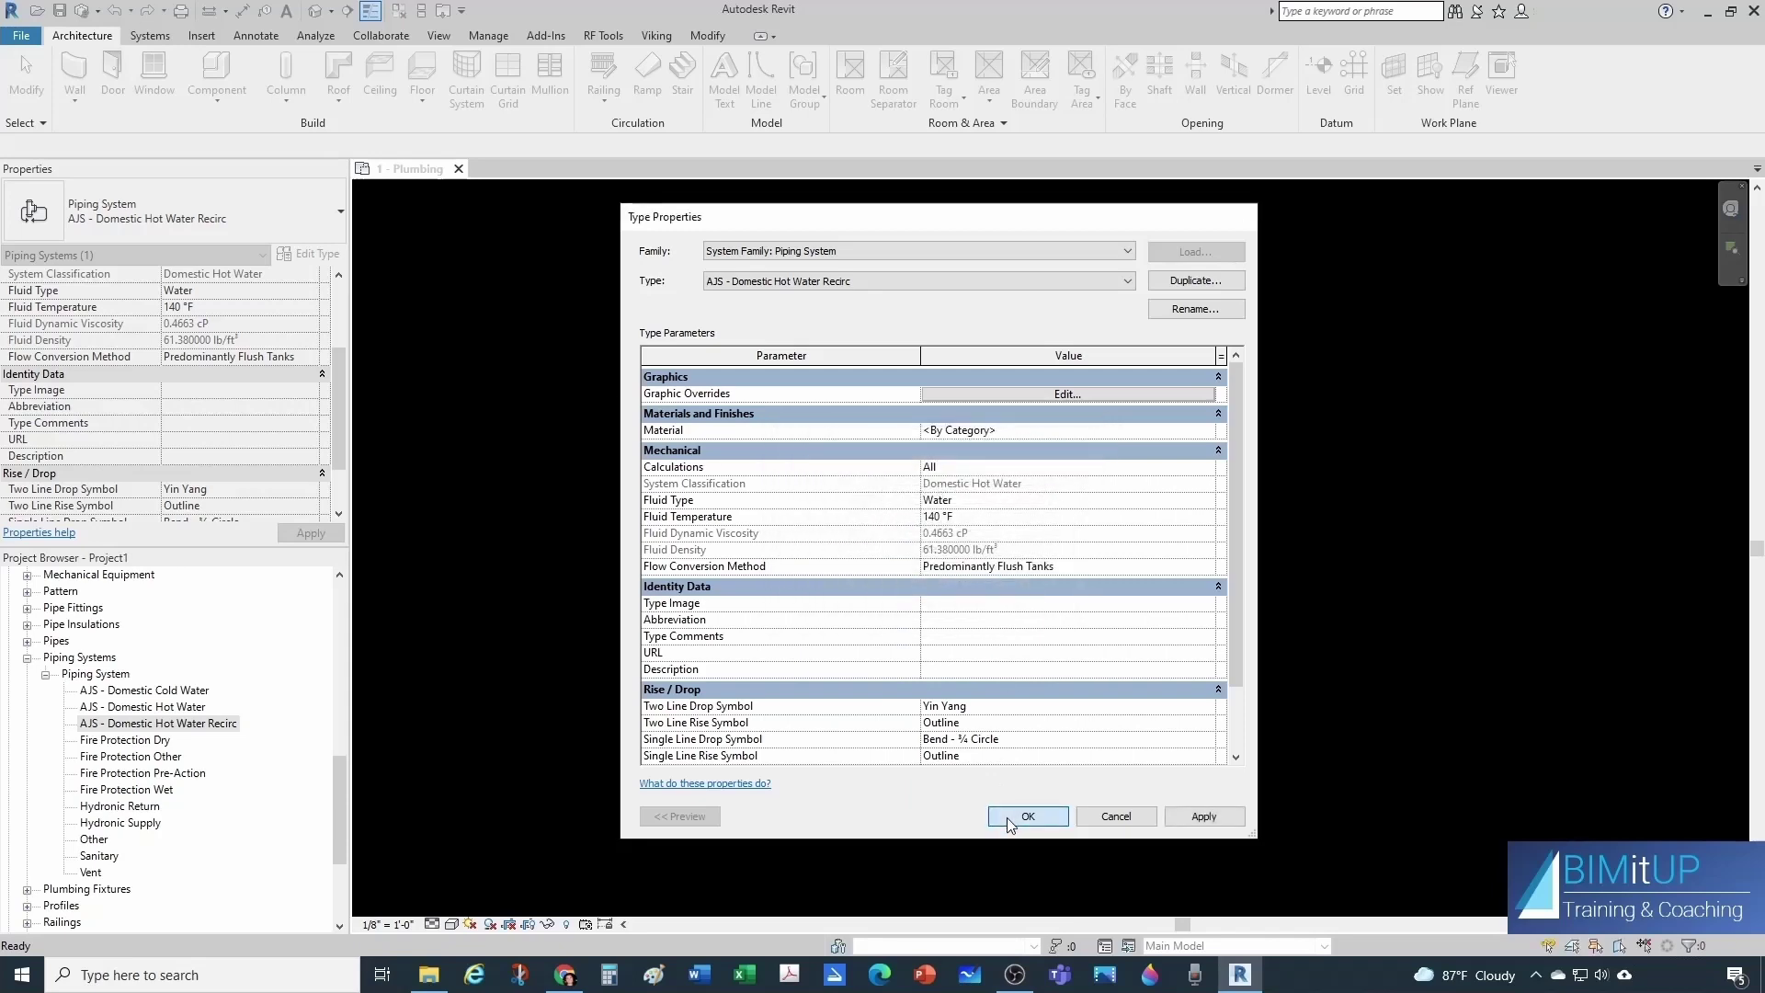
pyautogui.click(1008, 816)
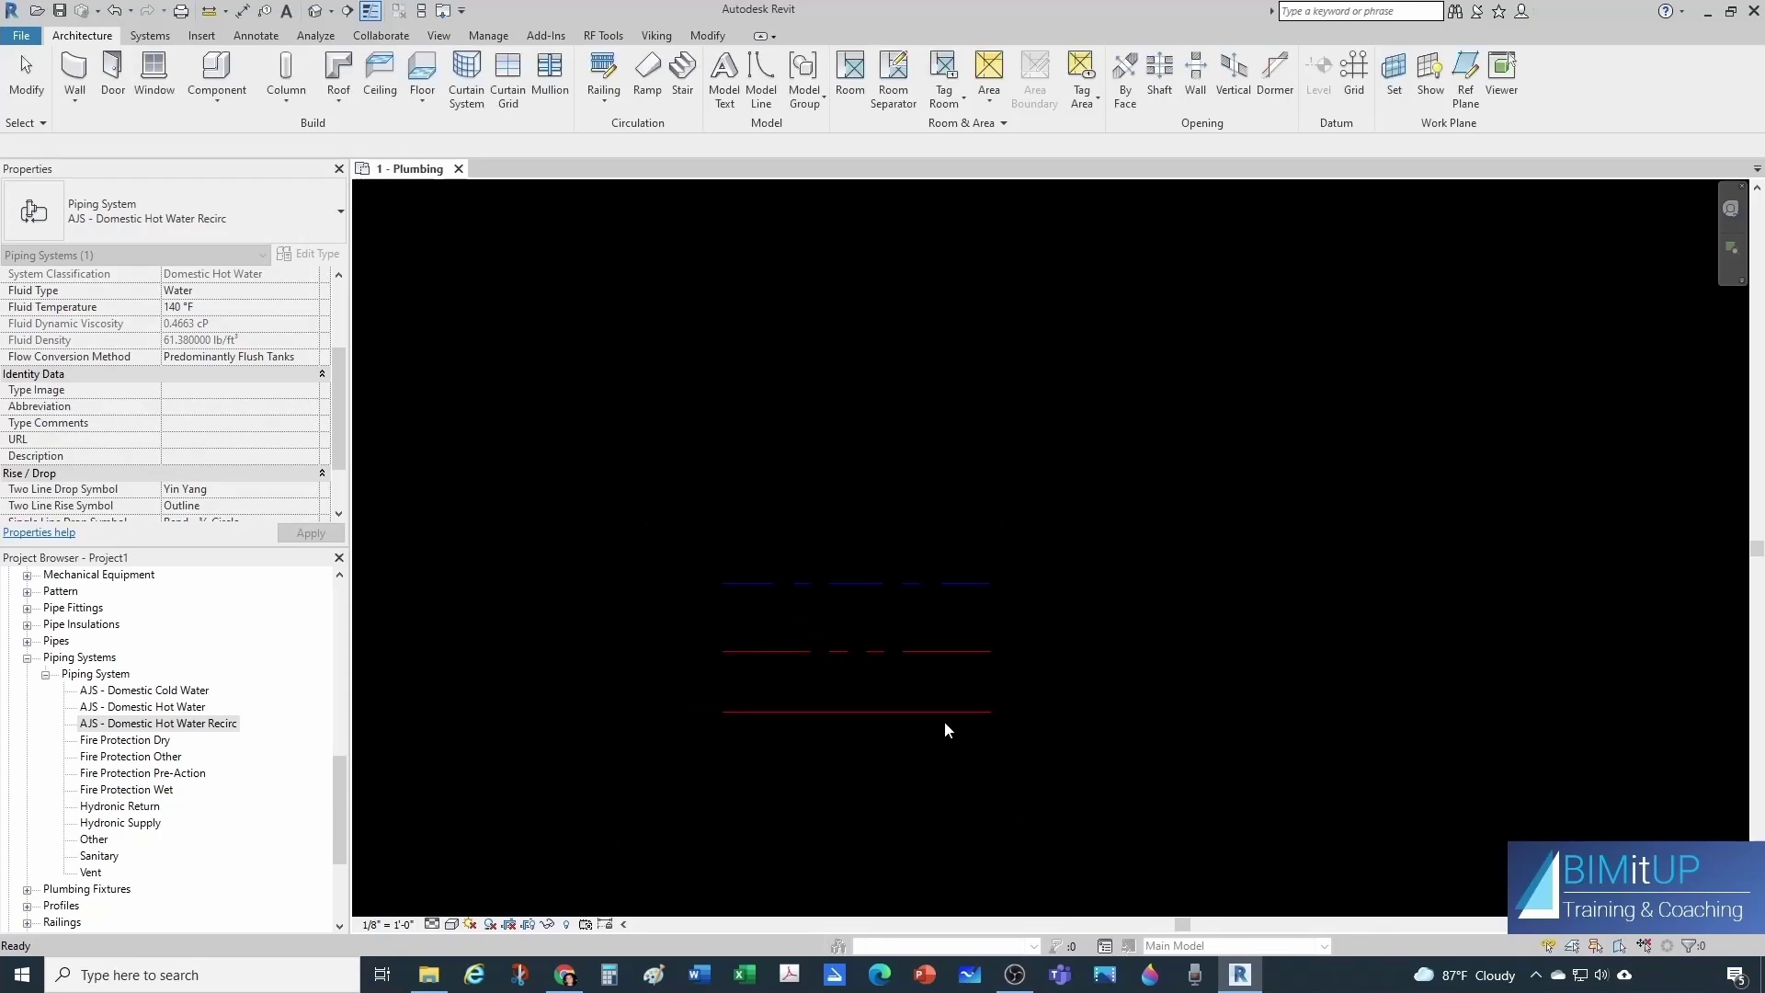
# Stretch the right end of the lowest pipe, the hot water recirculation line, to well over twice its length.
pyautogui.press('Escape')
pyautogui.click(943, 710)
pyautogui.moveTo(991, 711); pyautogui.dragTo(1462, 712)
pyautogui.click(1016, 747)
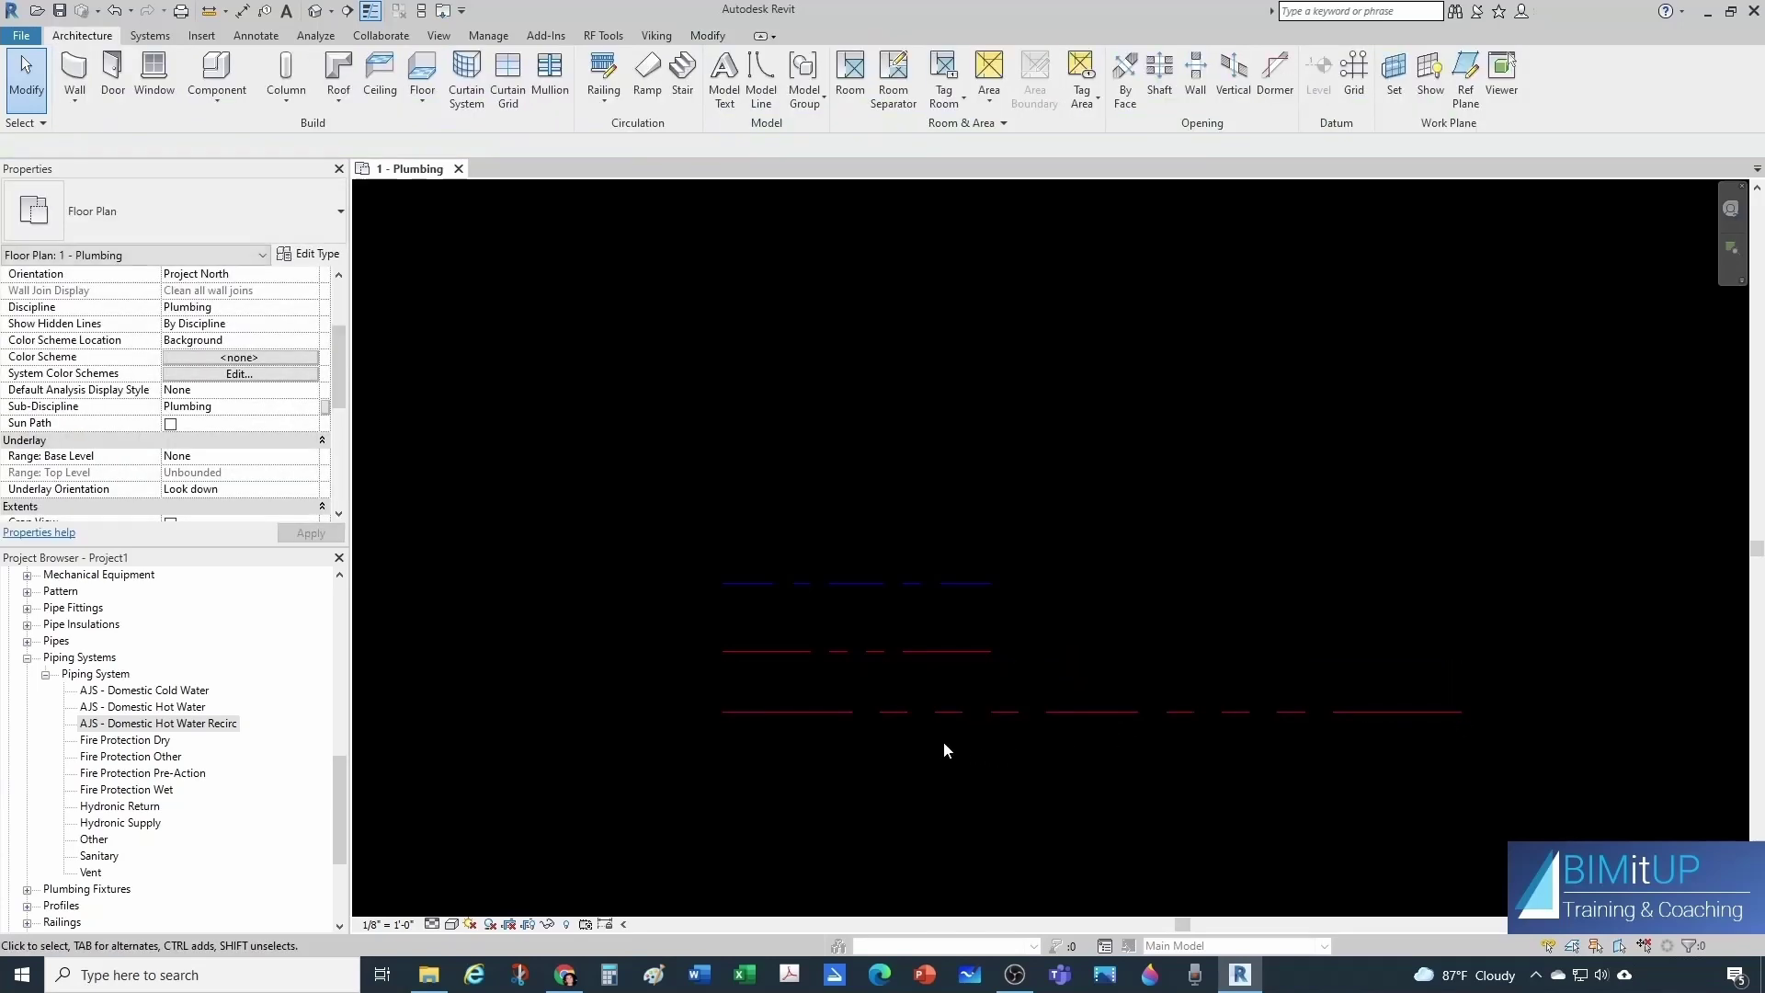
# Stretch the right ends of the hot water and cold water pipes to roughly match the recirculation pipe's length.
pyautogui.scroll(1, 944, 750)
pyautogui.click(959, 639)
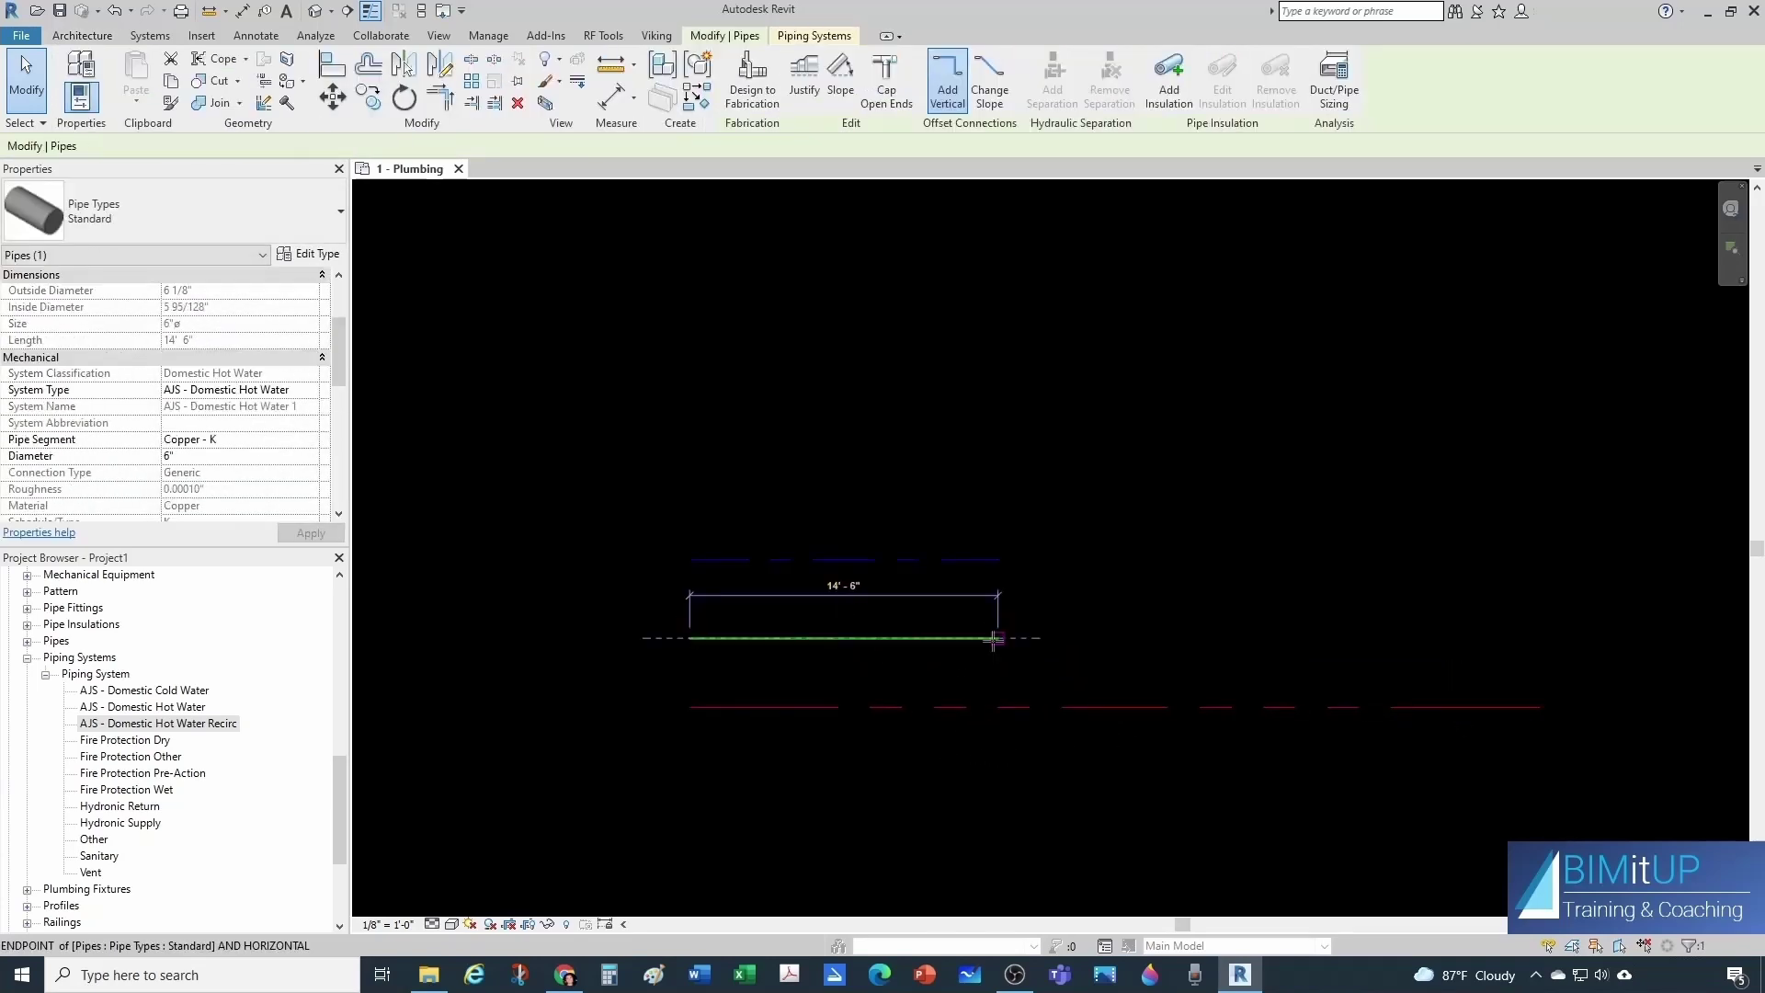
pyautogui.moveTo(993, 638); pyautogui.dragTo(1530, 638)
pyautogui.click(973, 585)
pyautogui.click(1000, 563)
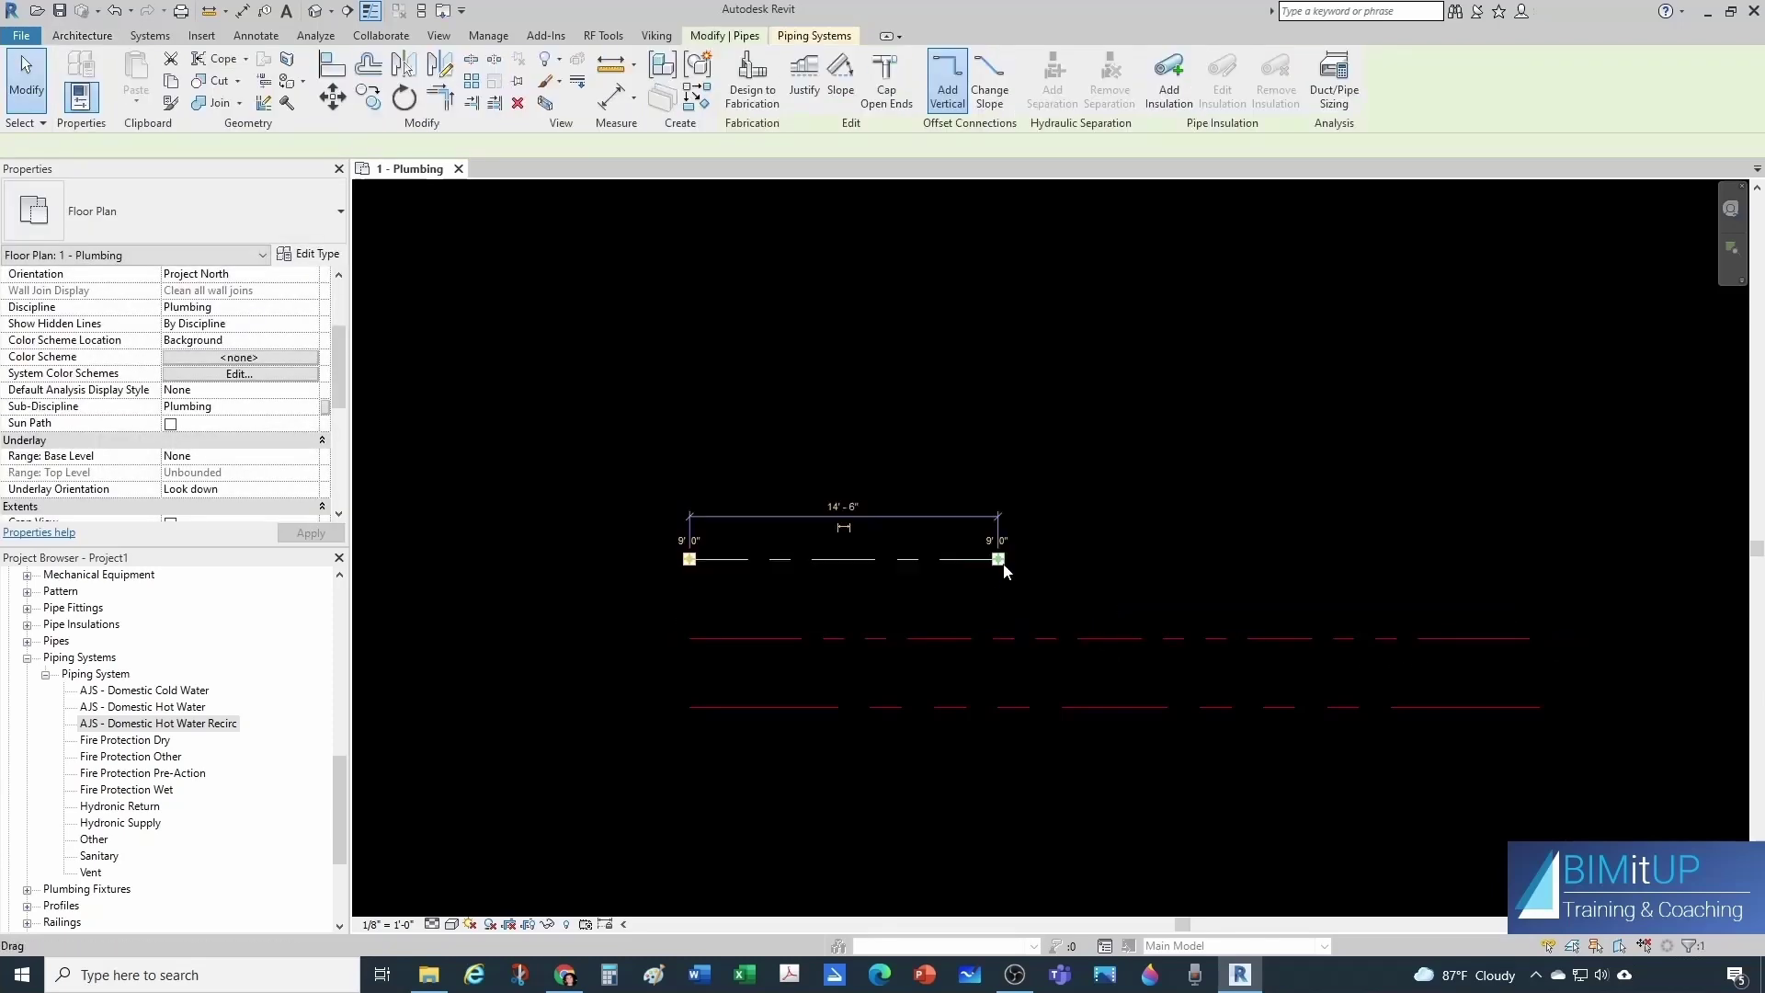
pyautogui.moveTo(1004, 569); pyautogui.dragTo(1530, 559)
pyautogui.click(1329, 824)
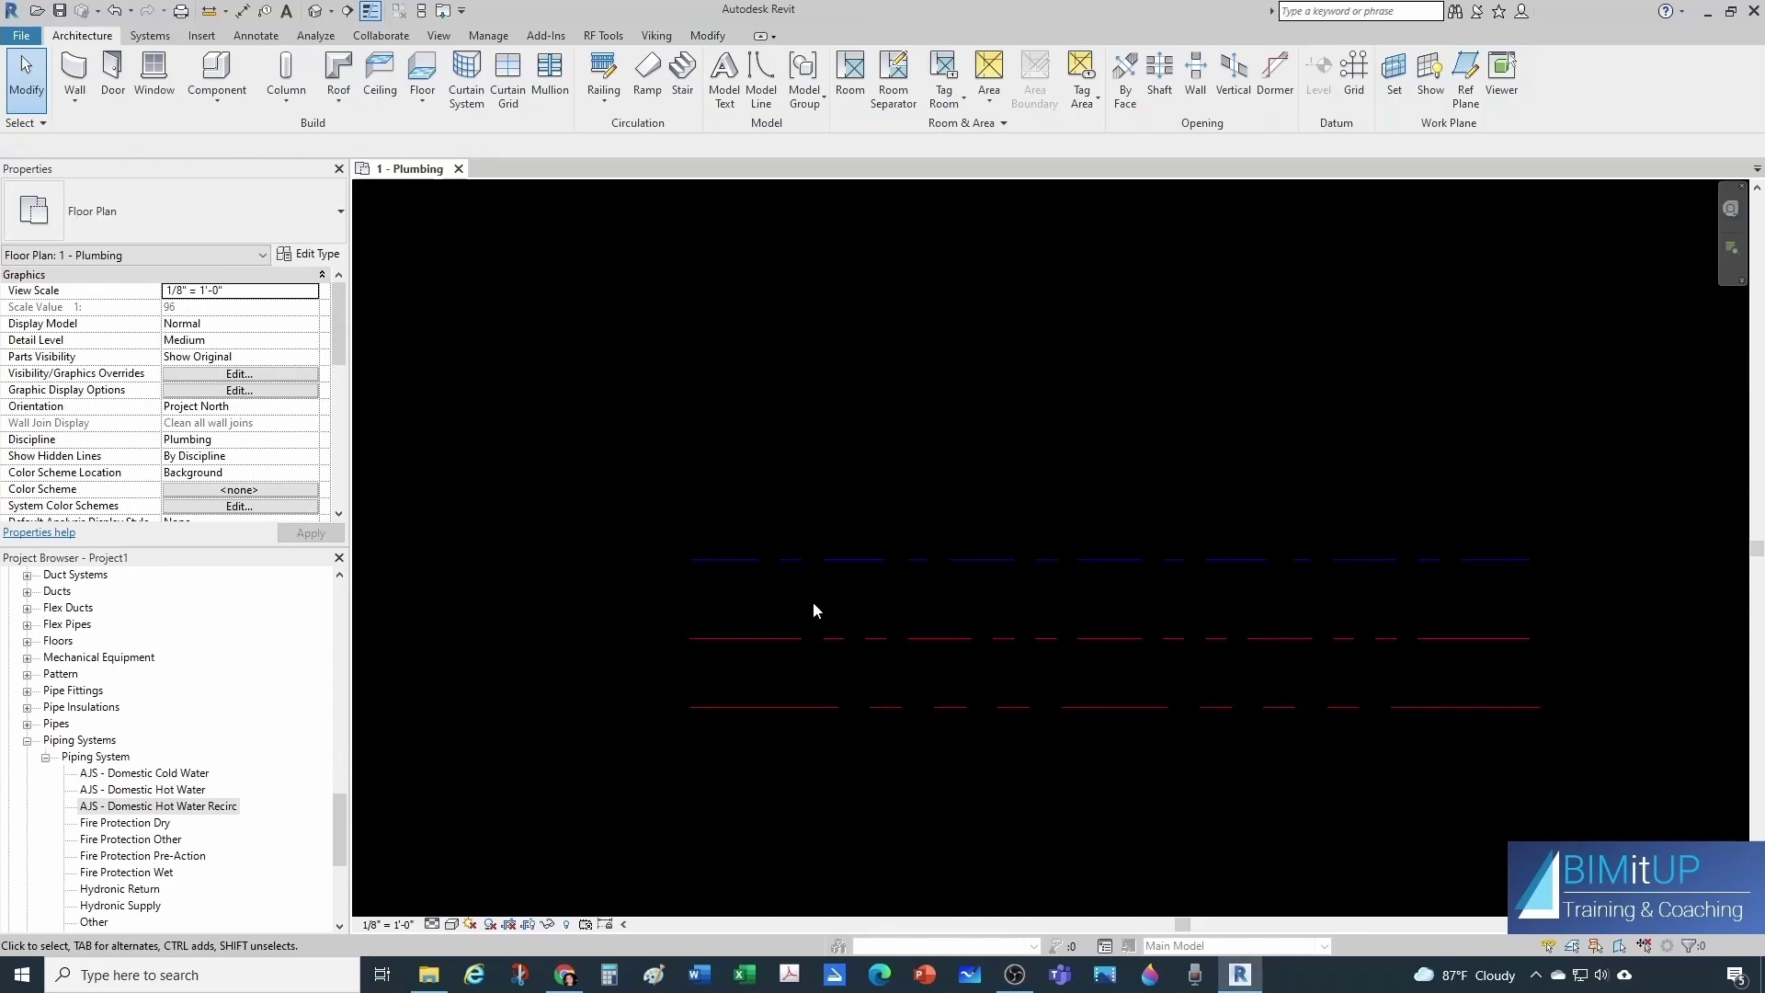
# Set the Abbreviation of the AJS - Domestic Cold Water piping system type to CW.
pyautogui.click(181, 773)
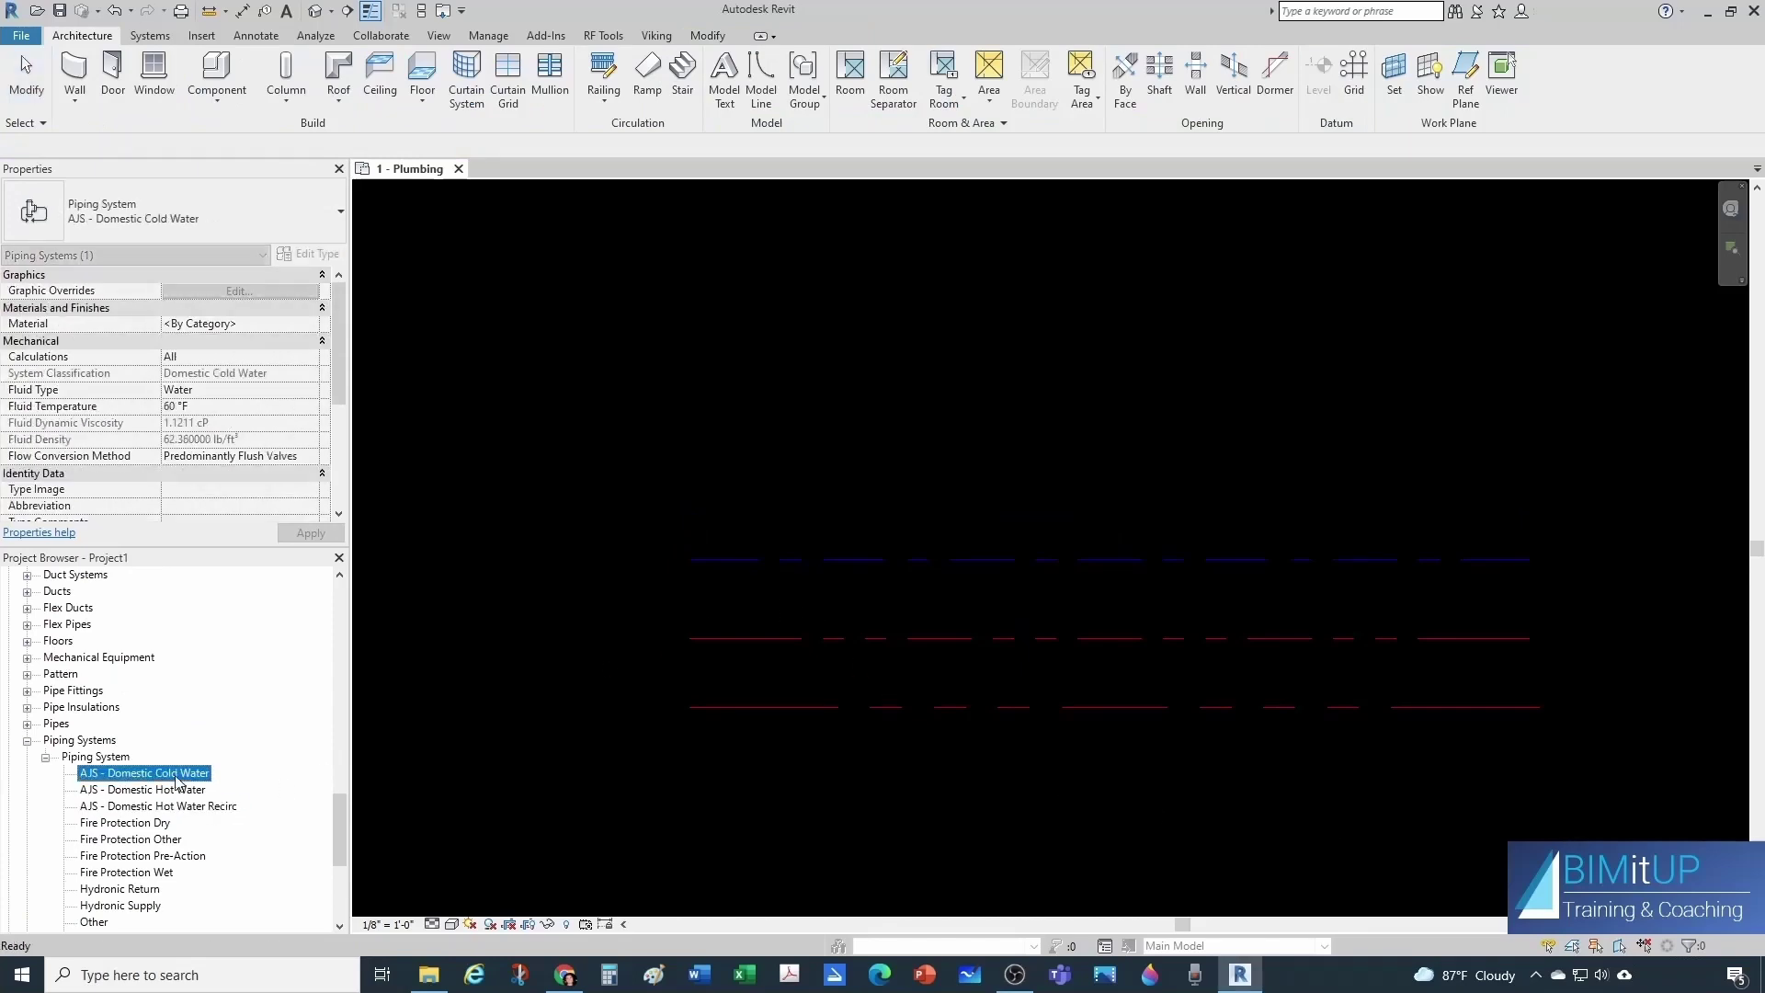
pyautogui.rightClick(179, 772)
pyautogui.click(246, 695)
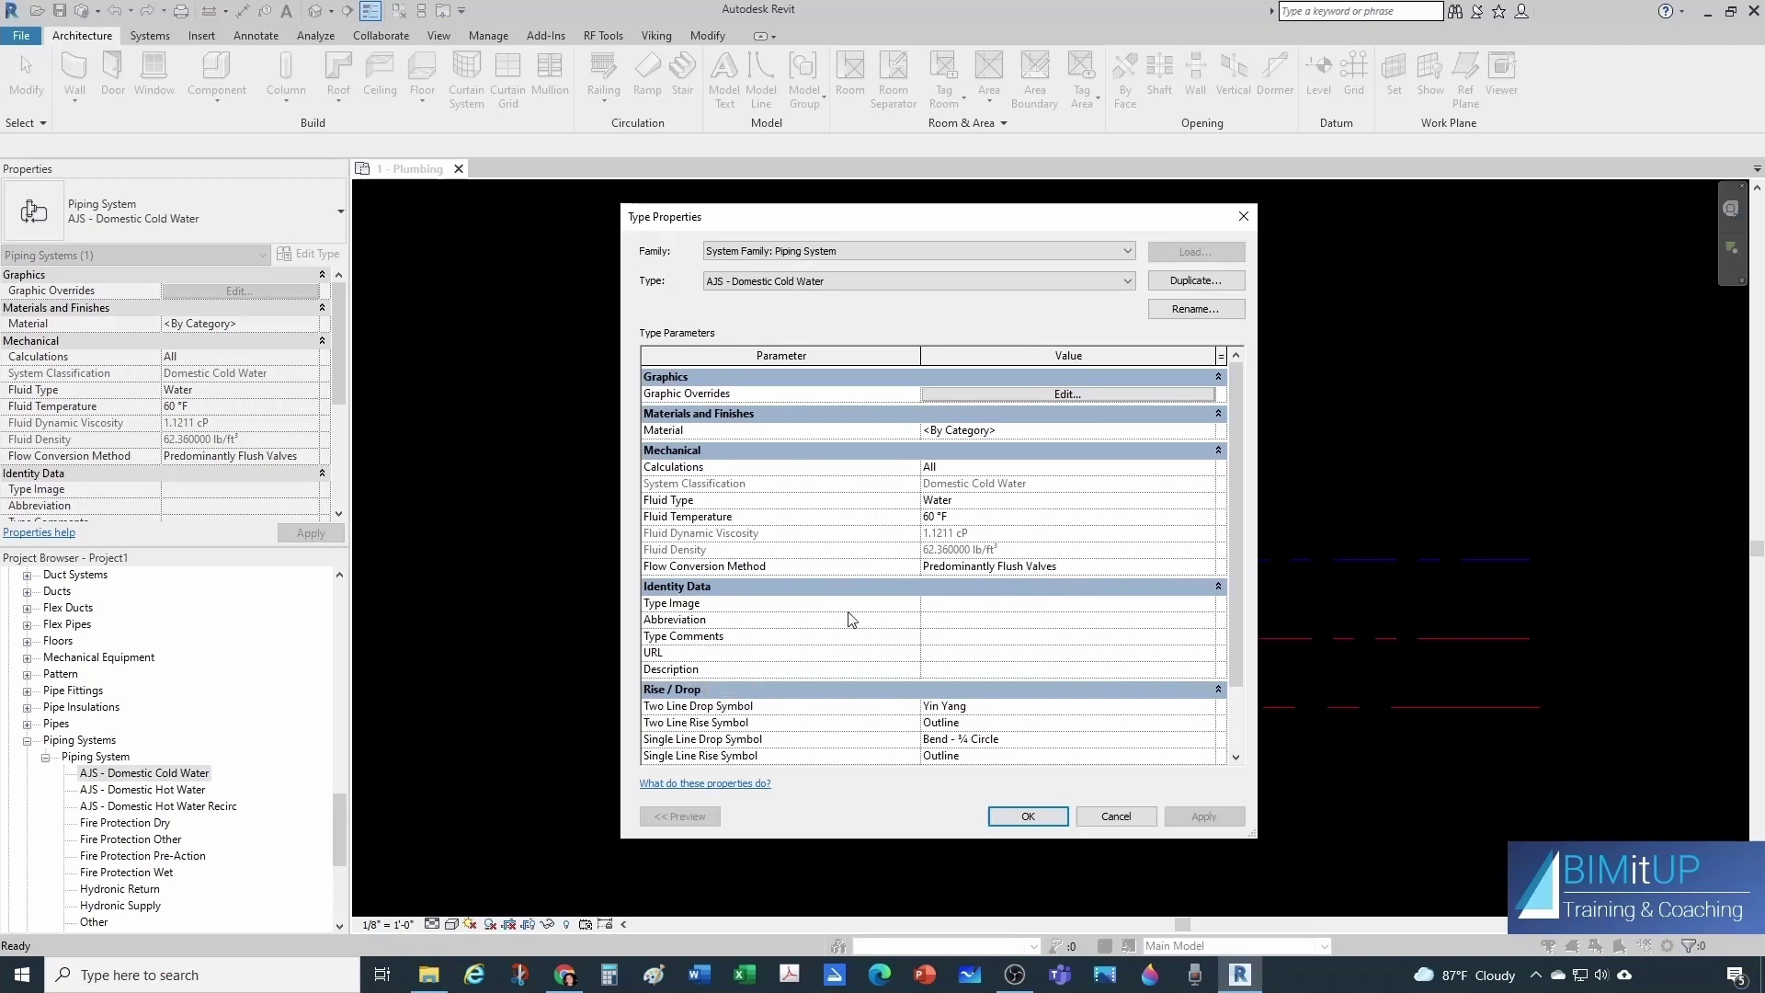
pyautogui.click(936, 617)
pyautogui.write('CW')
pyautogui.click(1043, 821)
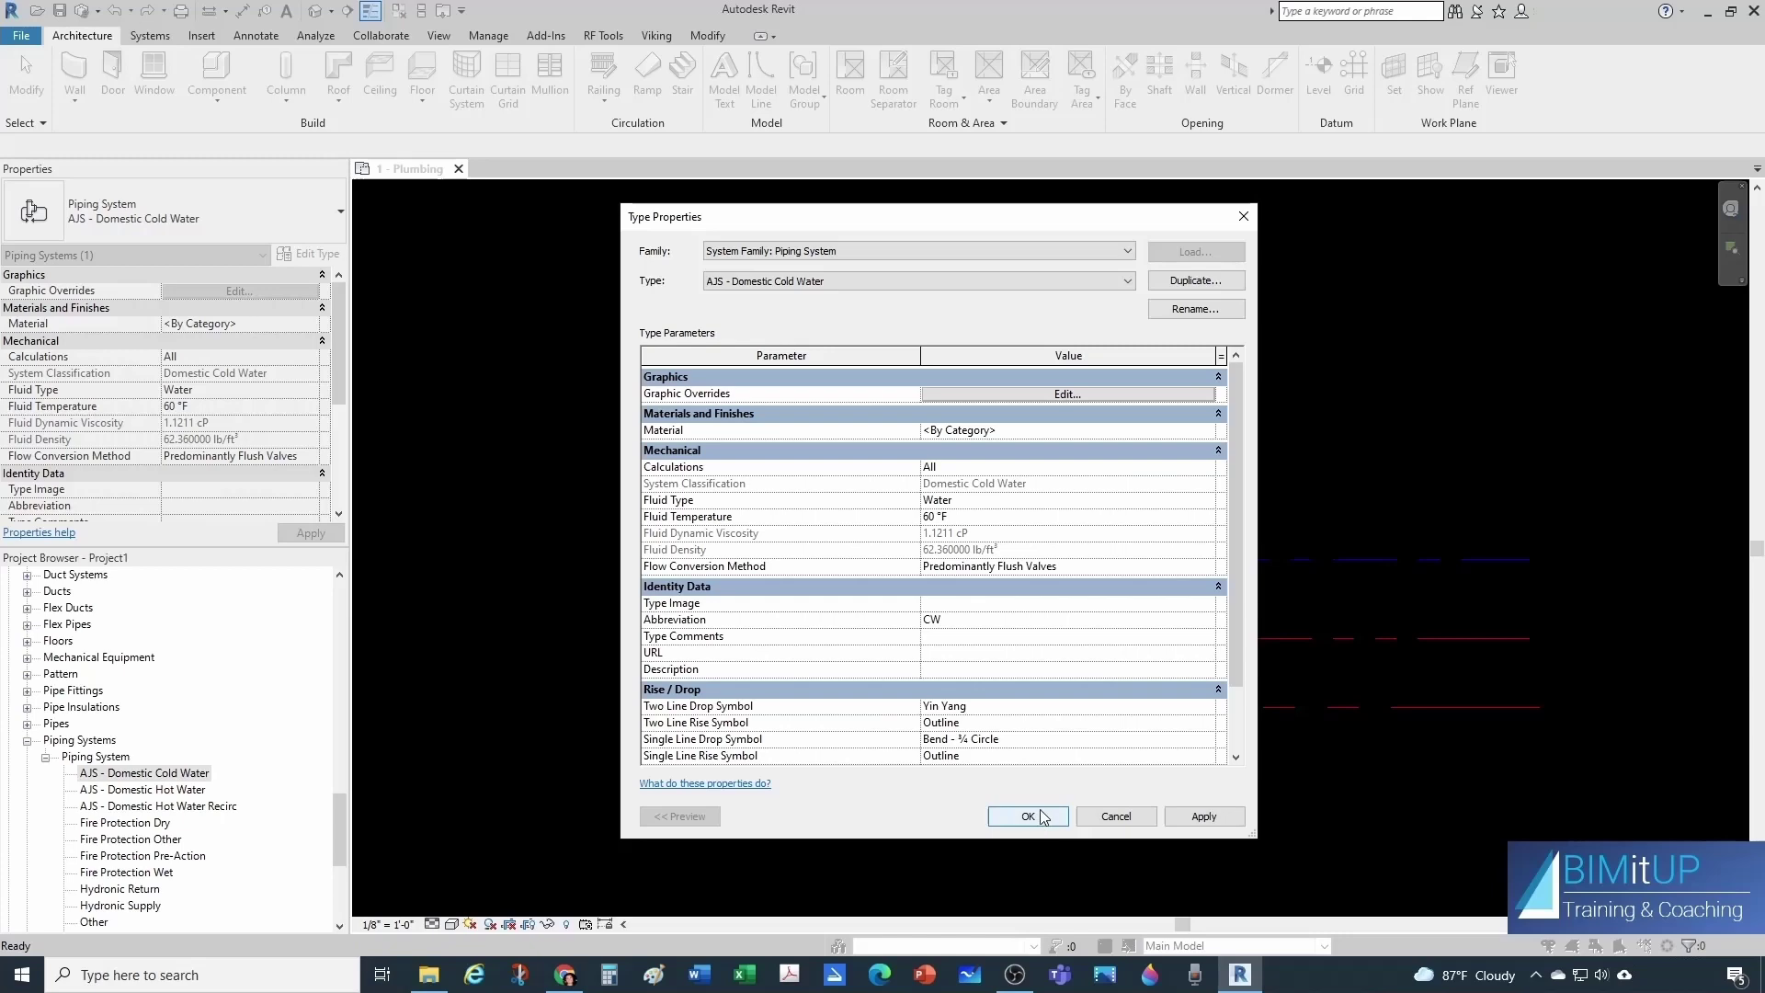
# Set the Abbreviation of the AJS - Domestic Hot Water piping system type to HW.
pyautogui.rightClick(170, 793)
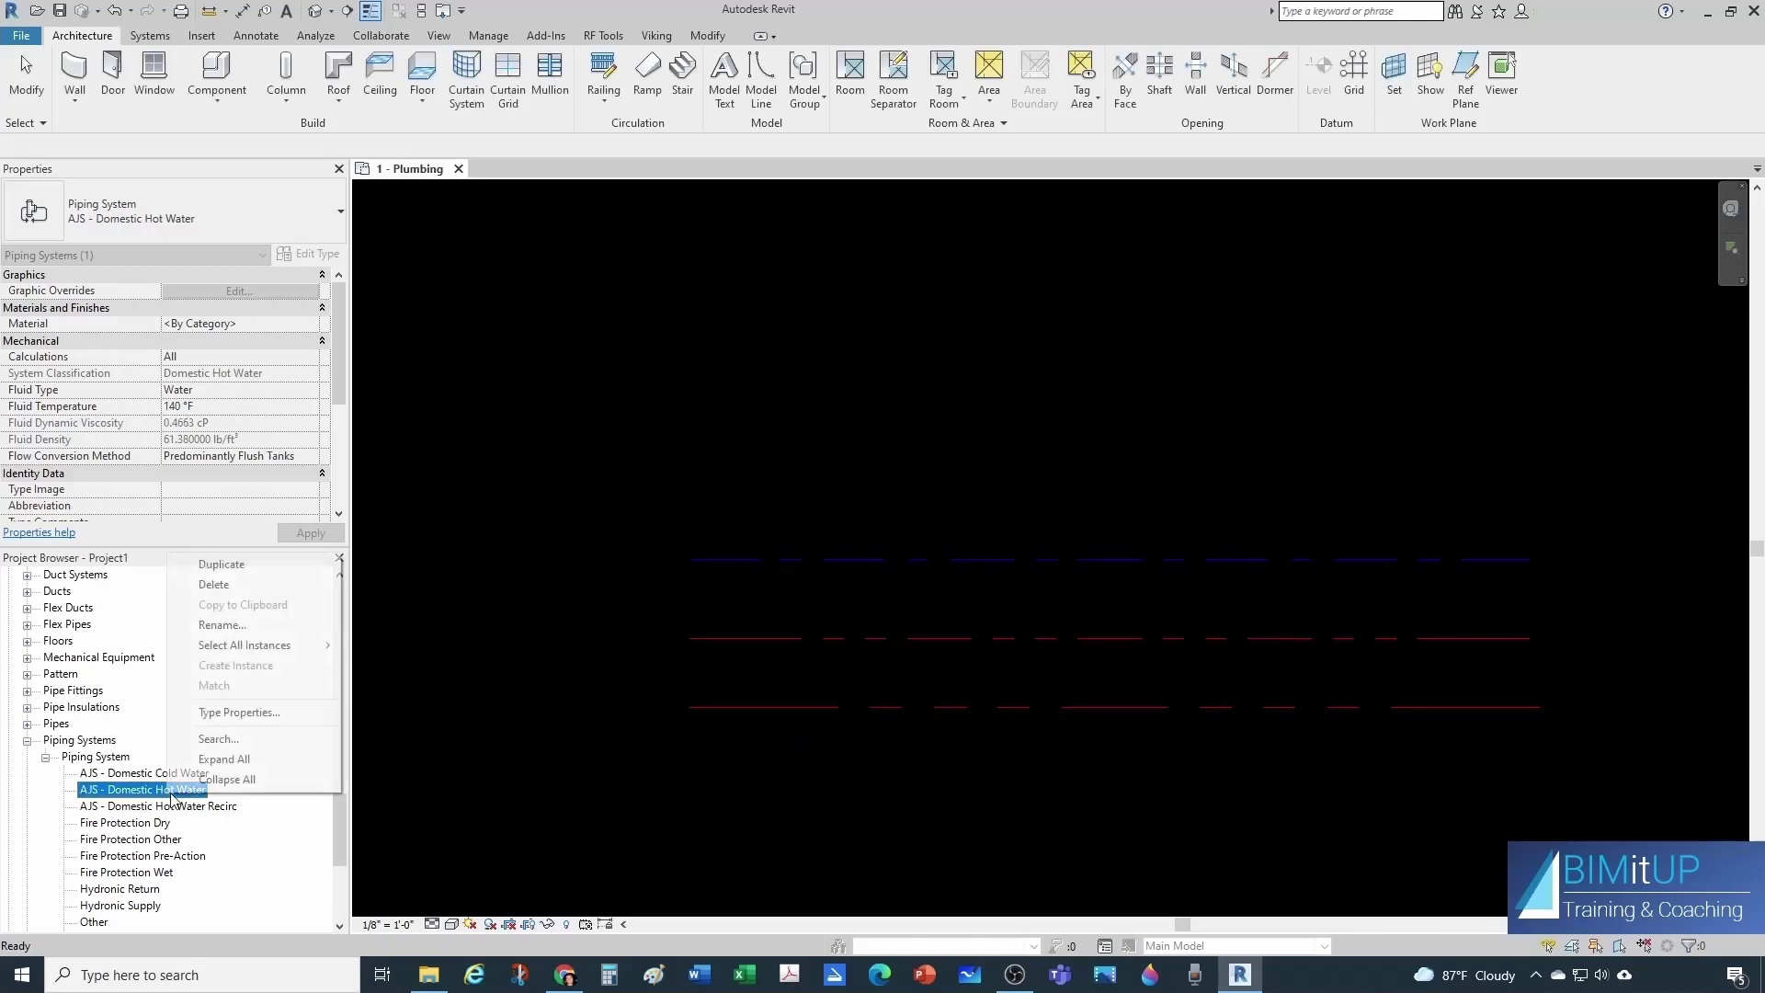
pyautogui.click(250, 713)
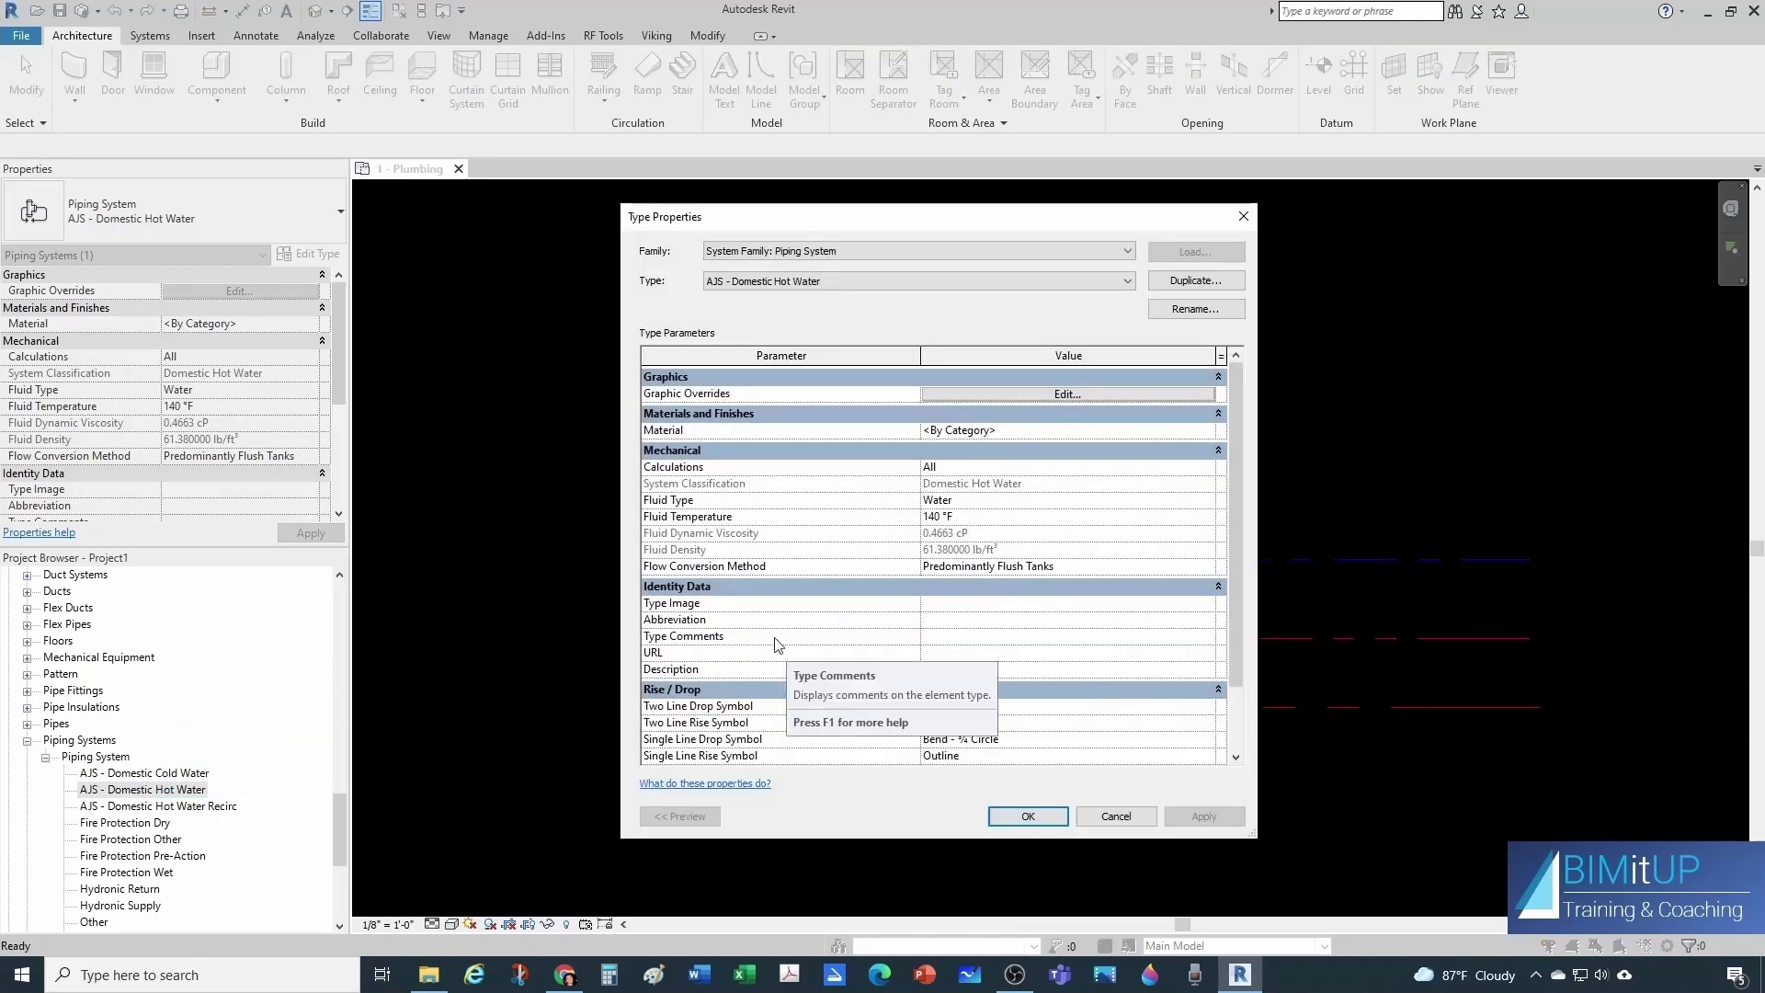
pyautogui.click(951, 622)
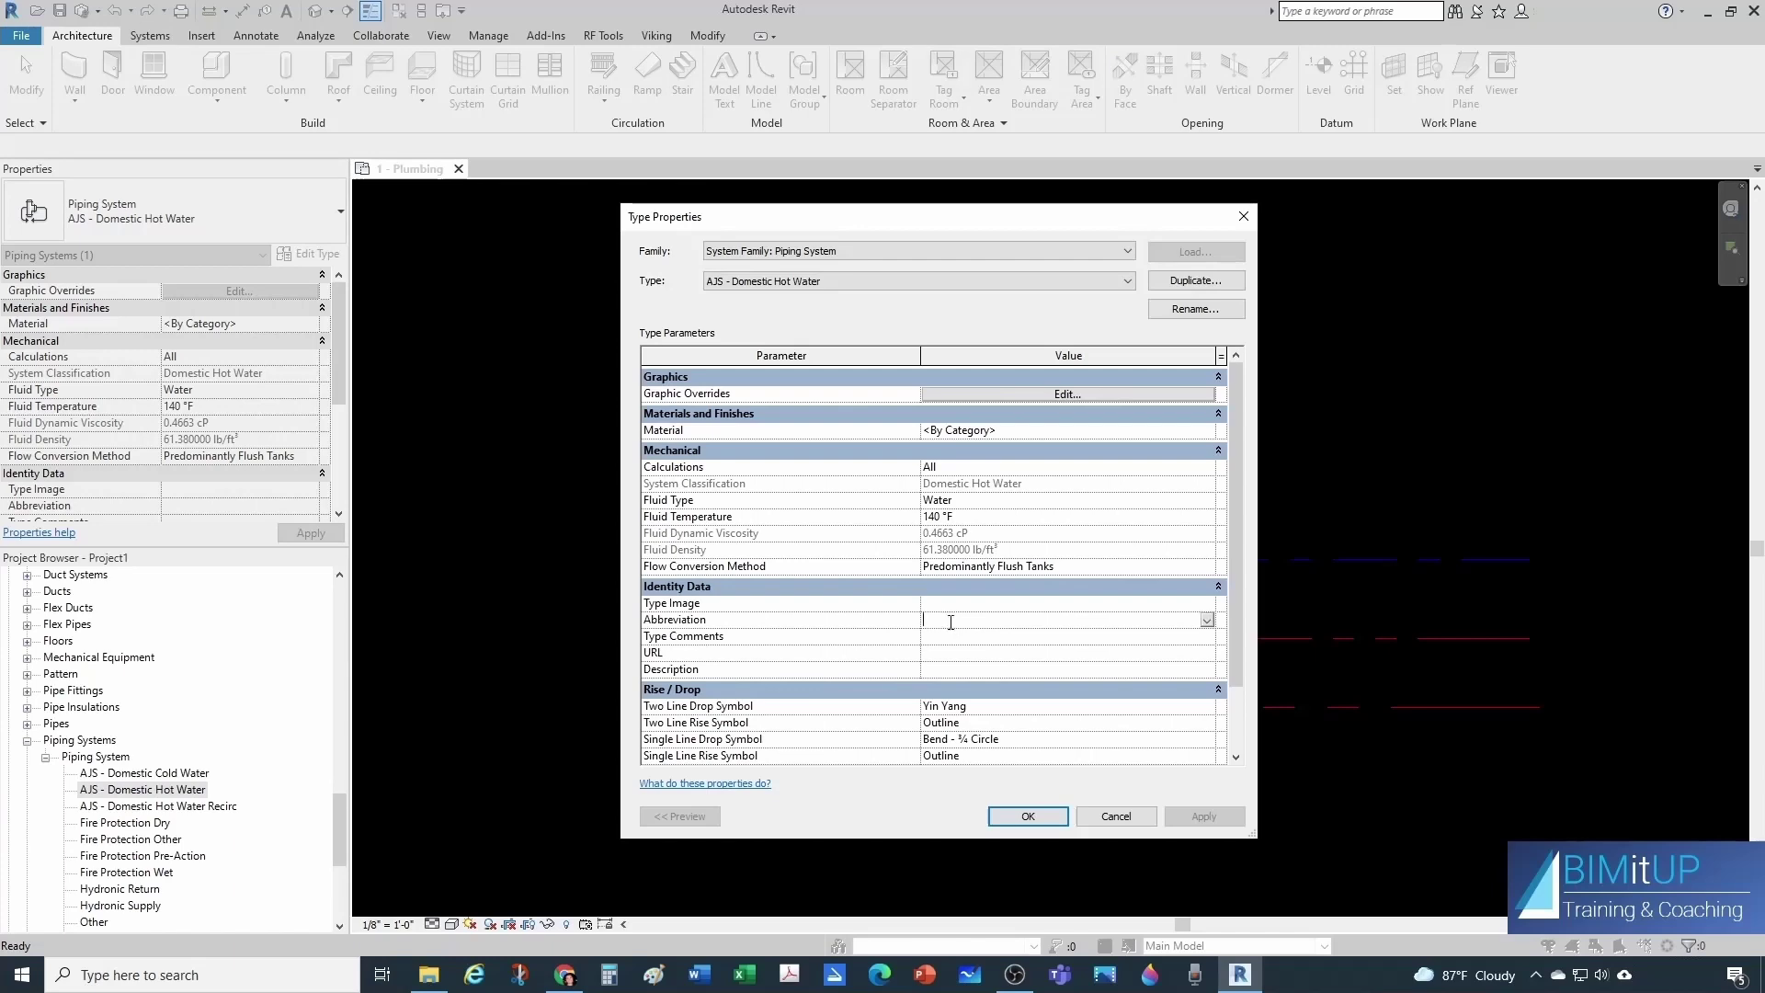
pyautogui.write('HW')
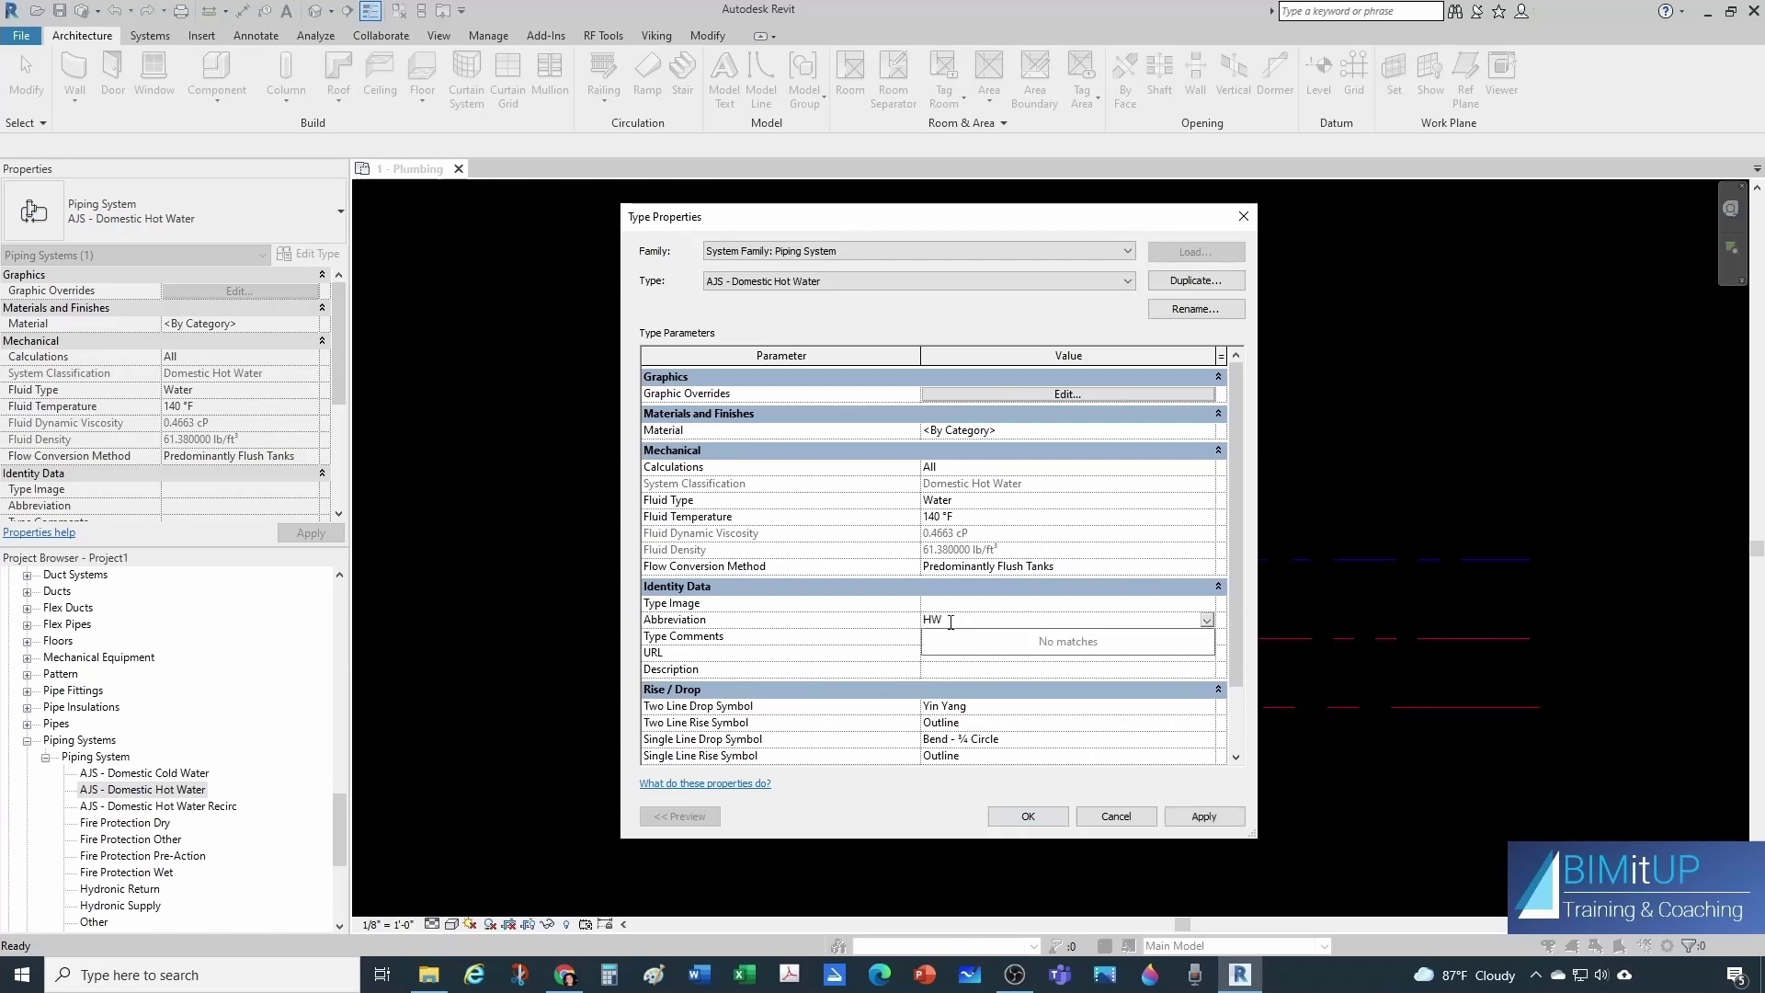
pyautogui.click(1045, 818)
# Set the Abbreviation of the AJS - Domestic Hot Water Recirc piping system type to HWR.
pyautogui.rightClick(156, 806)
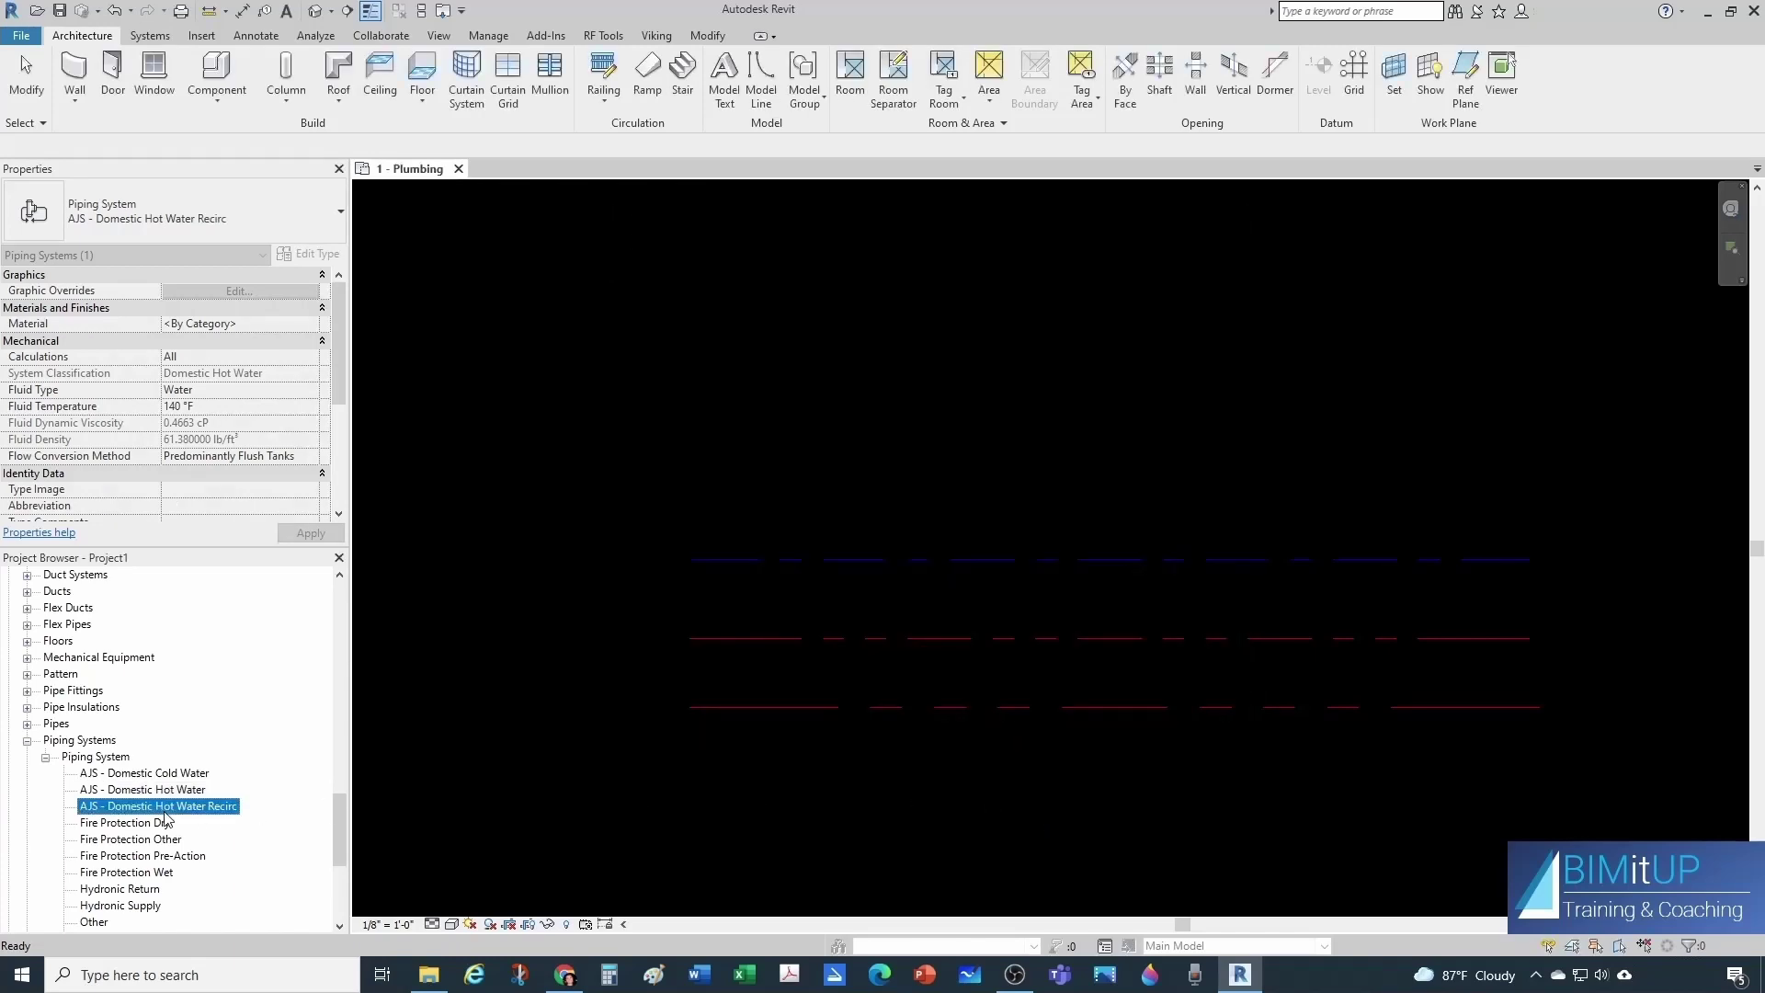
pyautogui.click(236, 731)
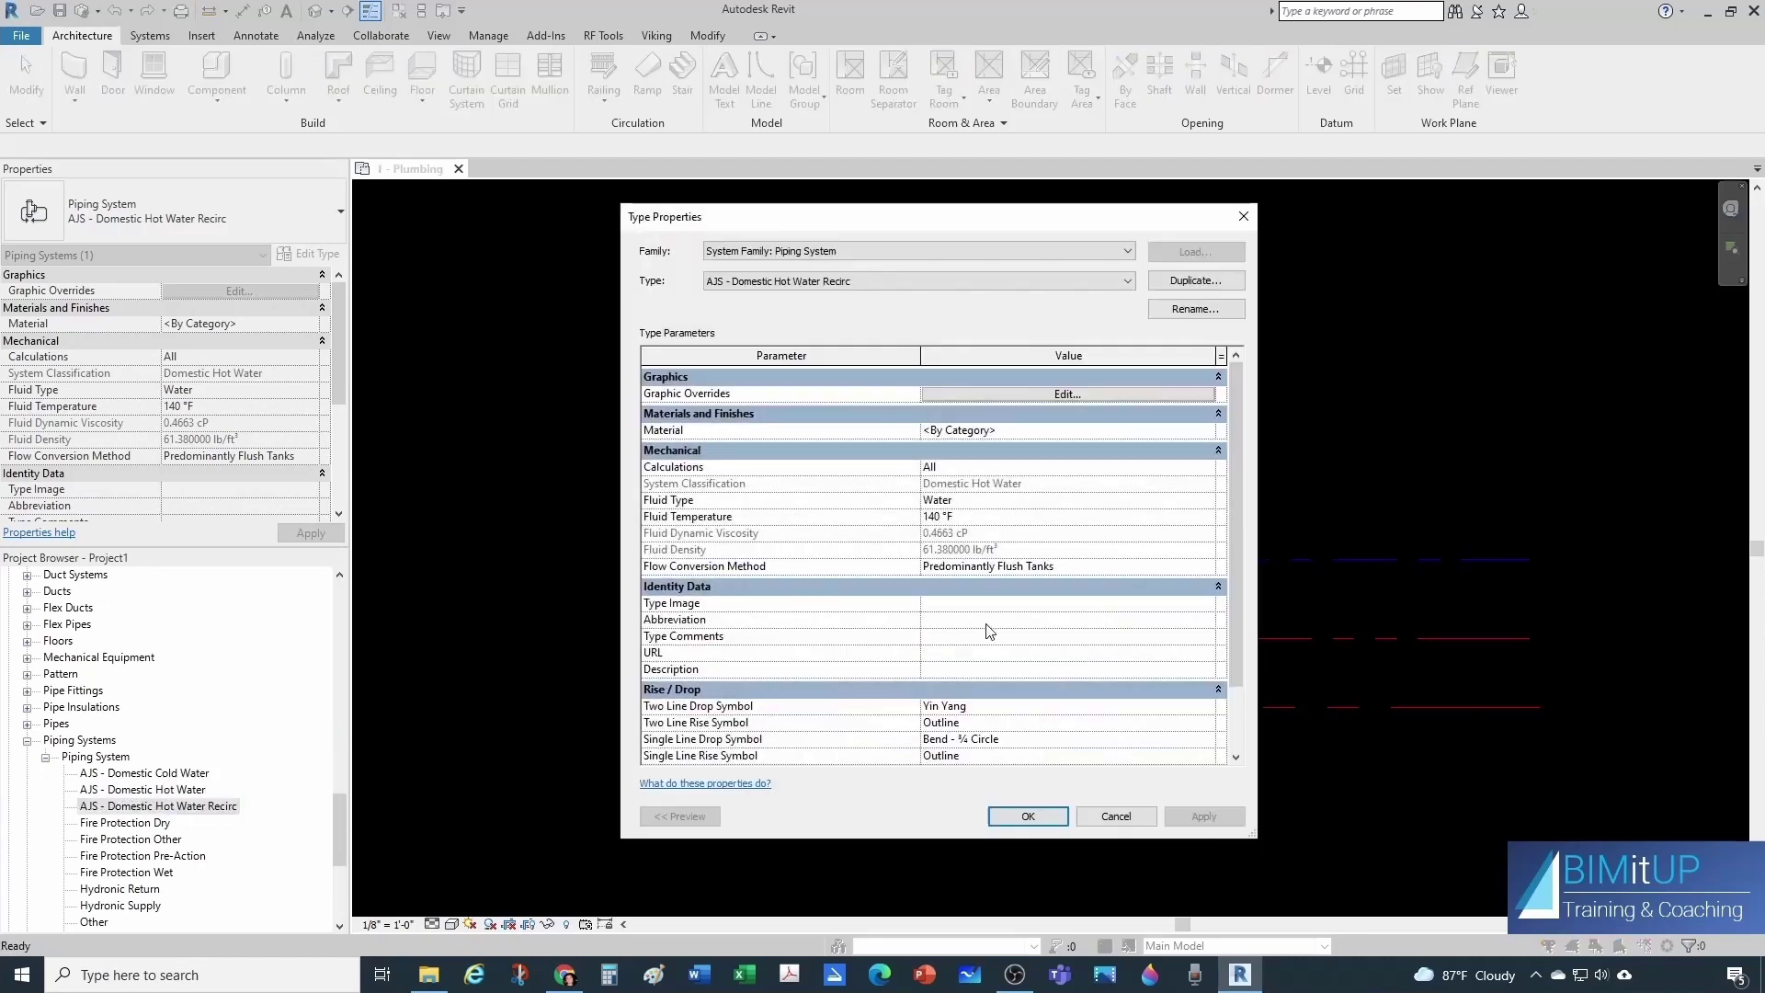
pyautogui.click(928, 622)
pyautogui.write('HWR')
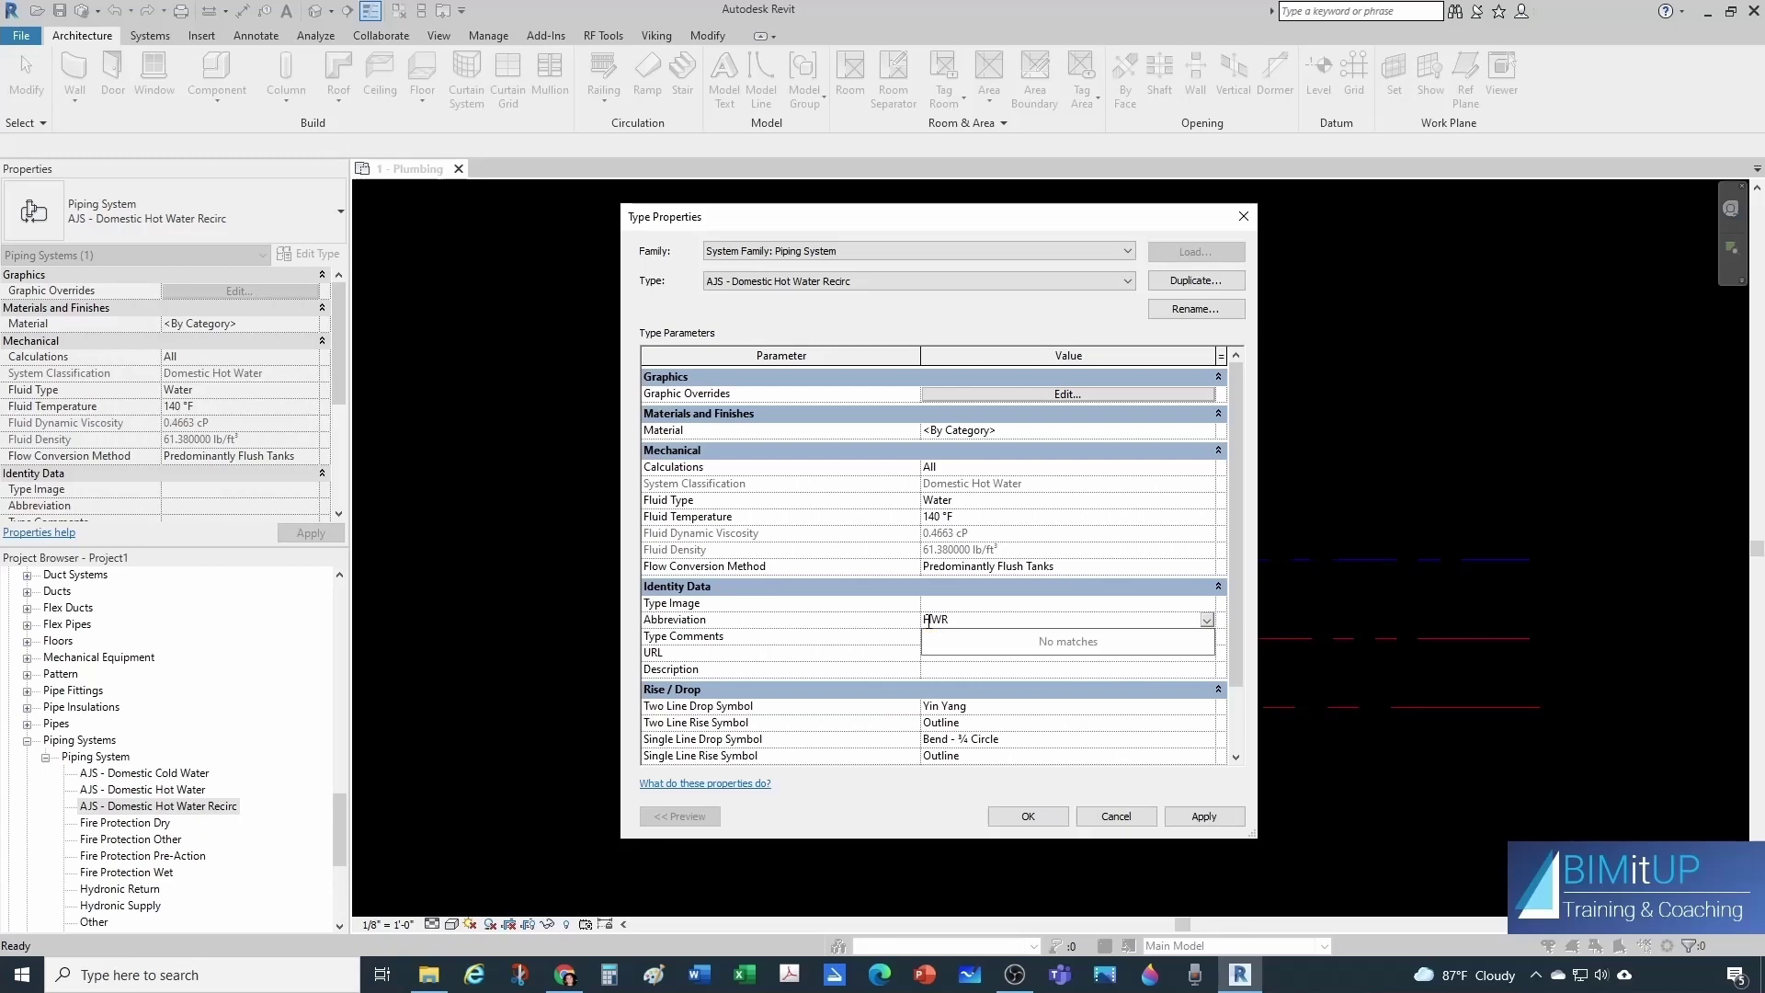
pyautogui.click(1046, 812)
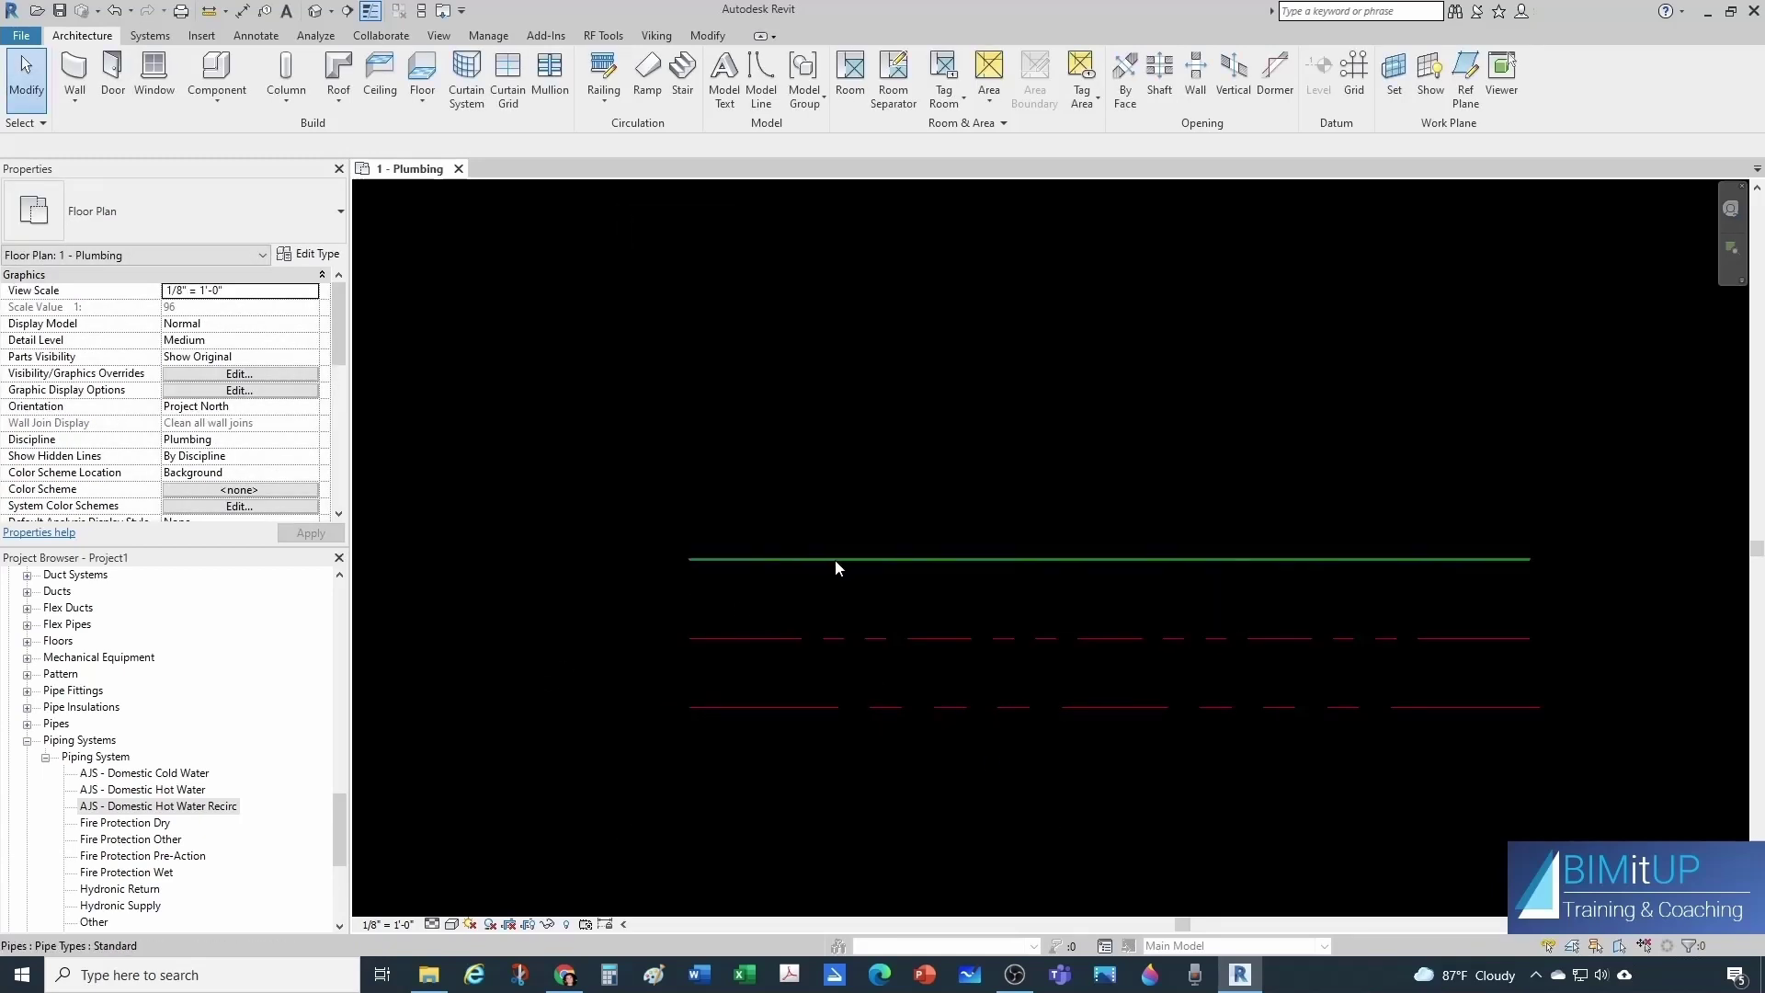
# Tag the cold water pipe near its middle with the Piping System Abbreviation Tag and an attached leader.
pyautogui.press('t')
pyautogui.press('g')
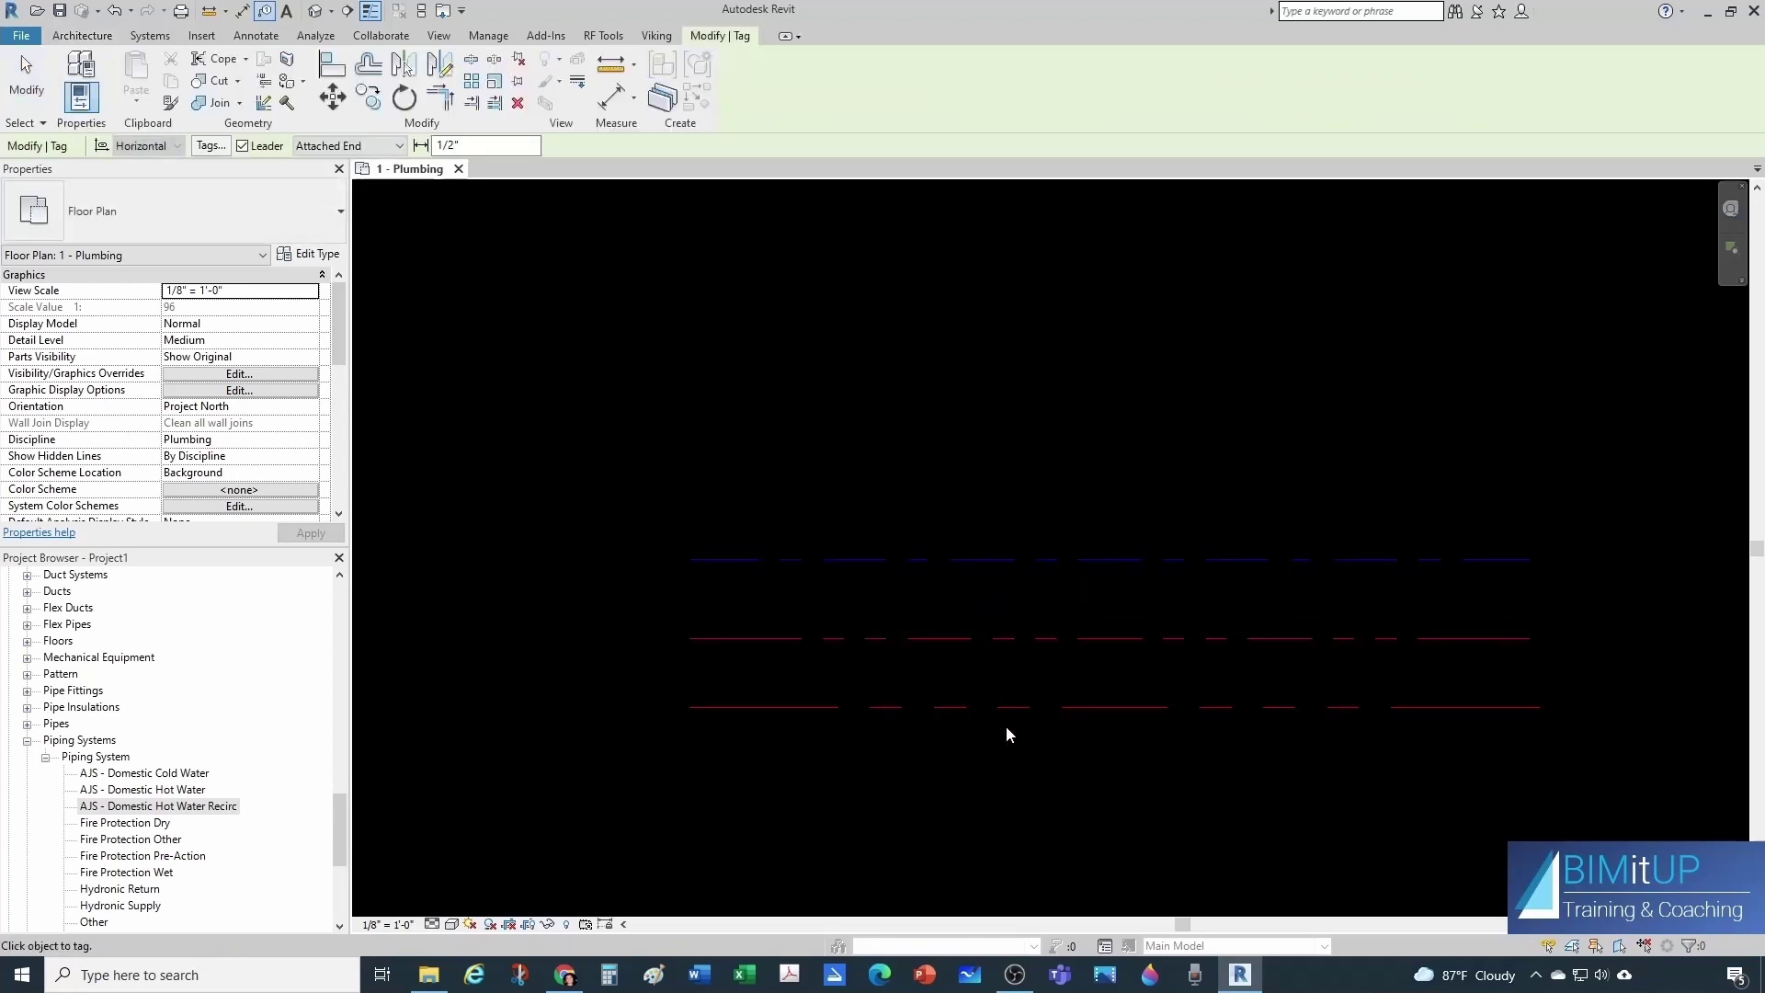
pyautogui.click(1012, 559)
pyautogui.press('Escape')
pyautogui.press('Escape')
pyautogui.scroll(1, 1043, 519)
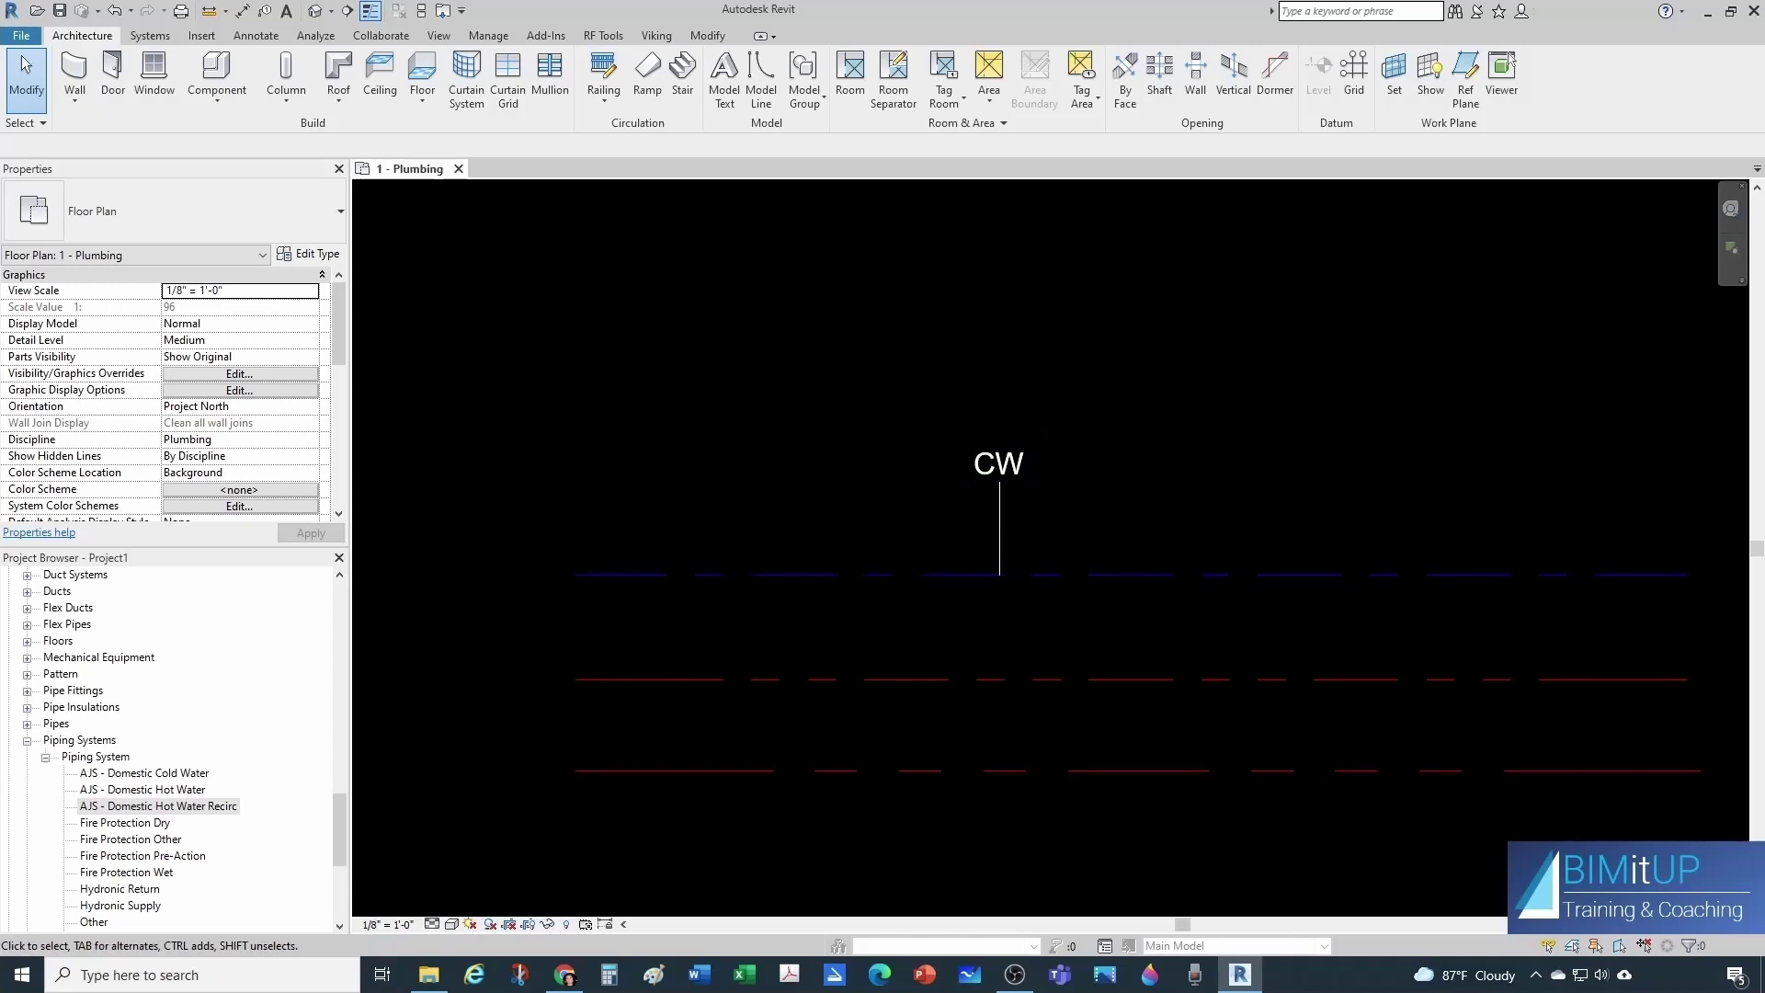
pyautogui.scroll(1, 170, 749)
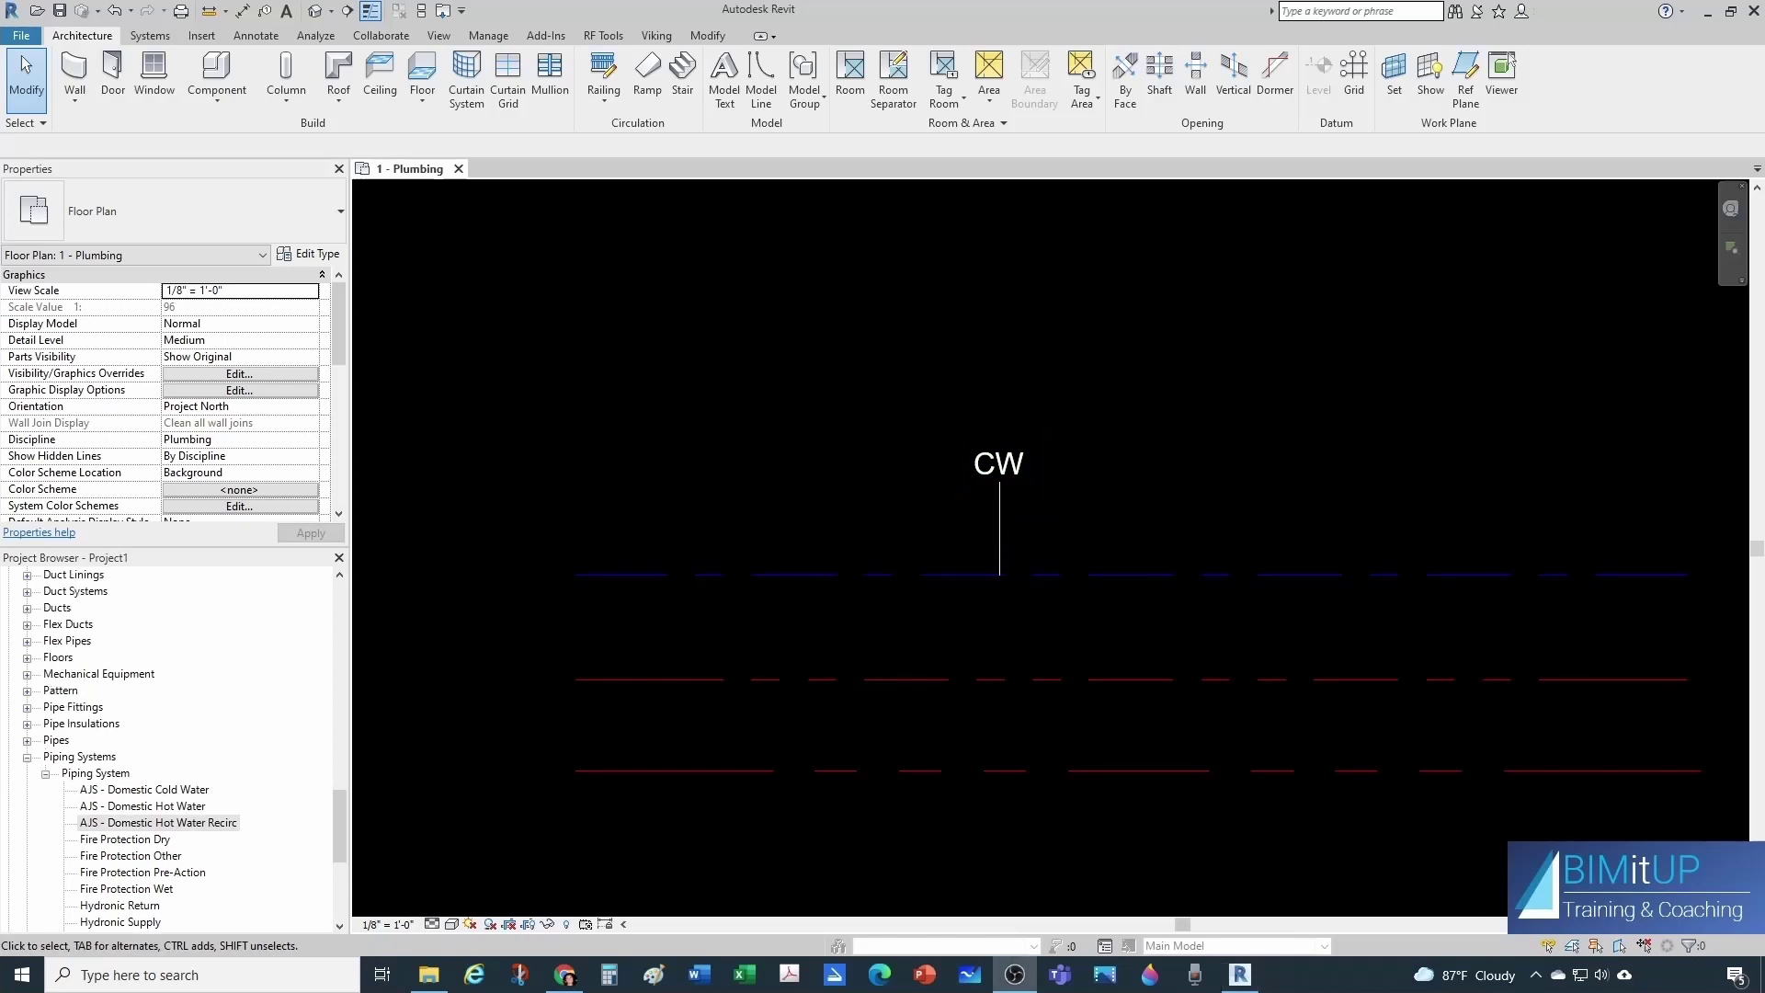
# Change the cold water pipe's tag type to Pipe Size Tag.
pyautogui.click(1007, 502)
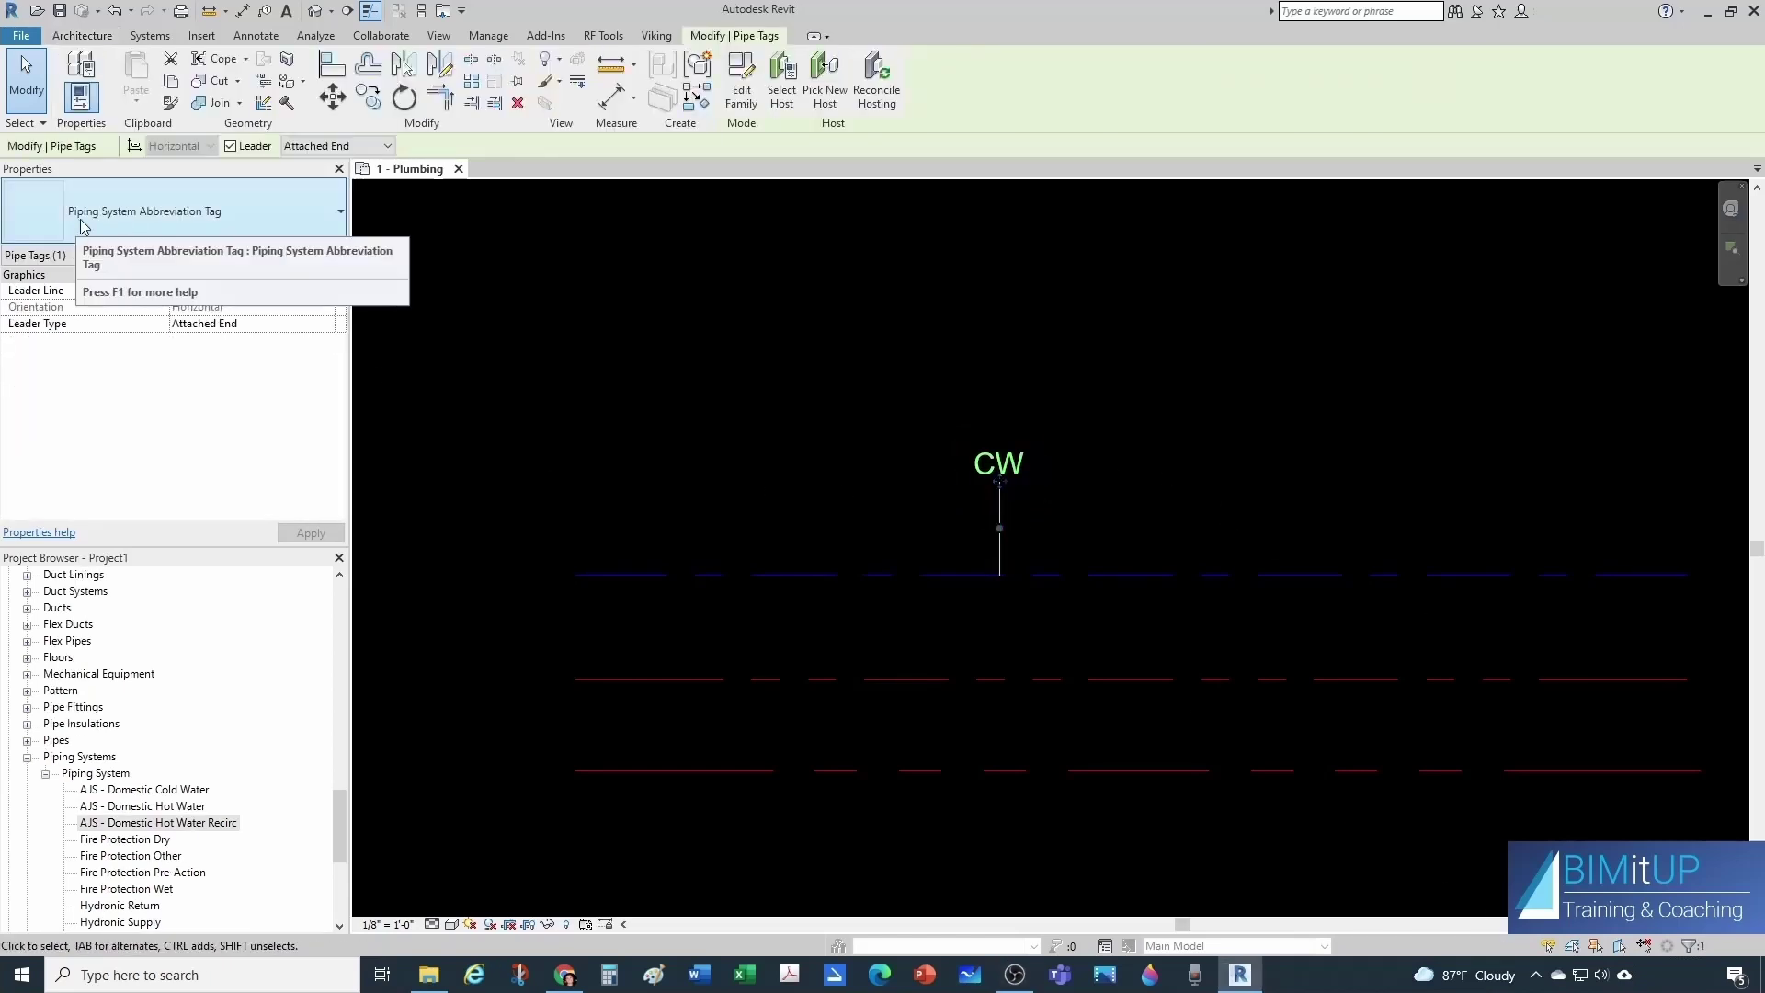
pyautogui.click(274, 224)
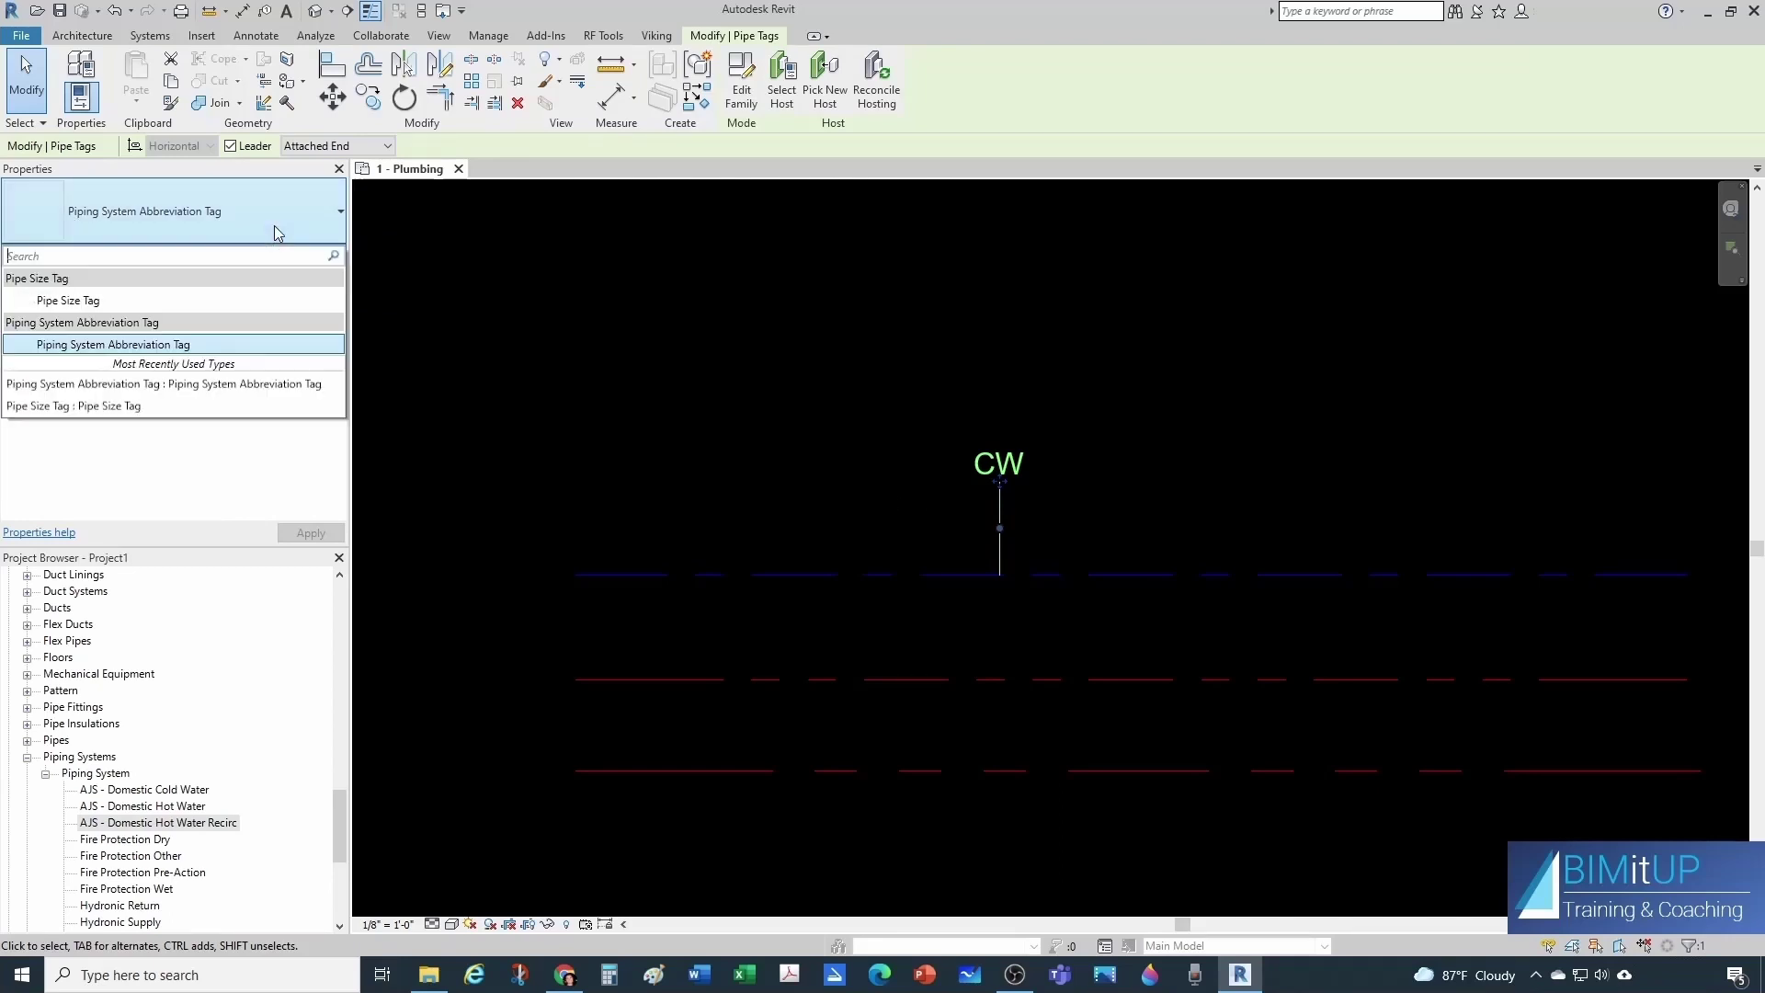
pyautogui.click(73, 302)
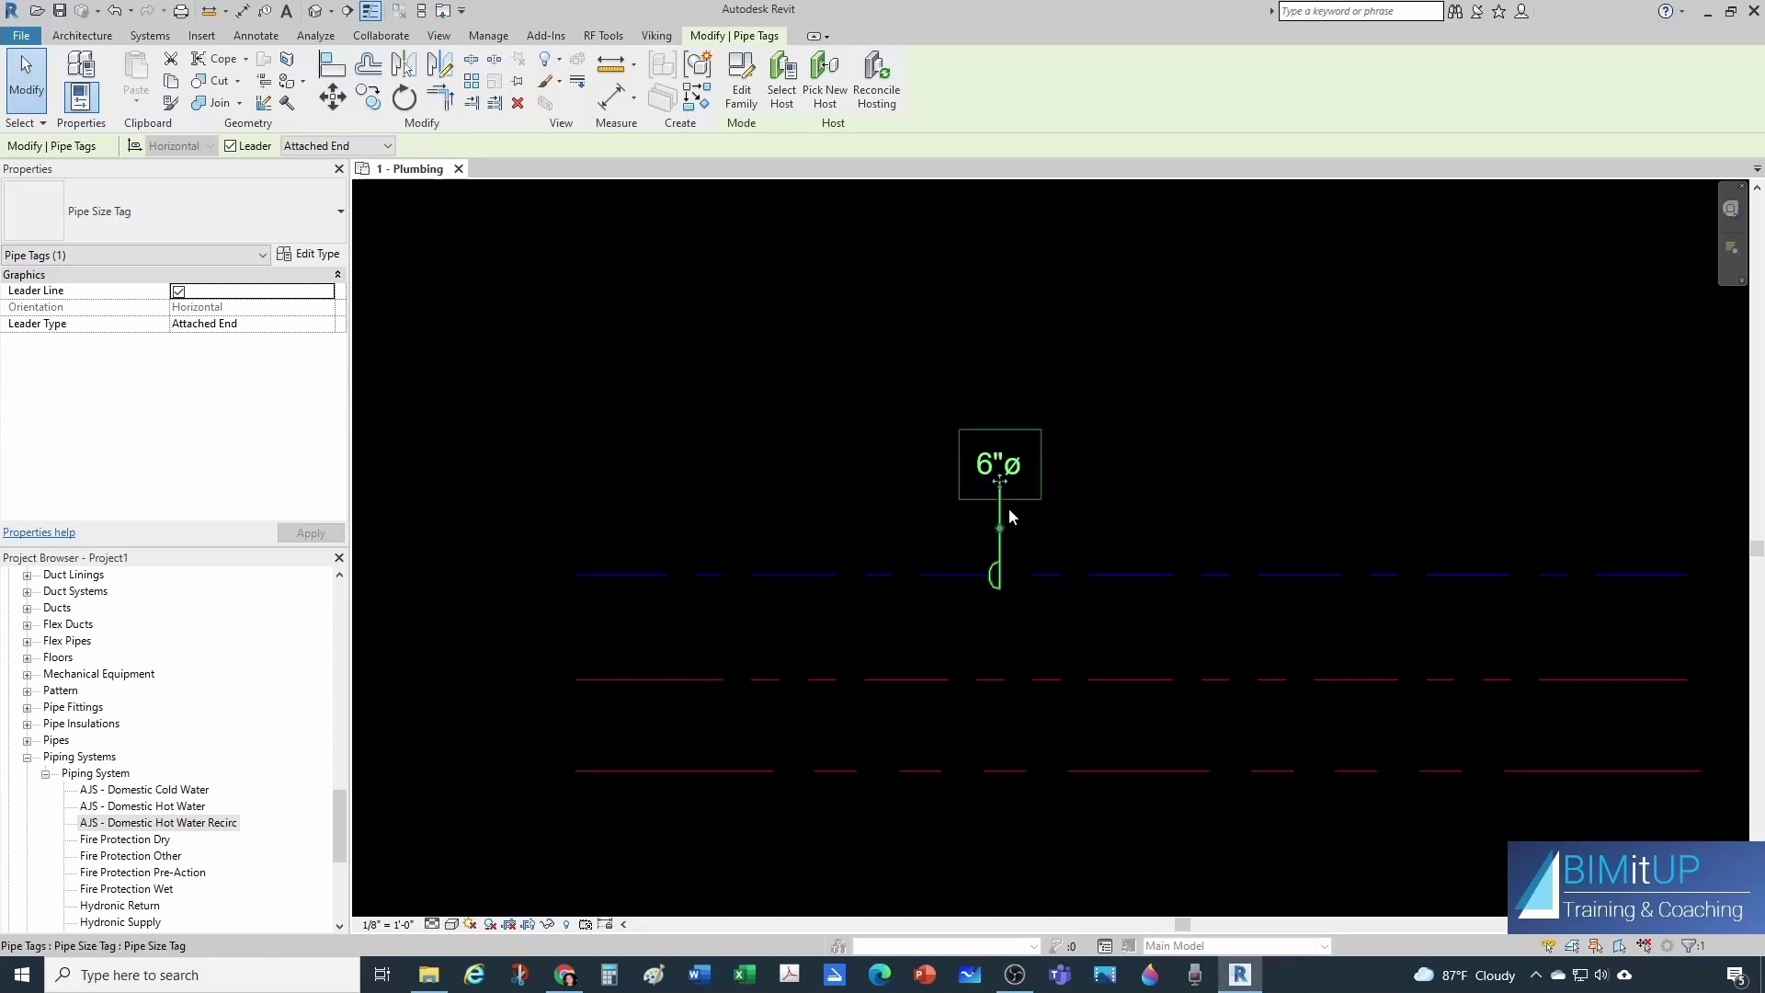
pyautogui.click(932, 419)
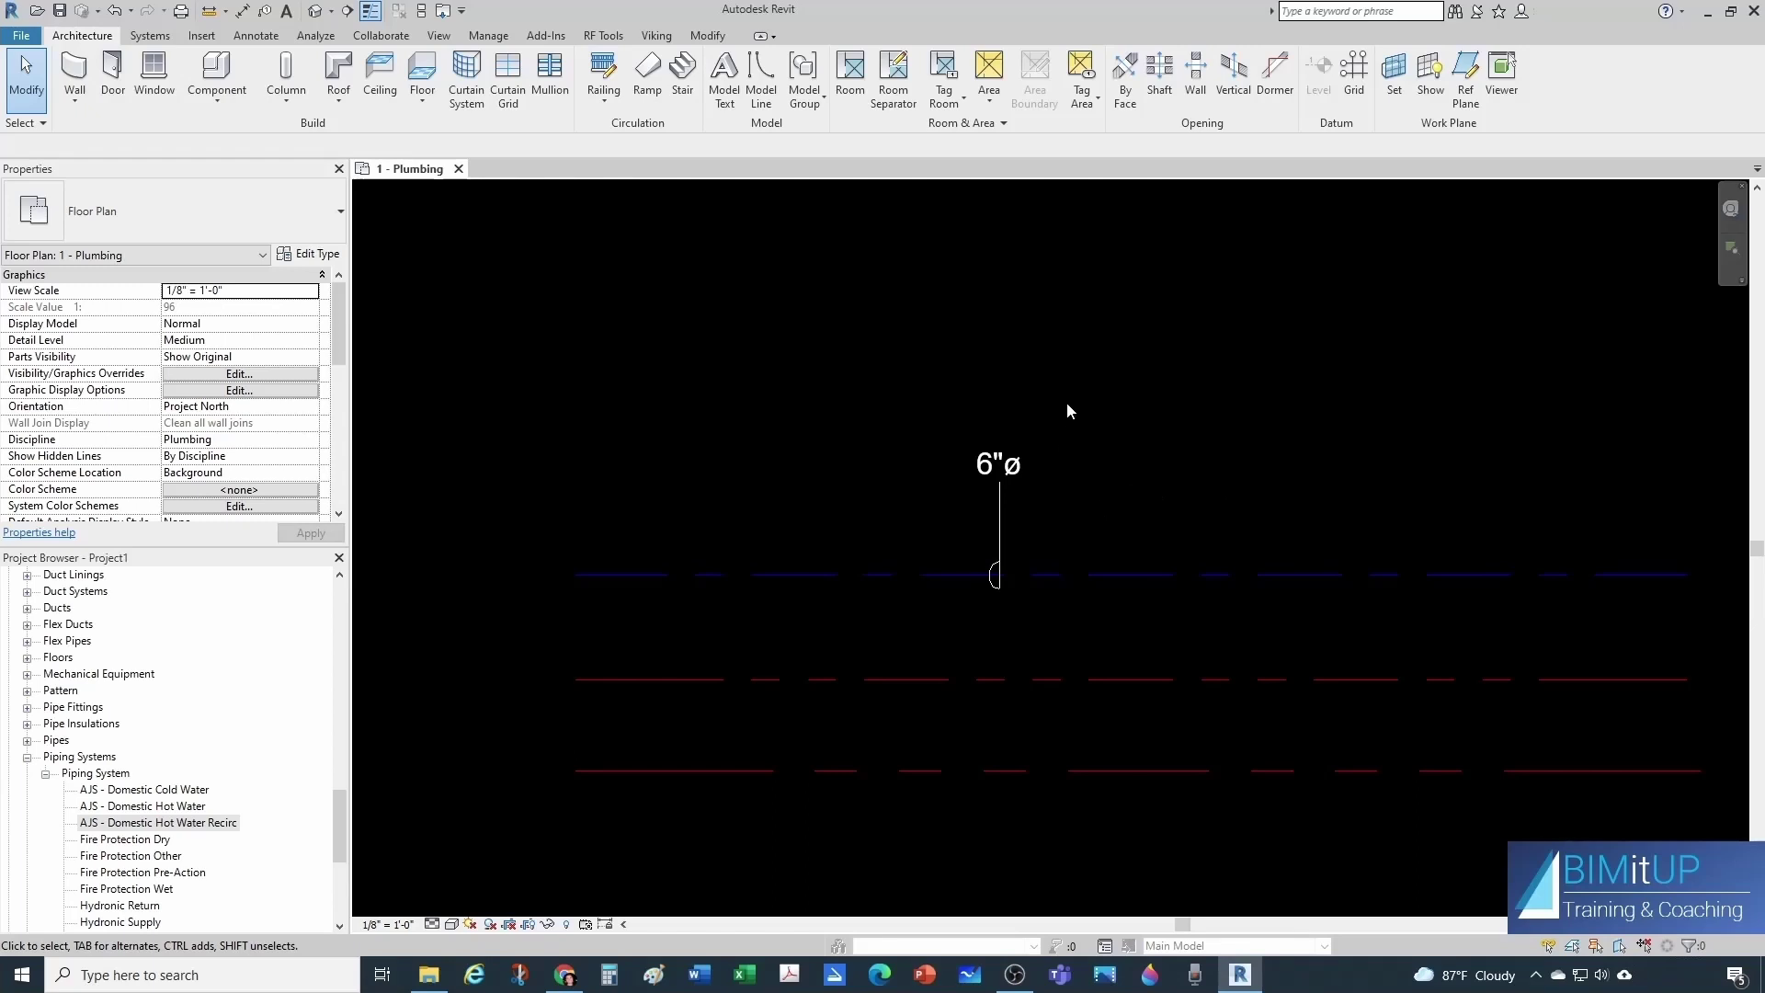
# Delete the tag on the cold water pipe.
pyautogui.click(998, 465)
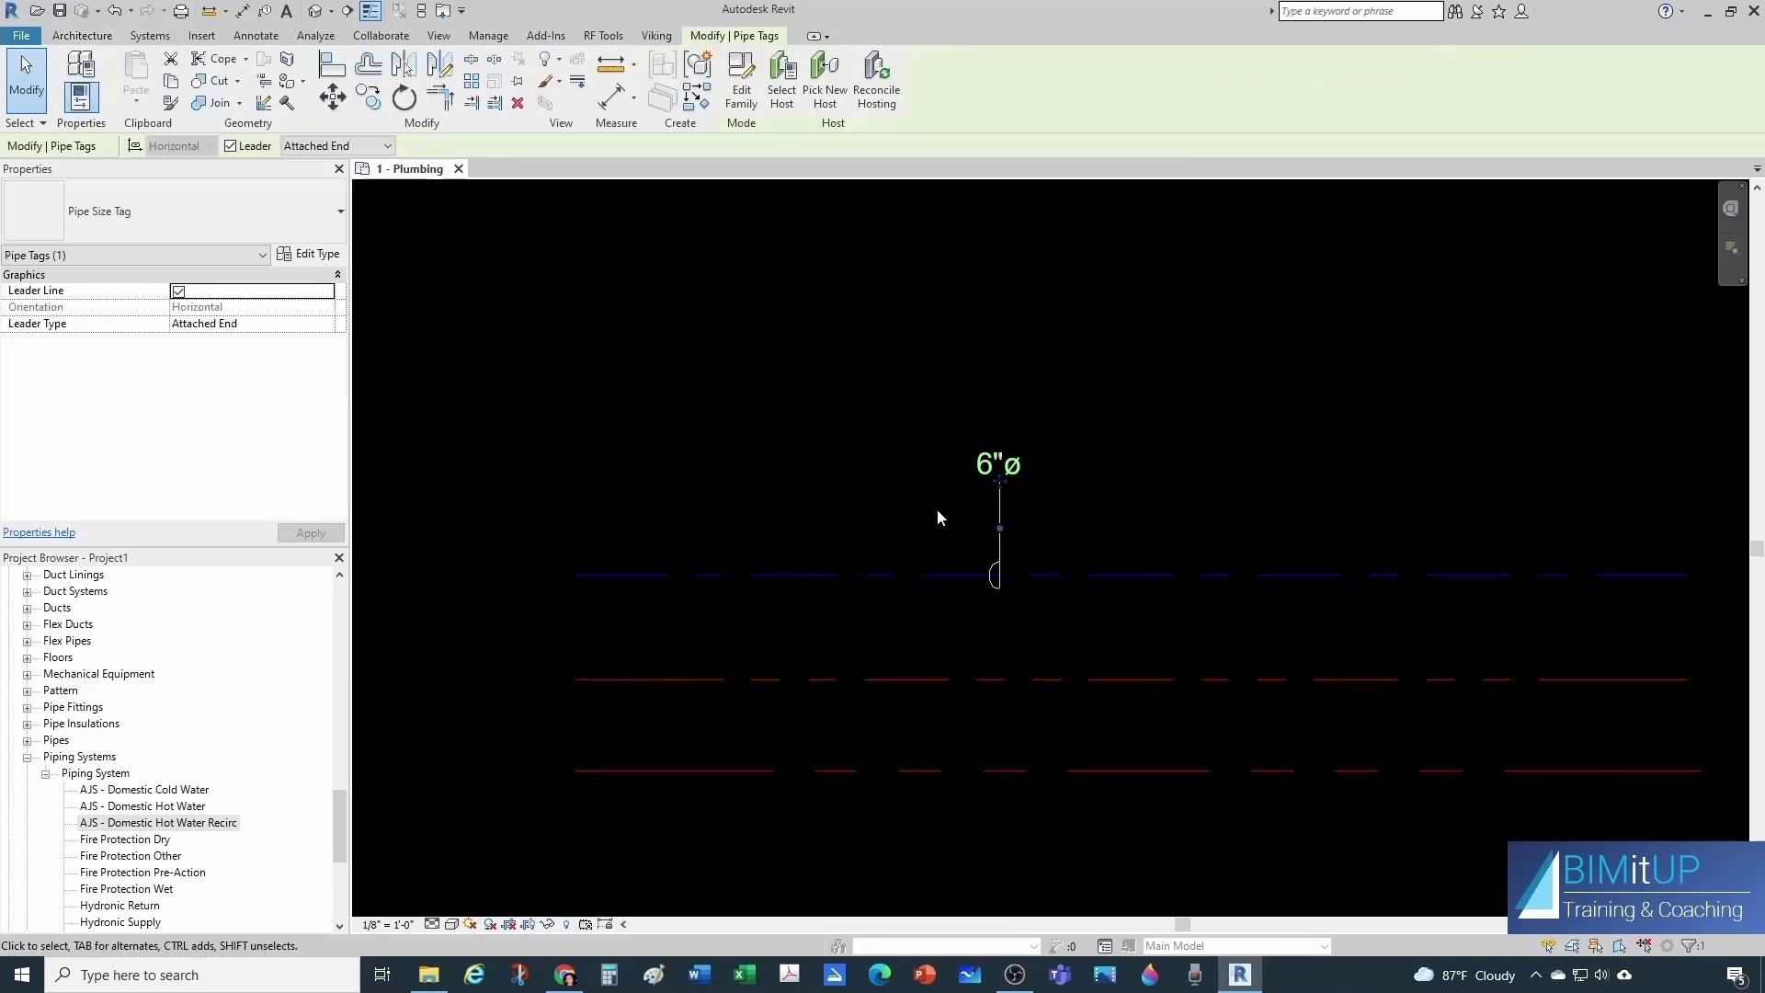
pyautogui.press('Delete')
pyautogui.scroll(-2, 966, 561)
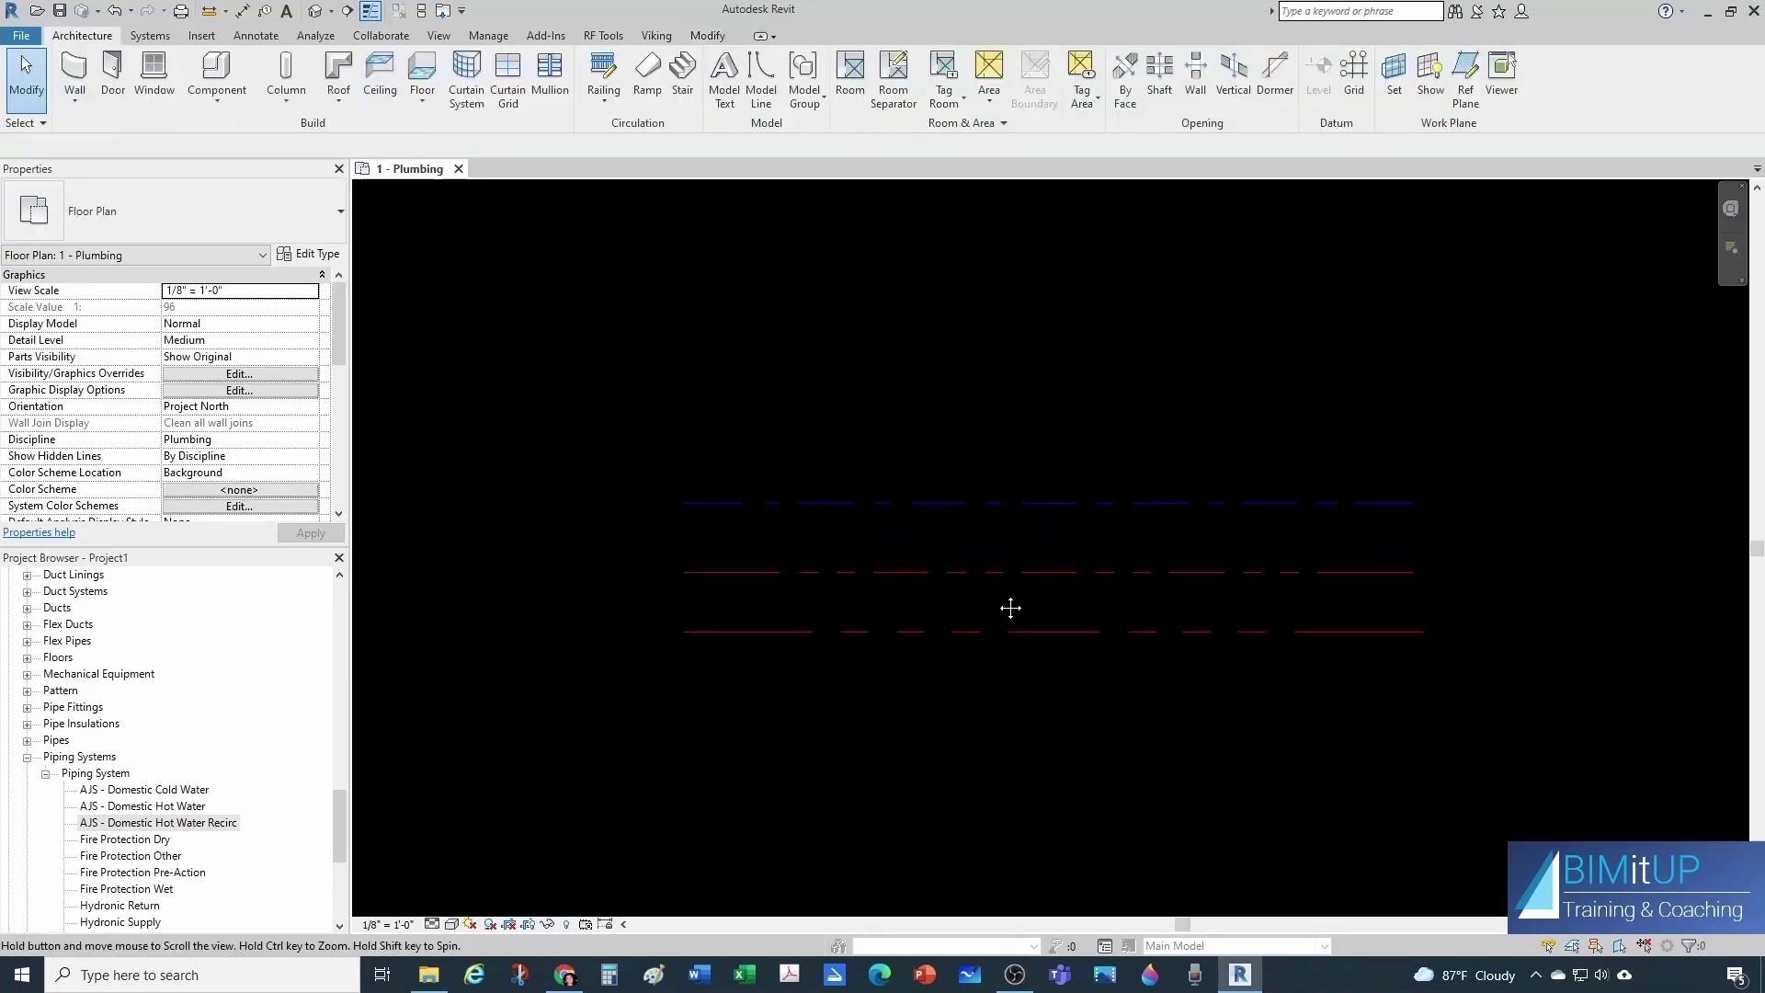
pyautogui.scroll(1, 800, 656)
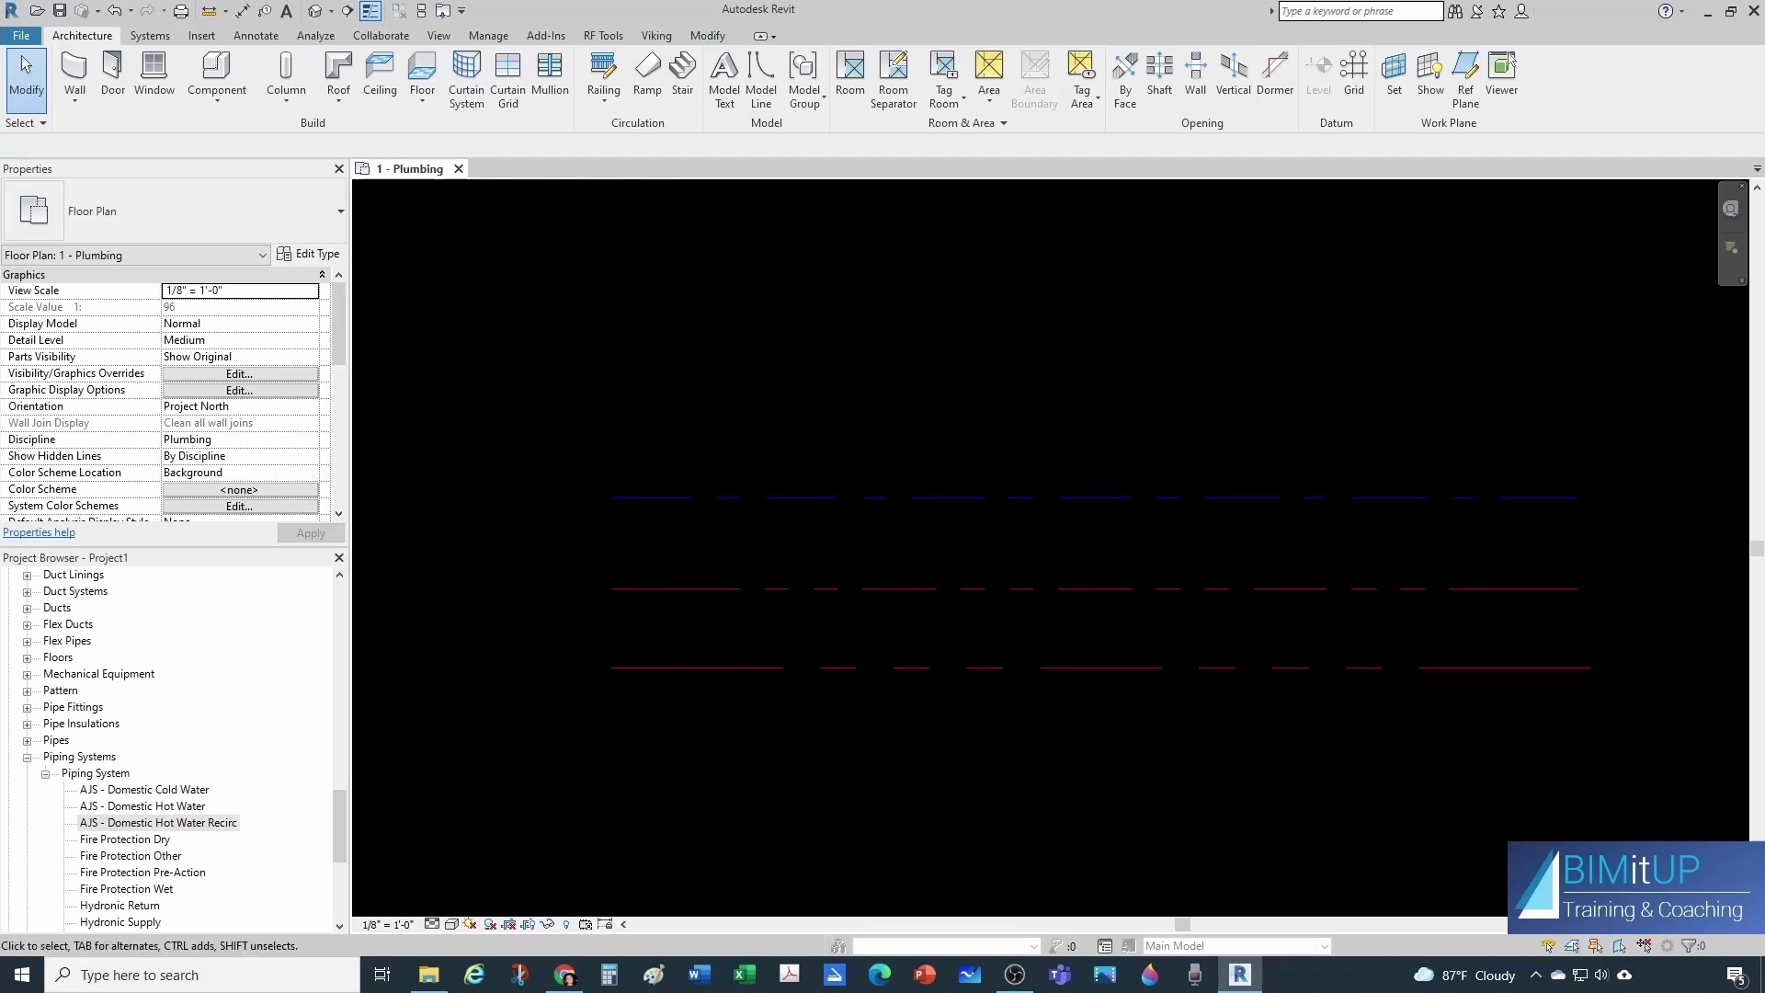
# Examine the System Classification in the type properties of the Sanitary piping system.
pyautogui.scroll(-3, 175, 781)
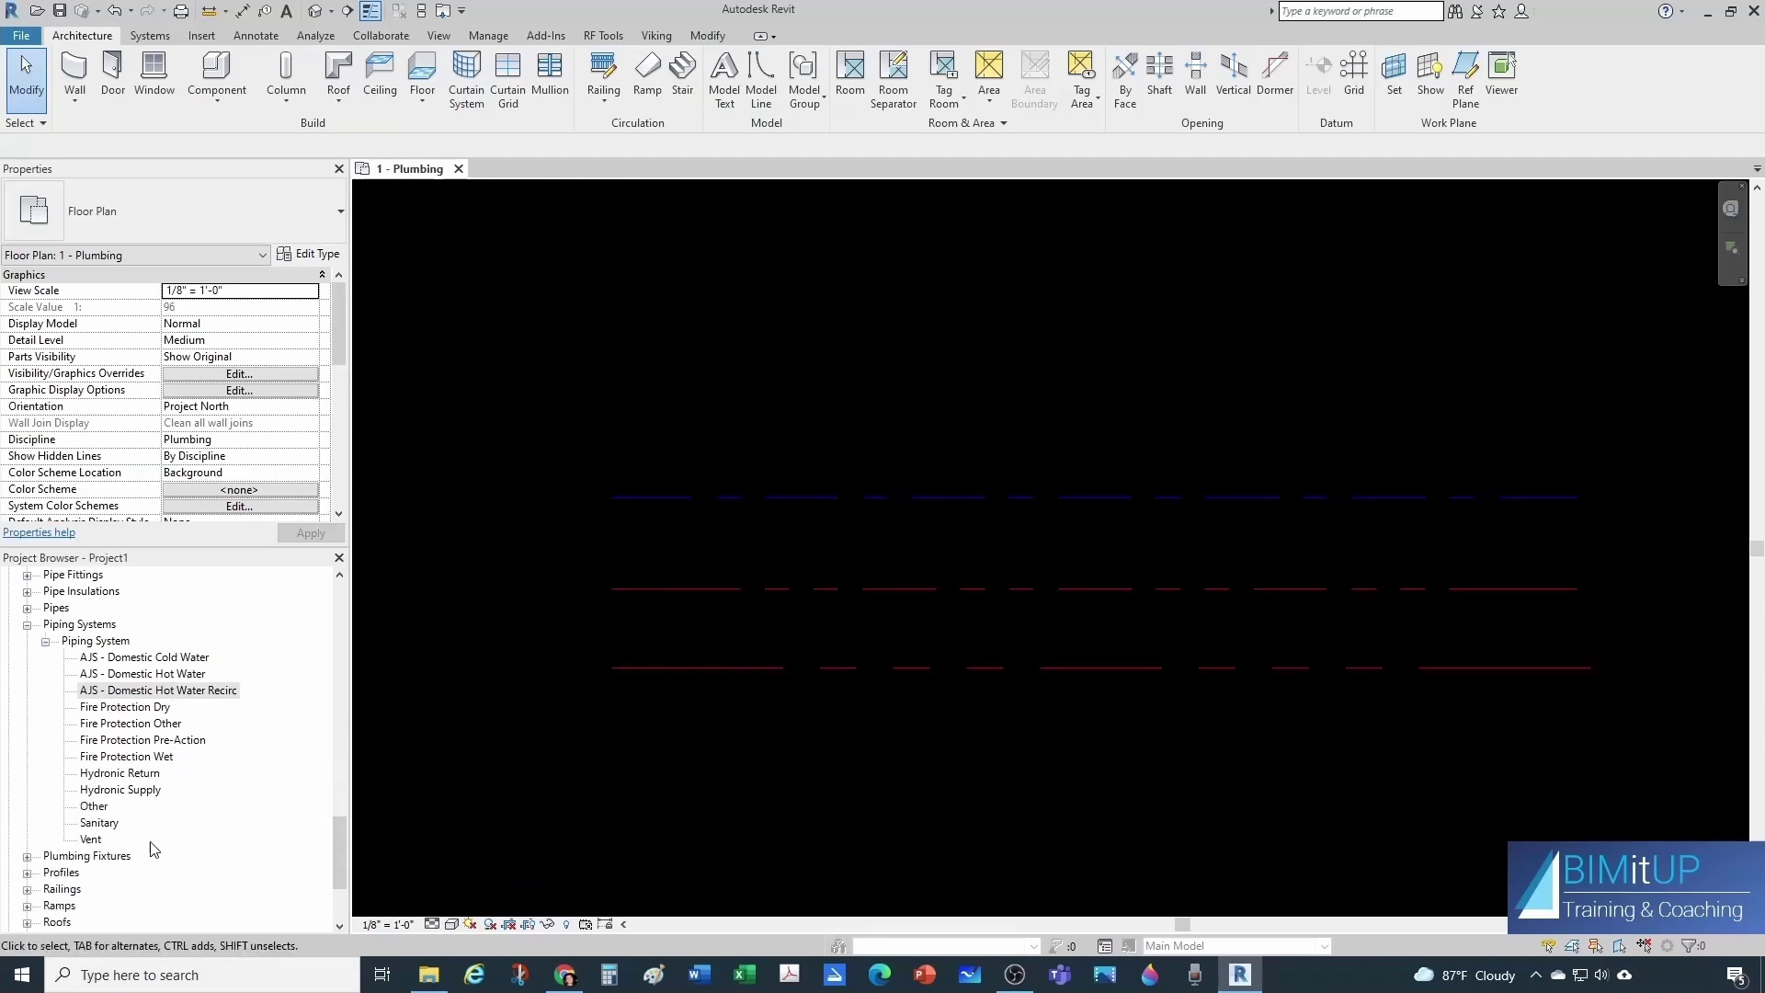
pyautogui.click(99, 823)
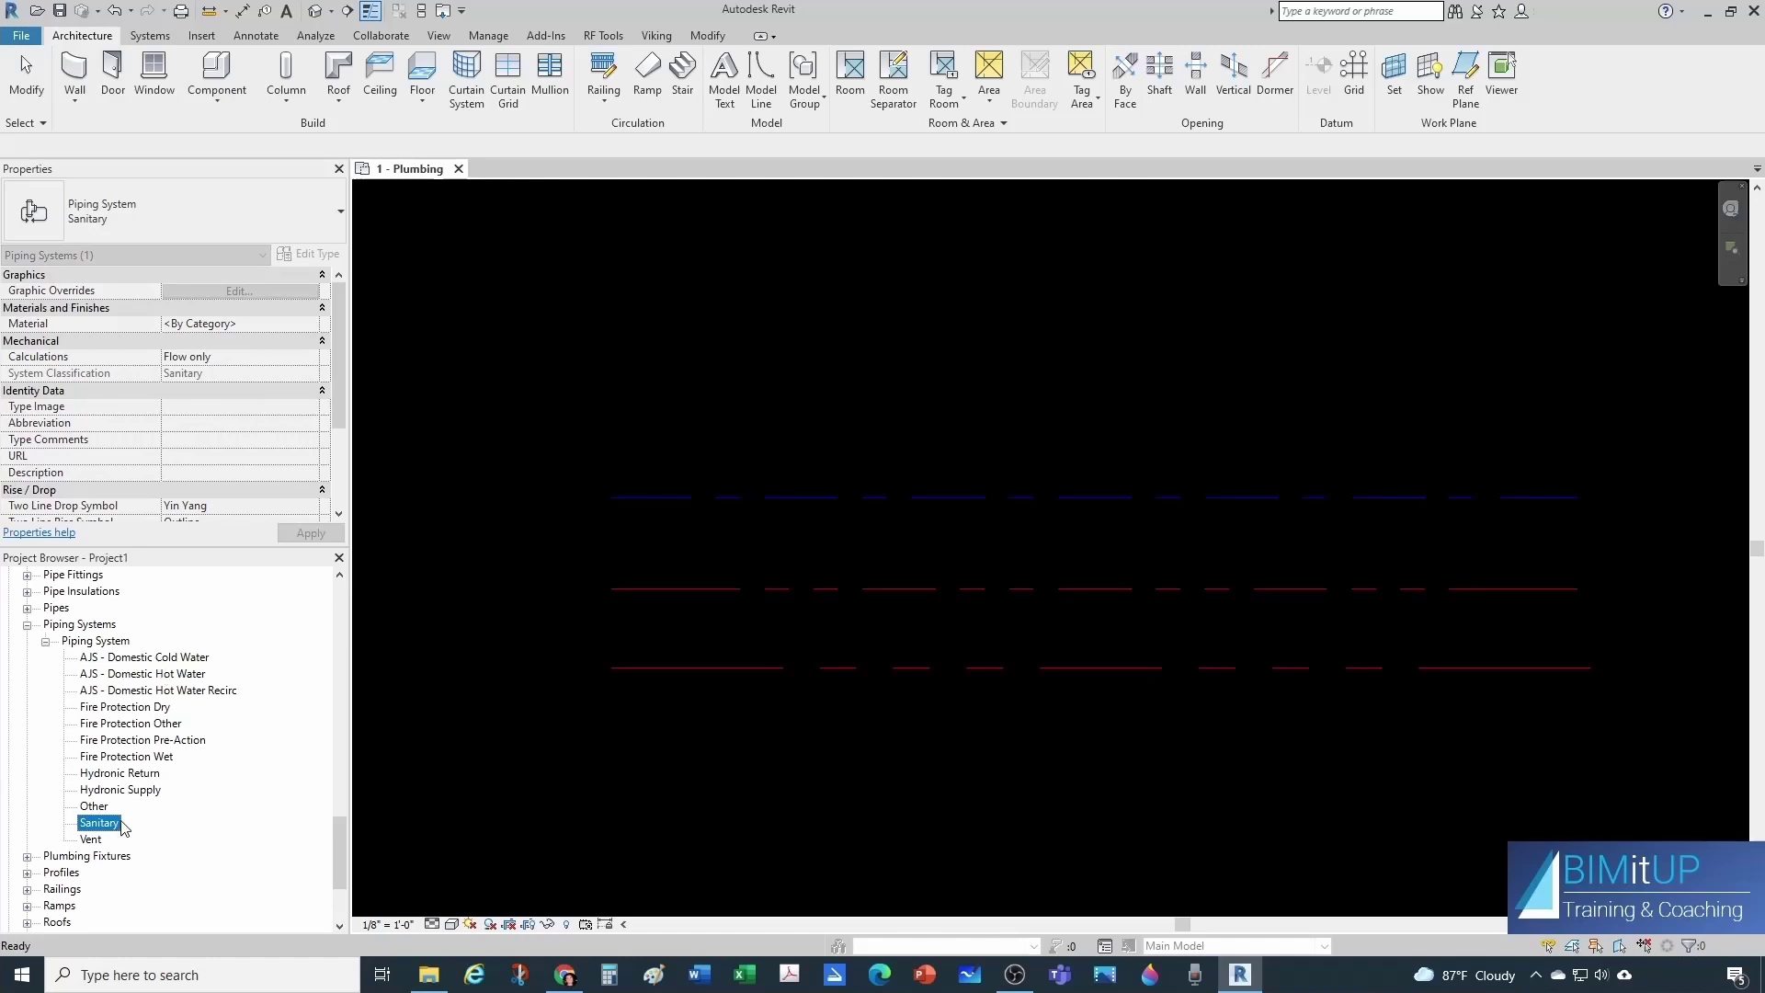
pyautogui.rightClick(115, 830)
pyautogui.click(183, 740)
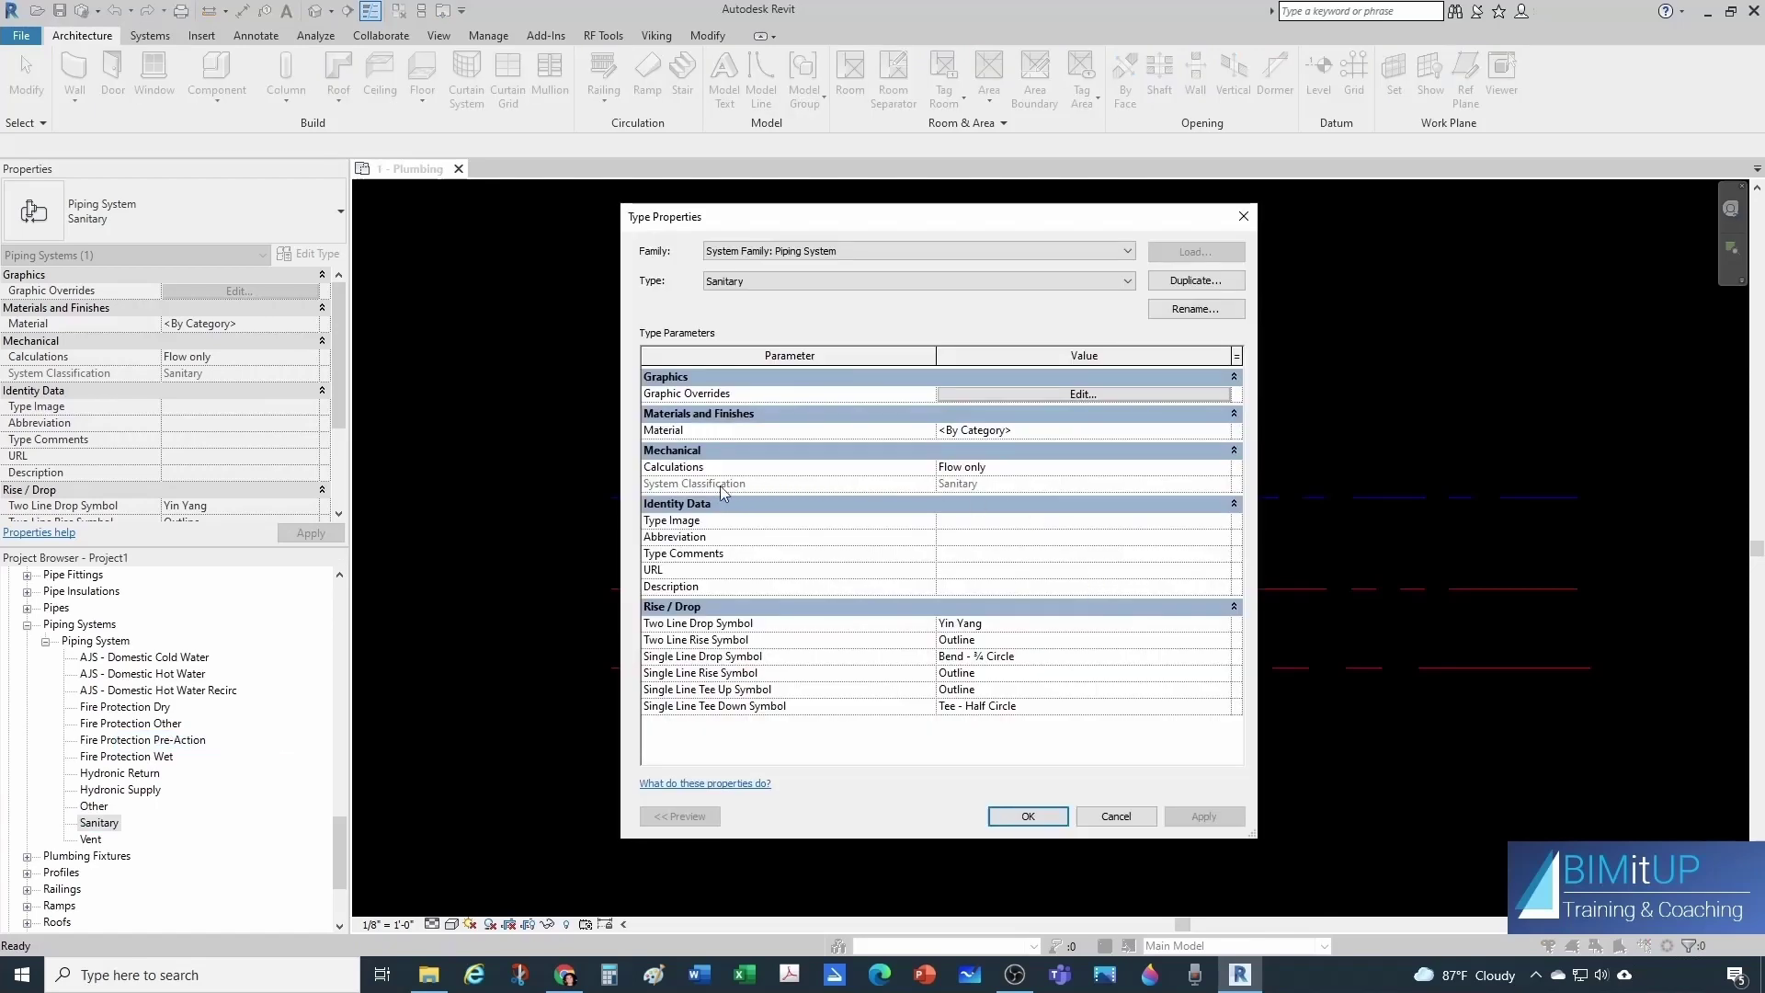
pyautogui.moveTo(661, 487)
pyautogui.press('Escape')
# Rename the Sanitary piping system type to AJS - Sanitary.
pyautogui.rightClick(96, 824)
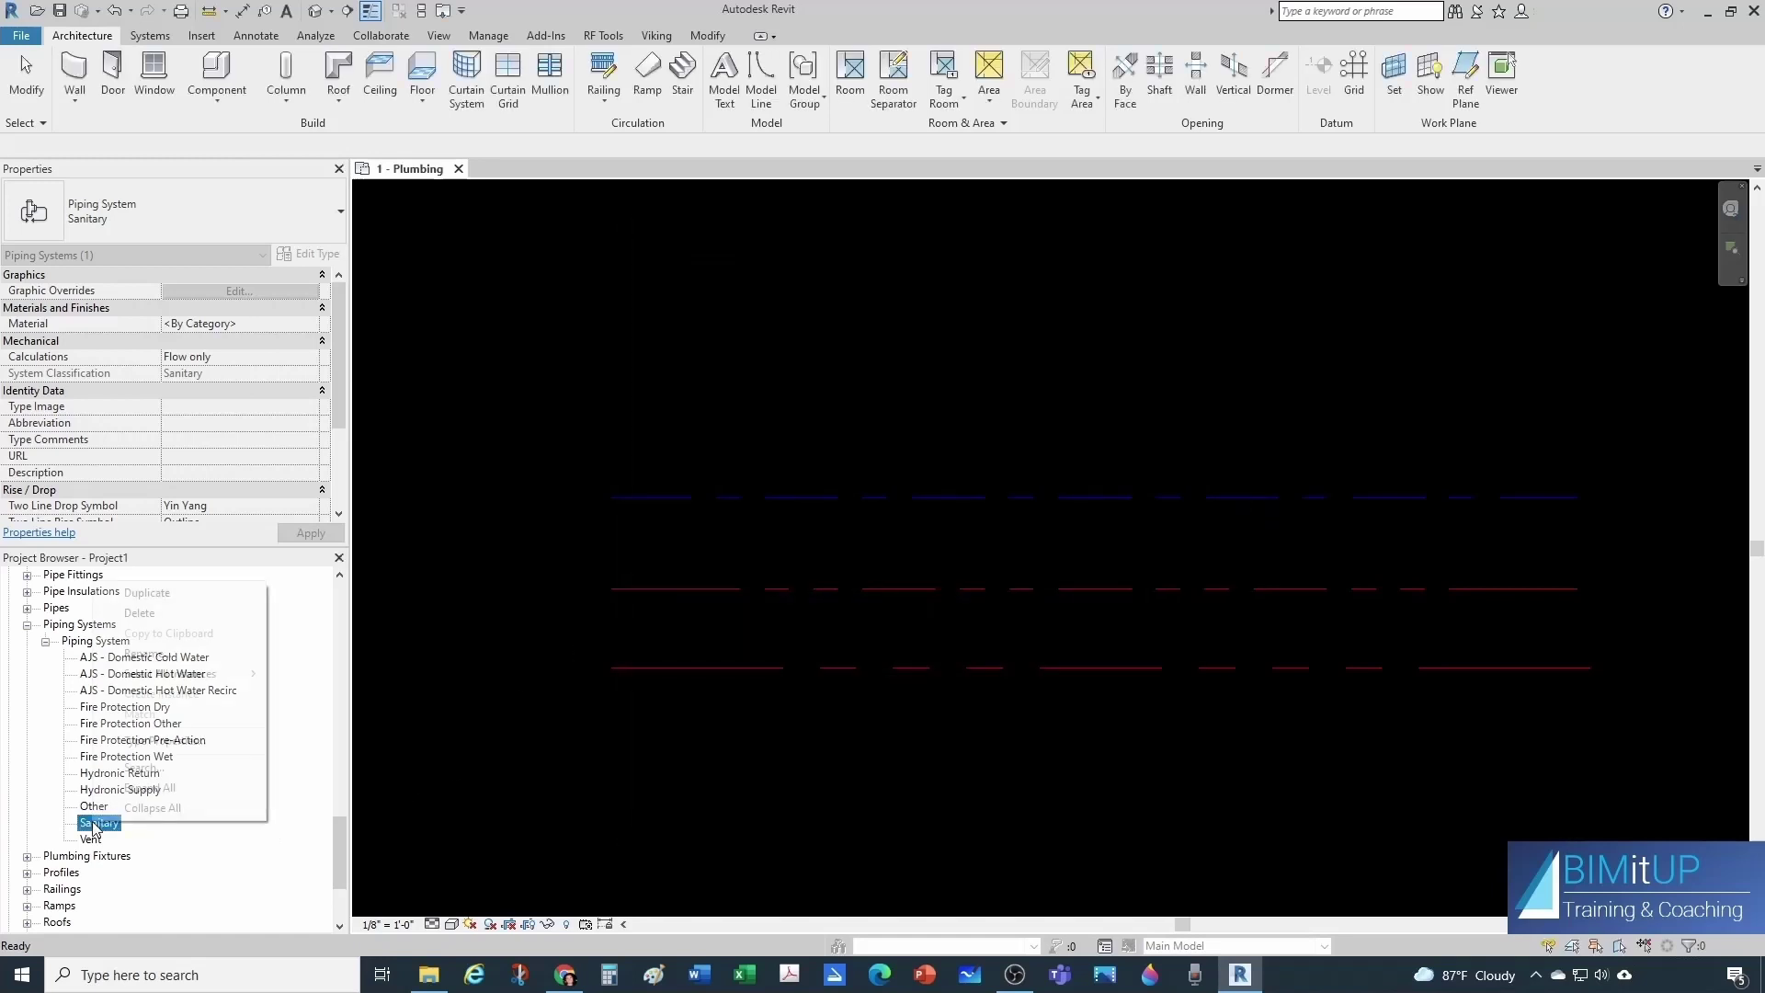
pyautogui.click(147, 652)
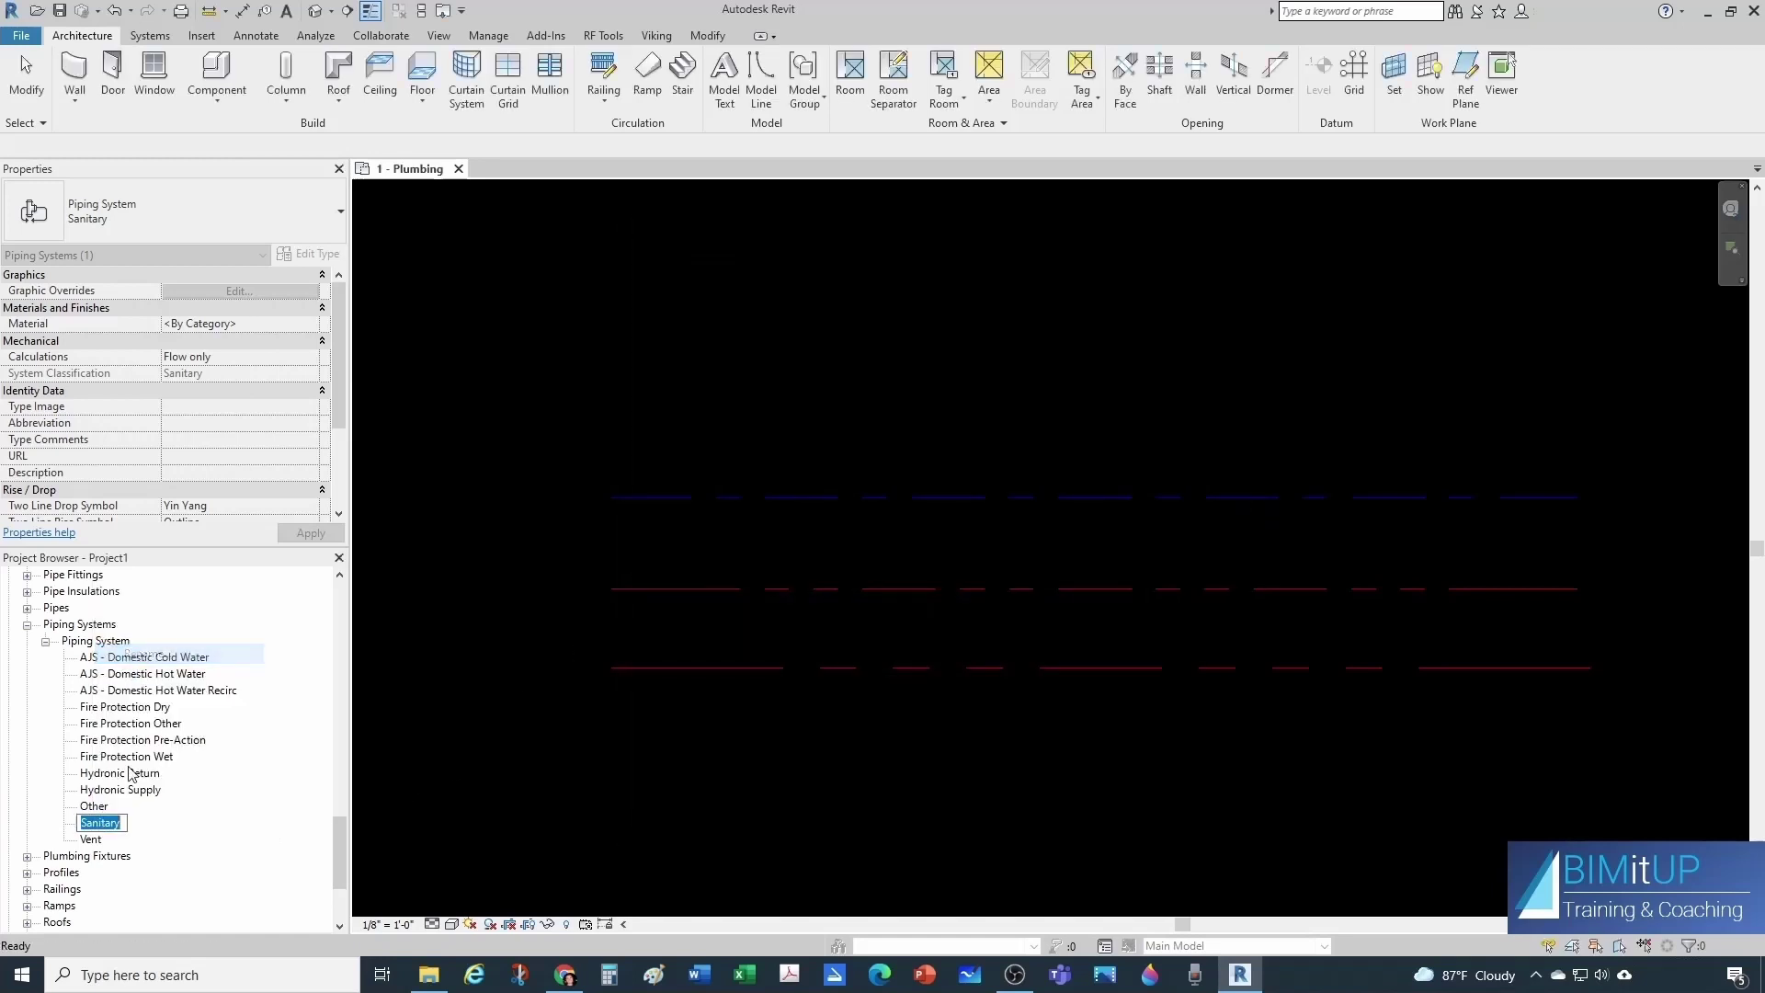
pyautogui.click(80, 822)
pyautogui.write('AJ')
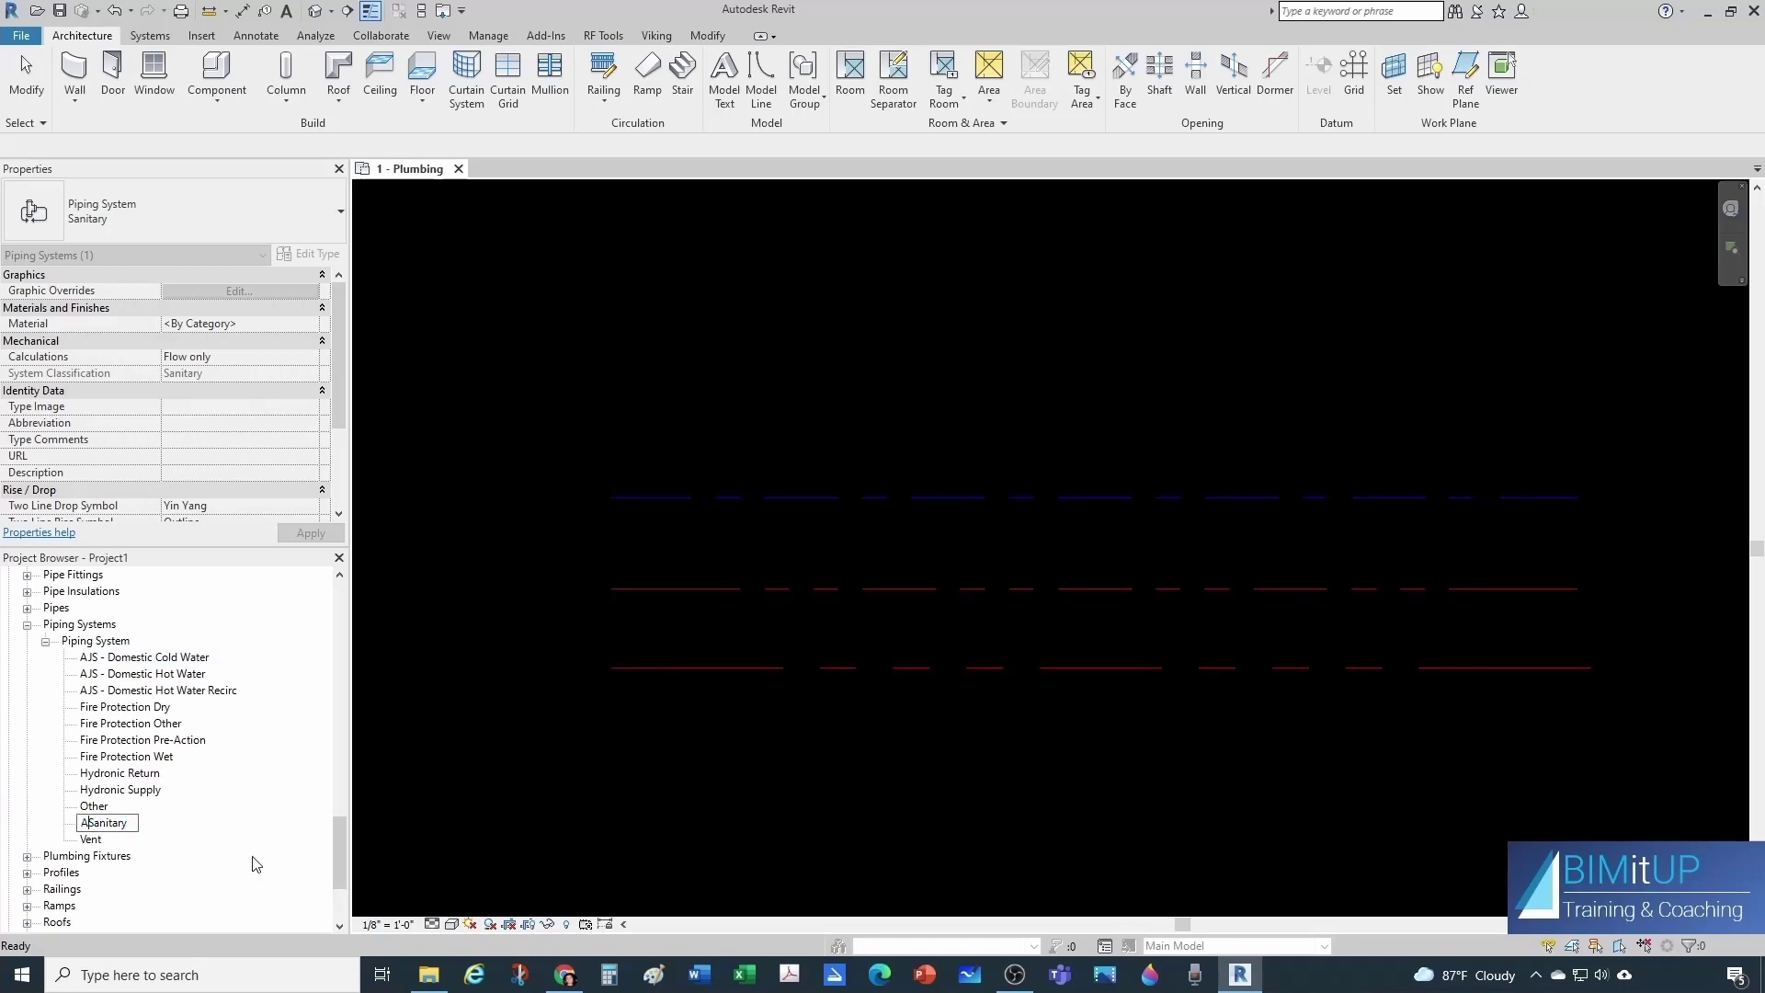
pyautogui.write('S -')
pyautogui.press('Return')
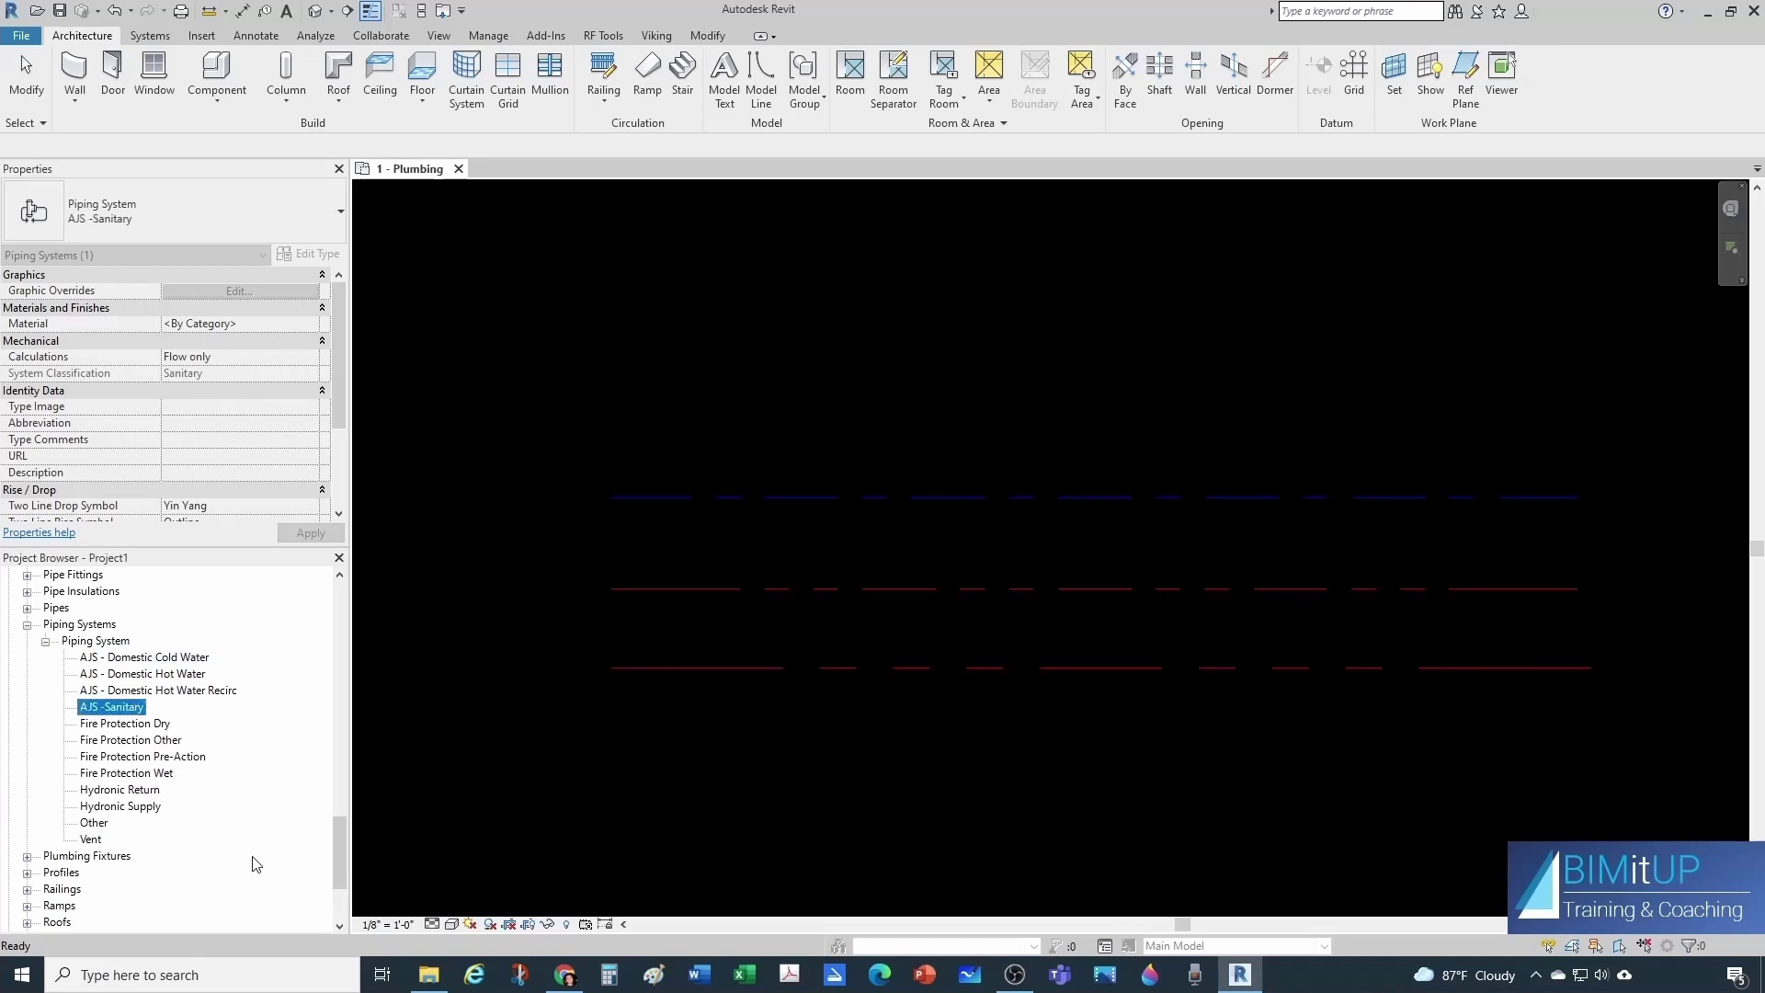
pyautogui.click(137, 741)
pyautogui.click(115, 707)
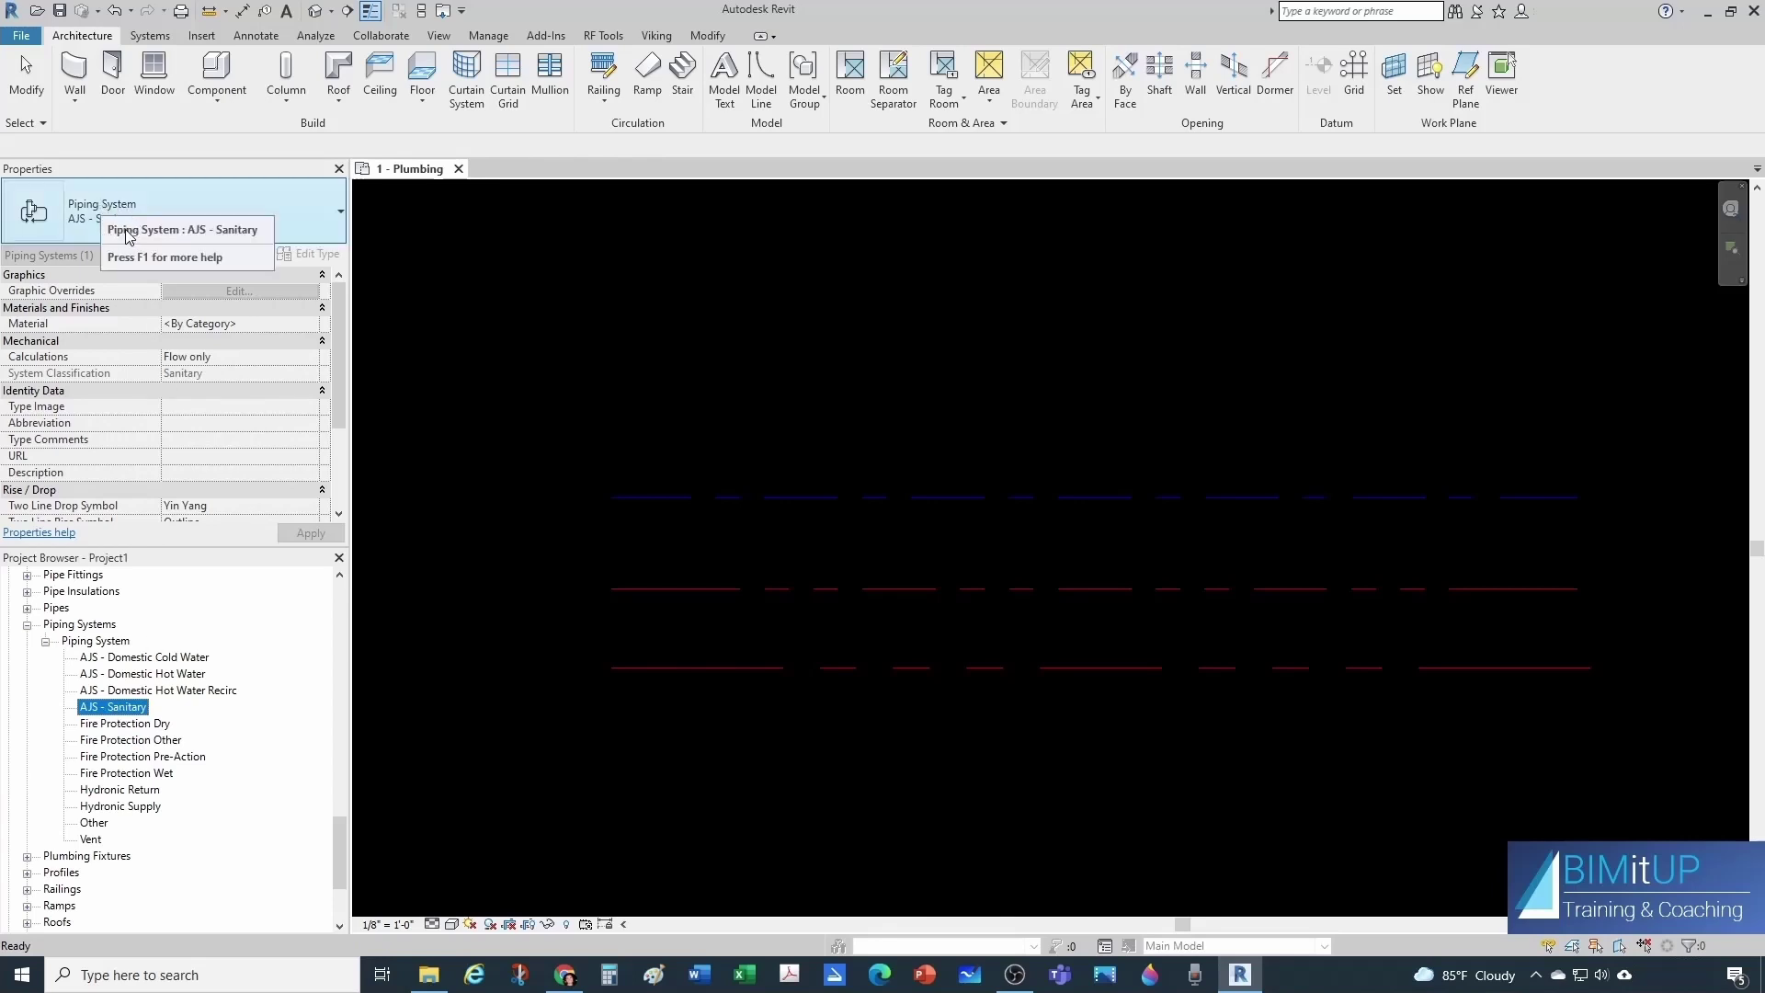
pyautogui.scroll(-5, 81, 270)
pyautogui.click(655, 776)
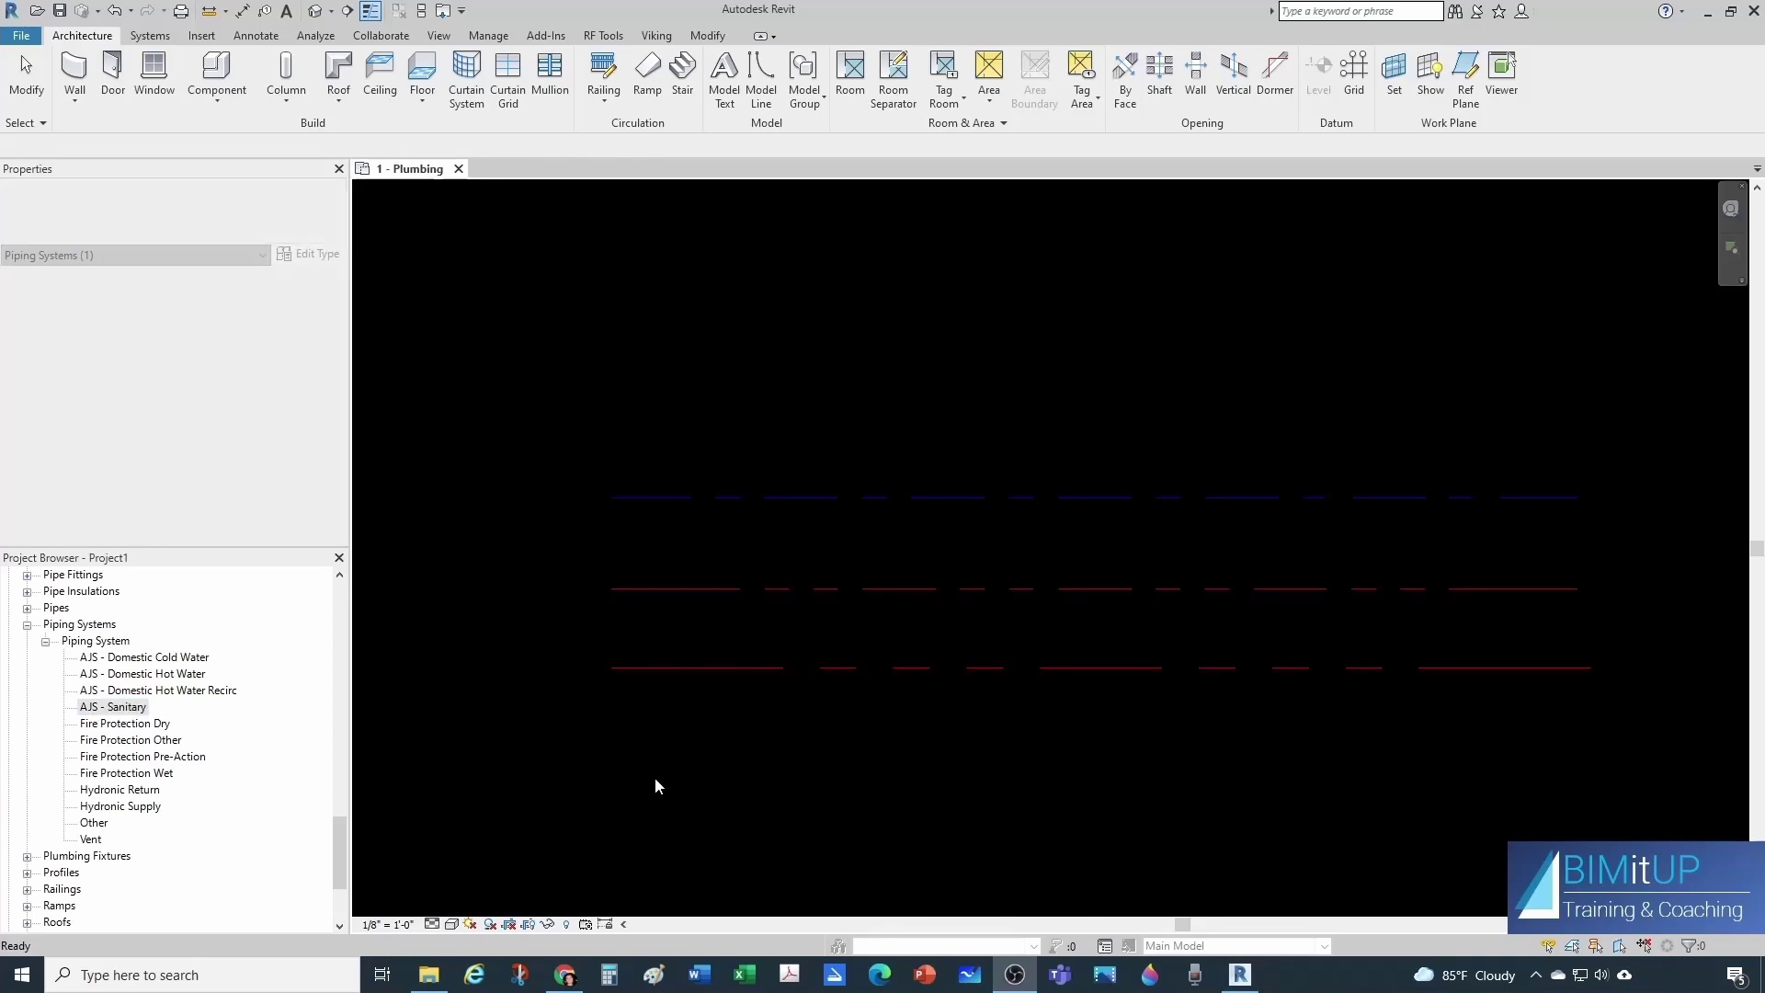
# Review the type properties of the AJS - Sanitary piping system, including its System Classification.
pyautogui.rightClick(148, 717)
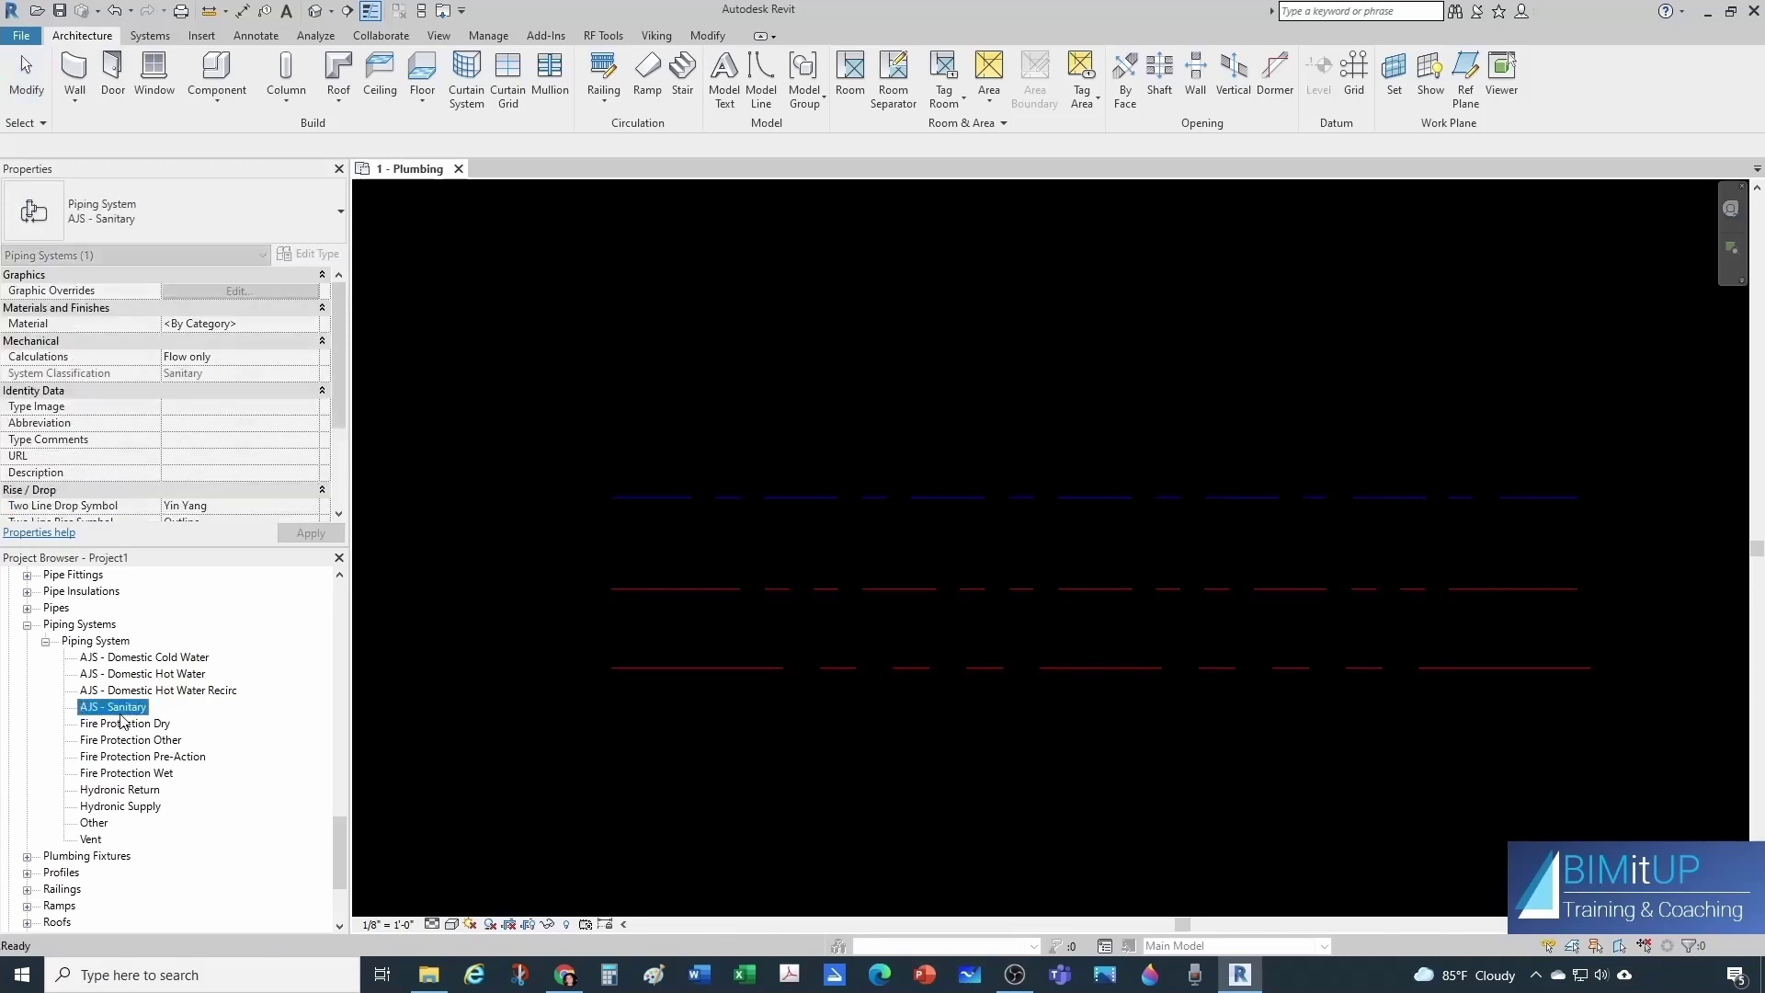
pyautogui.click(193, 873)
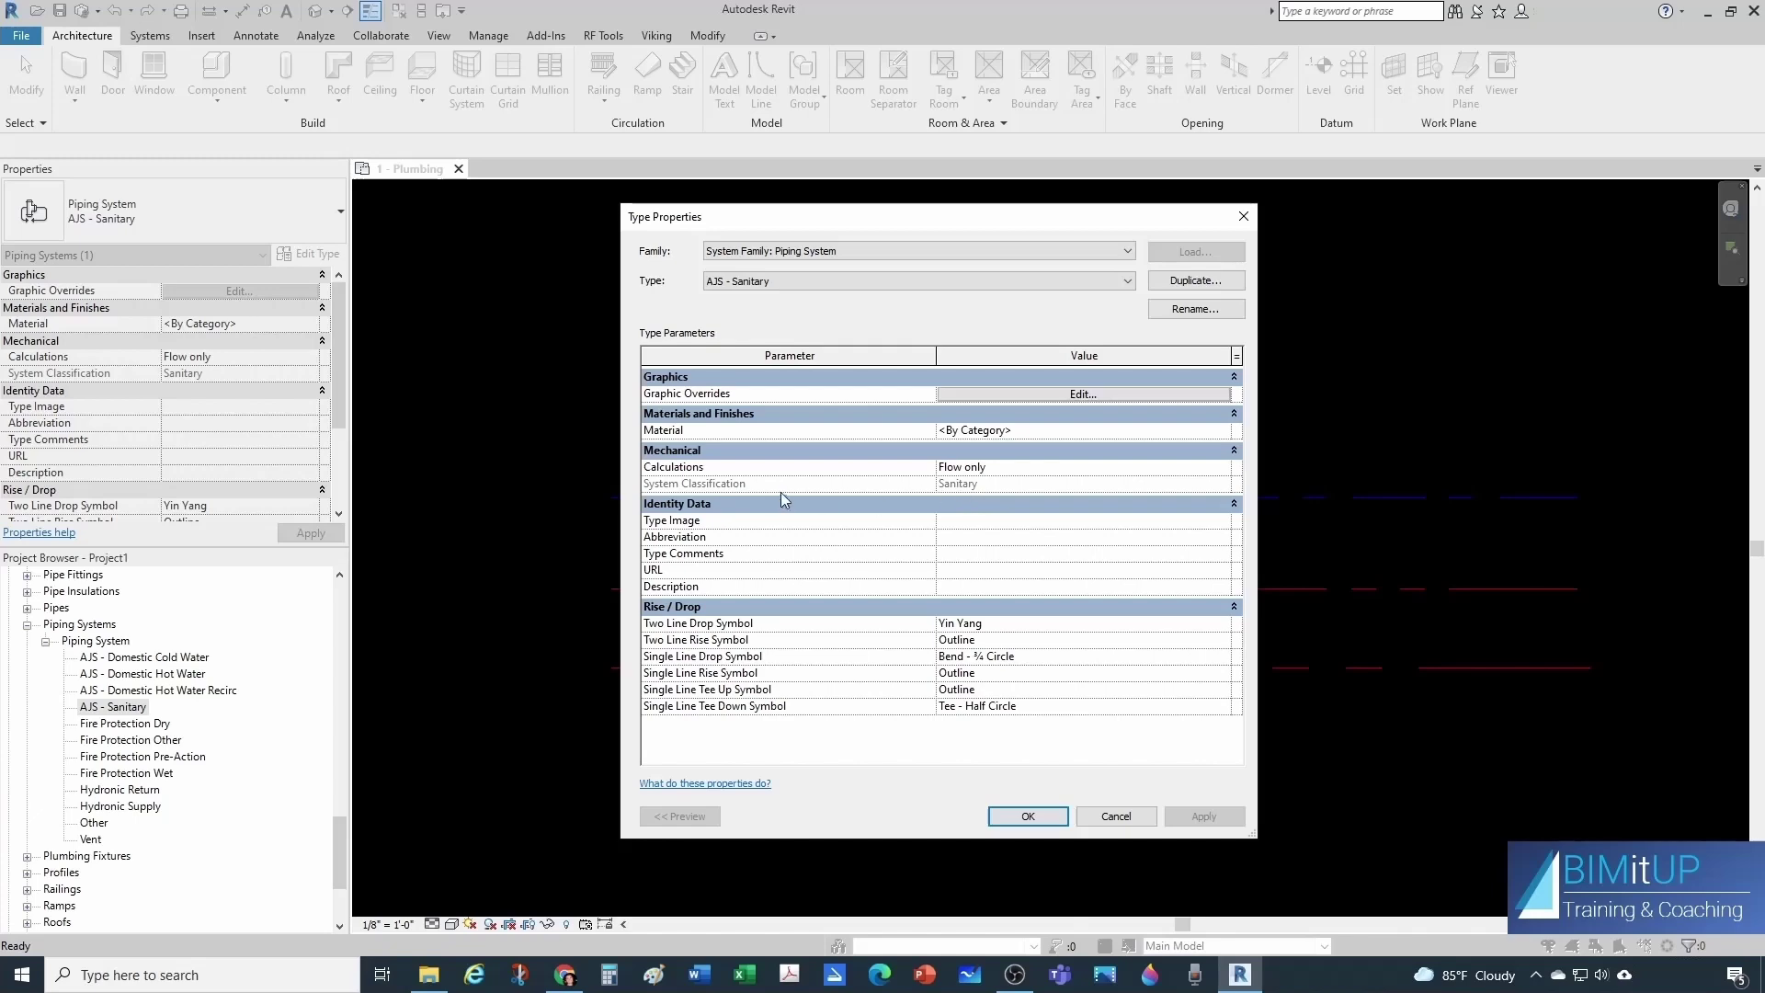
pyautogui.moveTo(758, 484)
pyautogui.press('Escape')
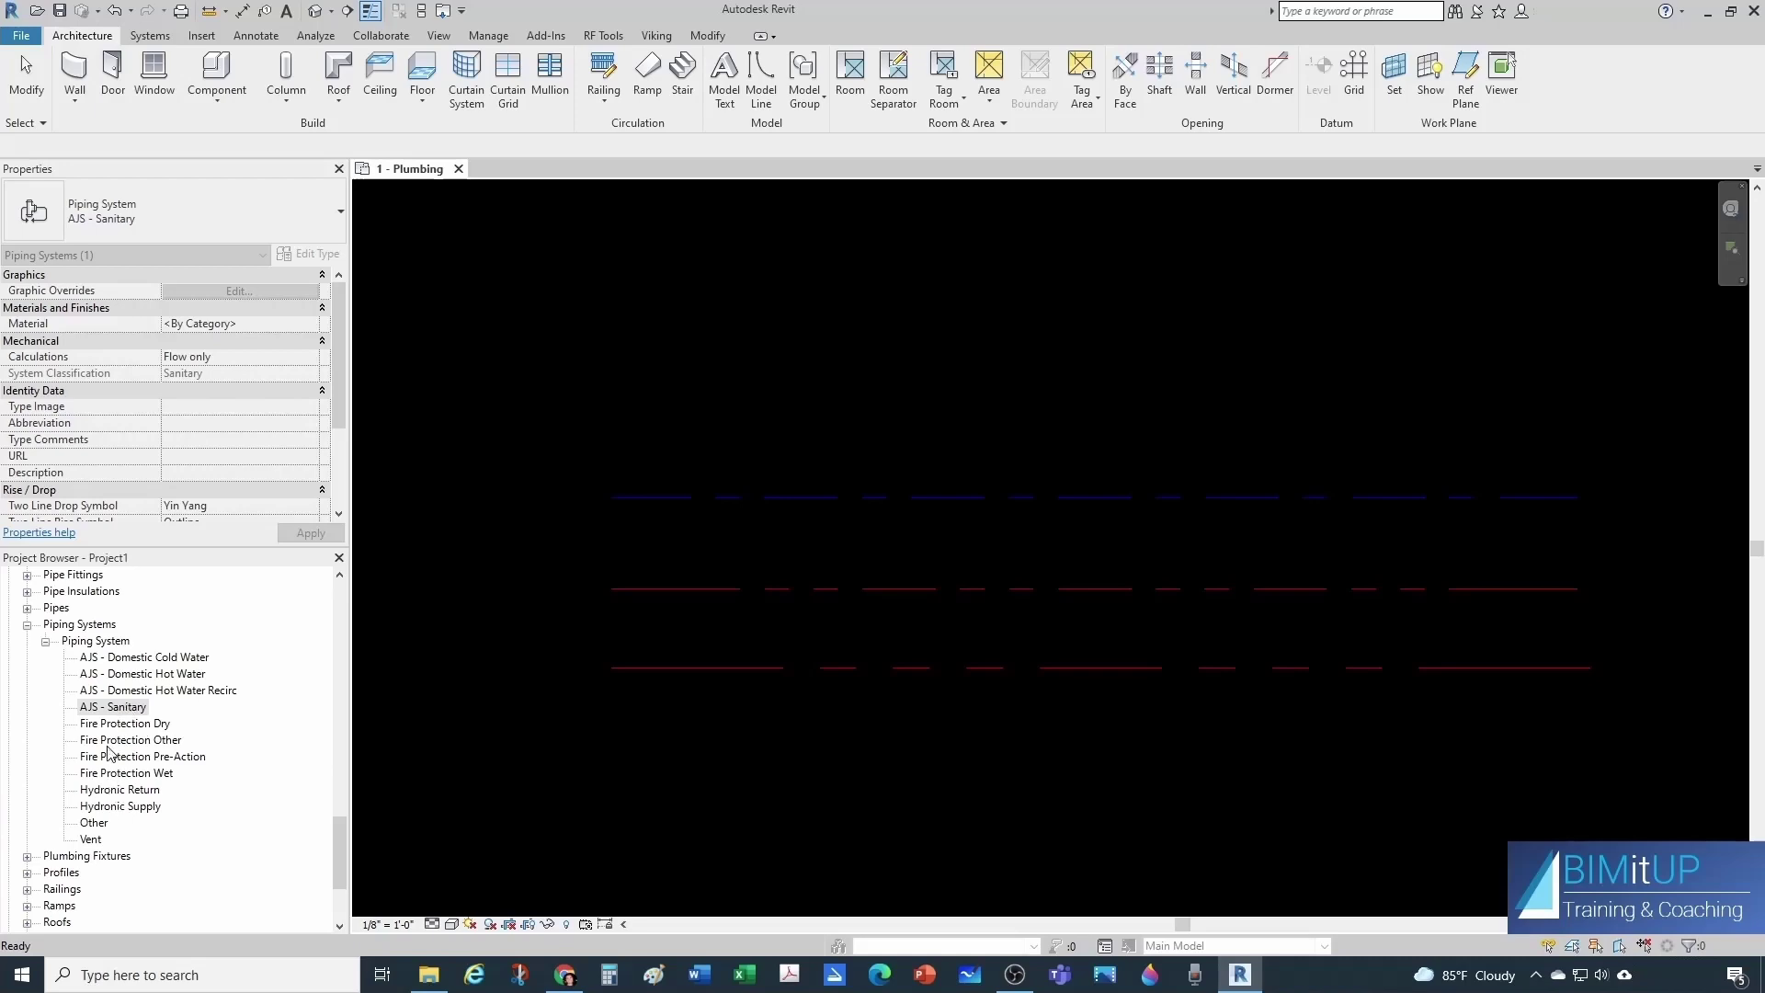
pyautogui.rightClick(124, 709)
pyautogui.click(209, 869)
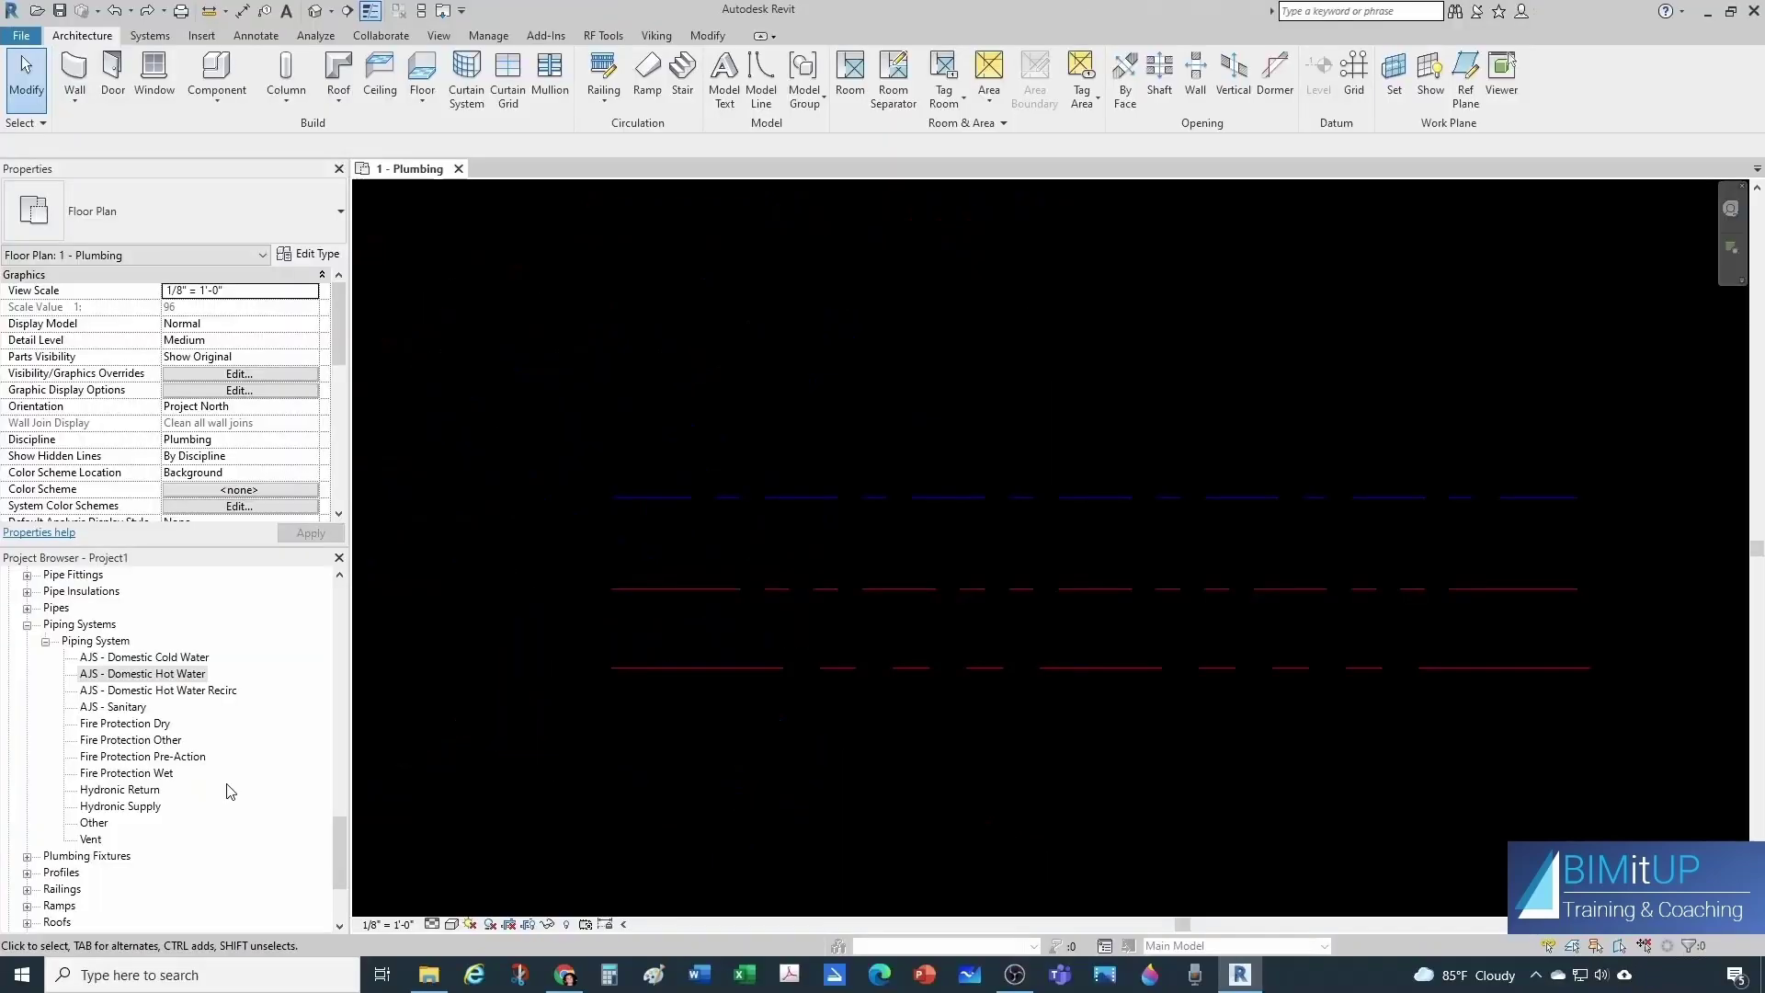
# Duplicate the Hydronic Return piping system type and rename the copy AJS -Storm - Main.
pyautogui.rightClick(115, 791)
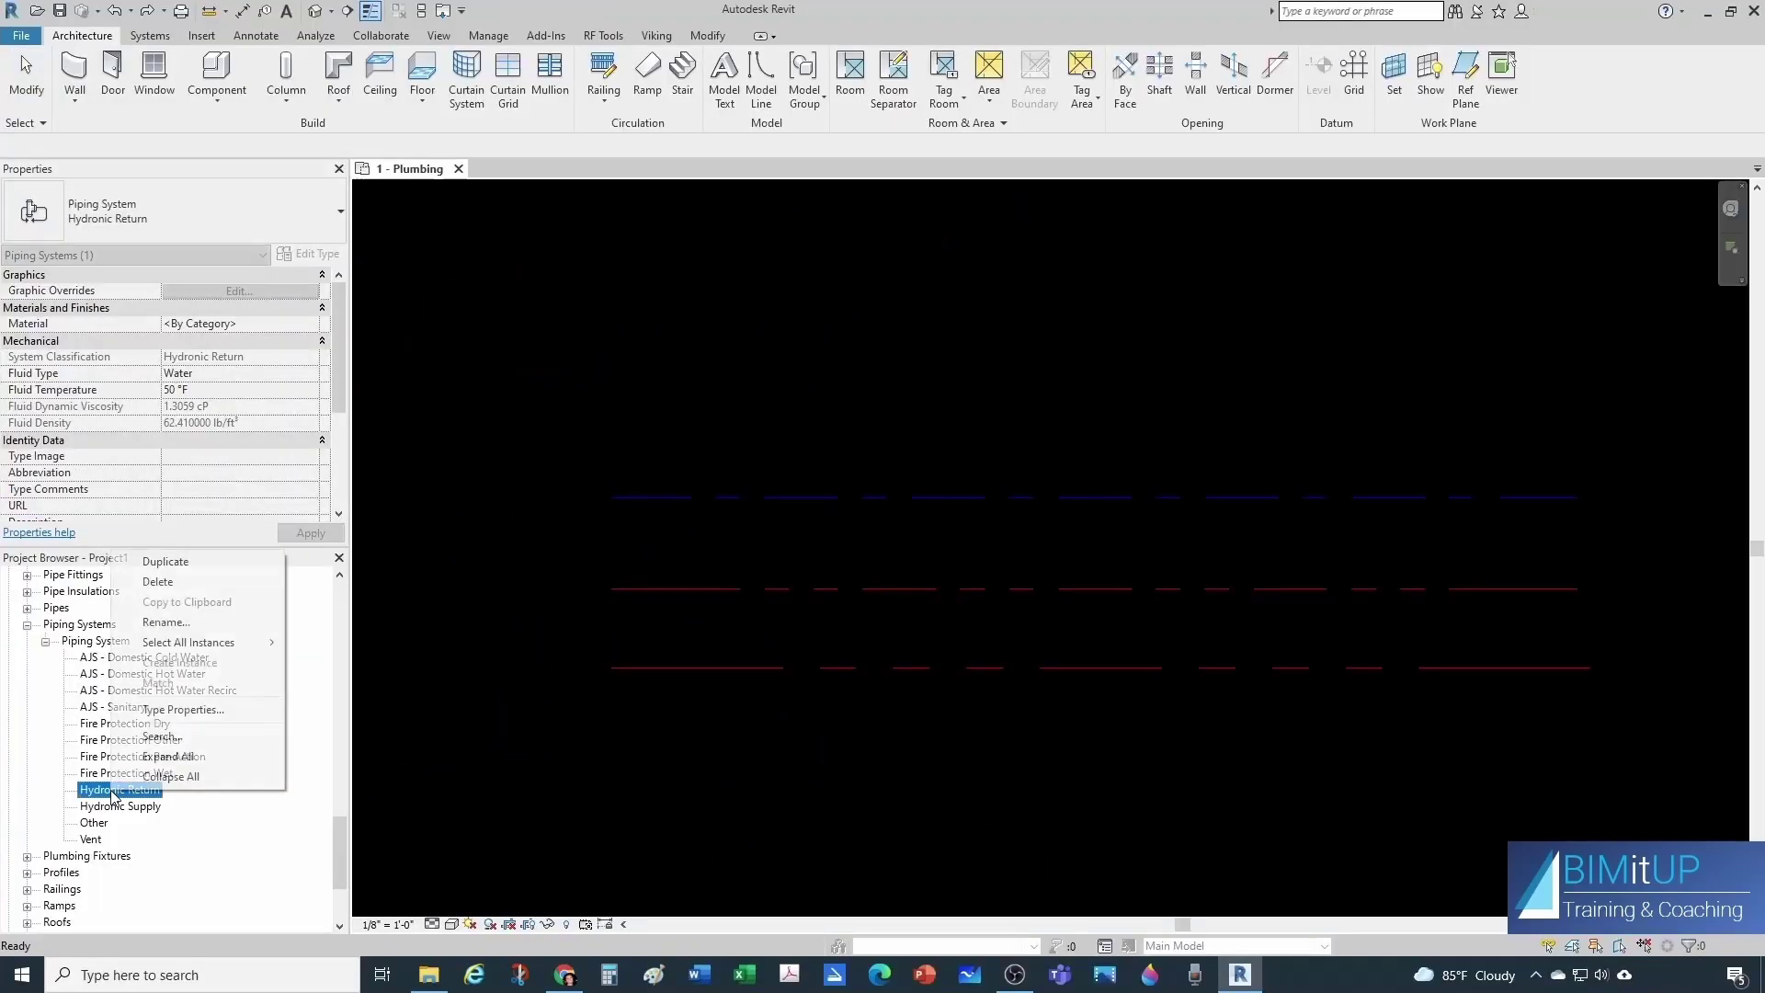
pyautogui.click(175, 570)
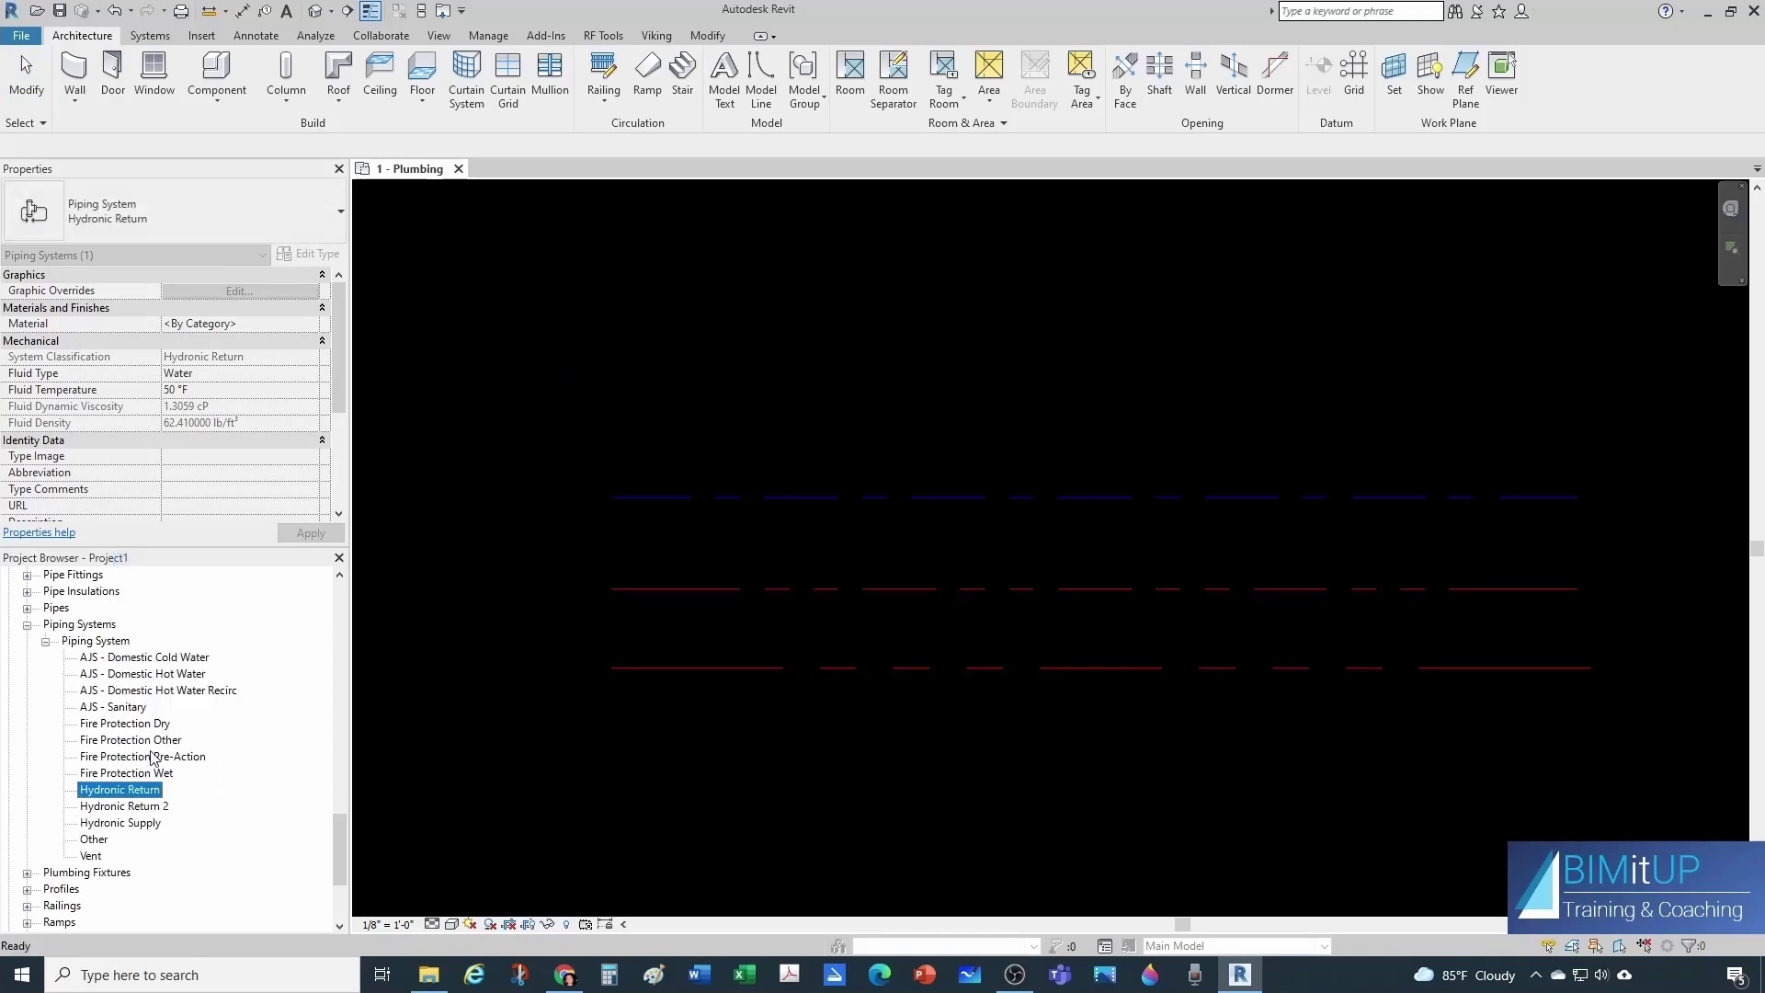
pyautogui.rightClick(149, 806)
pyautogui.click(196, 643)
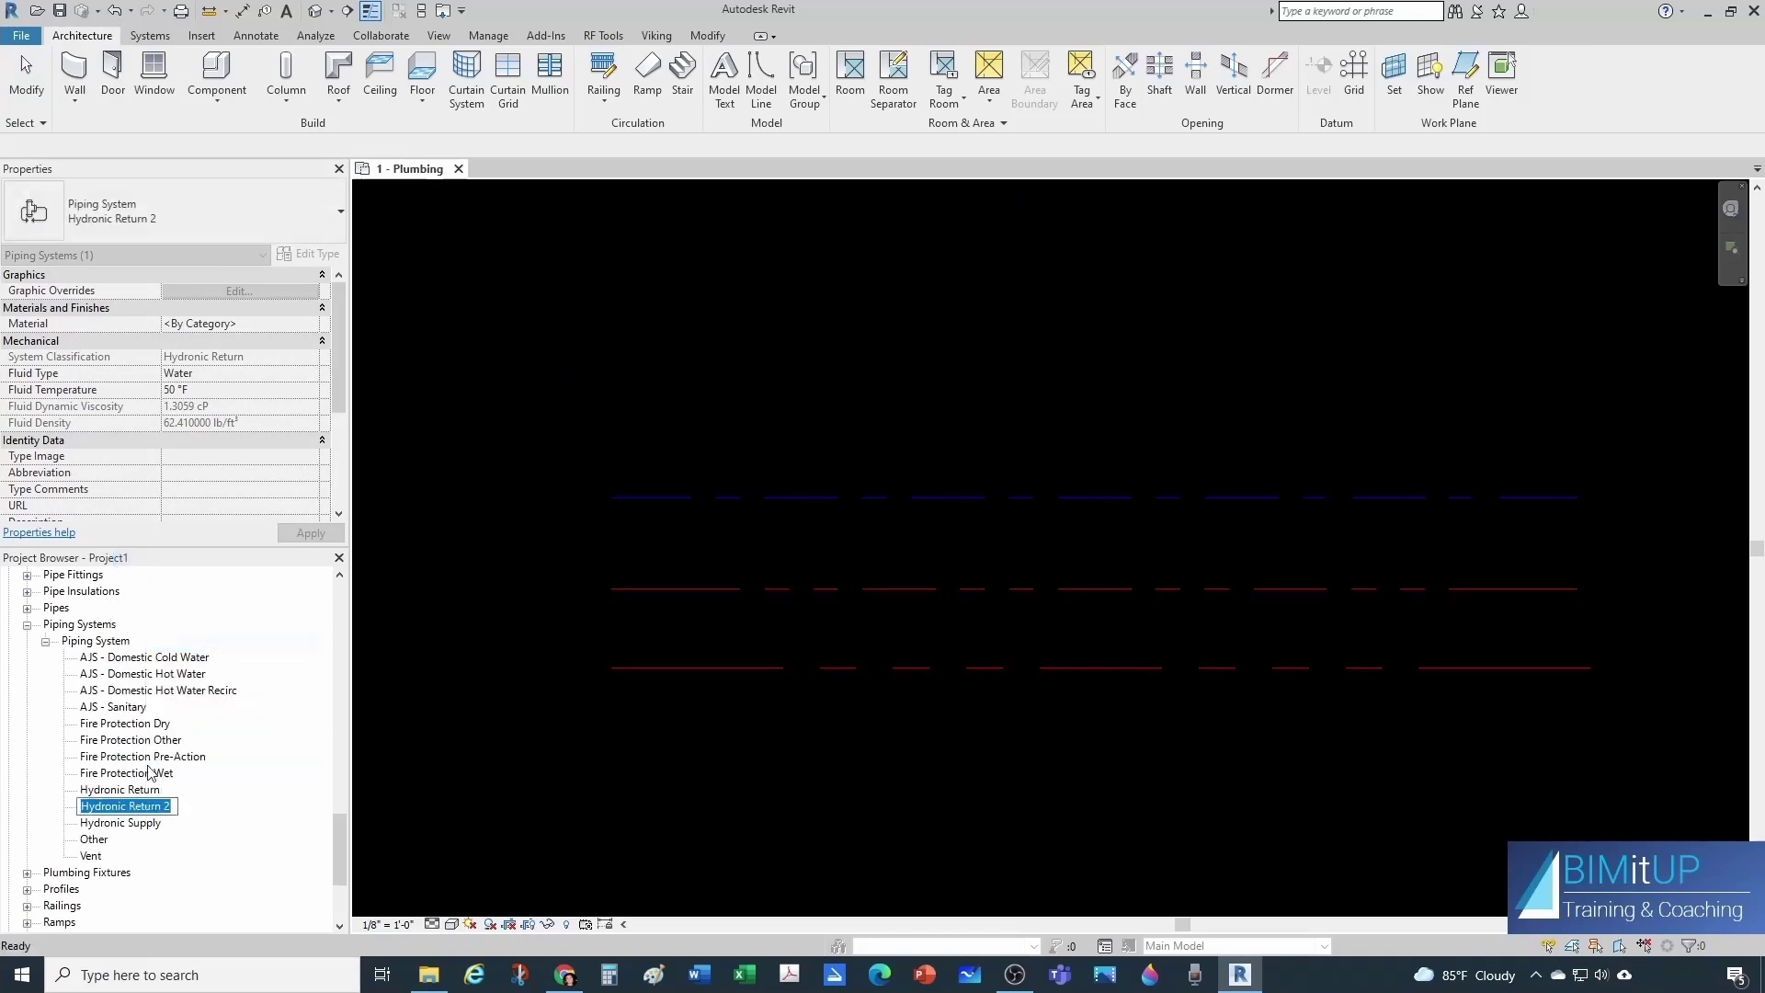
pyautogui.write('AJ')
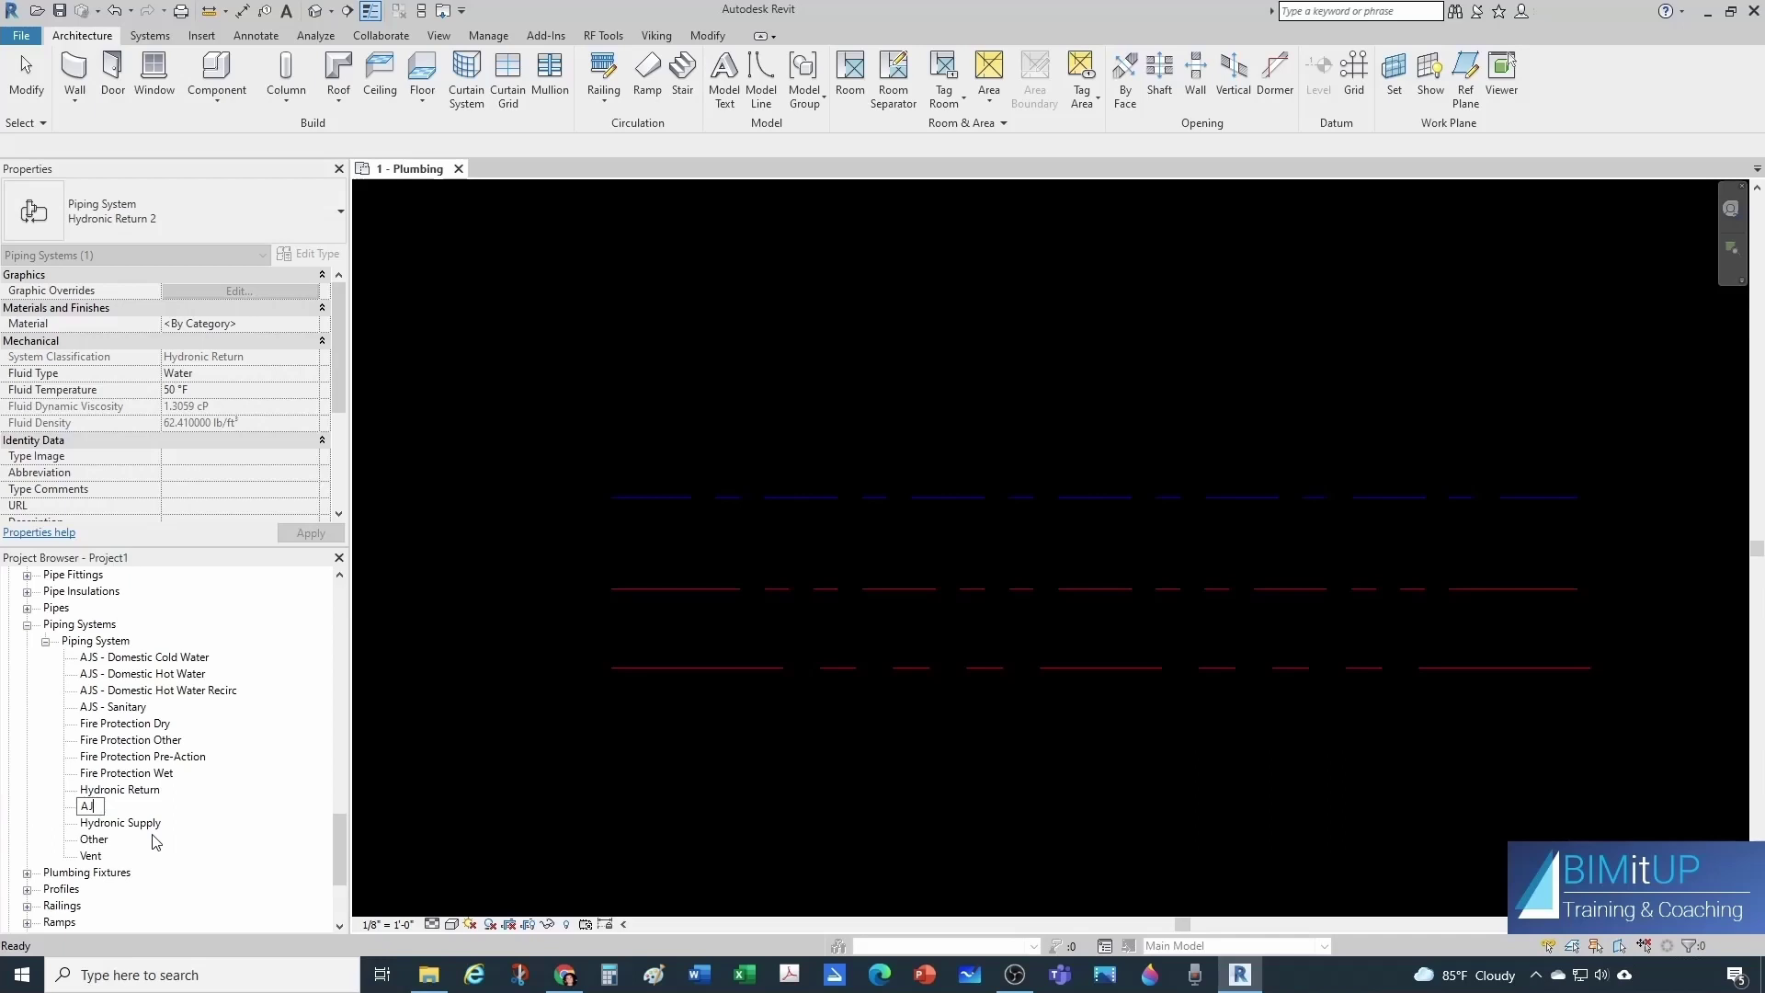
pyautogui.write('S -Storm - Mia')
pyautogui.press('BackSpace')
pyautogui.press('BackSpace')
pyautogui.write('in')
pyautogui.press('Return')
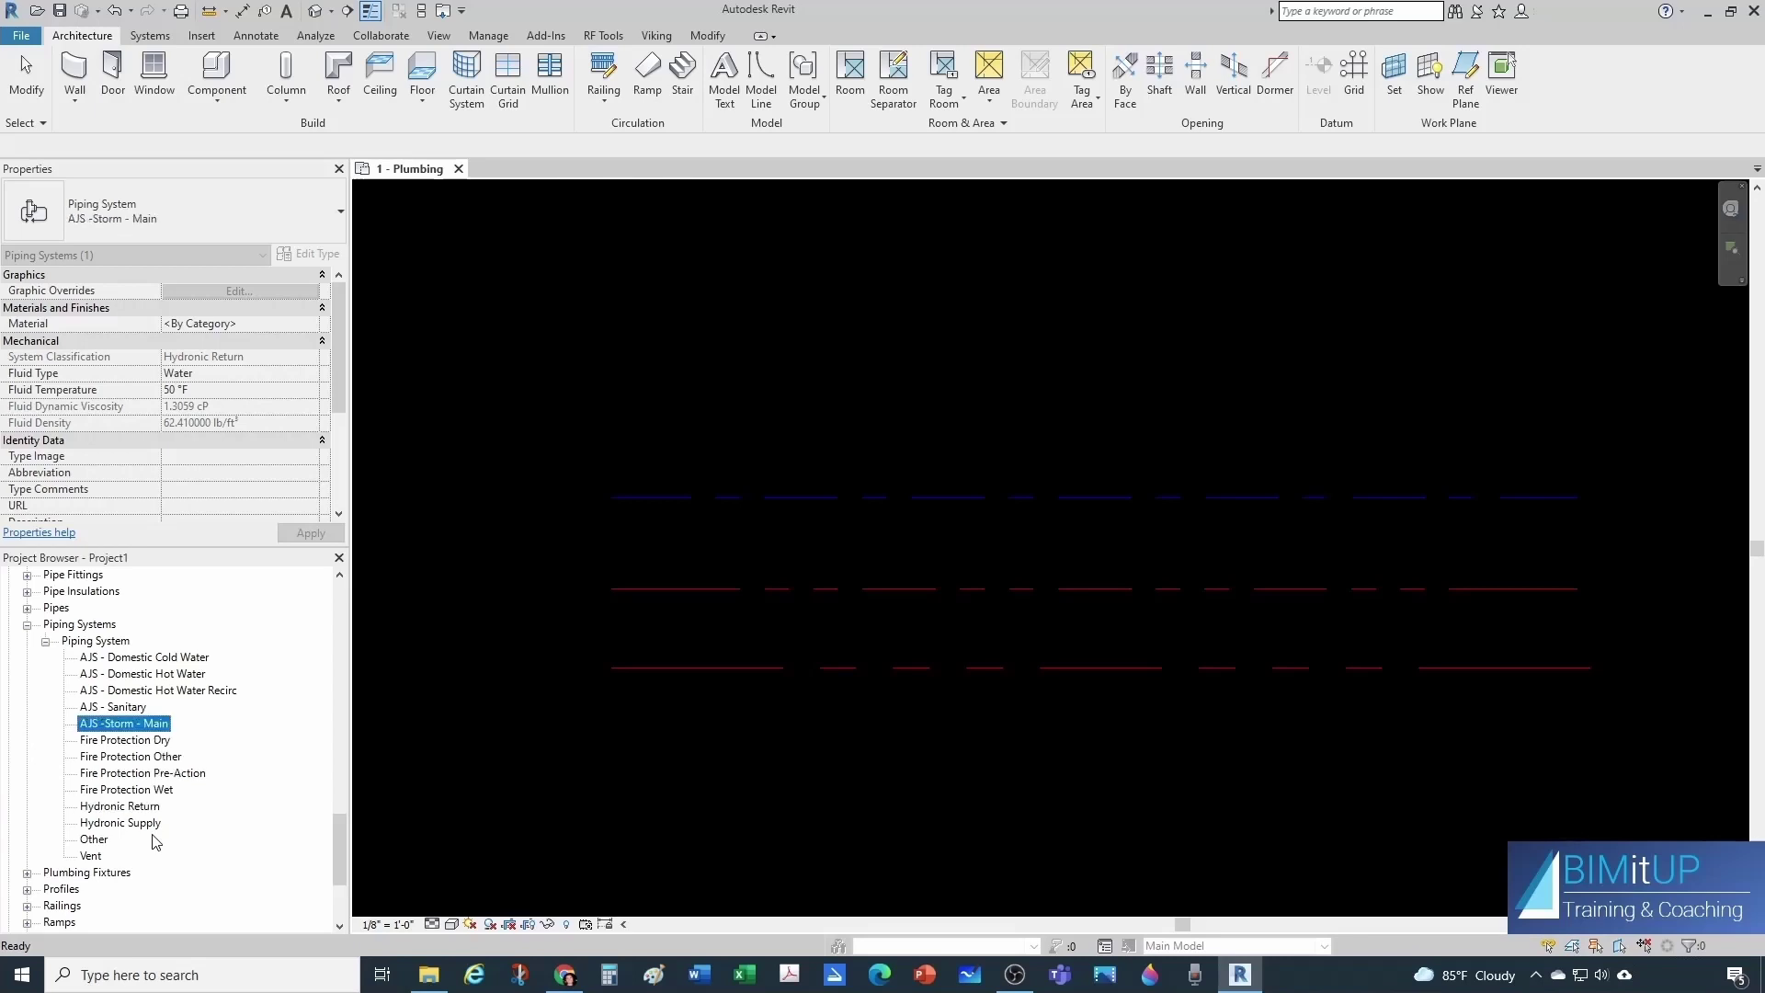
# Override the line color of the AJS -Storm - Main piping system type with Magenta in its graphic overrides.
pyautogui.rightClick(115, 728)
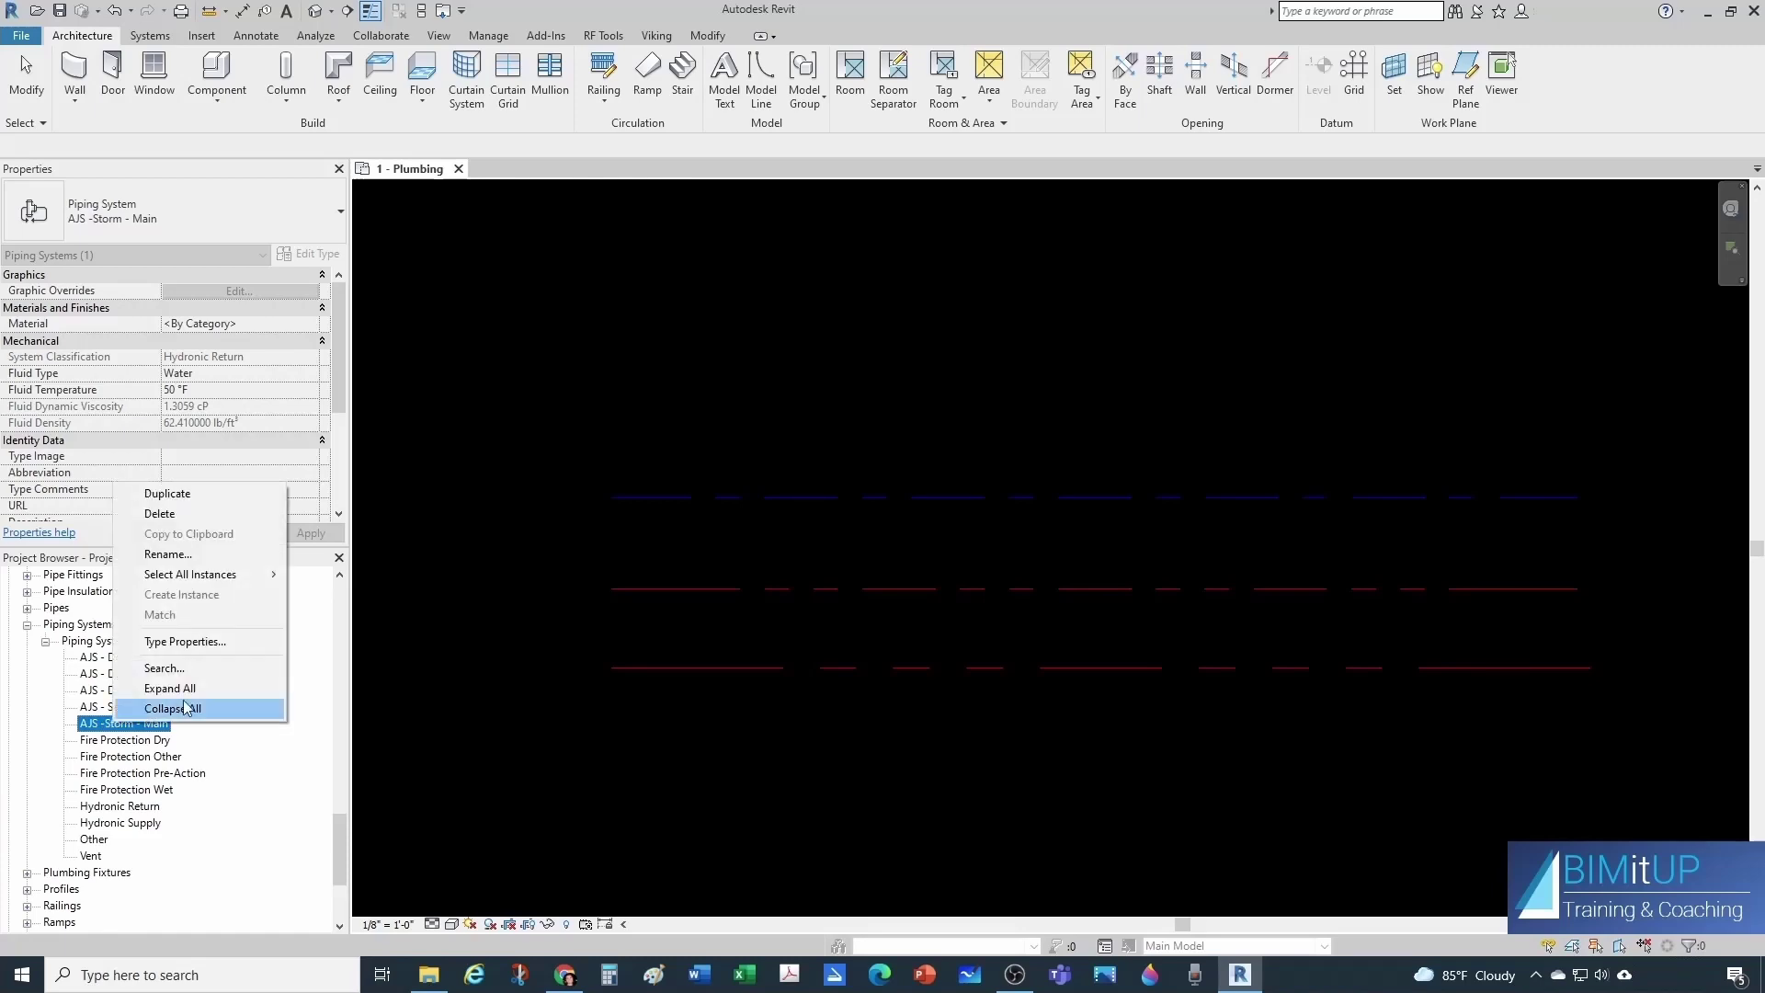
pyautogui.click(207, 643)
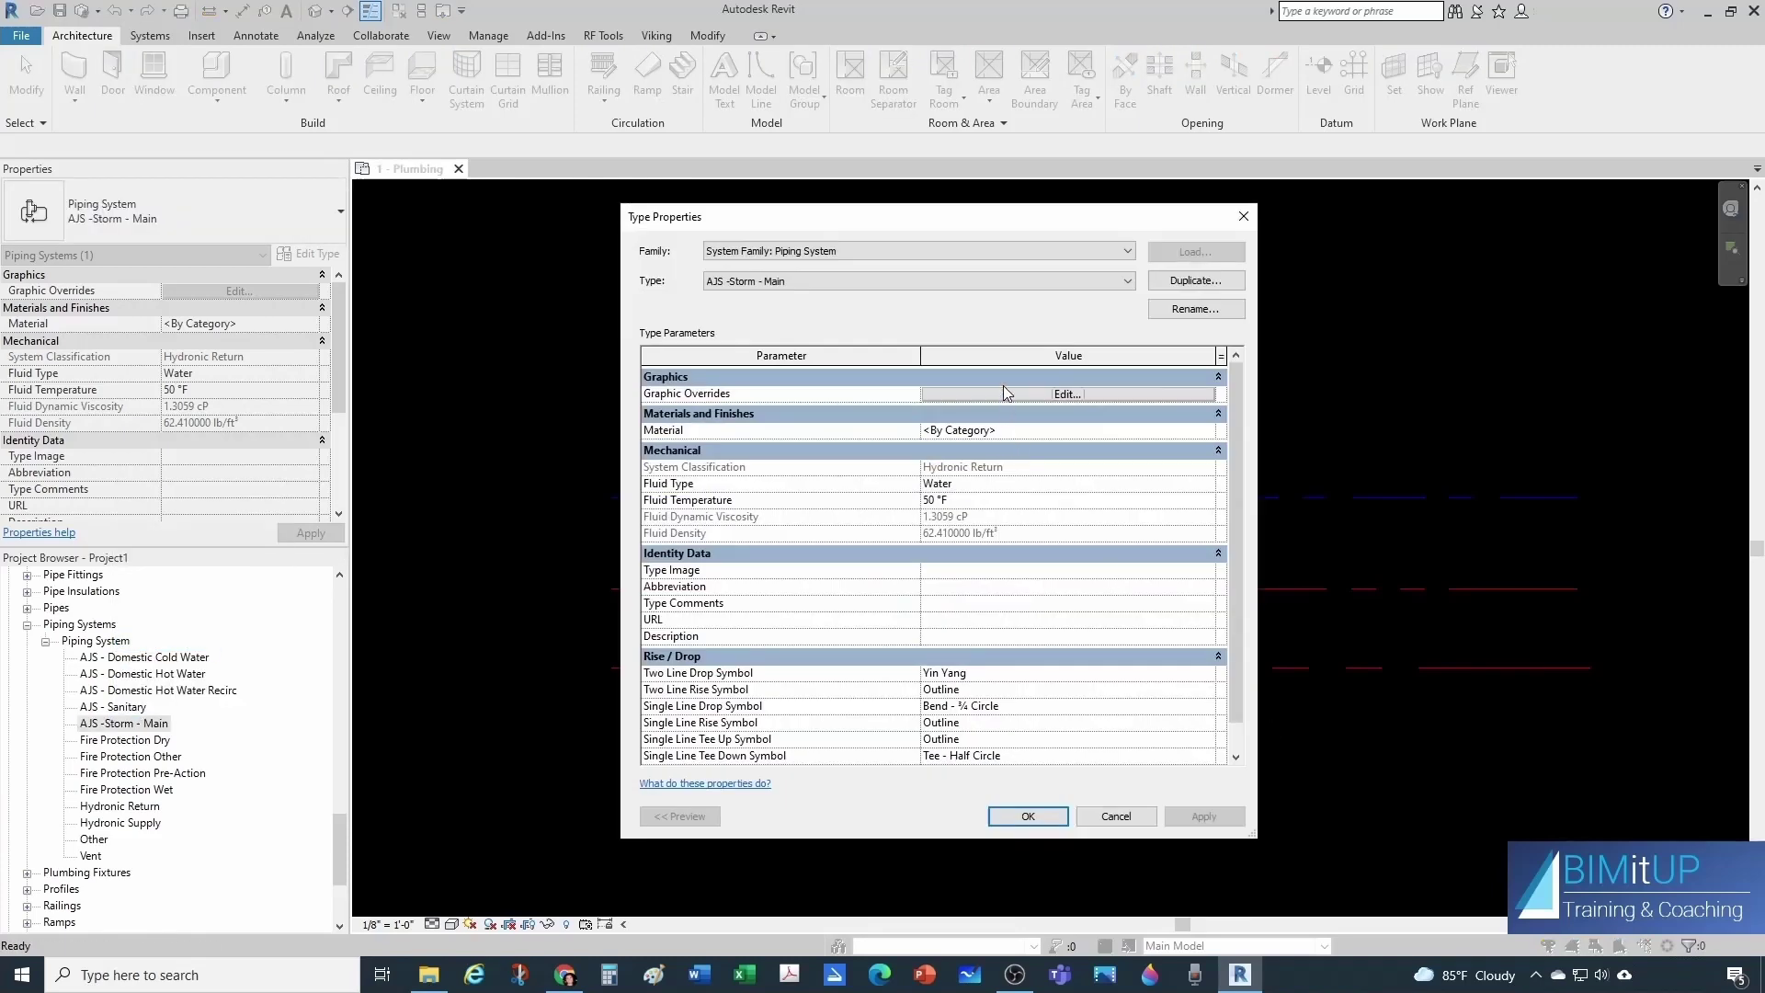
pyautogui.click(1002, 380)
pyautogui.click(1217, 377)
pyautogui.click(1095, 395)
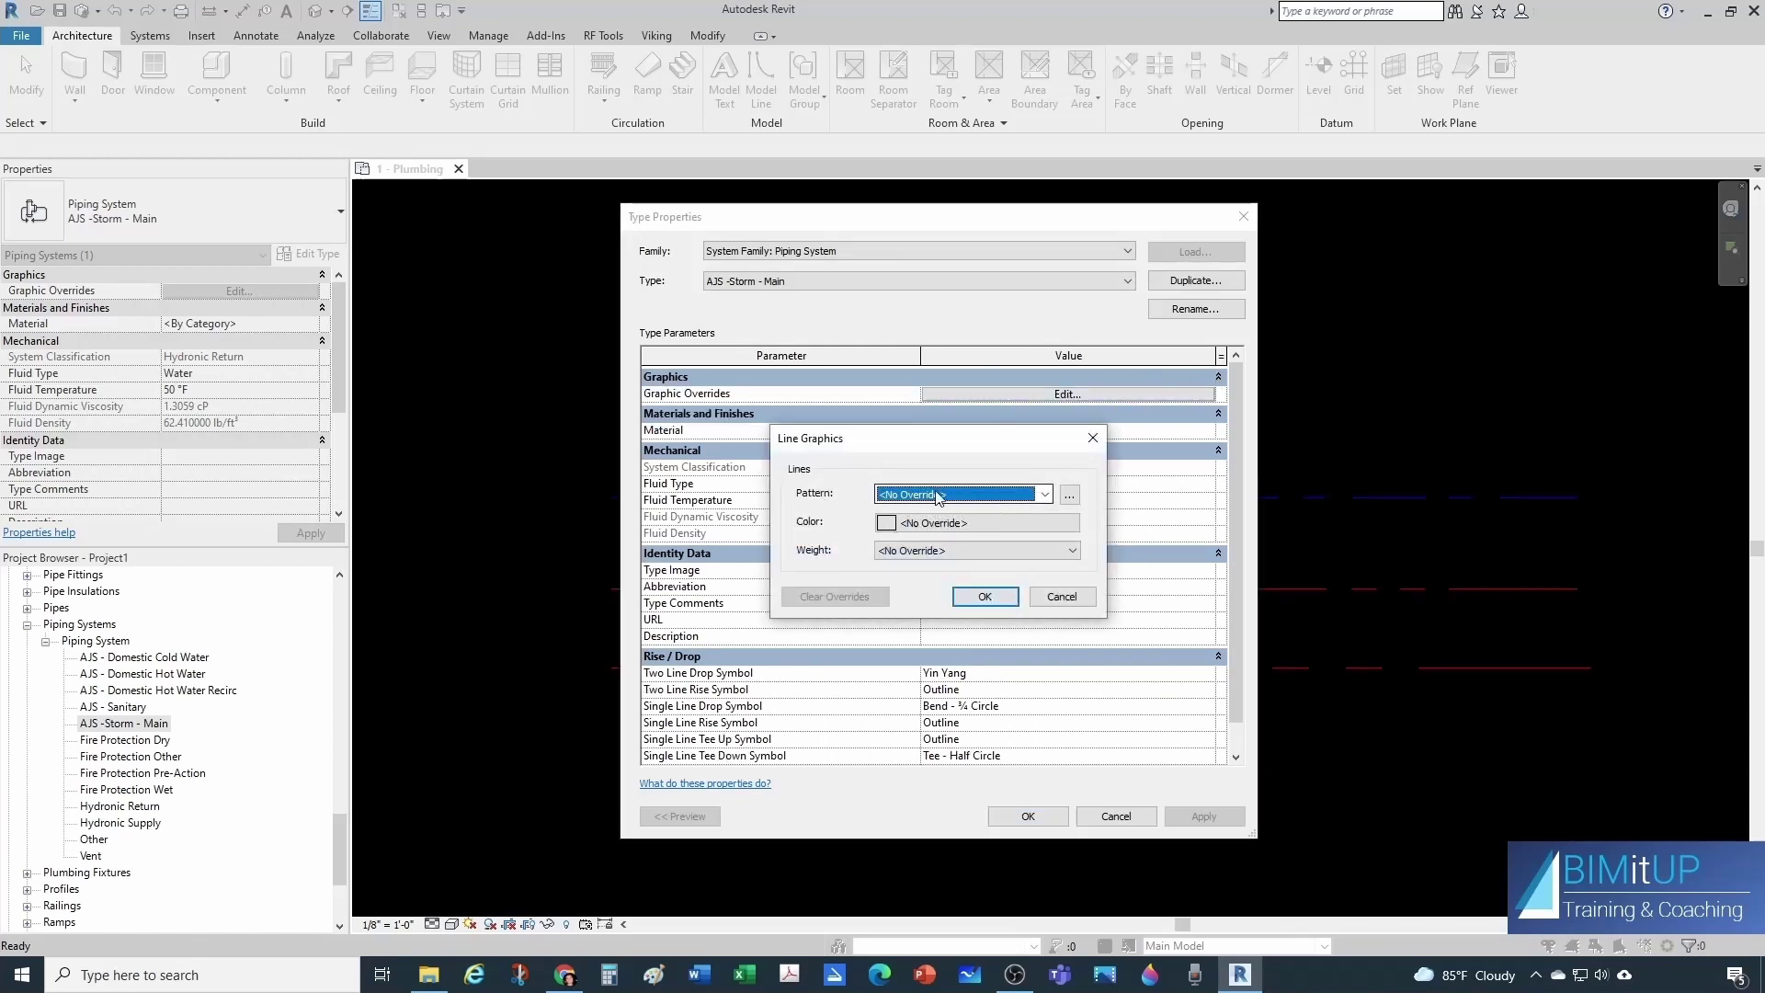
pyautogui.click(901, 526)
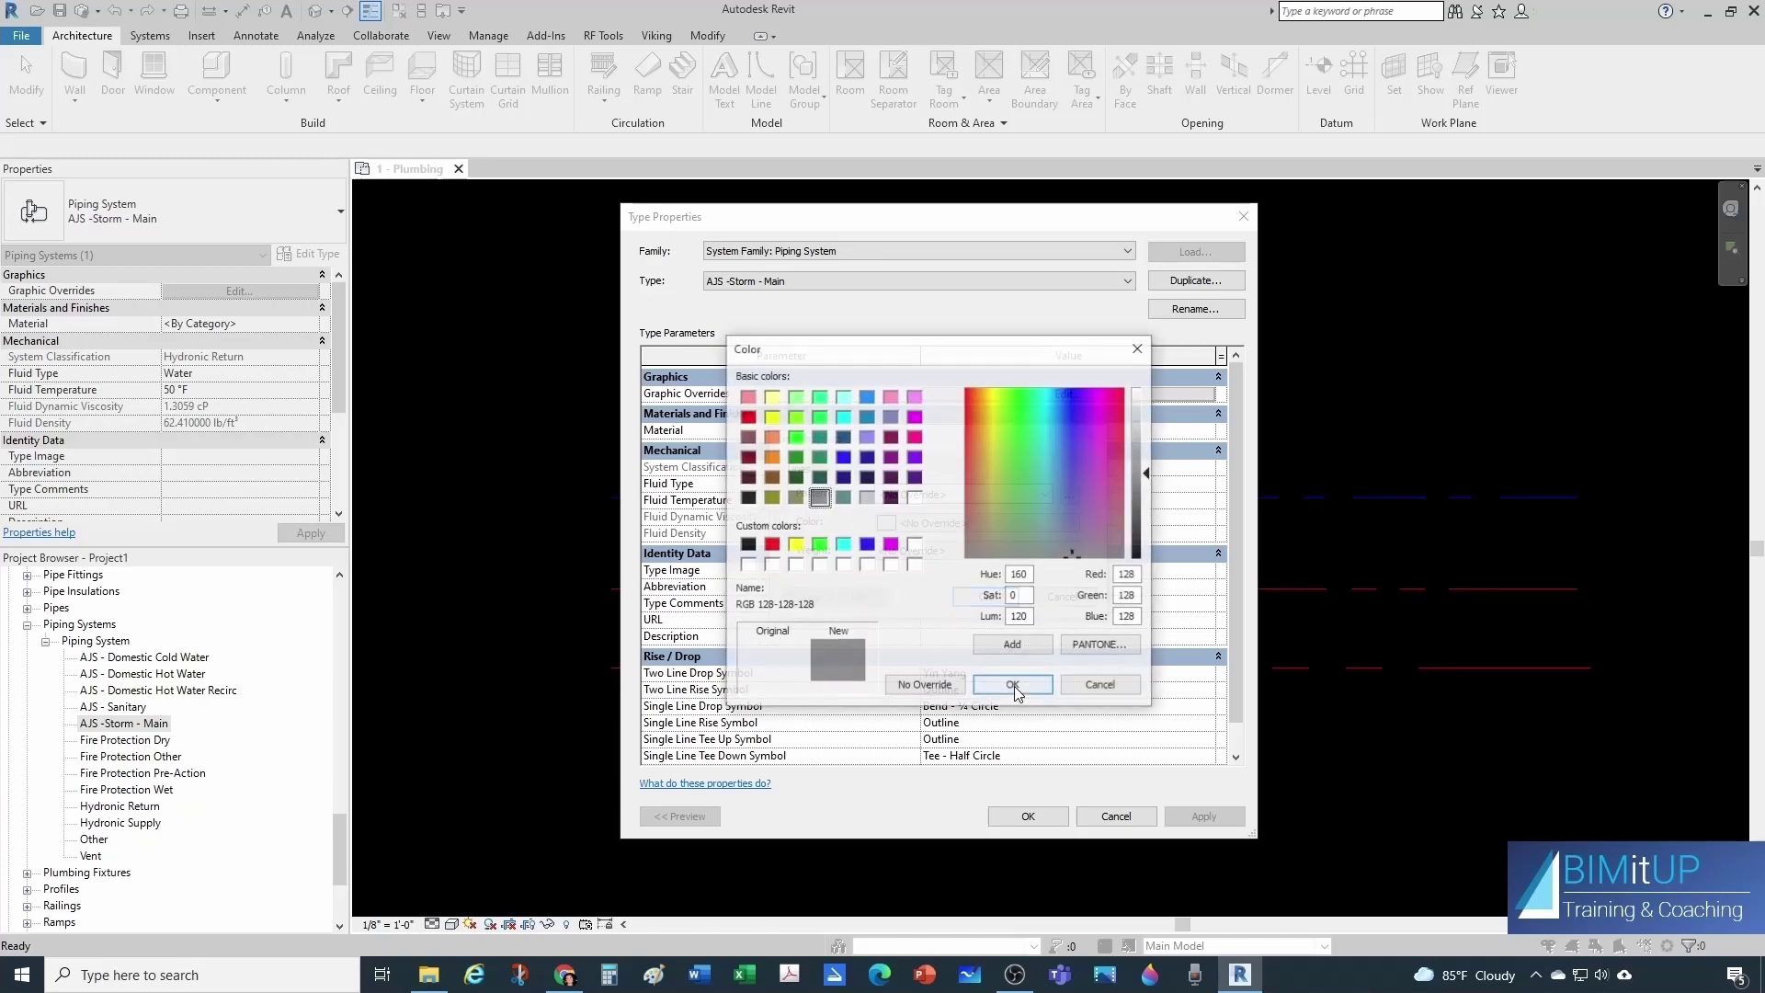
pyautogui.click(915, 416)
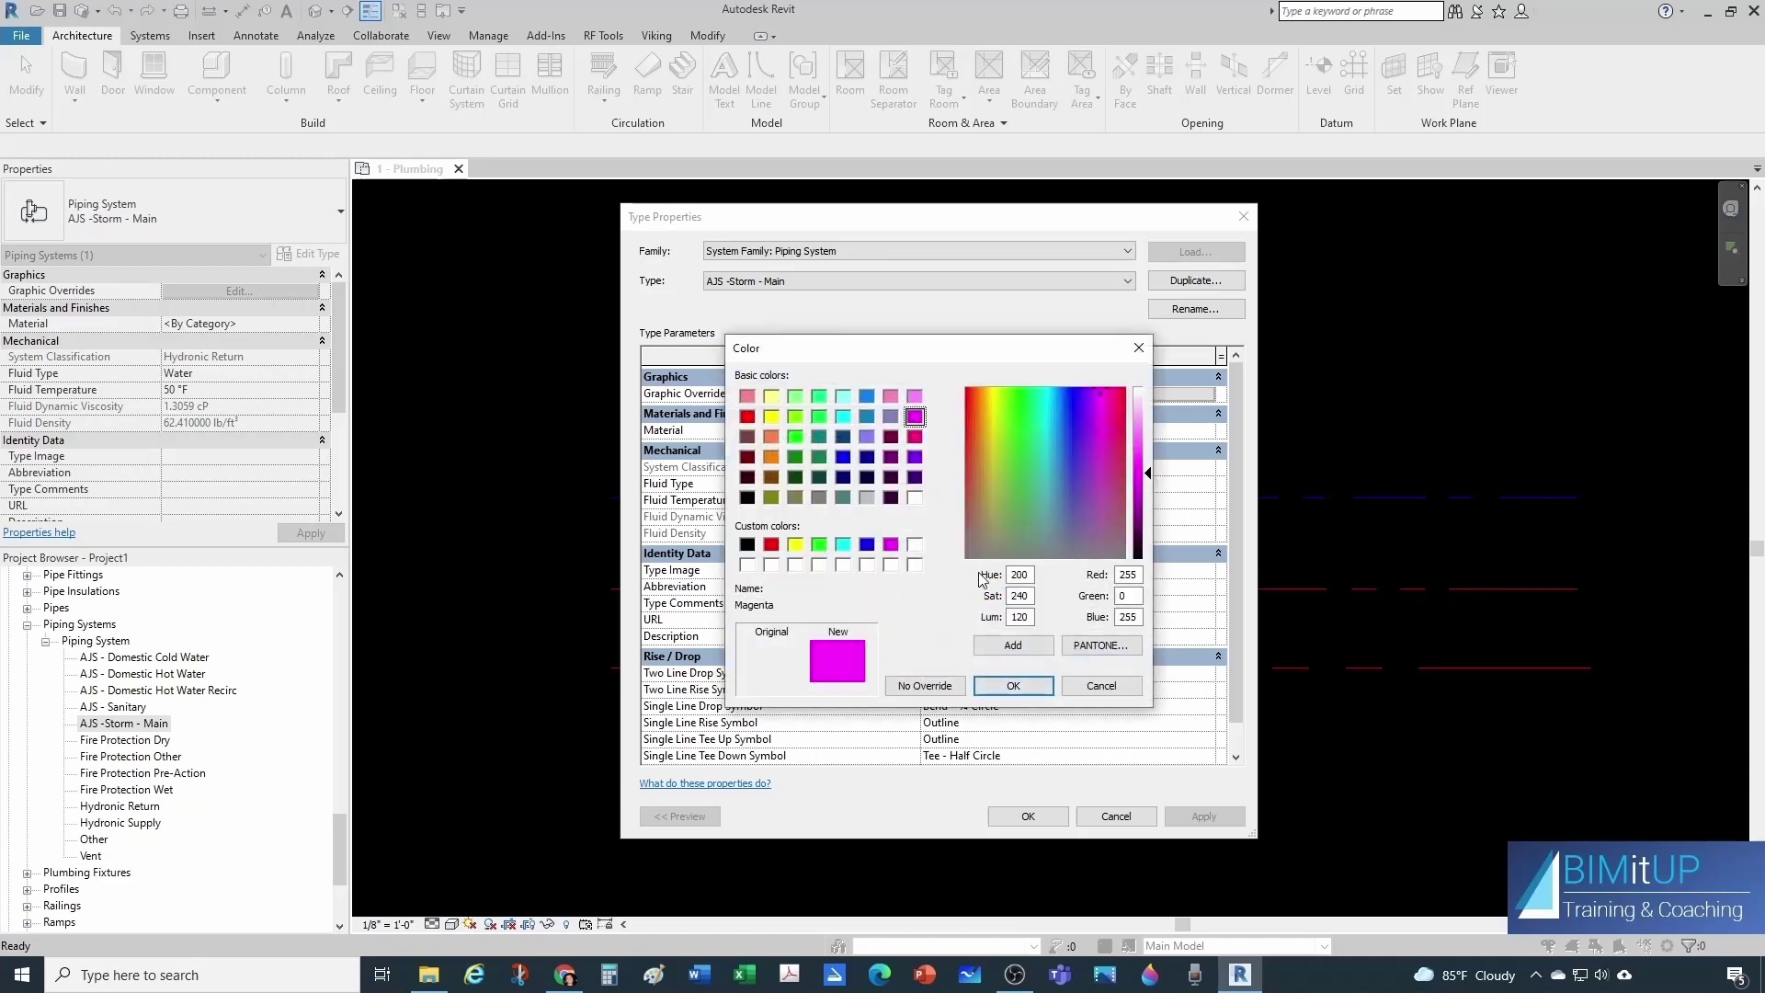
pyautogui.click(1005, 691)
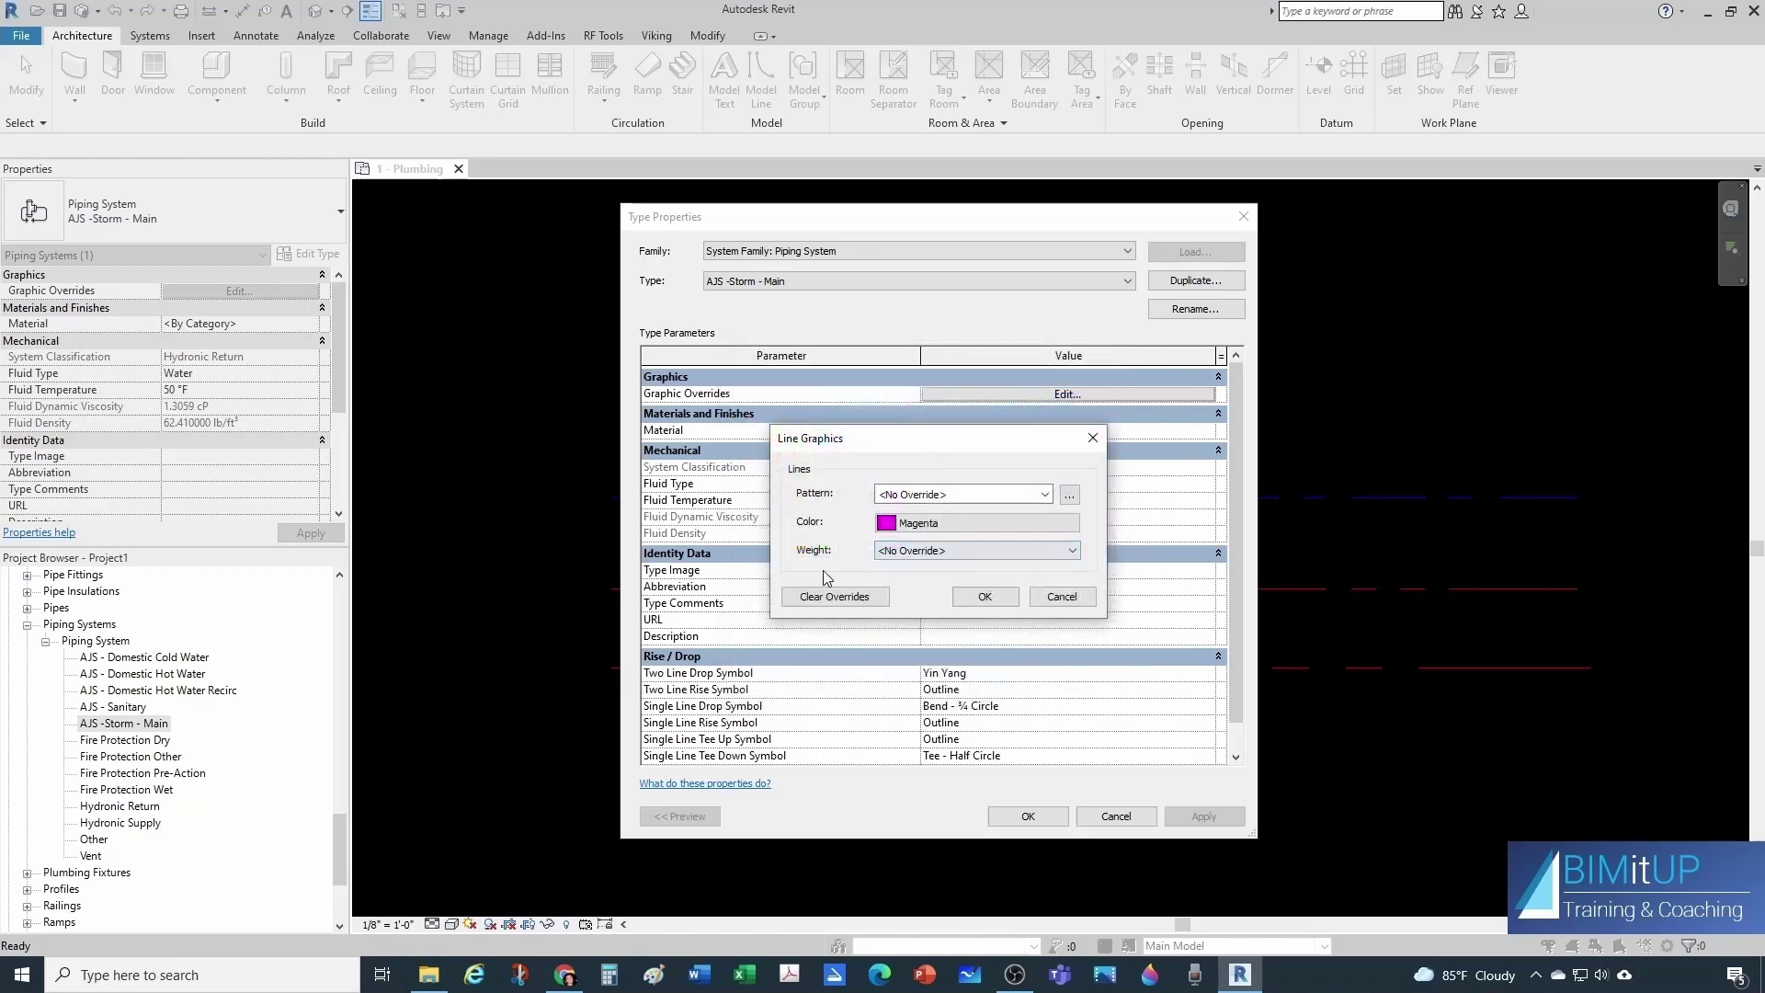
pyautogui.click(985, 596)
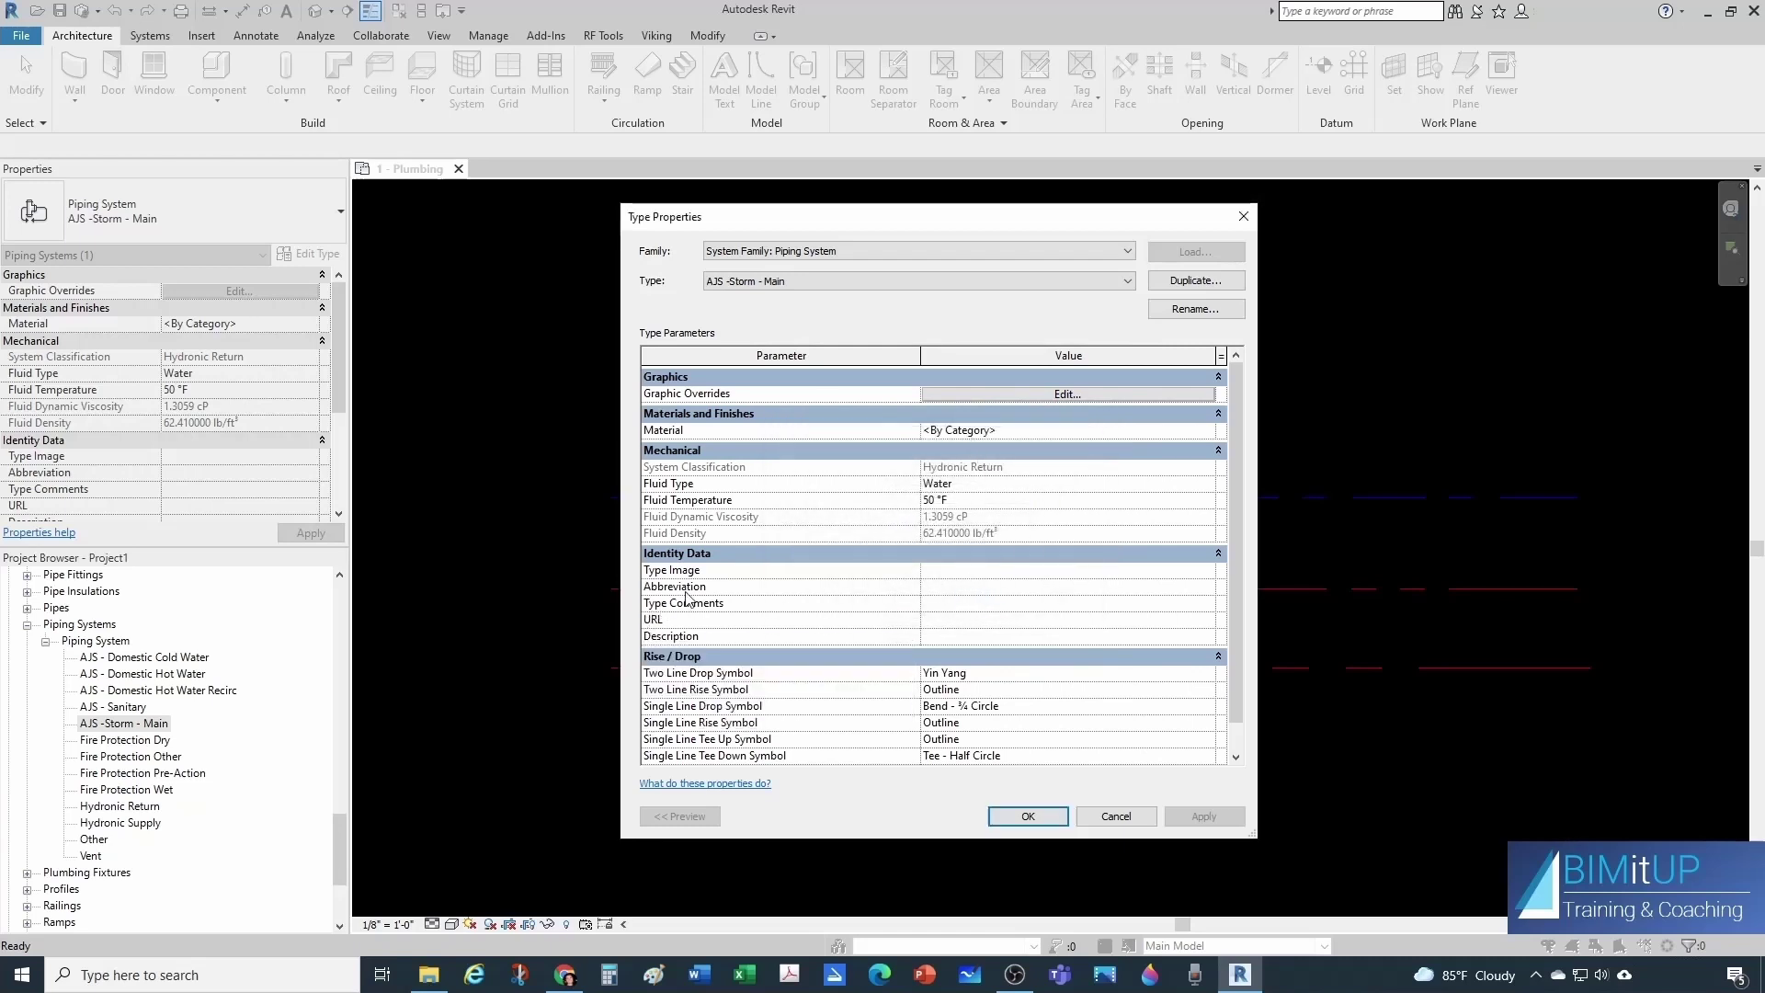
# Set the AJS -Storm - Main type's abbreviation to ST and its fluid temperature to 60 °F.
pyautogui.click(962, 585)
pyautogui.write('ST')
pyautogui.click(928, 501)
pyautogui.press('BackSpace')
pyautogui.write('6')
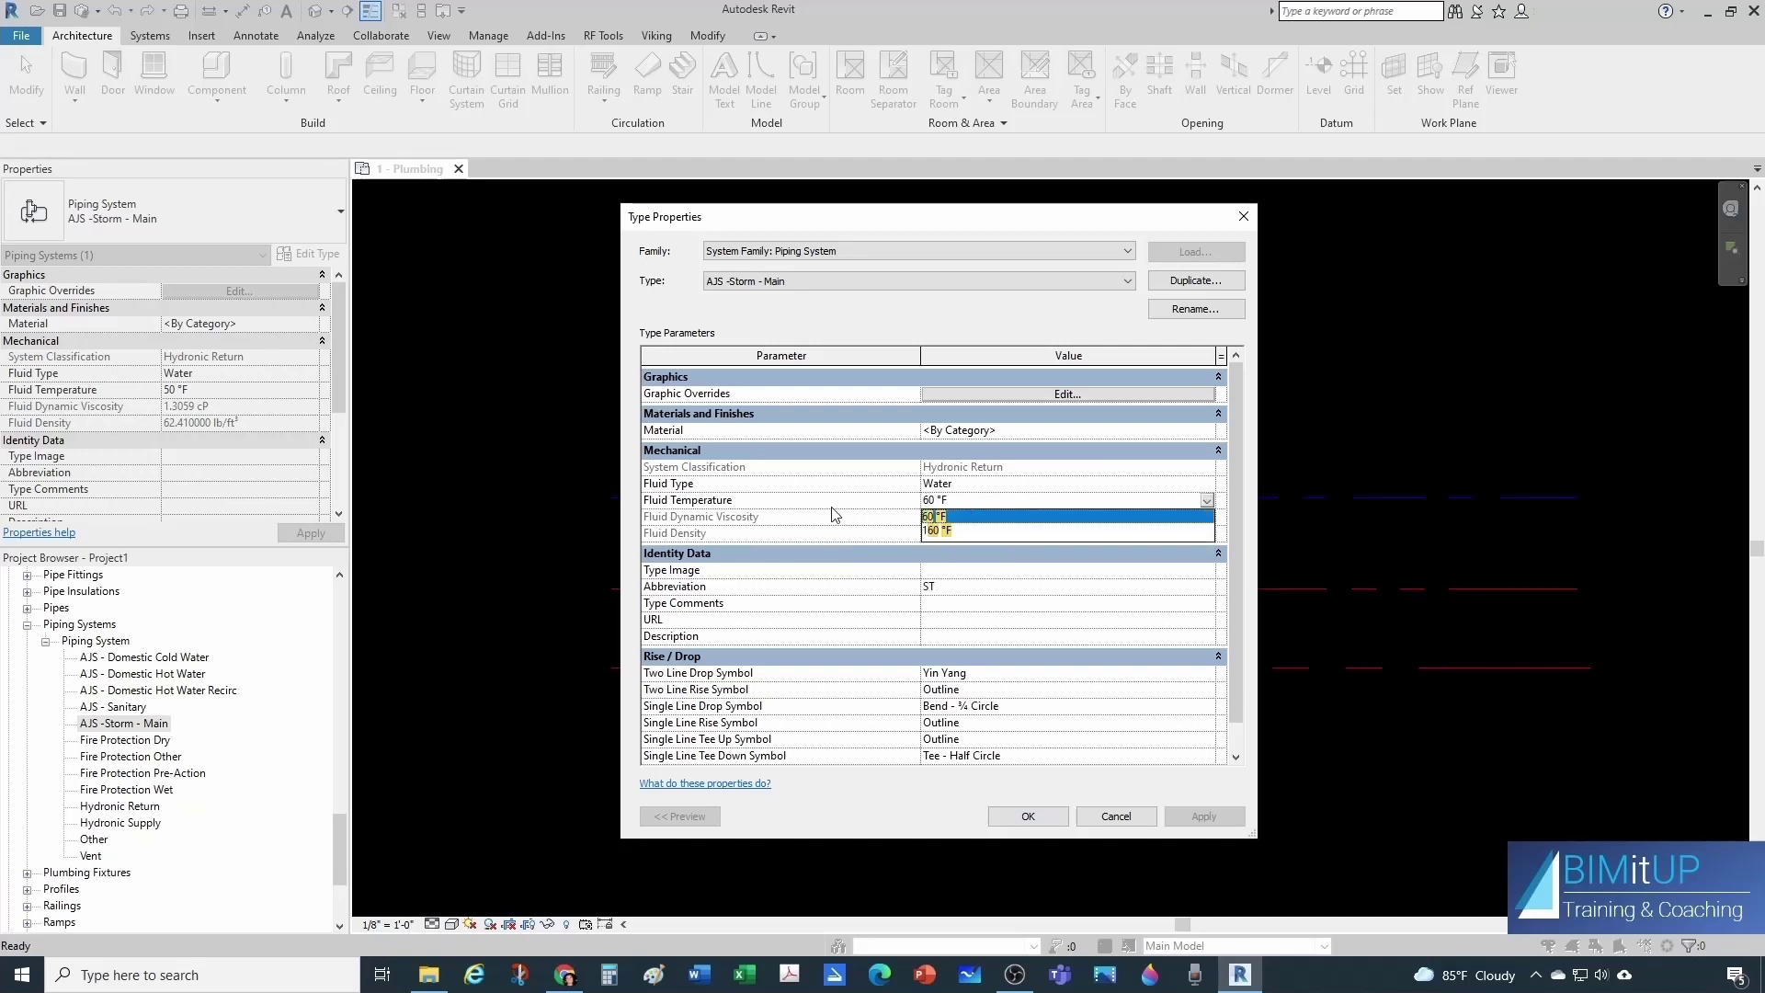
pyautogui.press('Return')
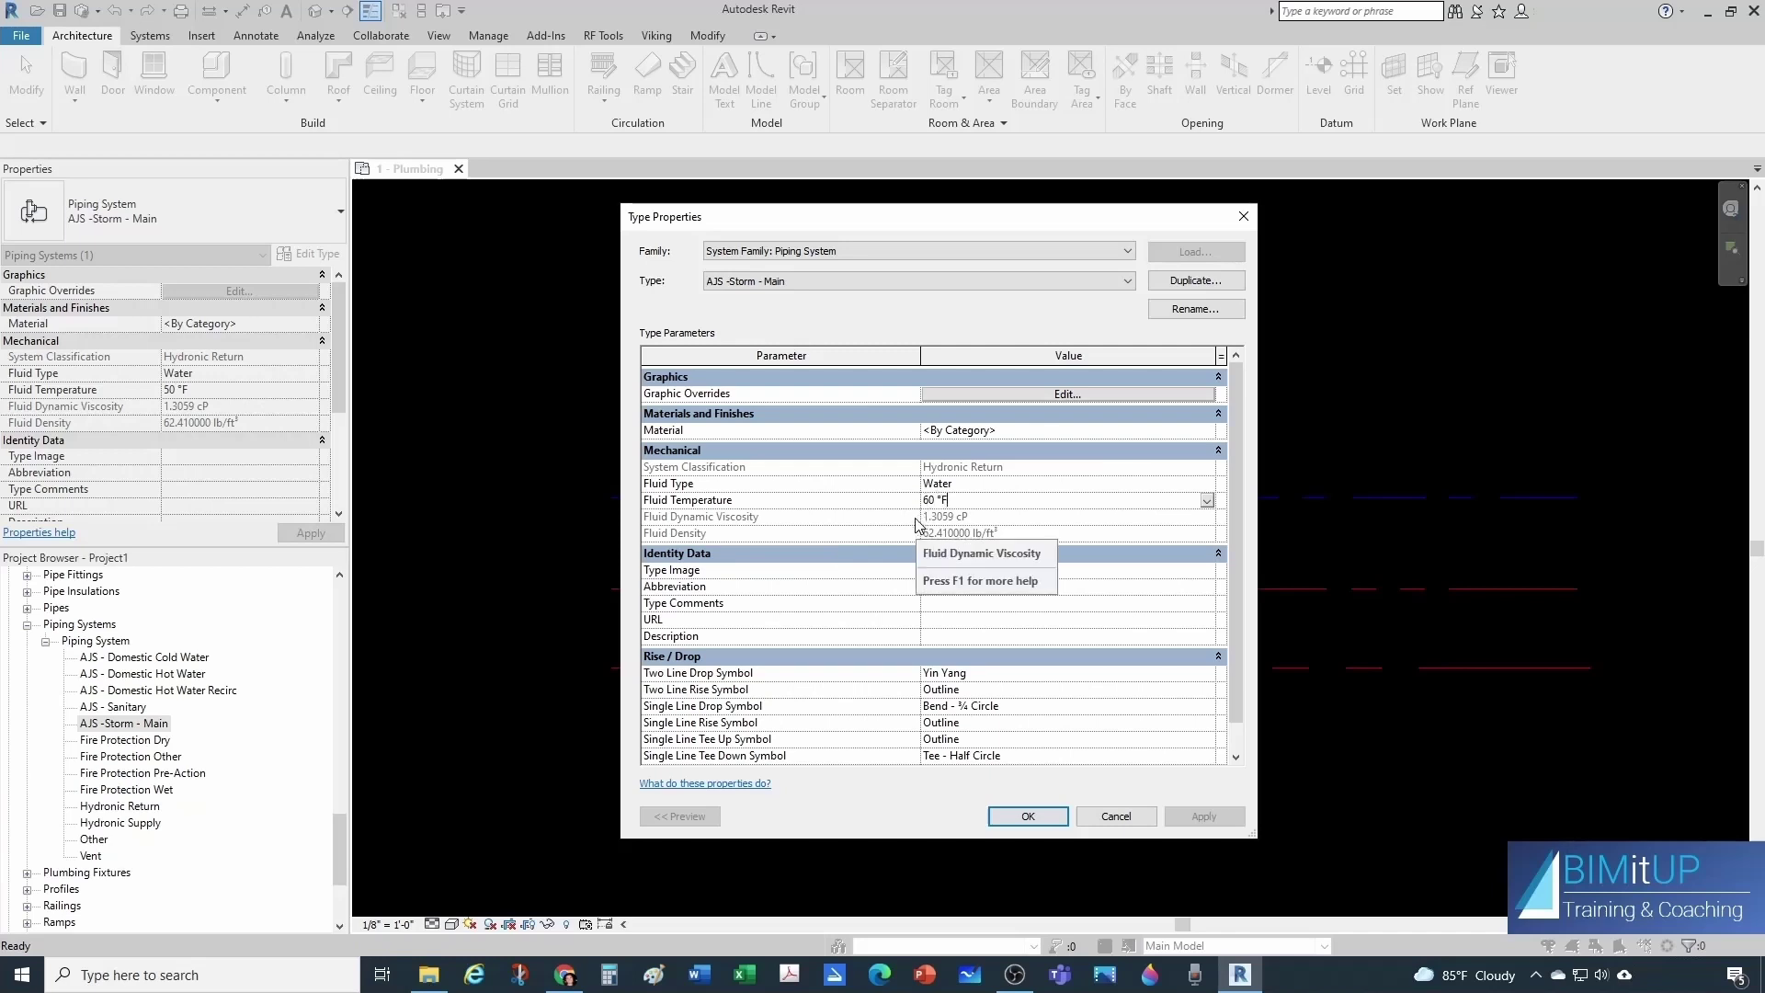
pyautogui.click(860, 526)
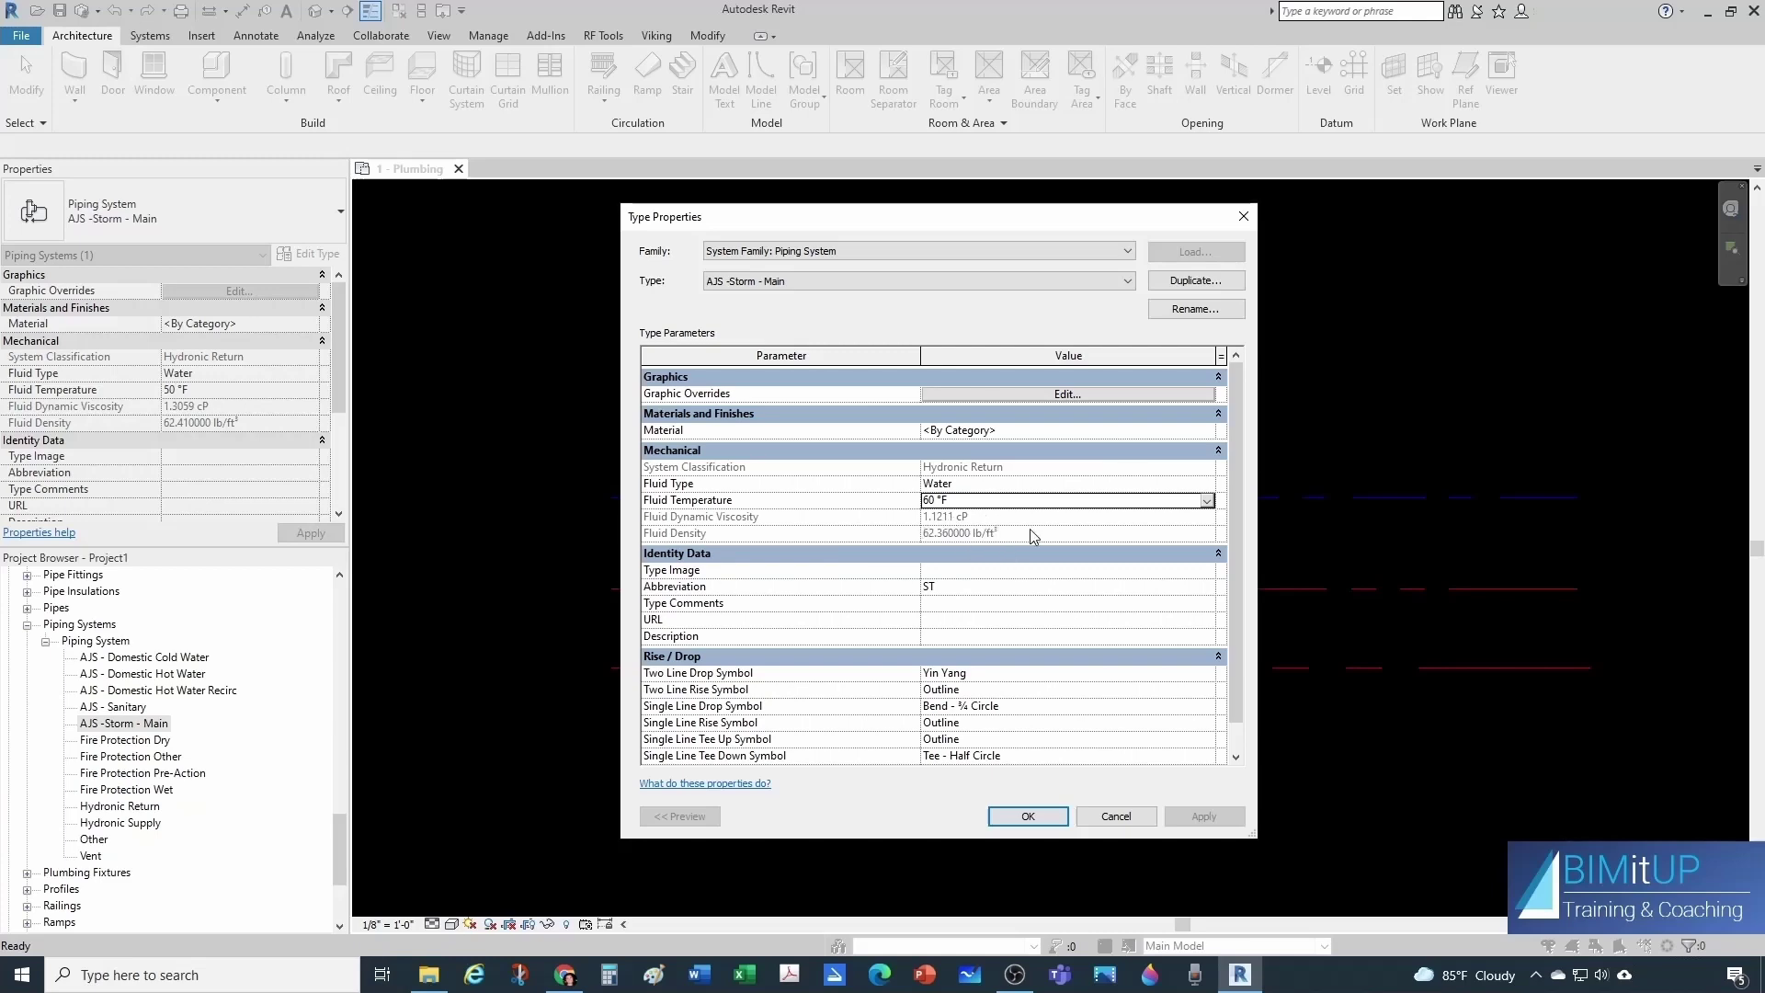
pyautogui.click(1041, 819)
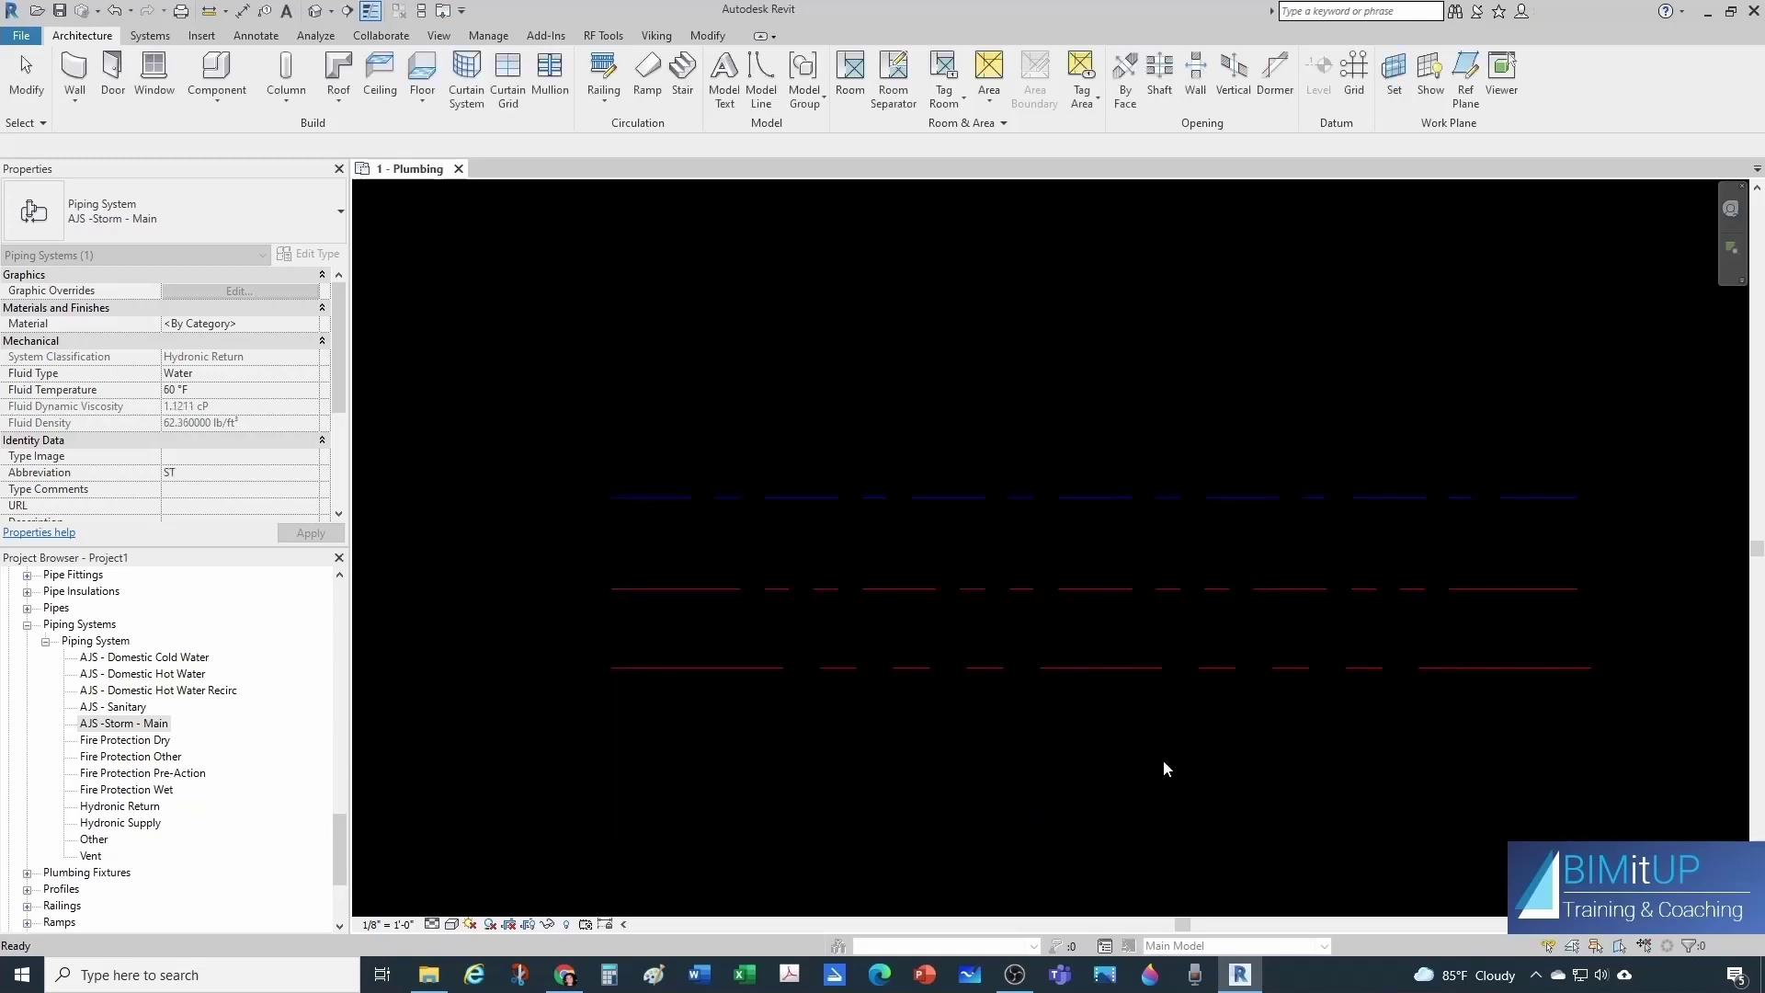
# Draw a horizontal 6" Standard pipe about 39'-6" long below the existing pipes, using the AJS -Storm - Main system type.
pyautogui.click(798, 763)
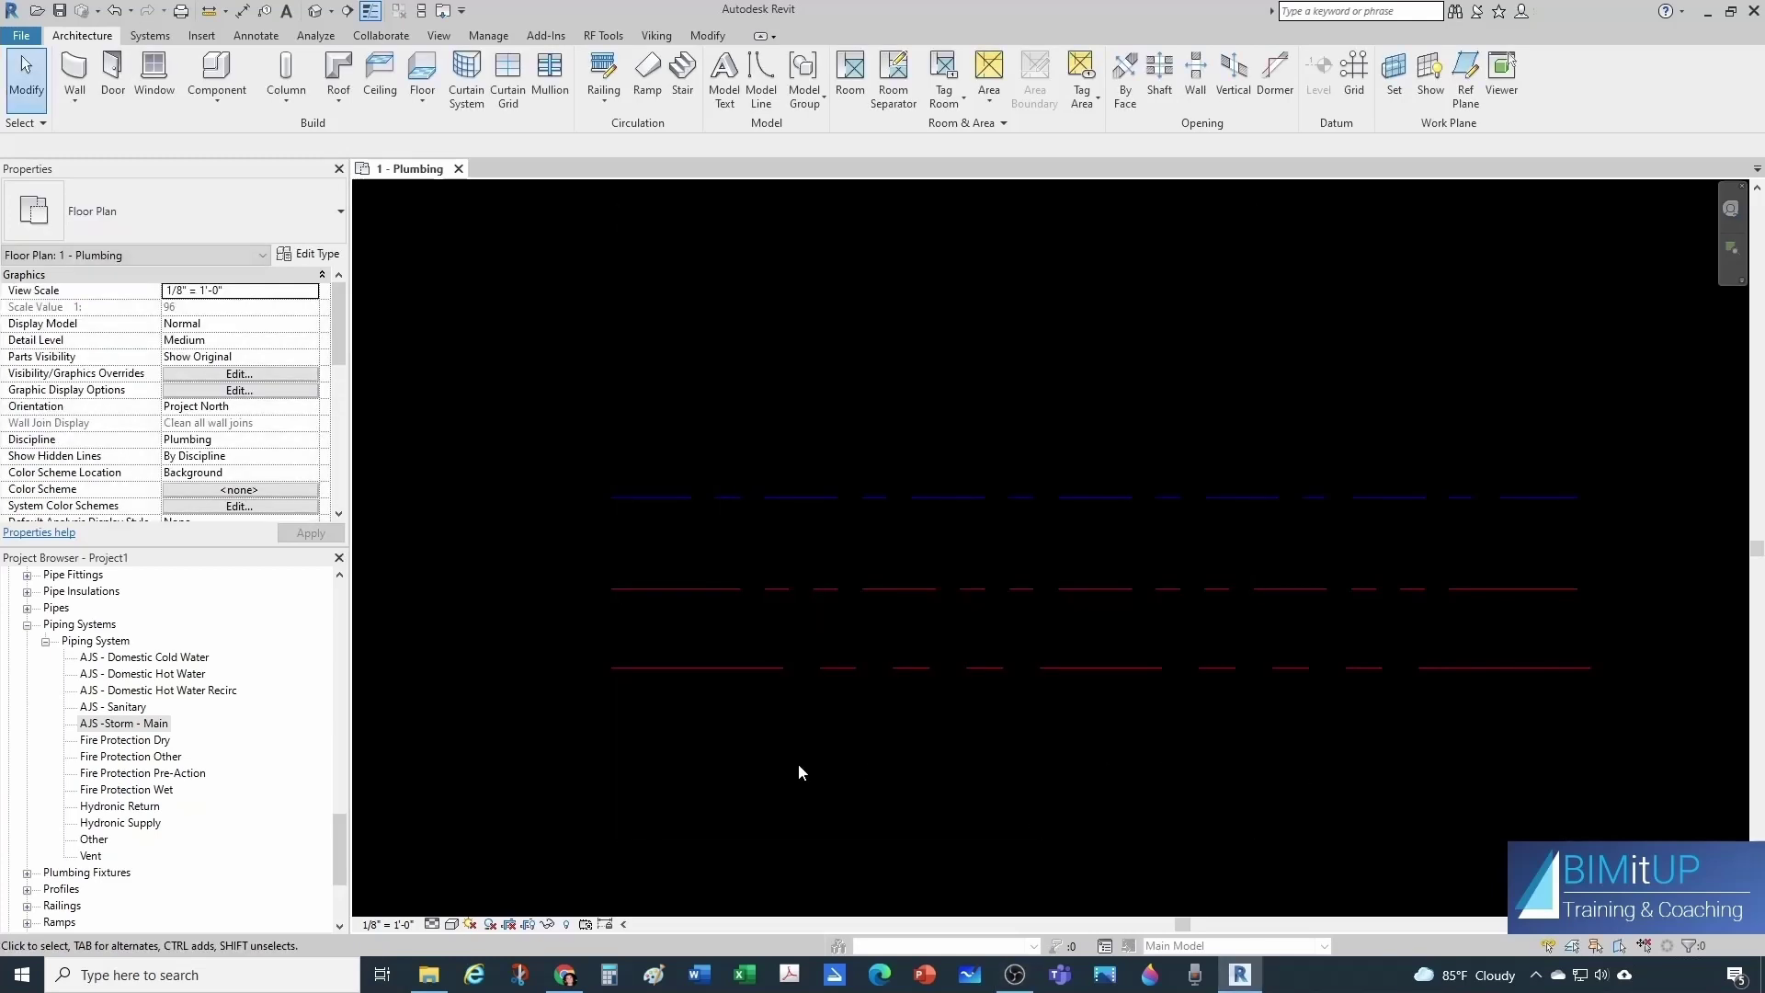
pyautogui.press('p')
pyautogui.press('i')
pyautogui.click(145, 215)
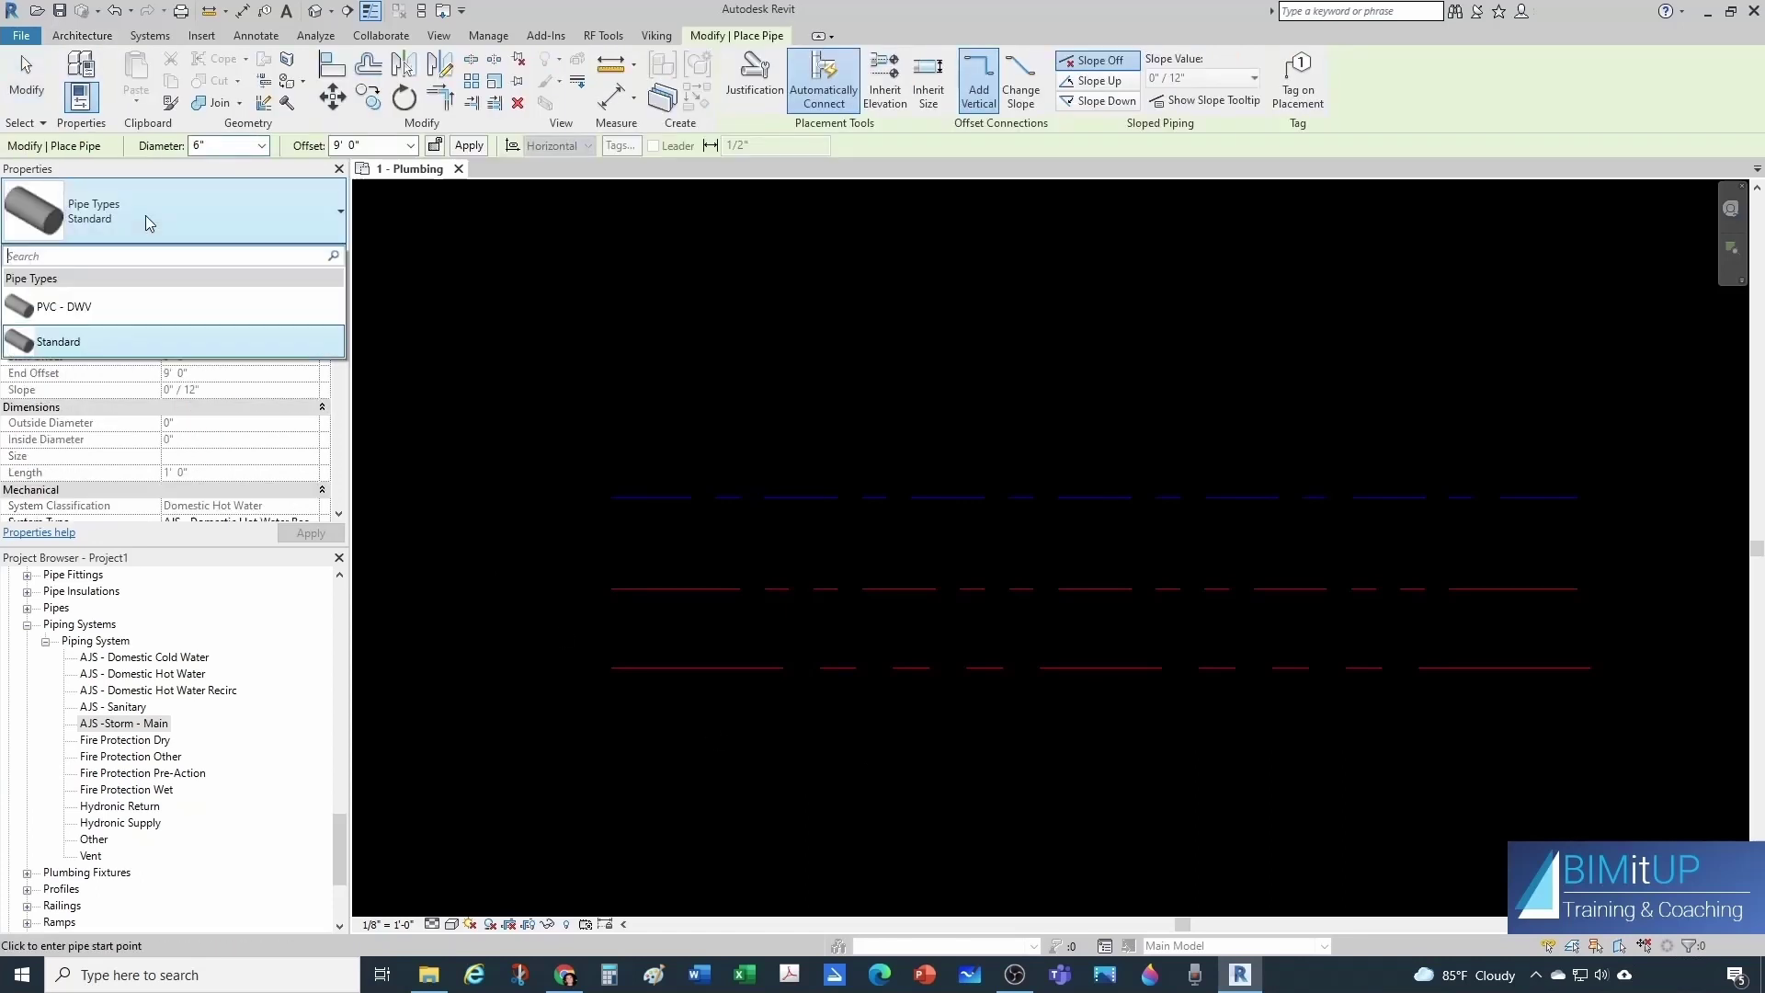
pyautogui.click(145, 215)
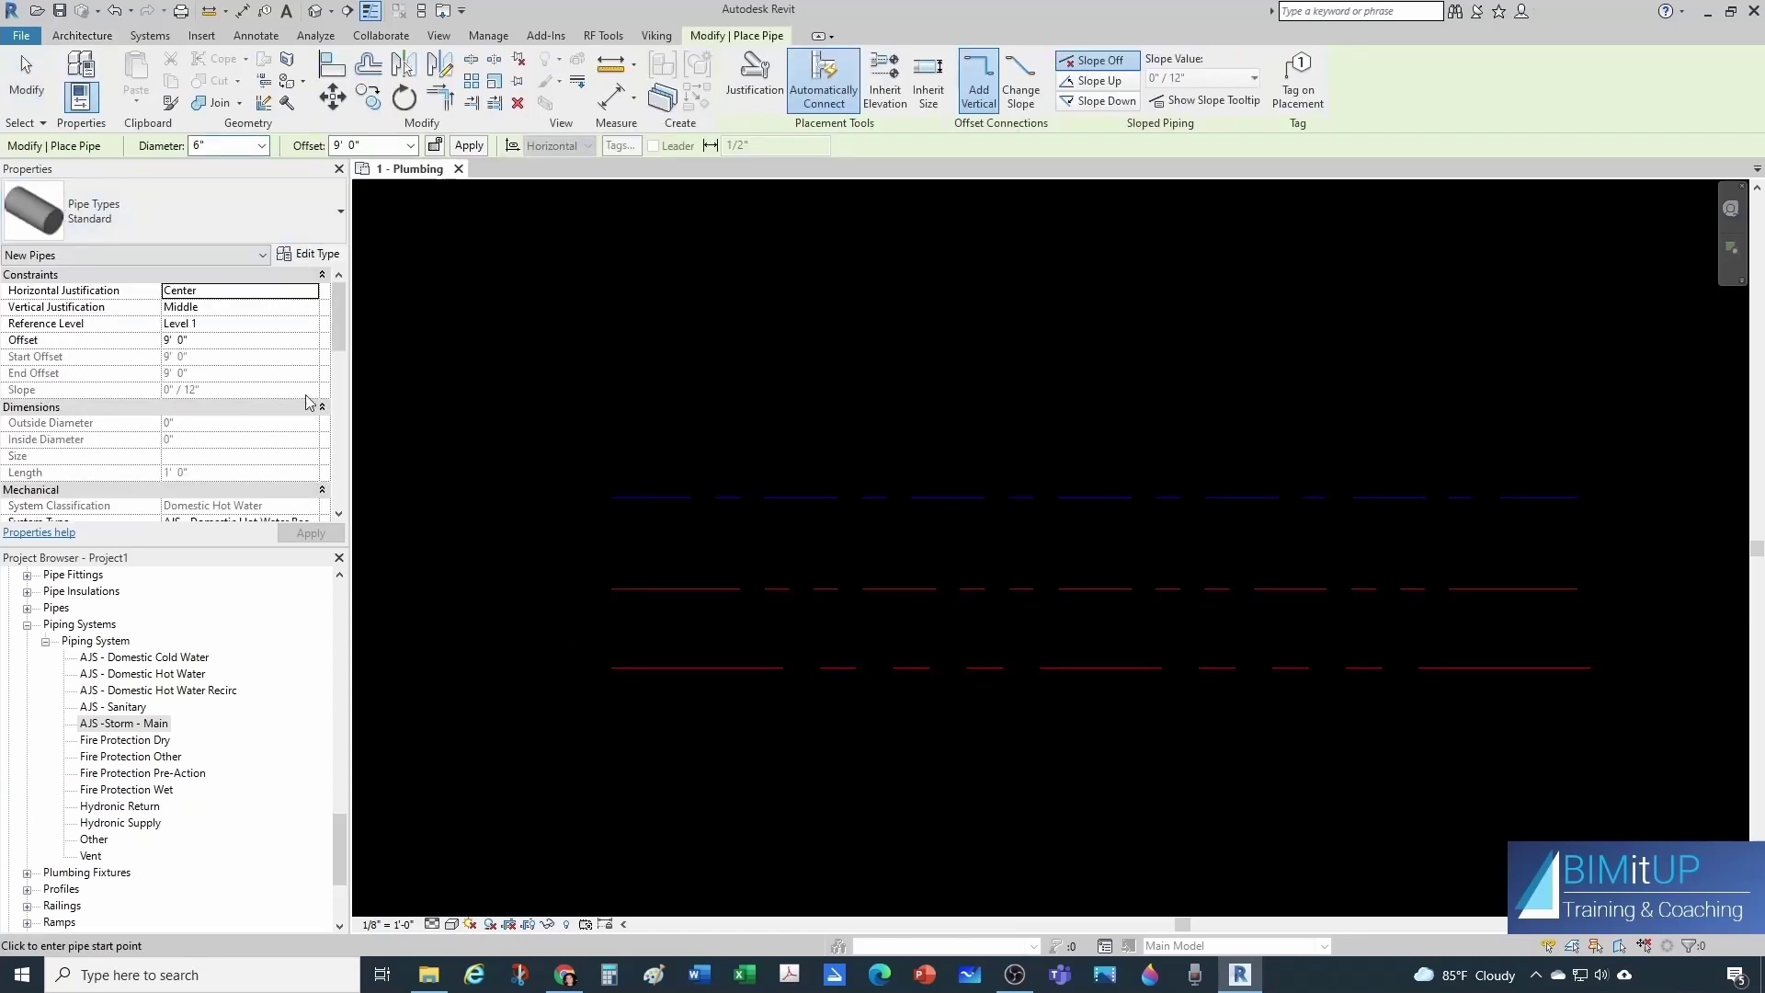
pyautogui.scroll(-2, 287, 471)
pyautogui.scroll(-1, 287, 470)
pyautogui.click(311, 439)
pyautogui.click(311, 440)
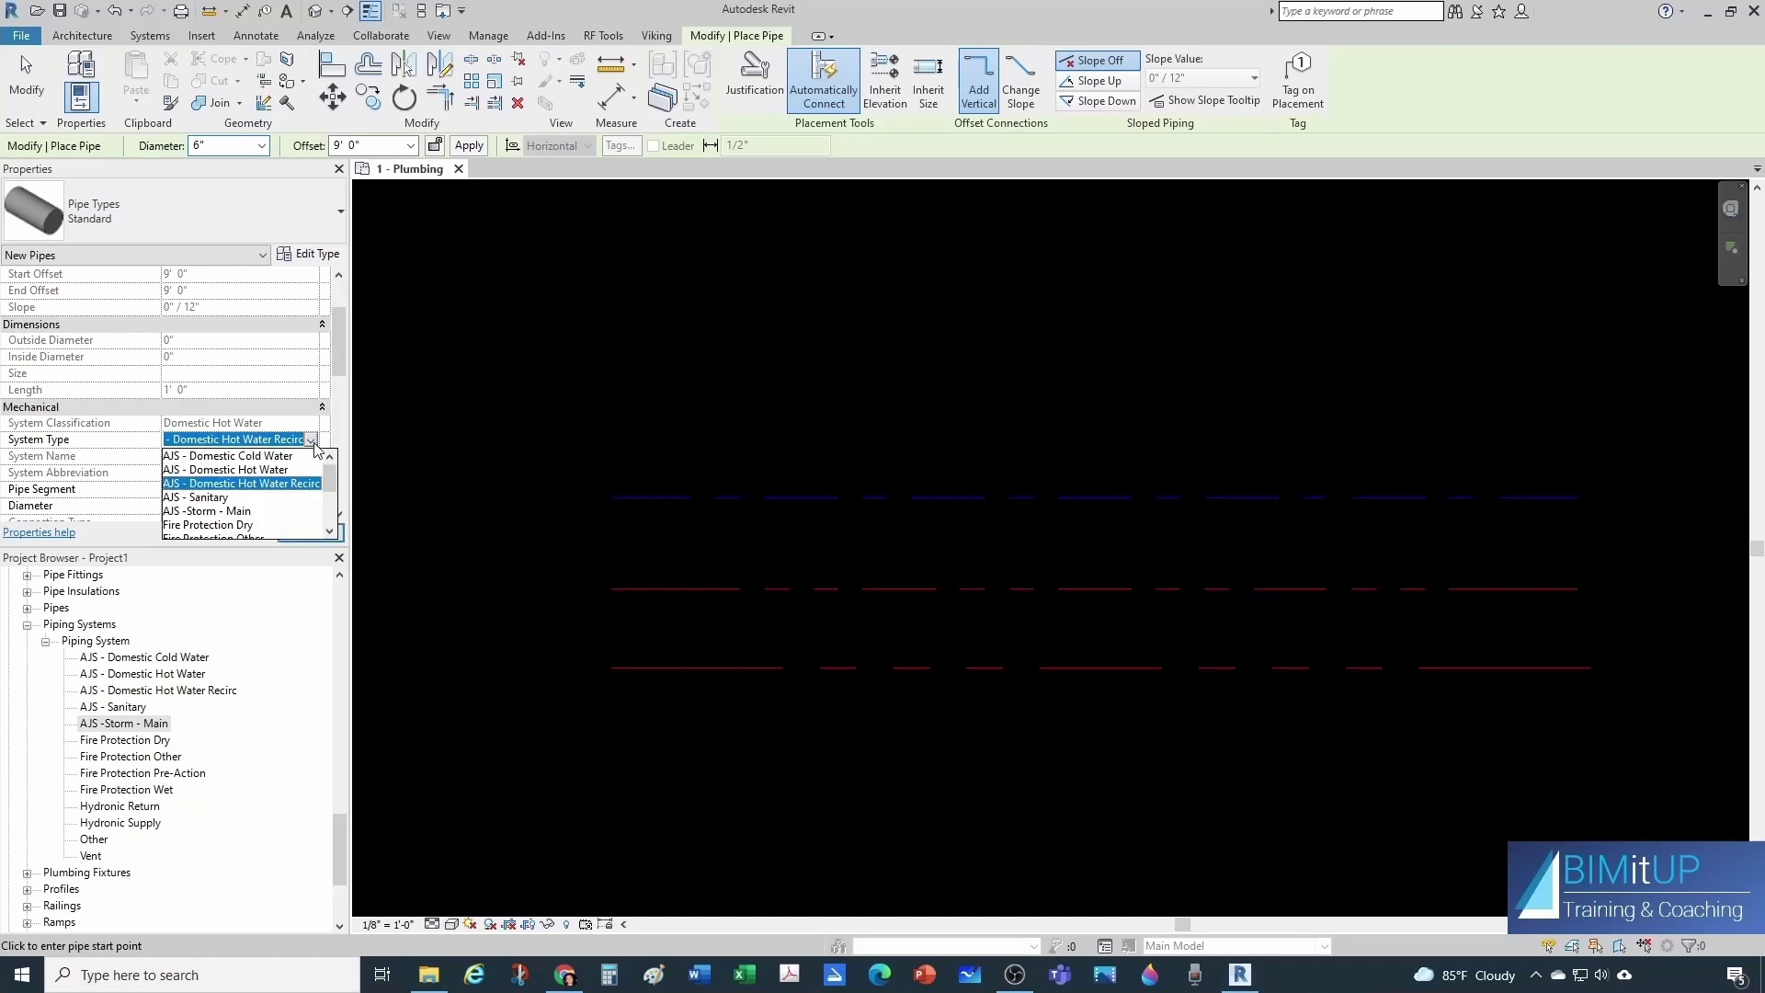
pyautogui.click(221, 511)
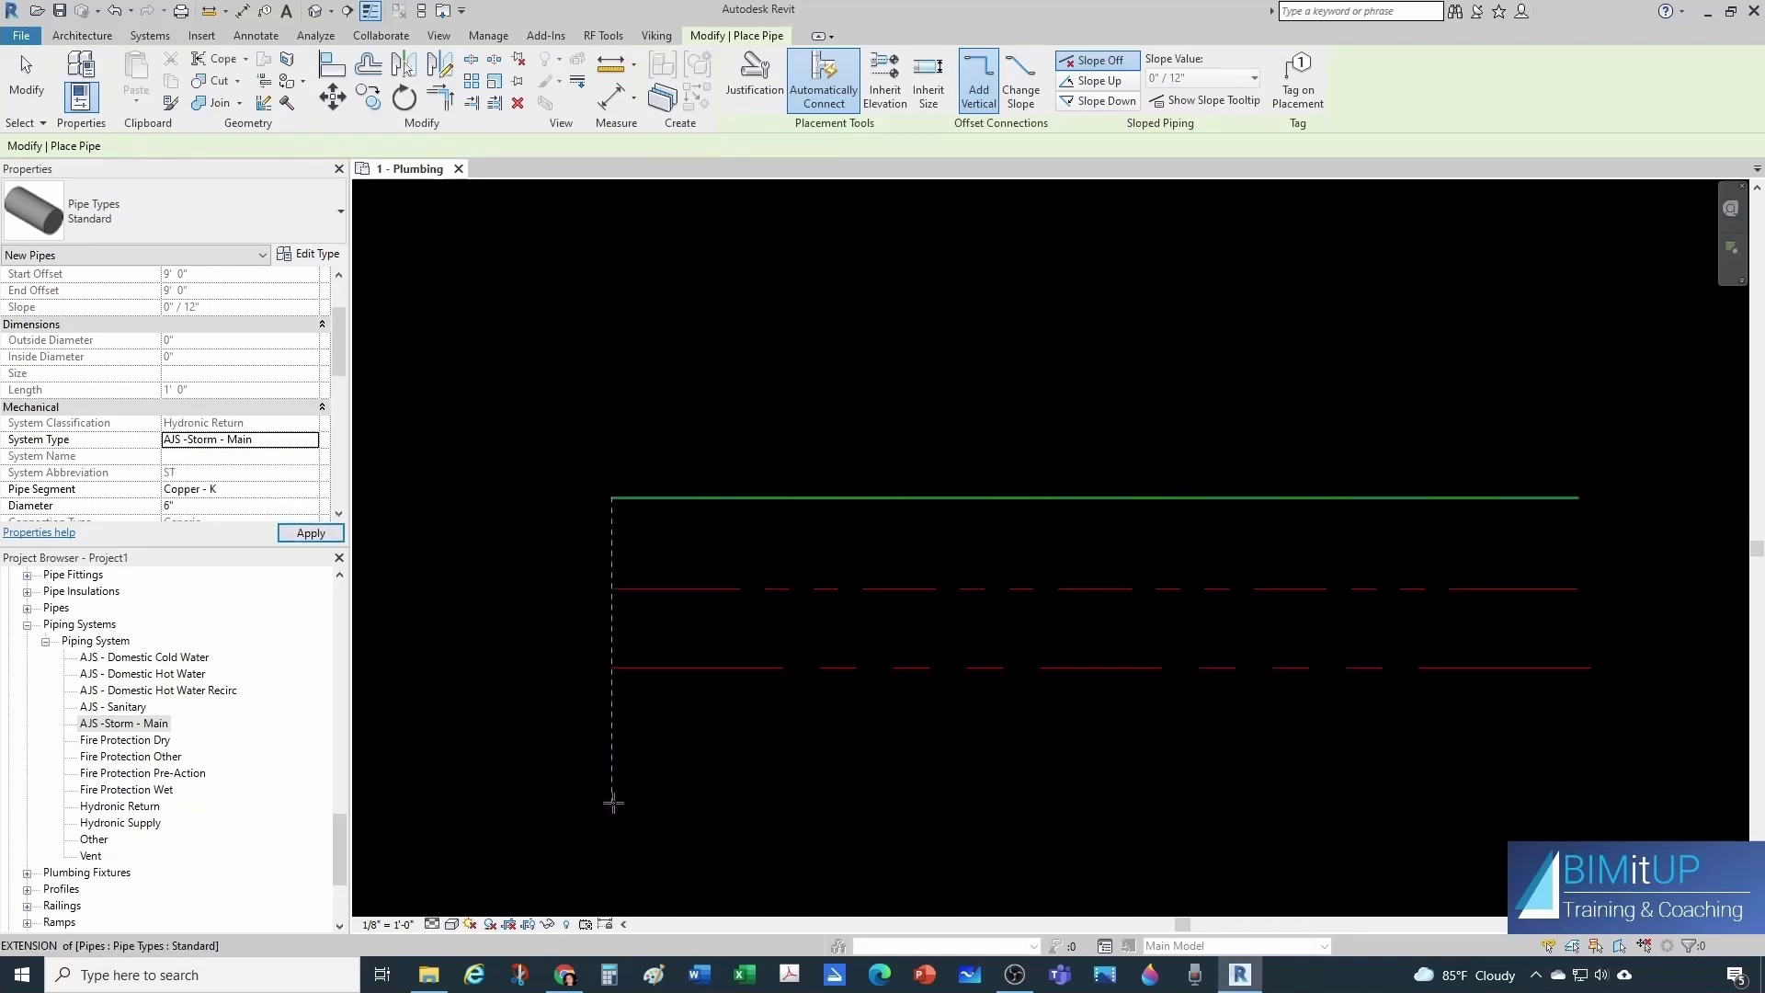
pyautogui.click(610, 765)
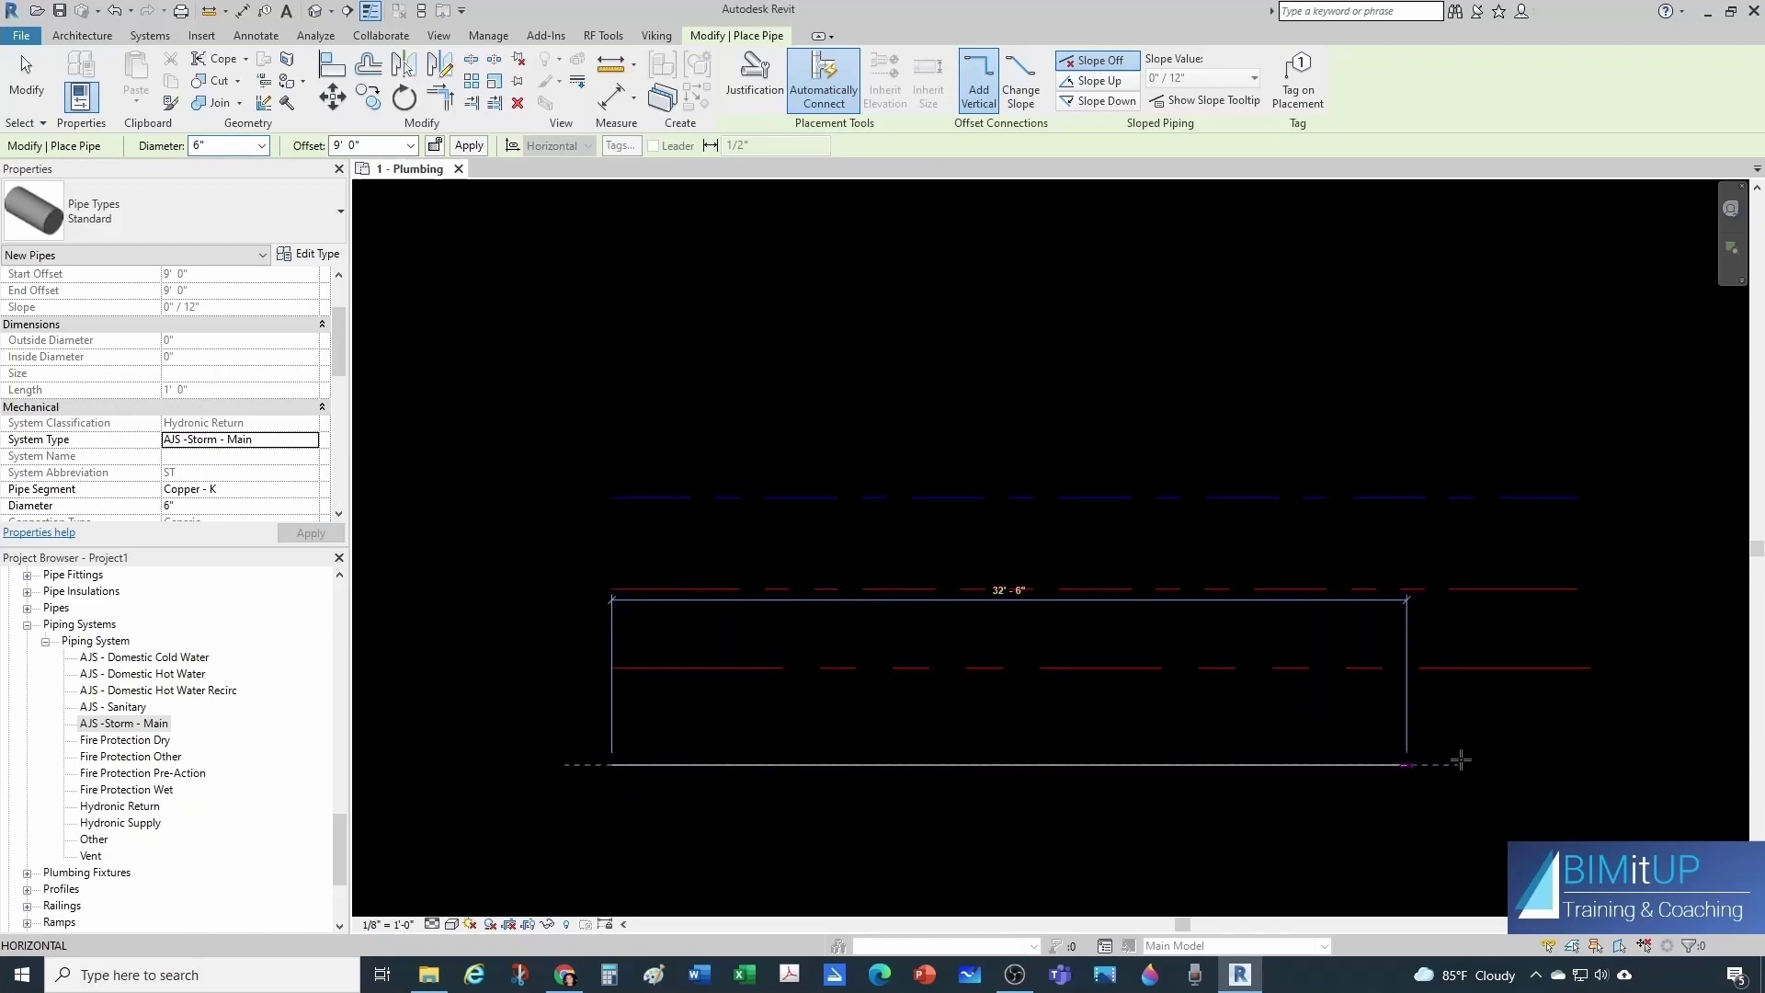
pyautogui.click(1578, 764)
pyautogui.press('Escape')
pyautogui.press('Escape')
pyautogui.moveTo(988, 775); pyautogui.dragTo(947, 632, button='middle')
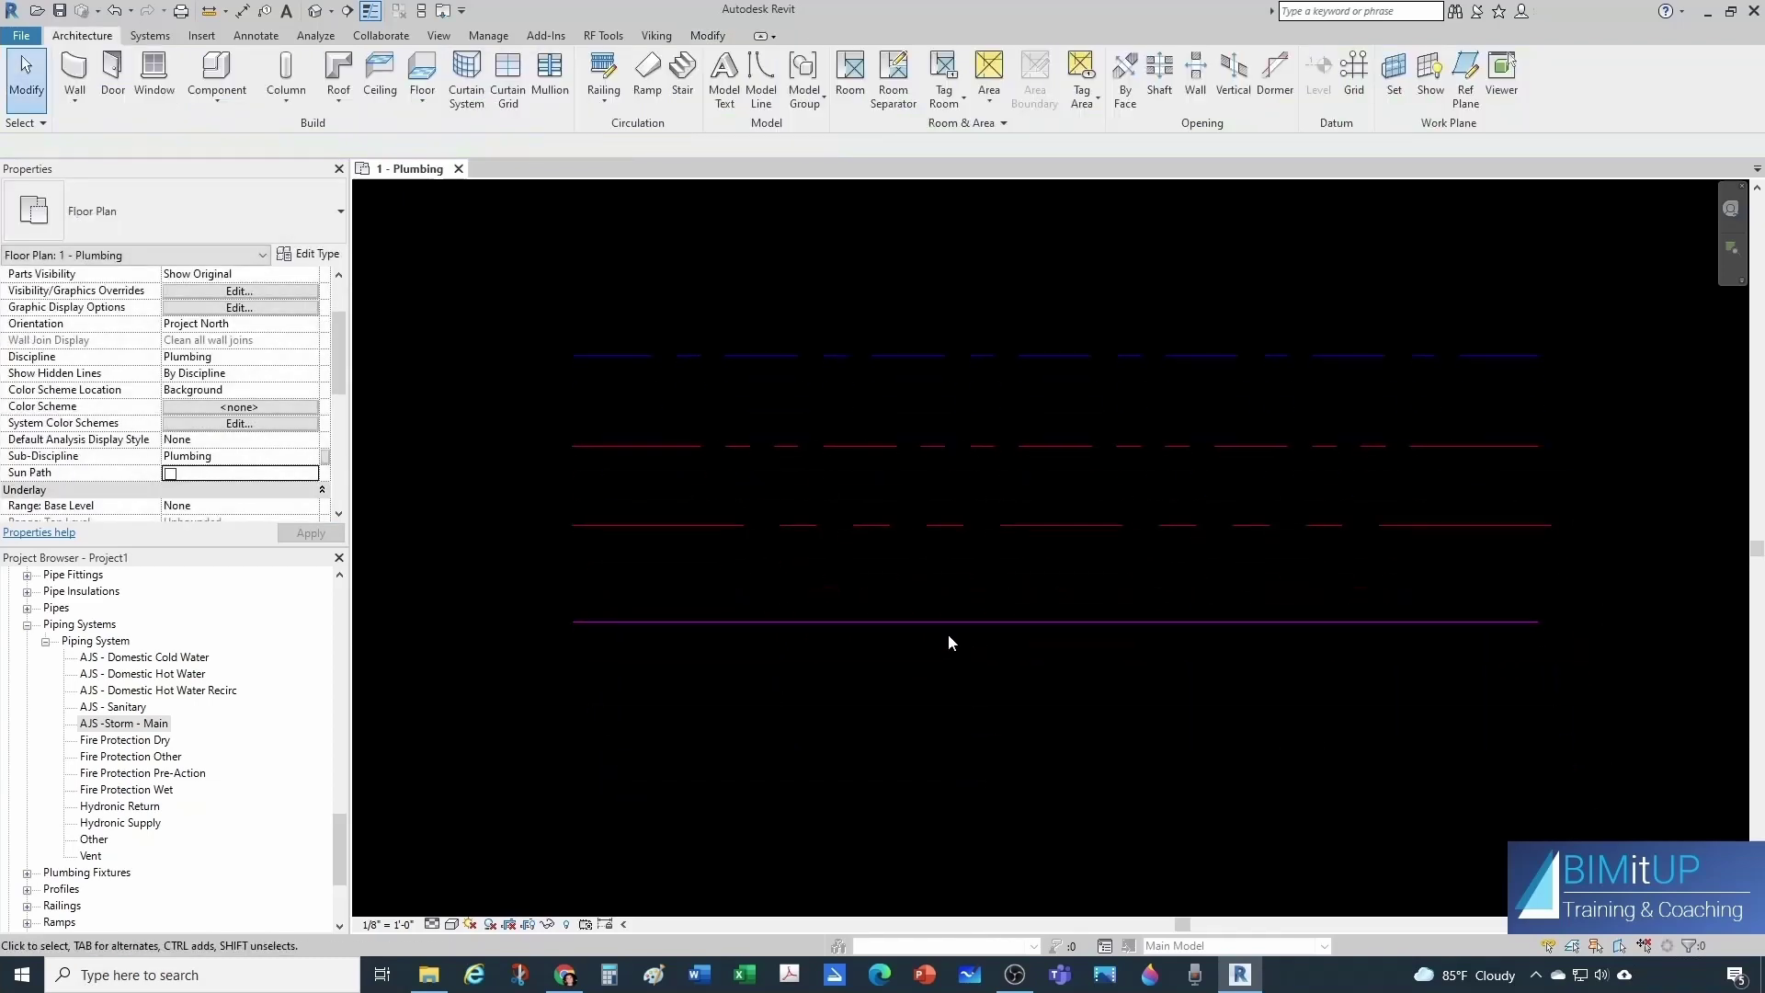
pyautogui.press('t')
pyautogui.press('g')
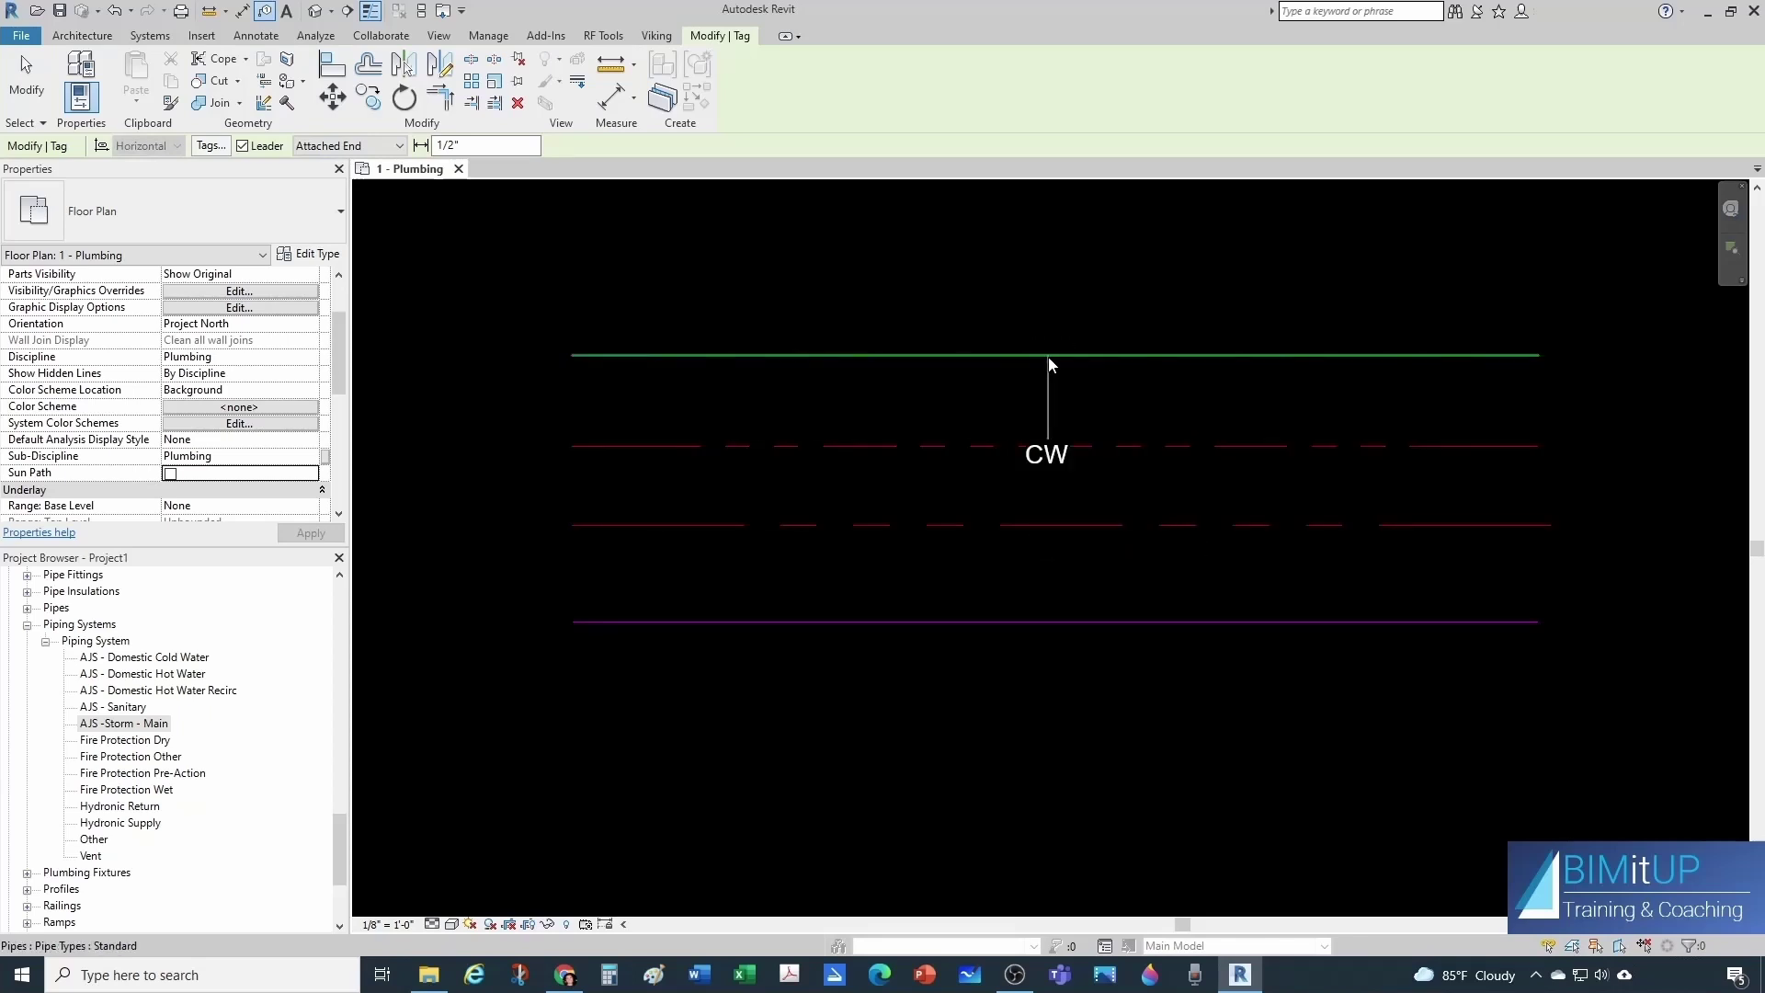
pyautogui.press('Escape')
pyautogui.press('Escape')
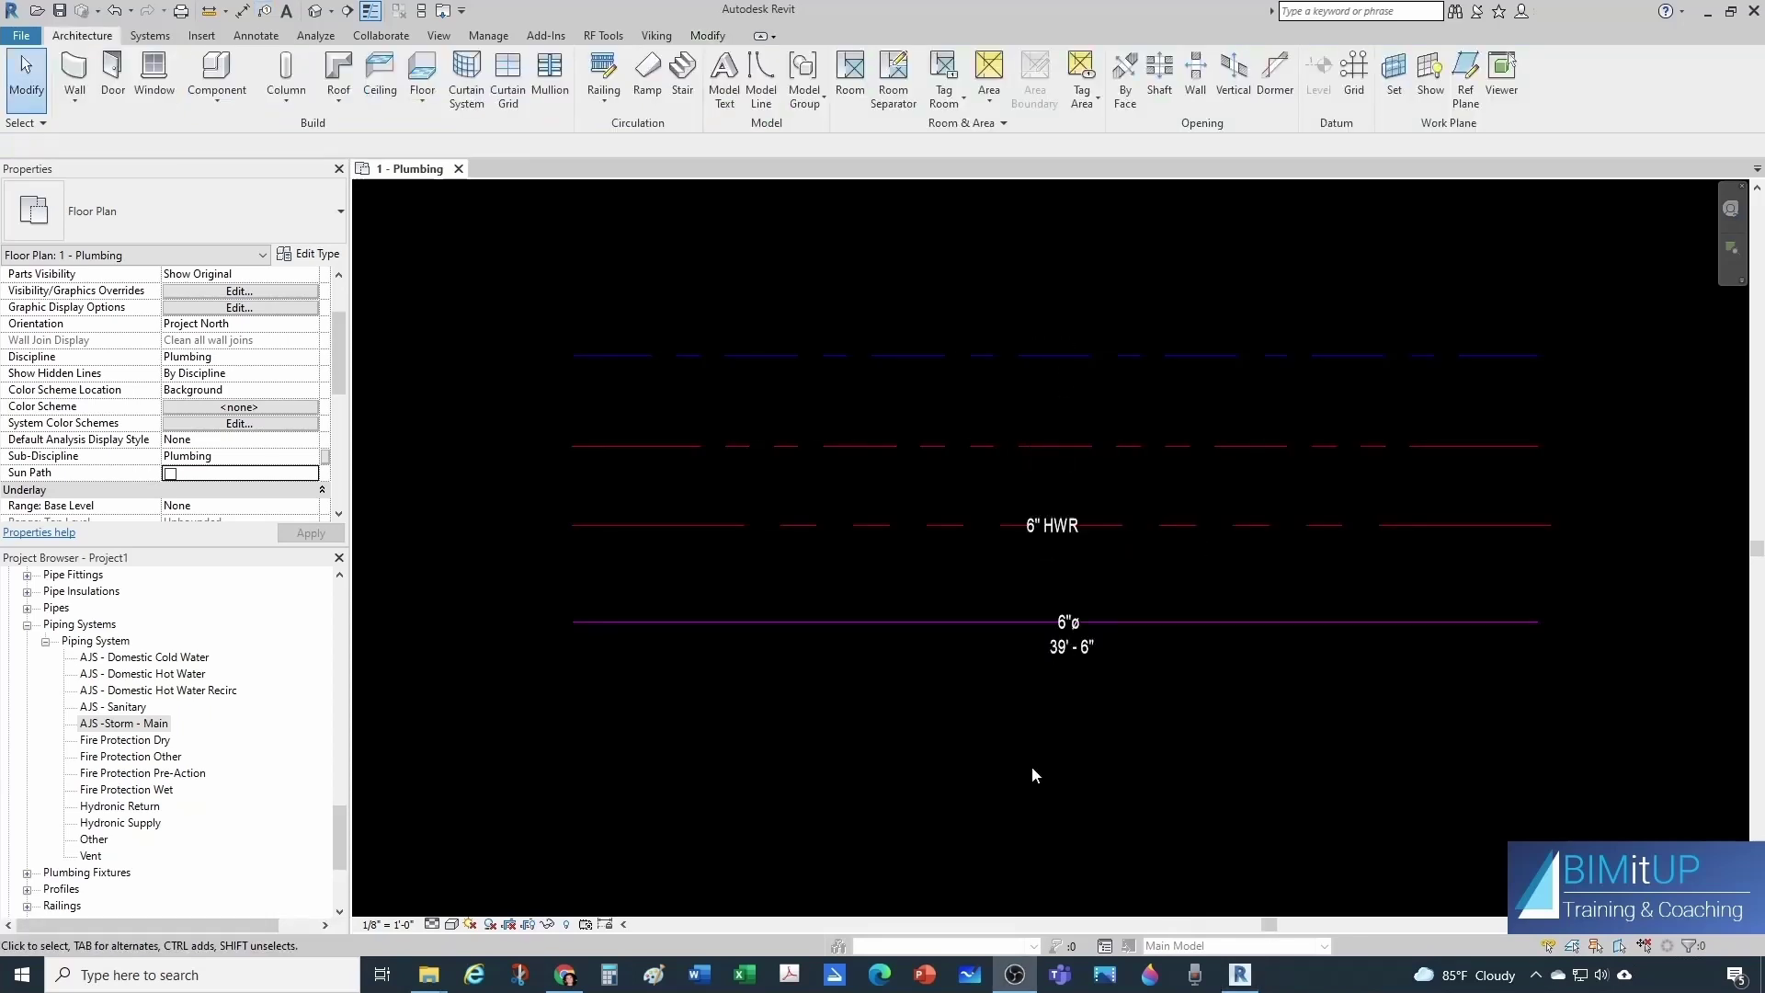
pyautogui.click(1031, 766)
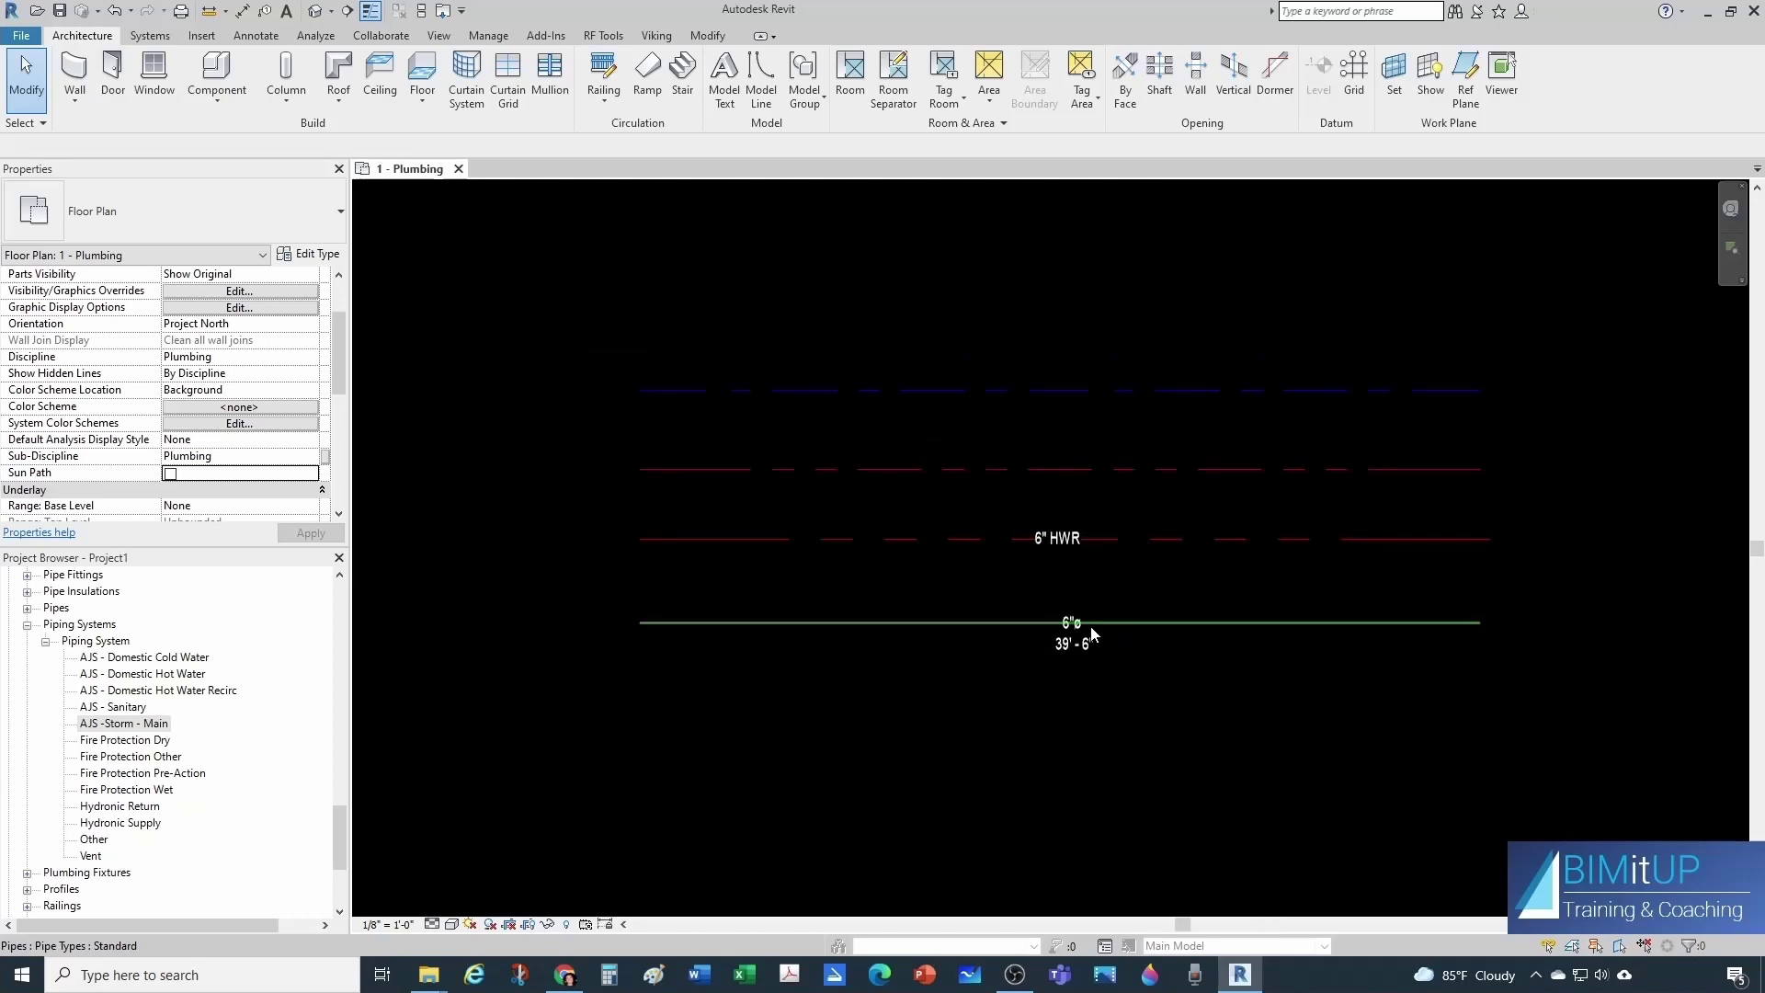
pyautogui.scroll(-1, 1291, 712)
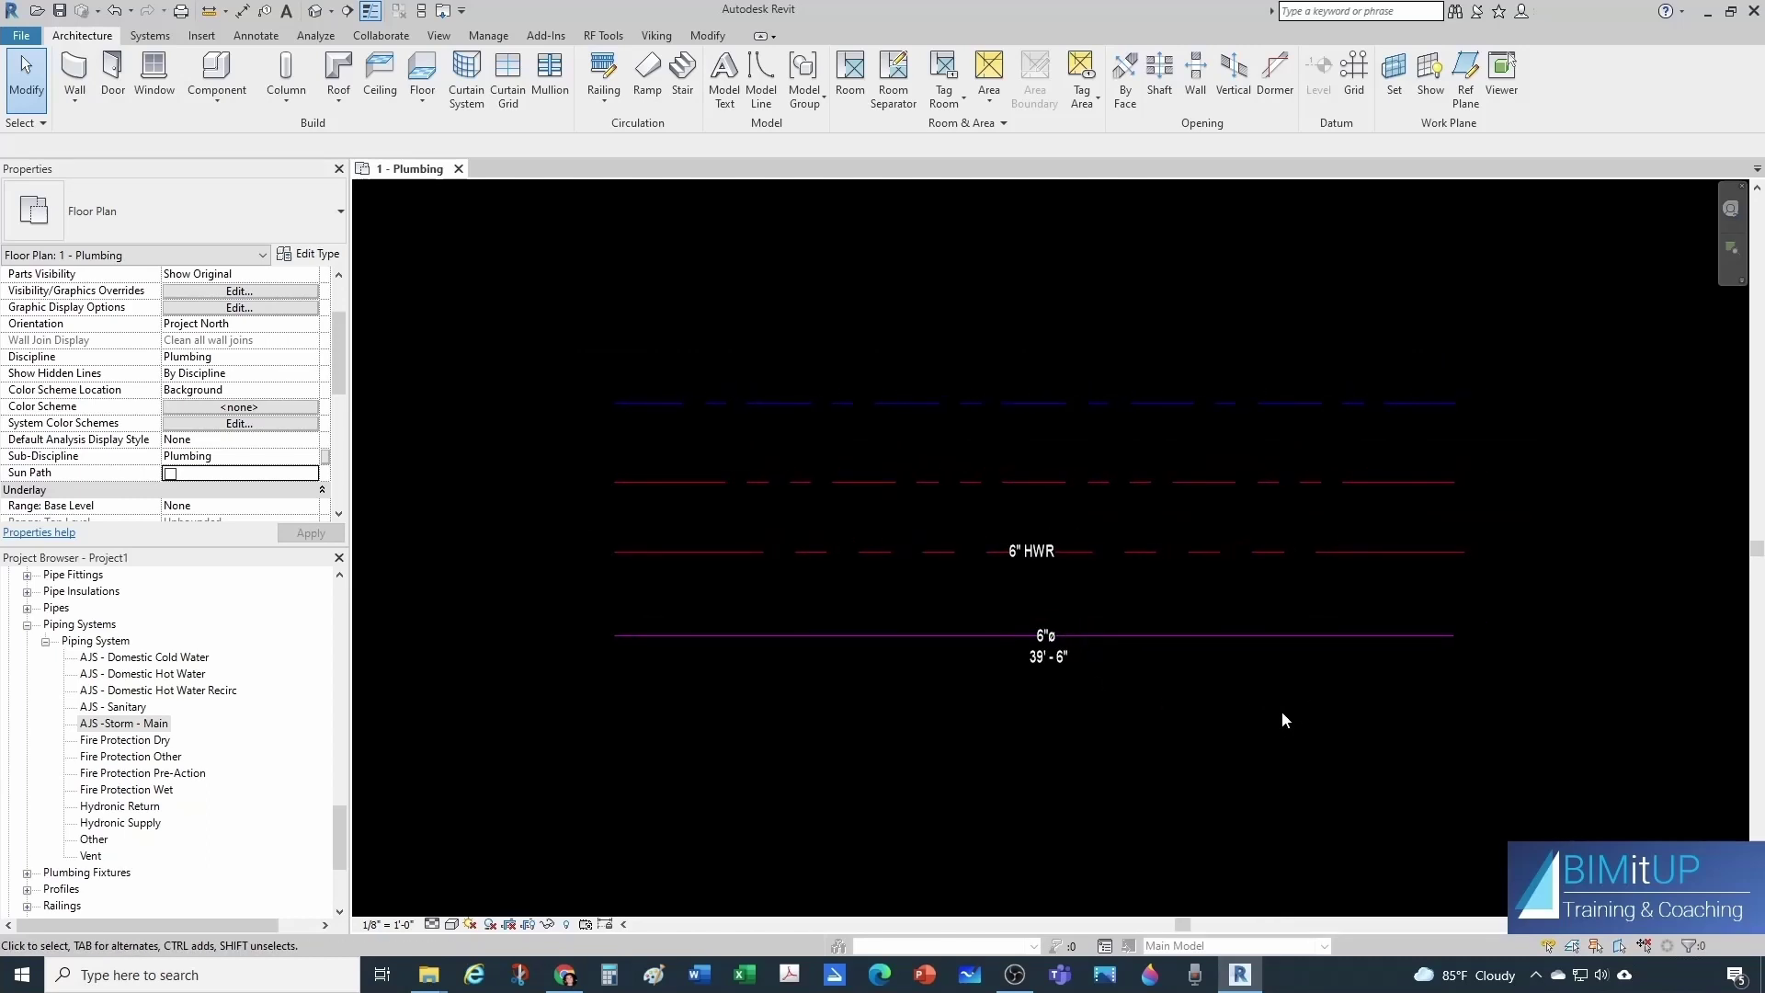